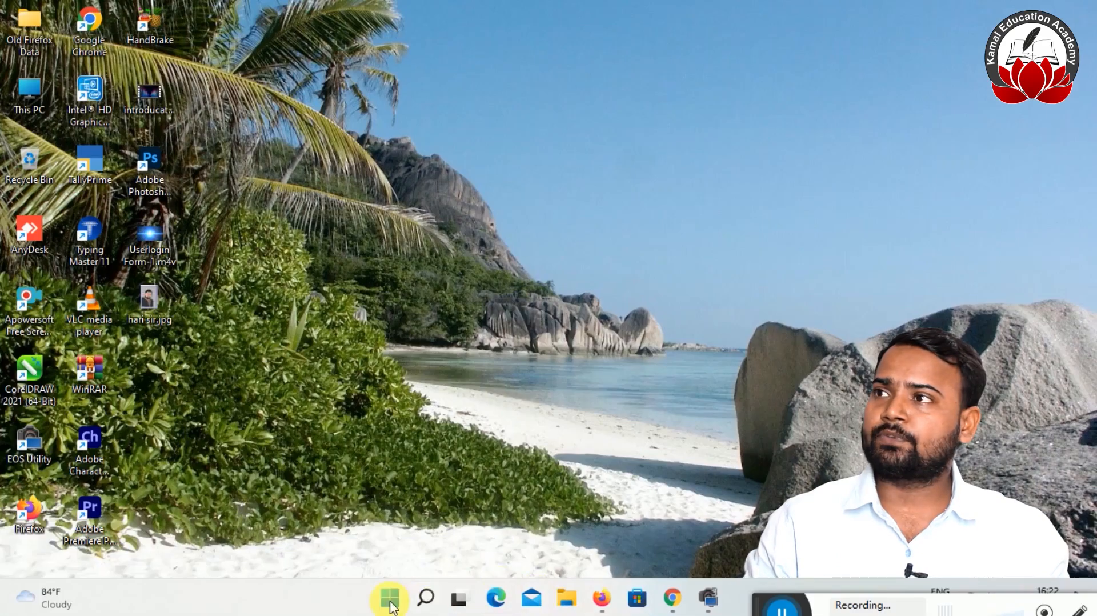
Launch Adobe Photoshop from the desktop.
click(390, 597)
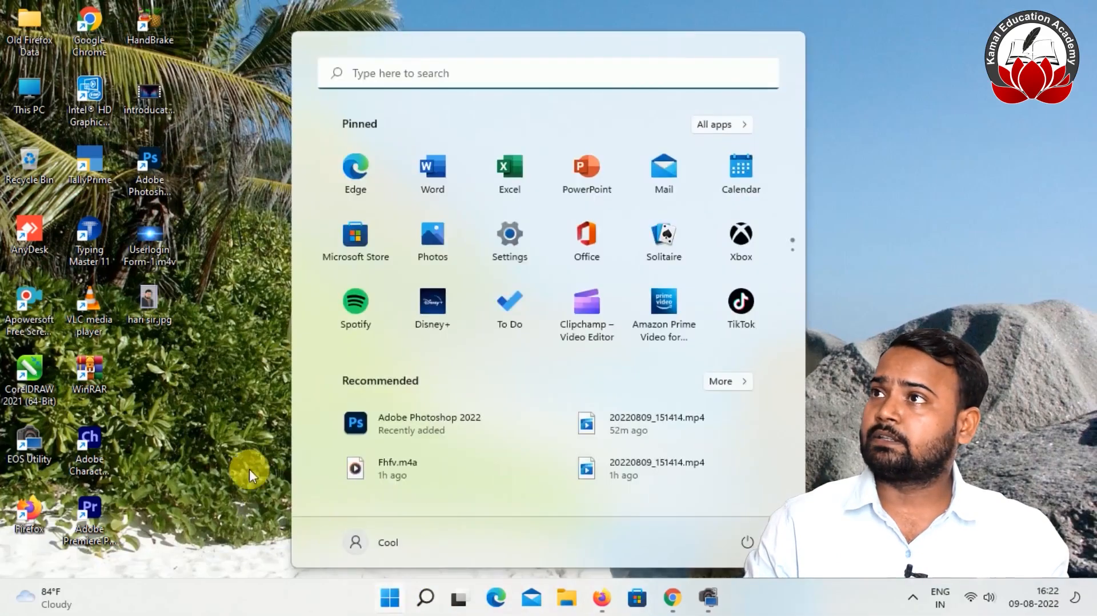
click(261, 479)
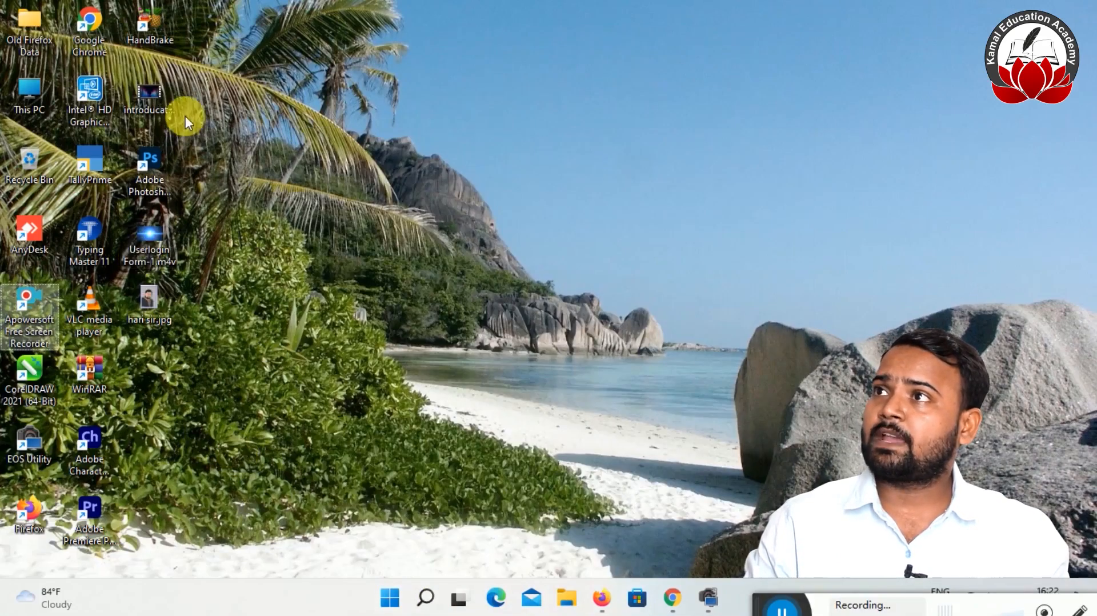
double_click(148, 162)
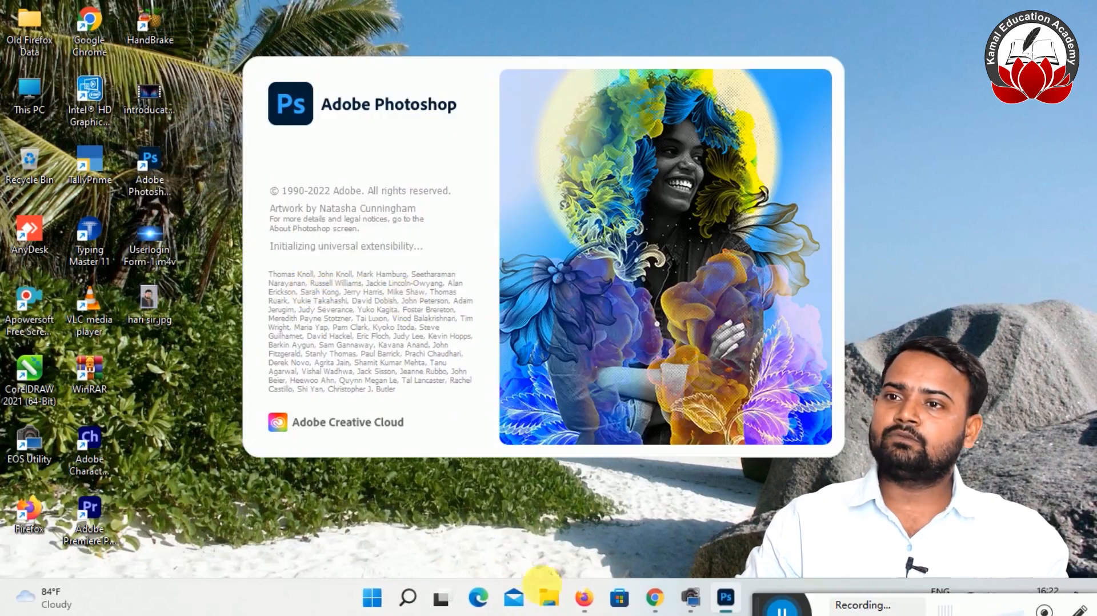
Switch to Google Chrome and open the Yandex Images site at yandex.com/images.
click(655, 597)
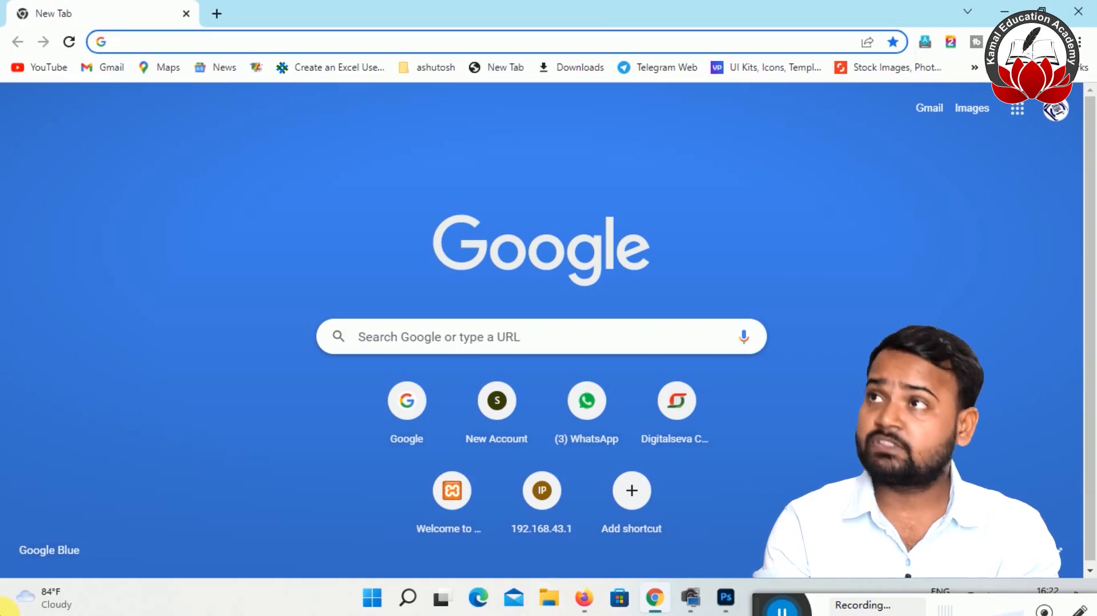
text(yande)
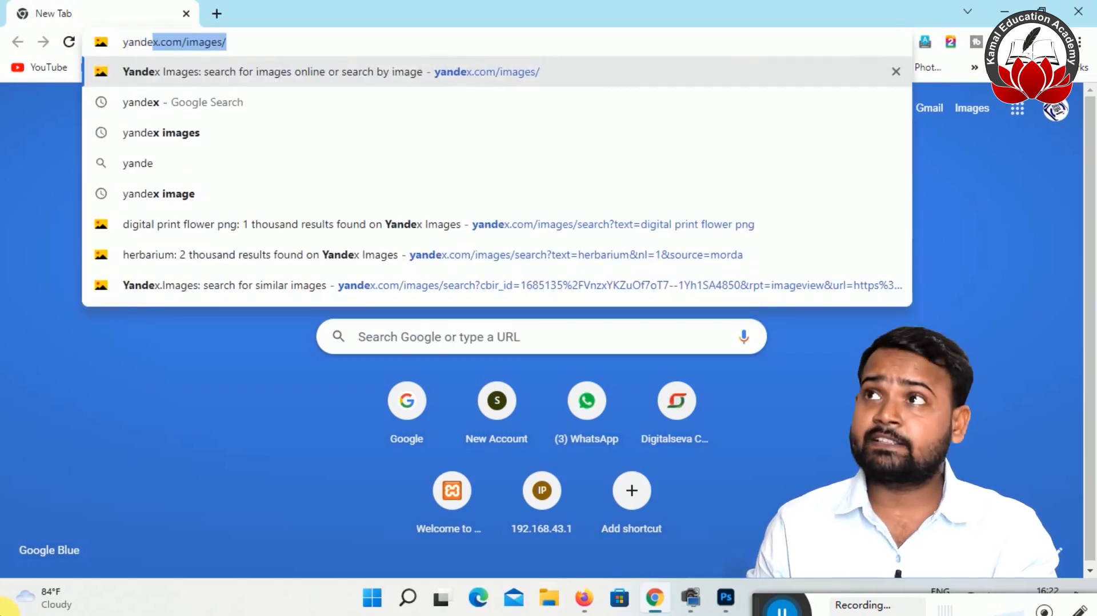
key(Return)
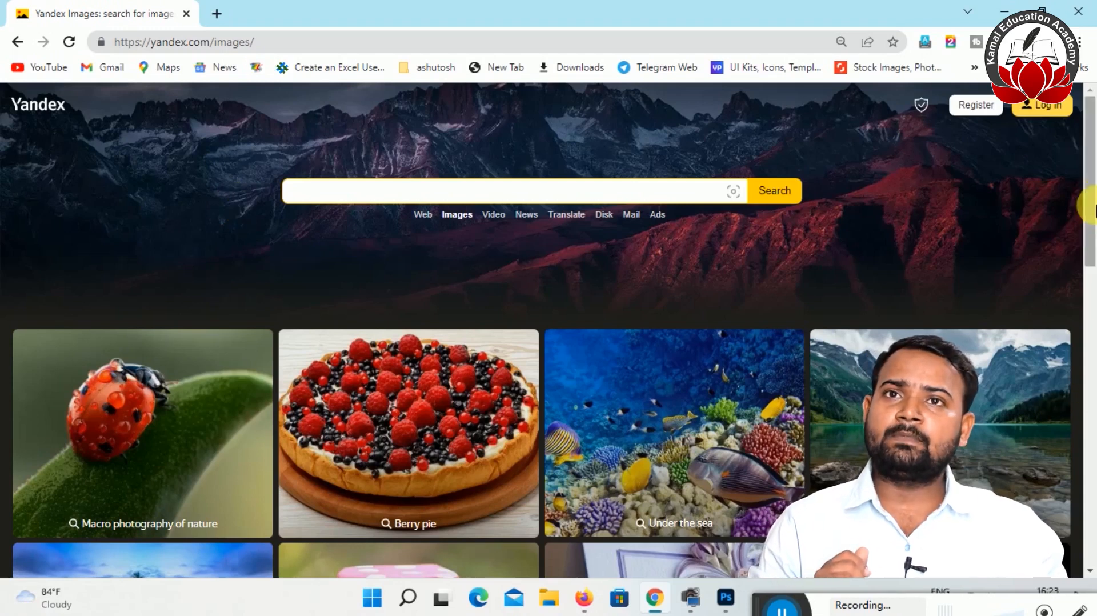
Browse the image categories on the Yandex Images home page for suitable flower motifs.
drag(1092, 189, 1094, 527)
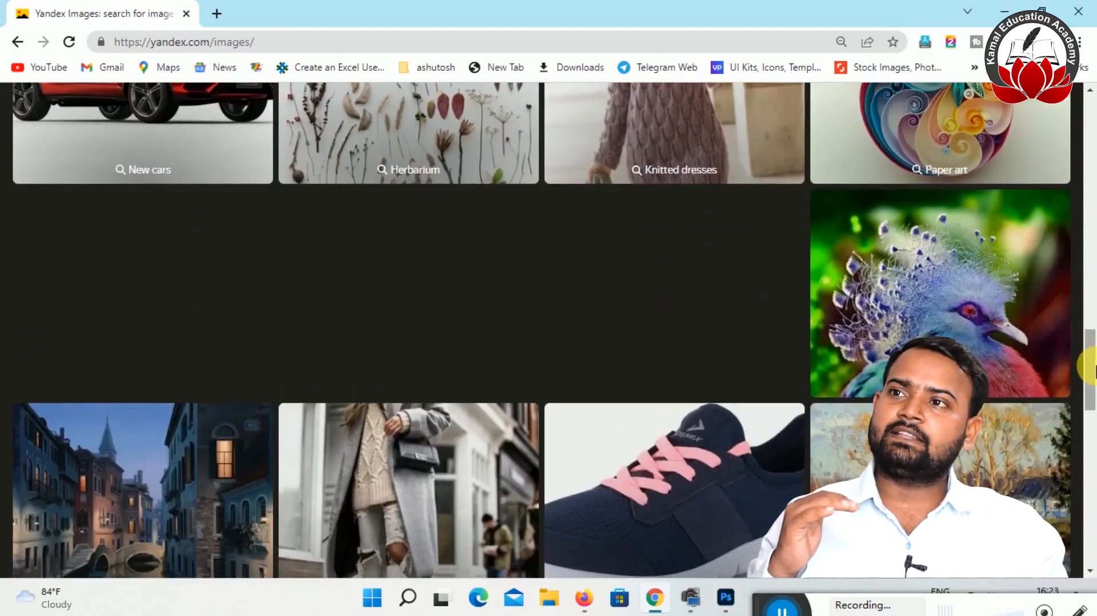
scroll(1095, 388, down, 15)
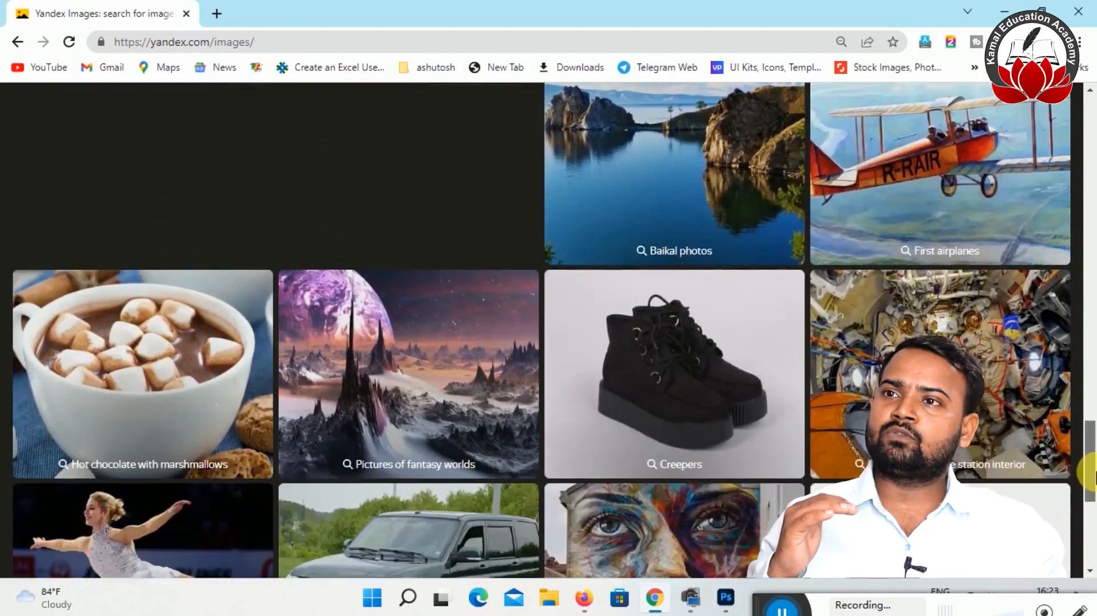
scroll(1094, 518, down, 10)
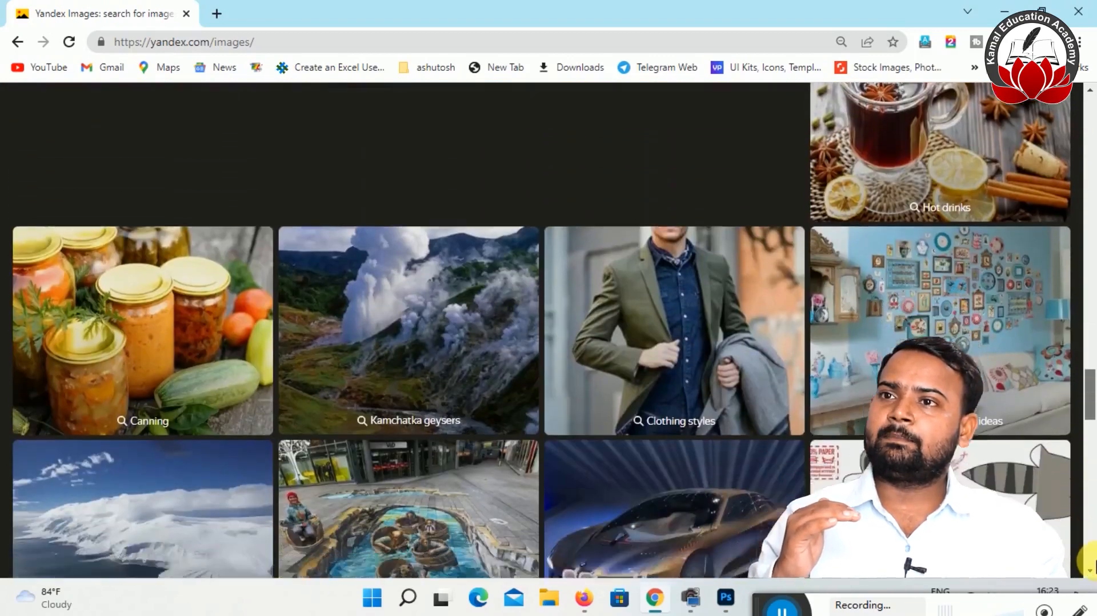
scroll(1095, 517, down, 2)
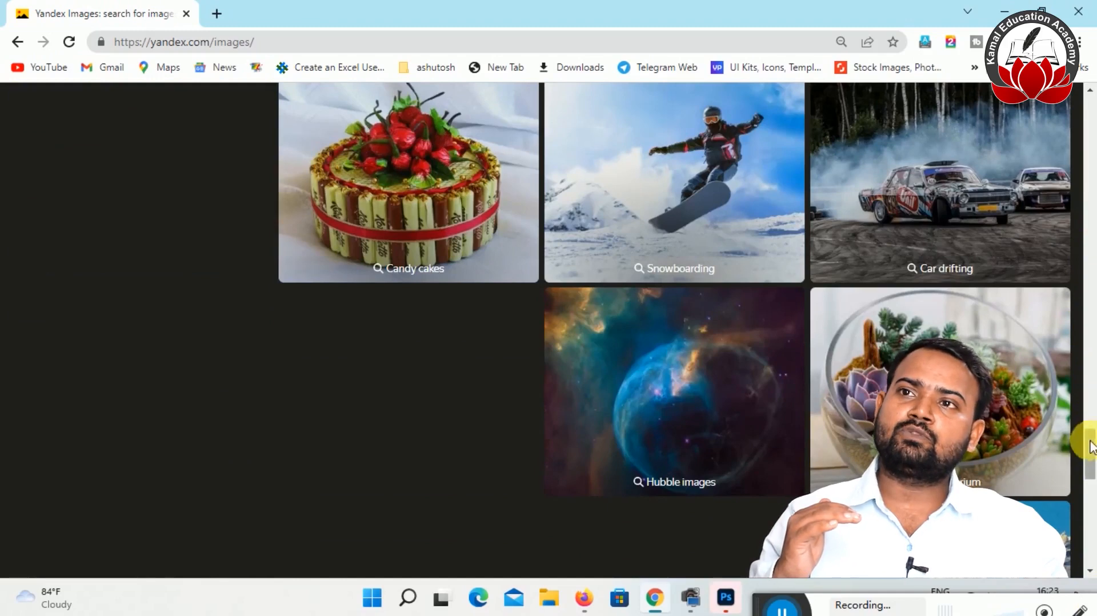
scroll(1093, 452, down, 15)
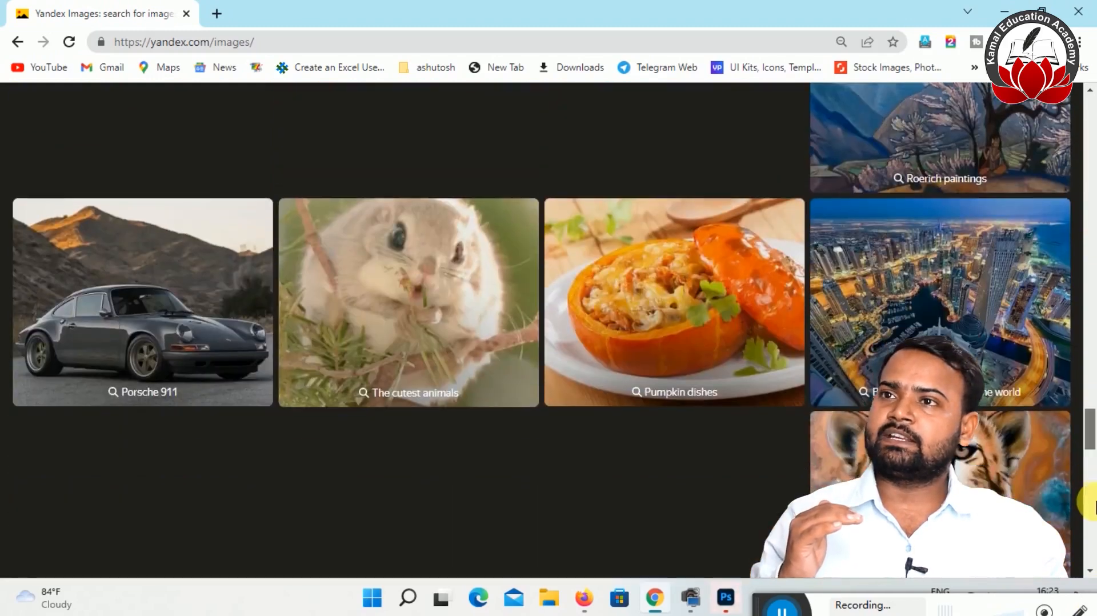
scroll(1093, 537, down, 10)
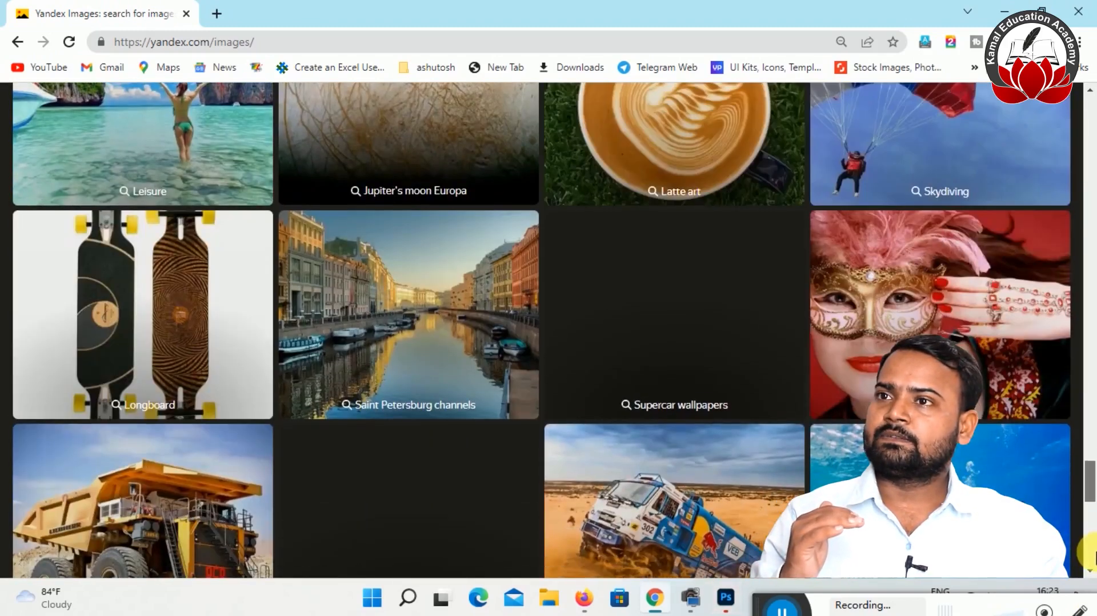
scroll(1090, 598, down, 6)
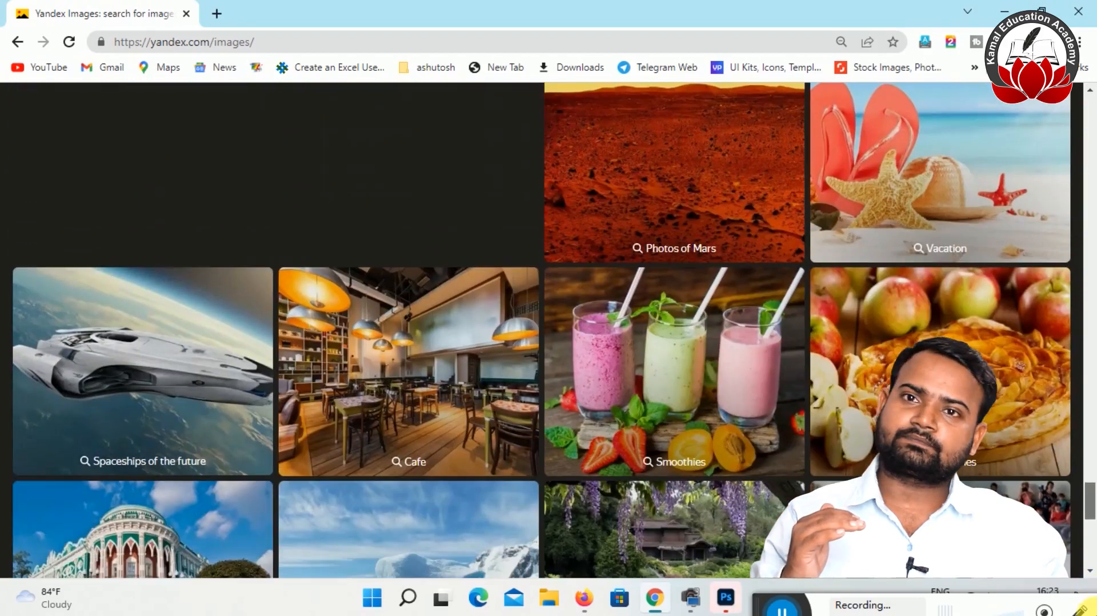
drag(1095, 500, 1096, 205)
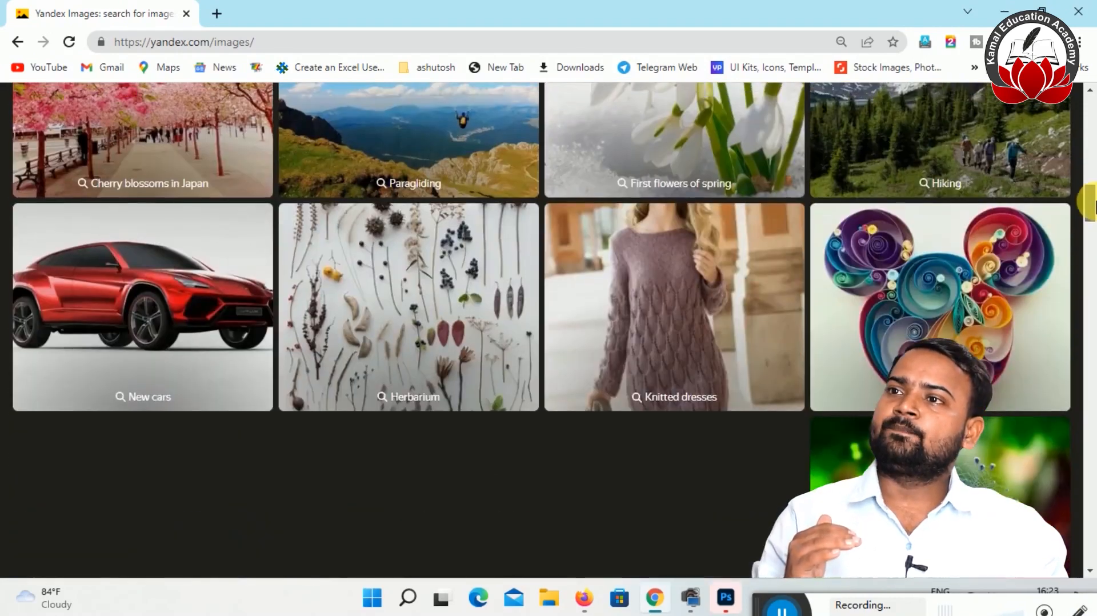
Open the Herbarium category and save the orange pressed flower picture as a JPEG in Downloads.
click(438, 362)
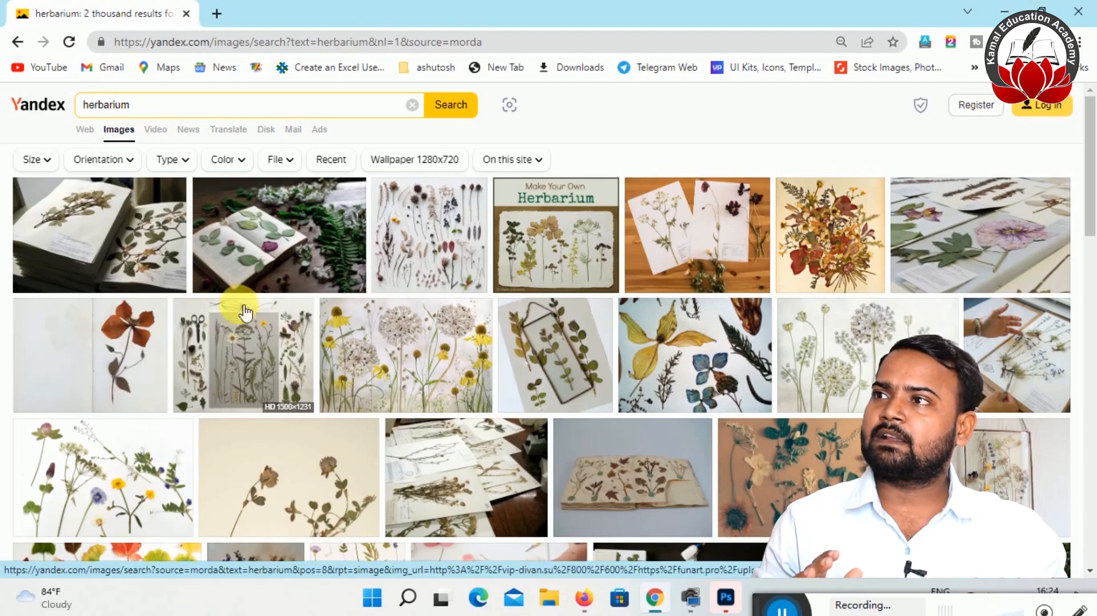
click(123, 350)
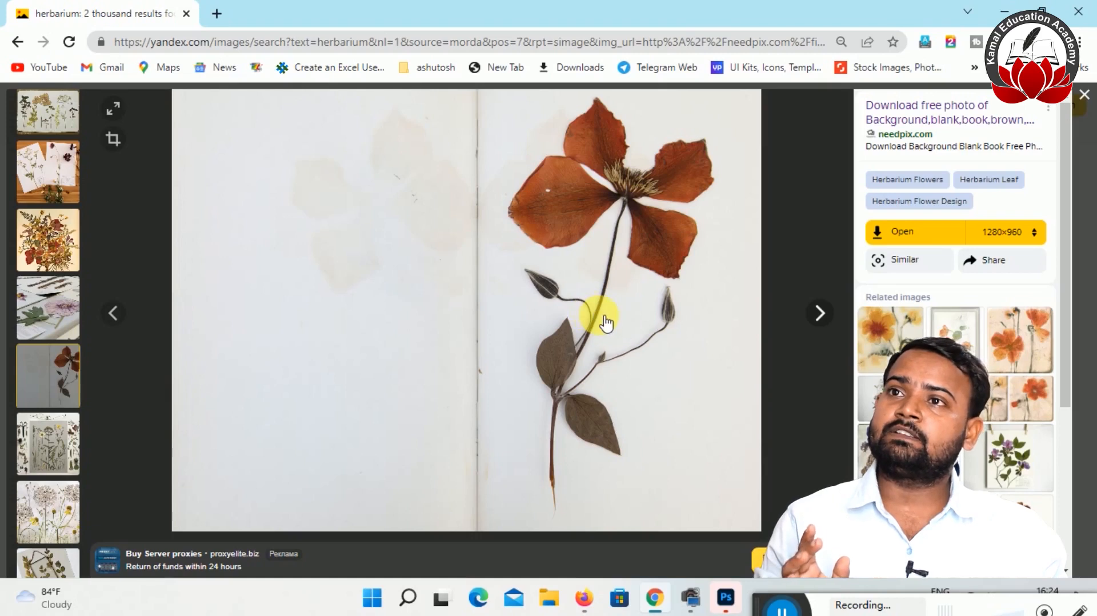
right_click(601, 322)
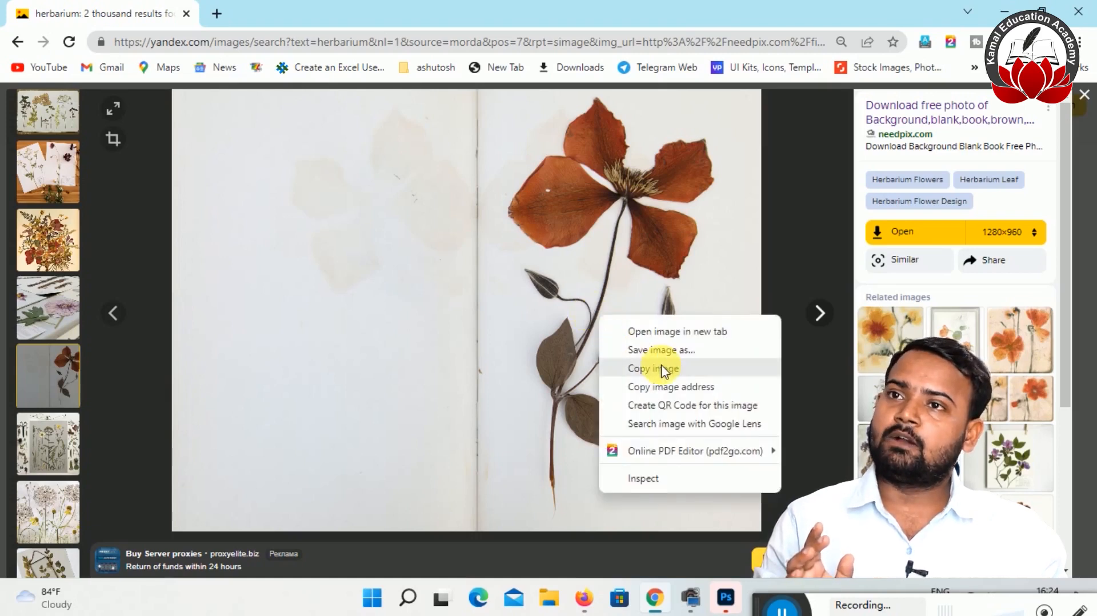
click(672, 351)
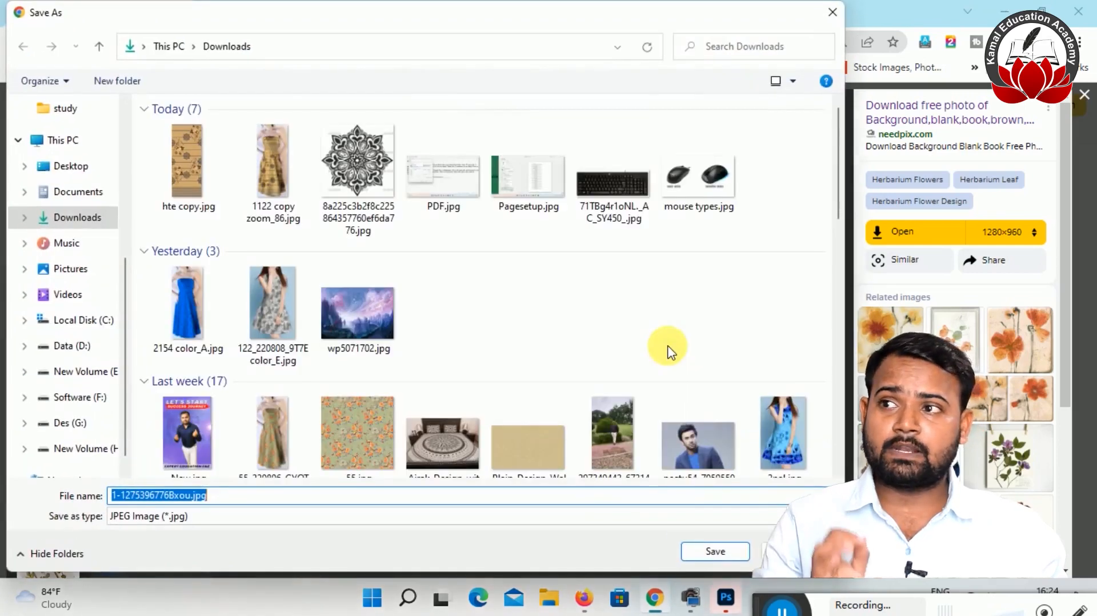
click(711, 550)
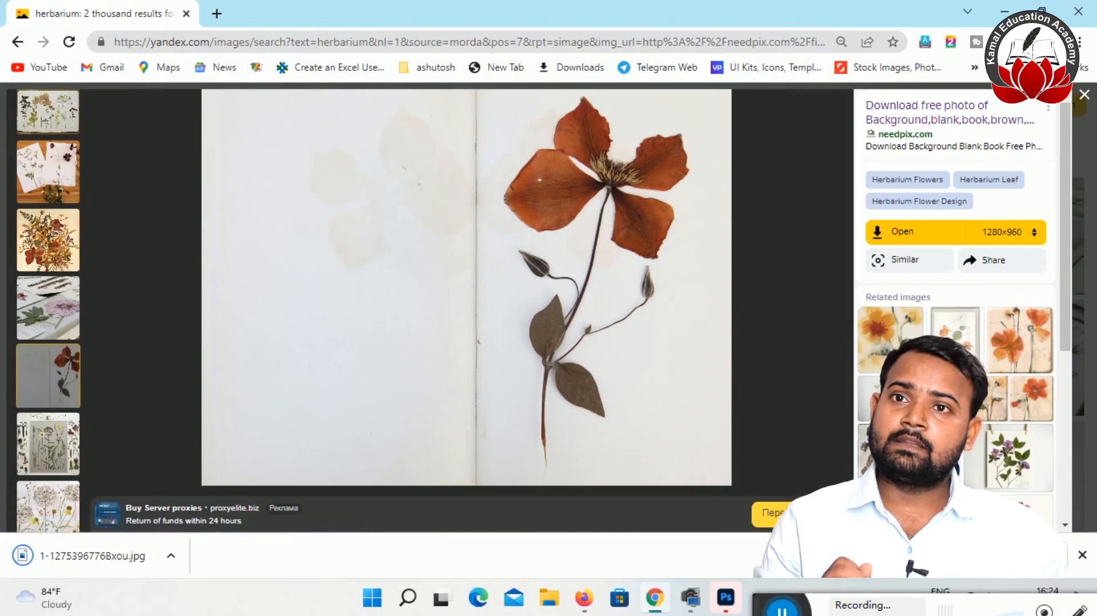
Open the related blue botanical print with dark leaves and save it as a JPEG in Downloads.
click(952, 464)
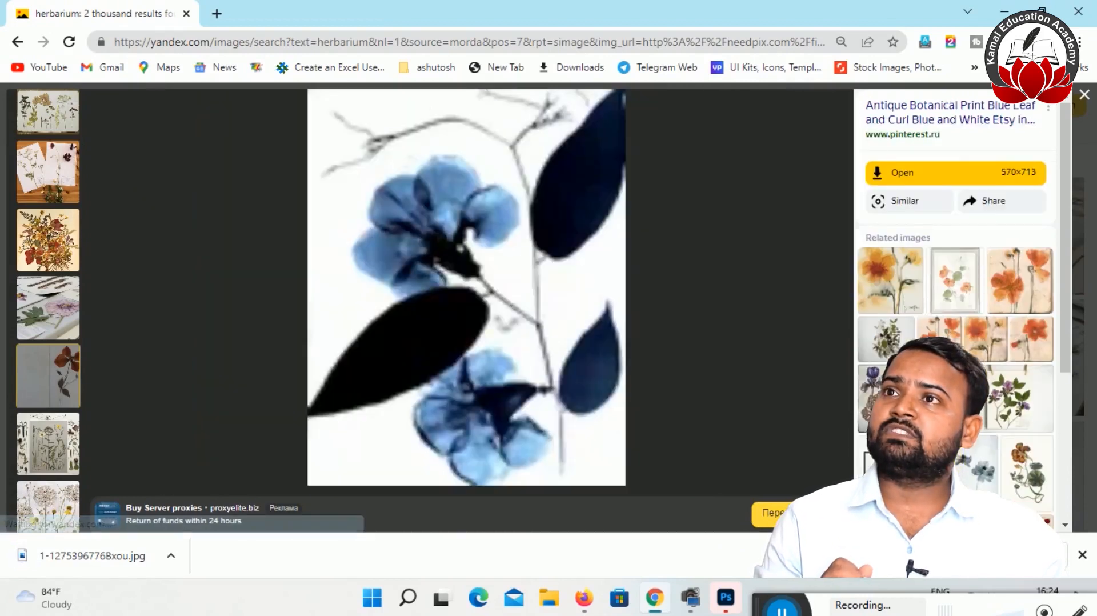
right_click(571, 315)
click(647, 342)
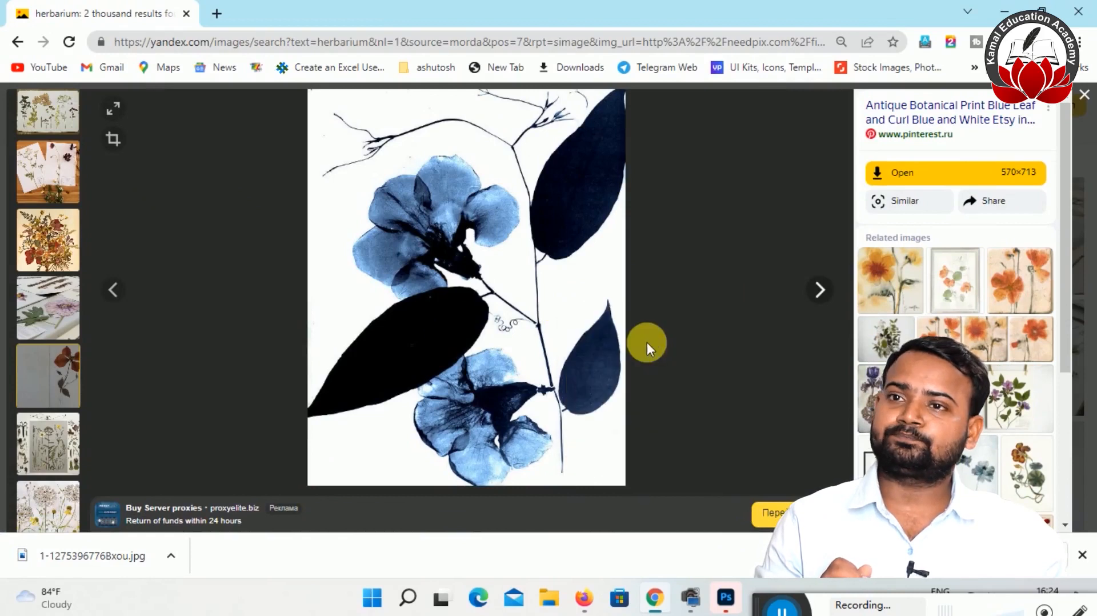
click(721, 550)
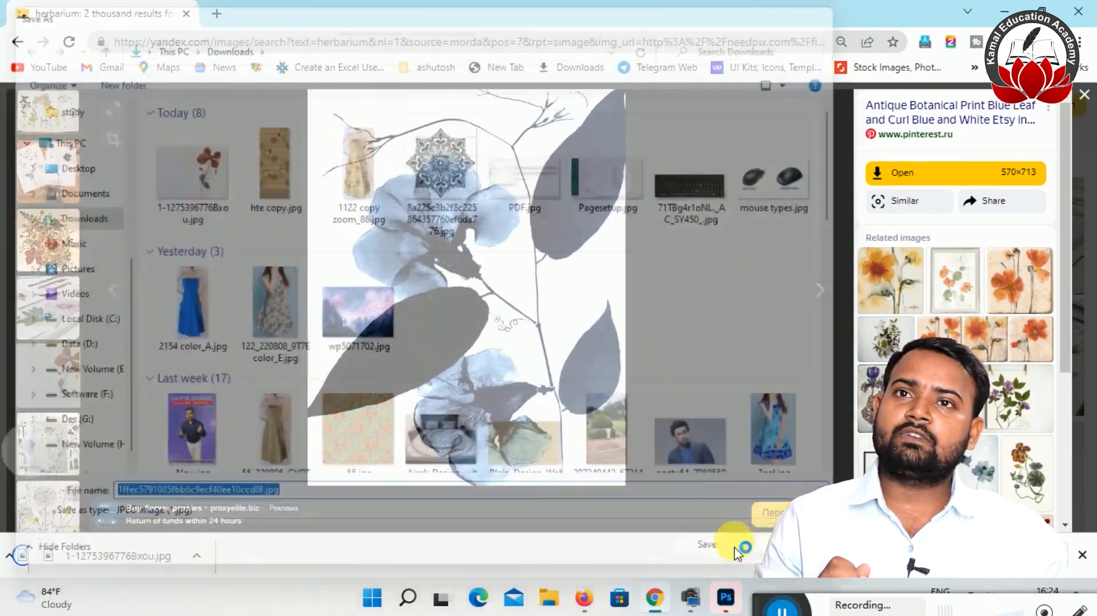
Preview the related purple azalea print, and return to the herbarium search results.
click(1035, 279)
click(975, 297)
click(1021, 464)
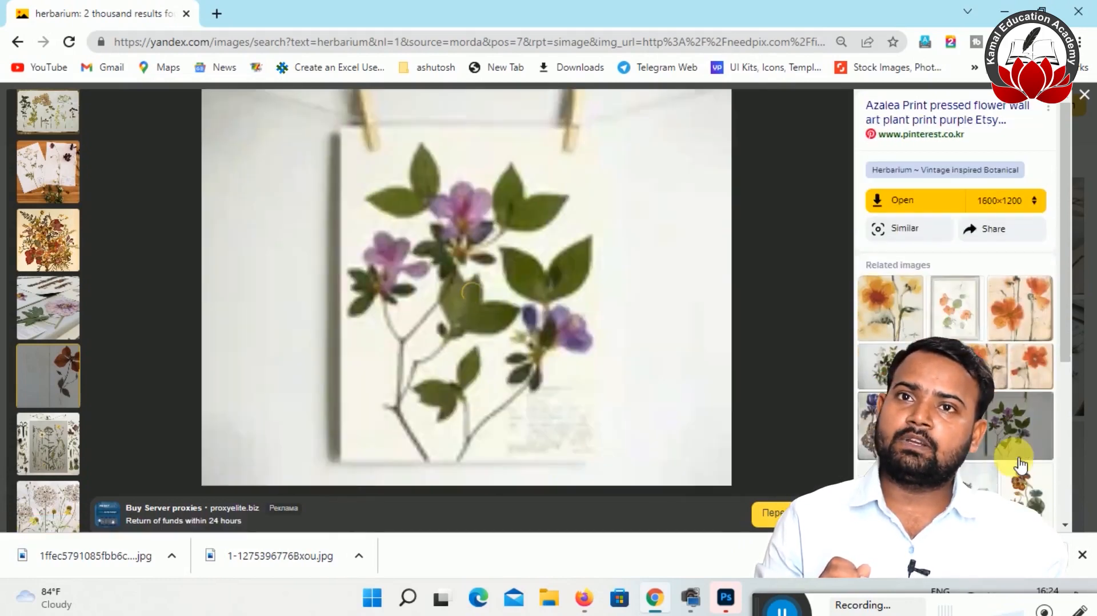
click(1076, 338)
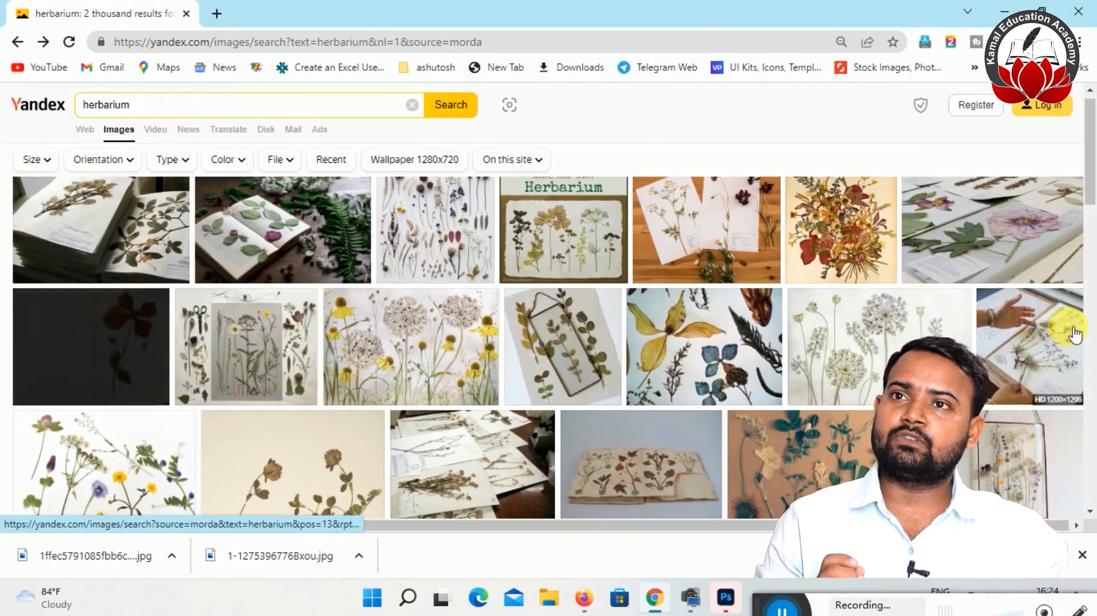
Open the herbarium picture with yellow and blue pressed flowers and save it as a JPEG in Downloads.
click(667, 342)
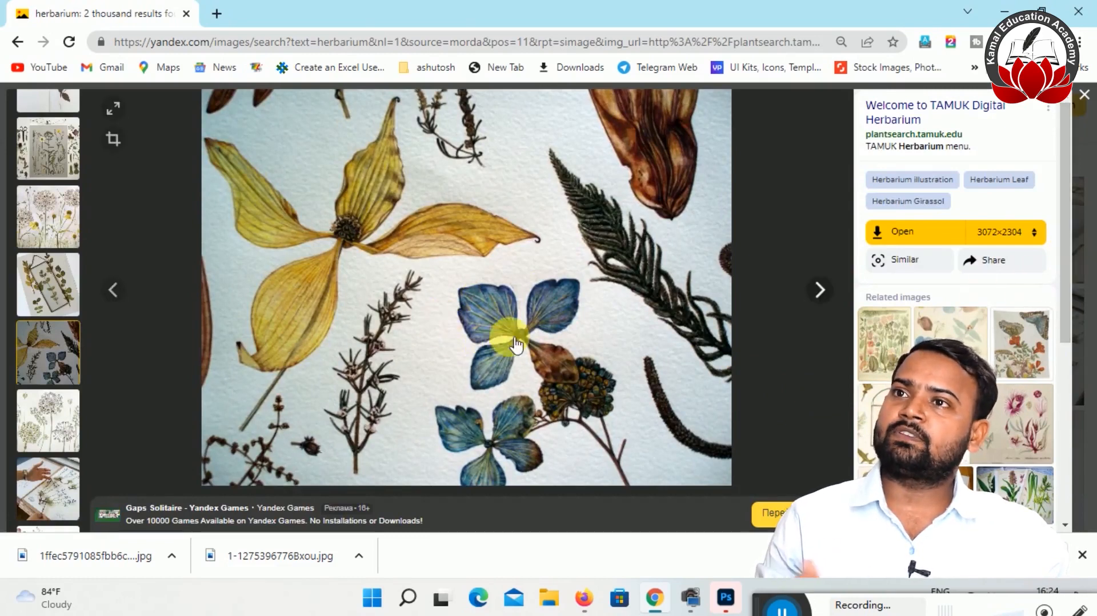
right_click(472, 280)
click(573, 320)
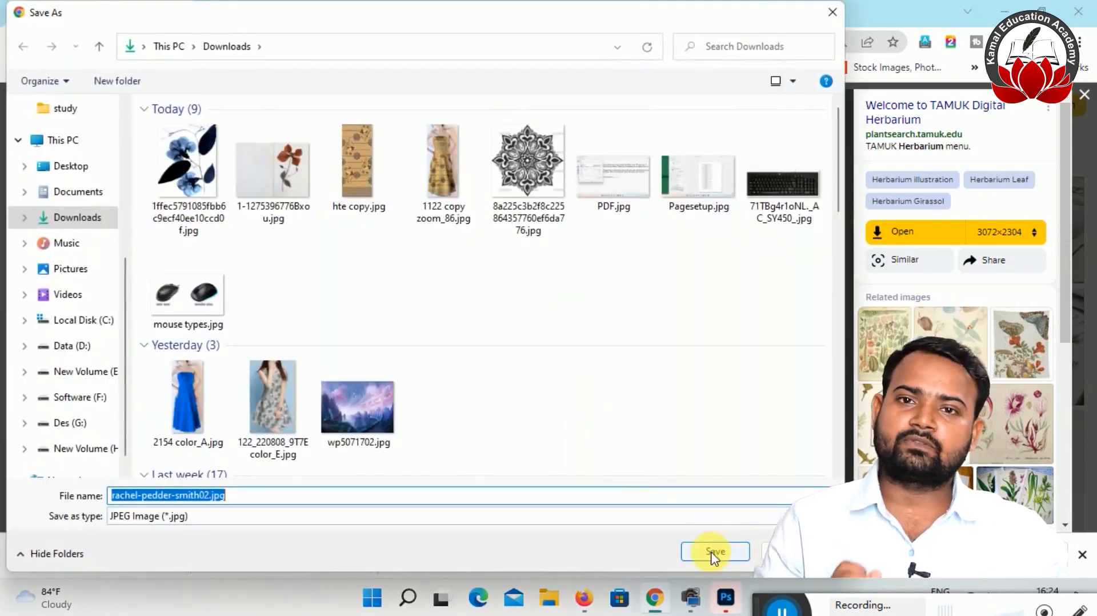
click(713, 552)
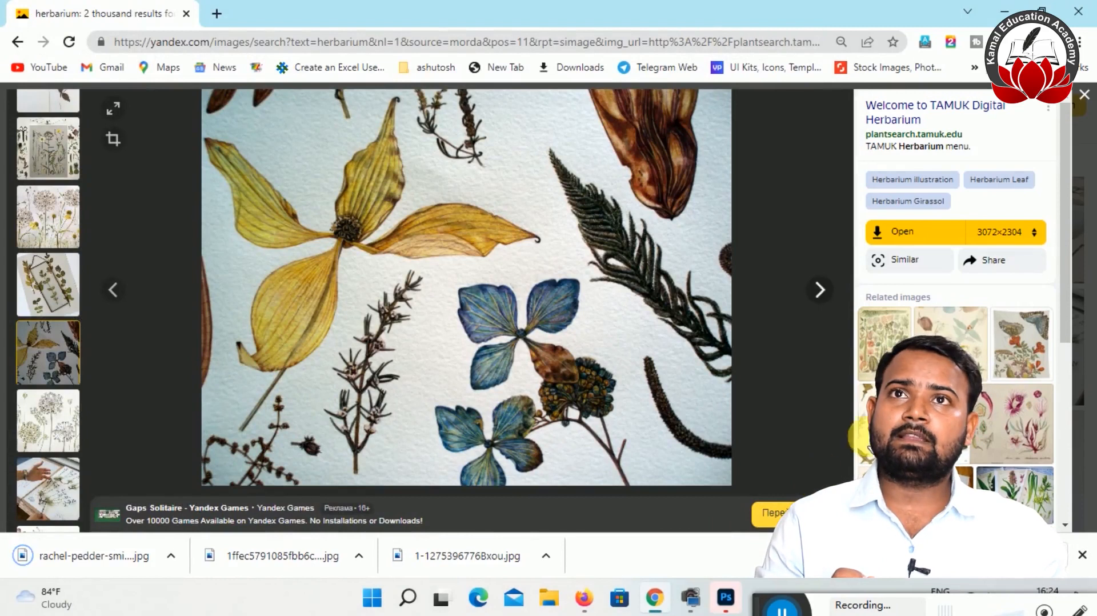
Switch to Photoshop and open the three downloaded herbarium images together from the Downloads folder.
click(996, 8)
click(731, 601)
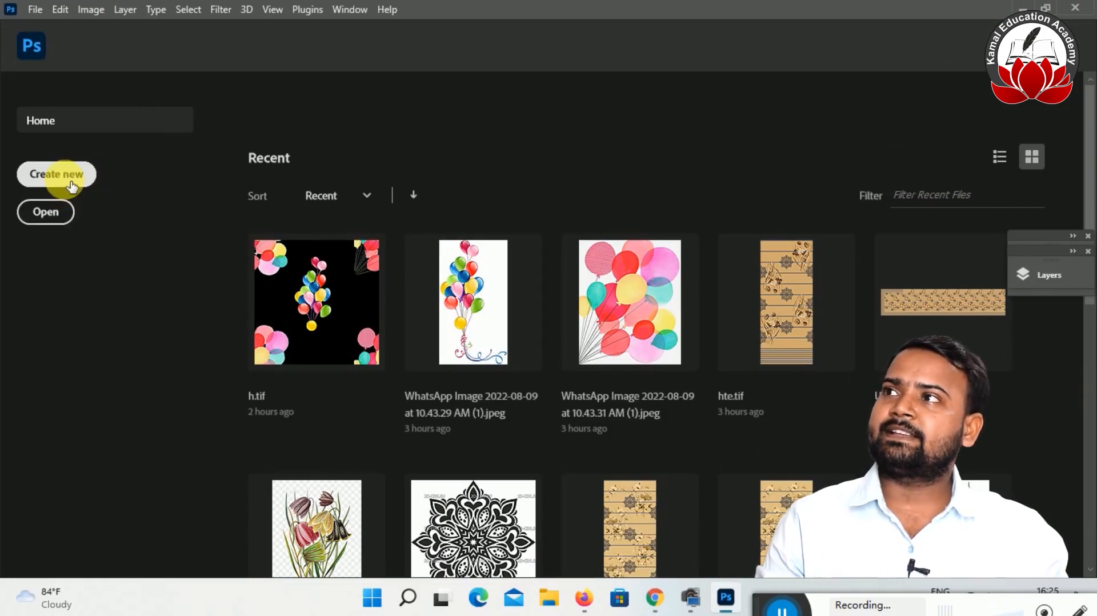
click(49, 213)
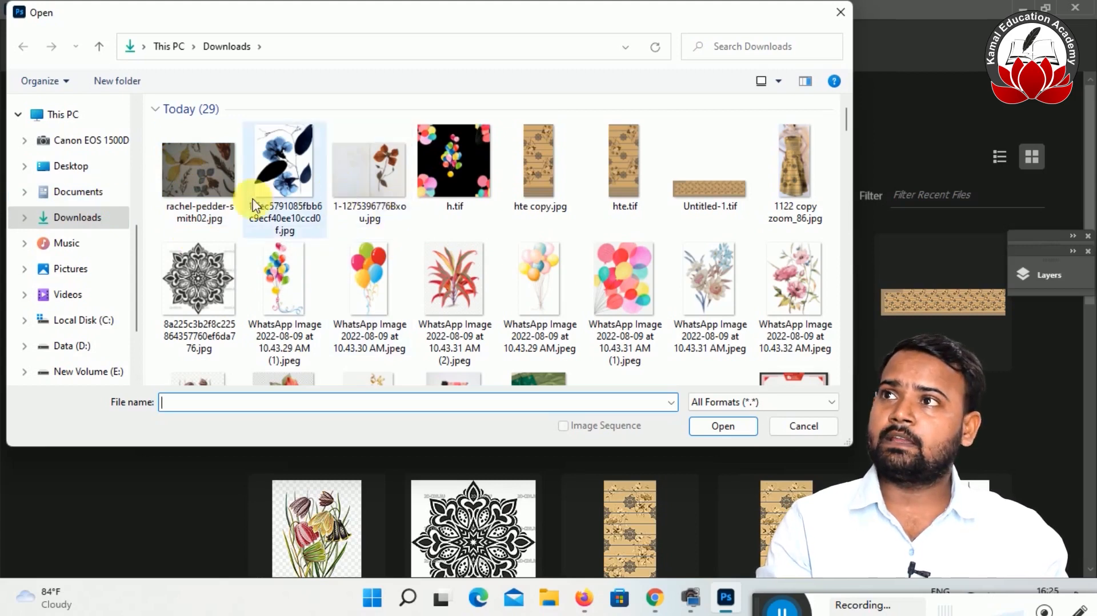
click(224, 195)
ctrl+click(283, 181)
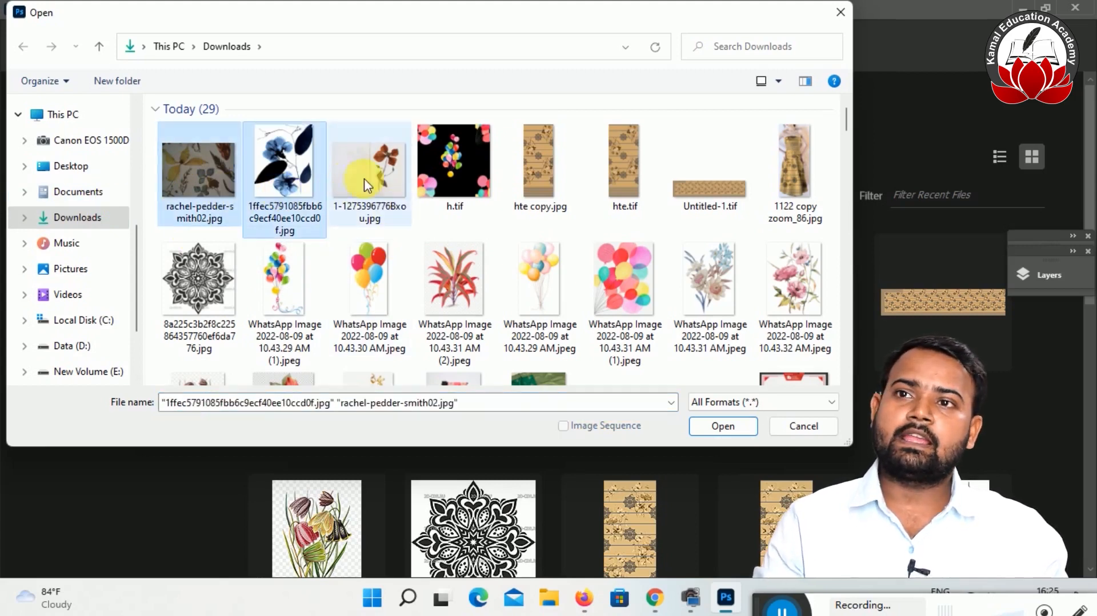
ctrl+click(365, 177)
click(718, 427)
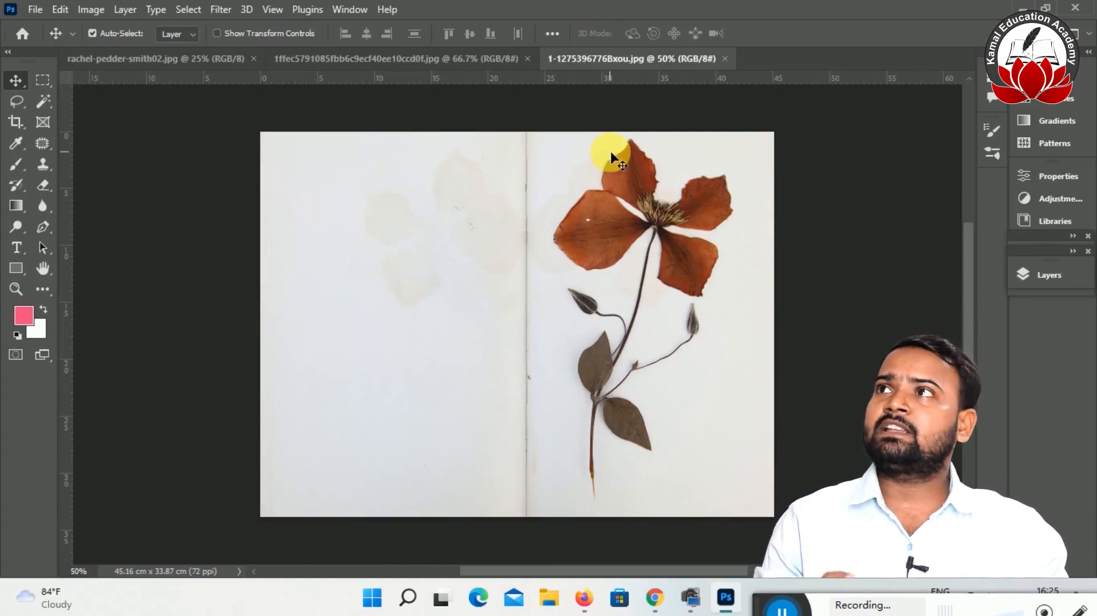
Set the orange flower image's resolution to 150 pixels per inch with resampling on, and fit it to the view.
click(90, 11)
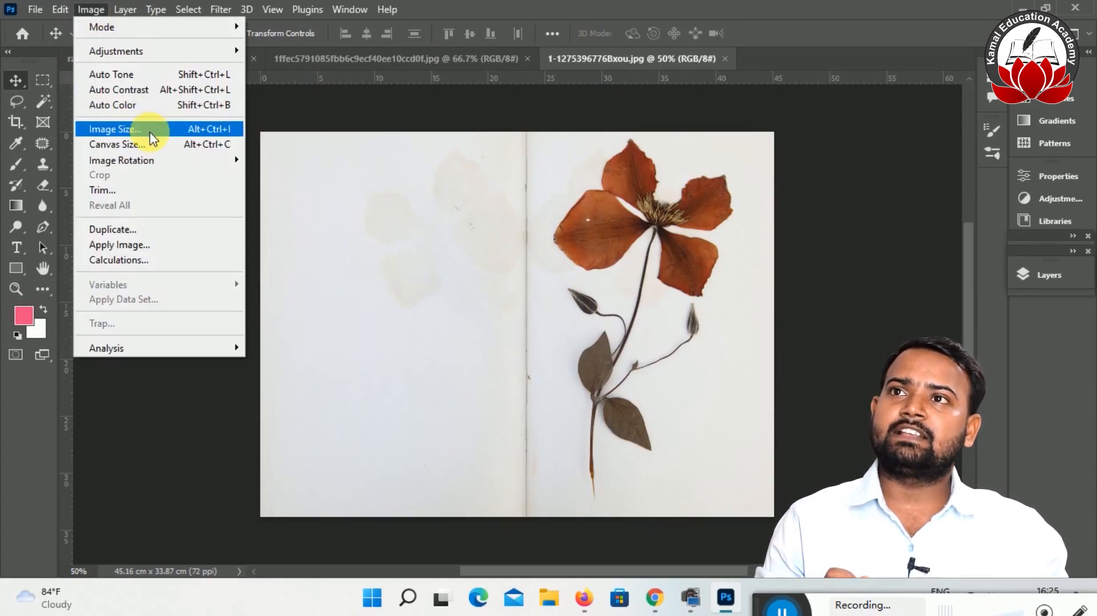
click(114, 129)
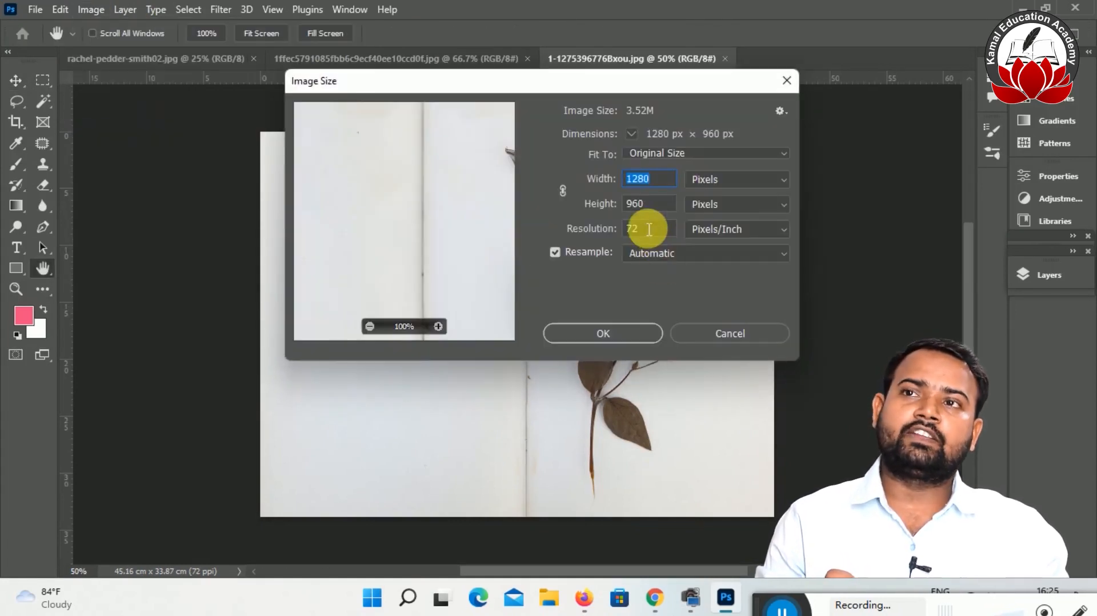
double_click(646, 231)
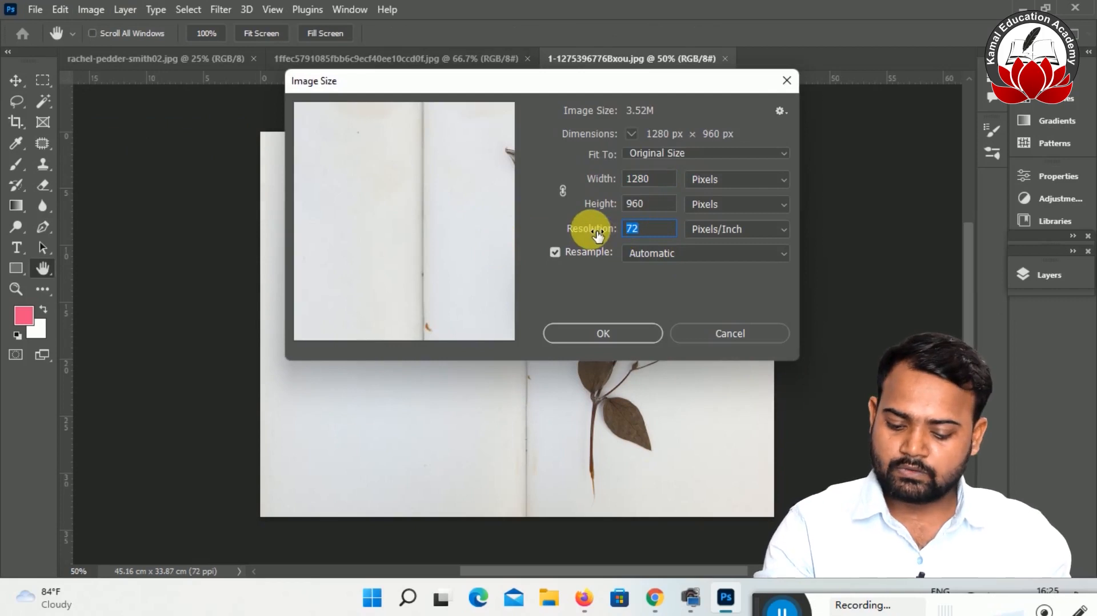
text(1)
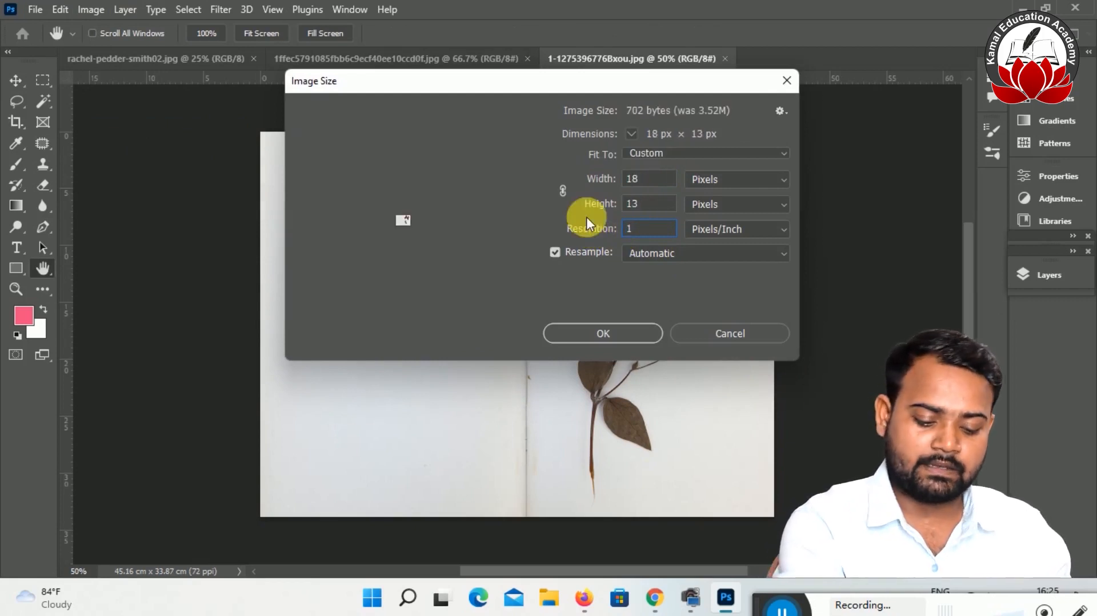
text(50)
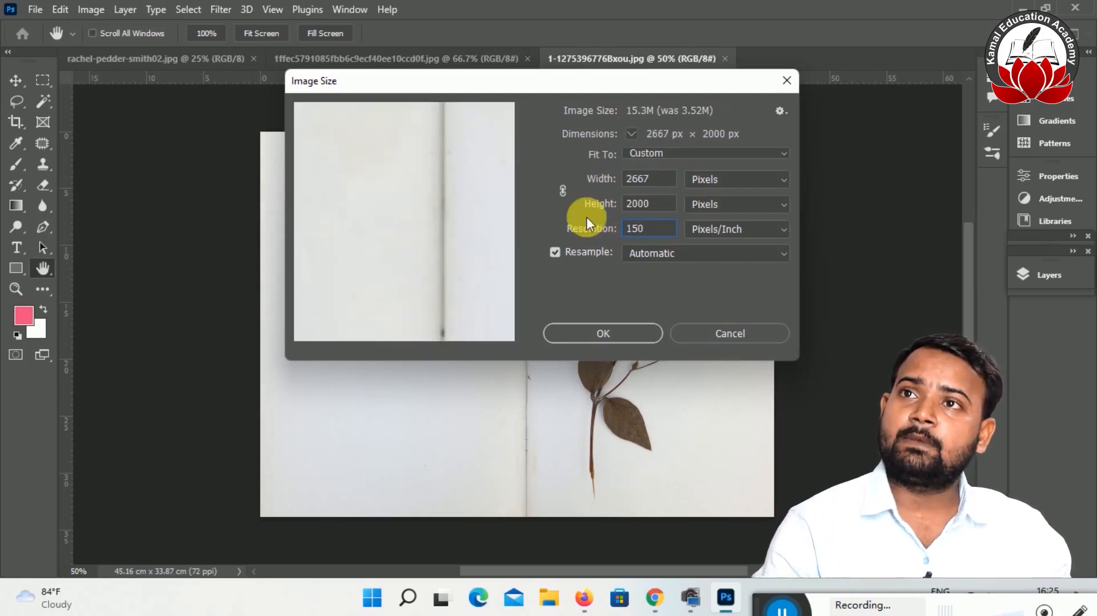
key(Return)
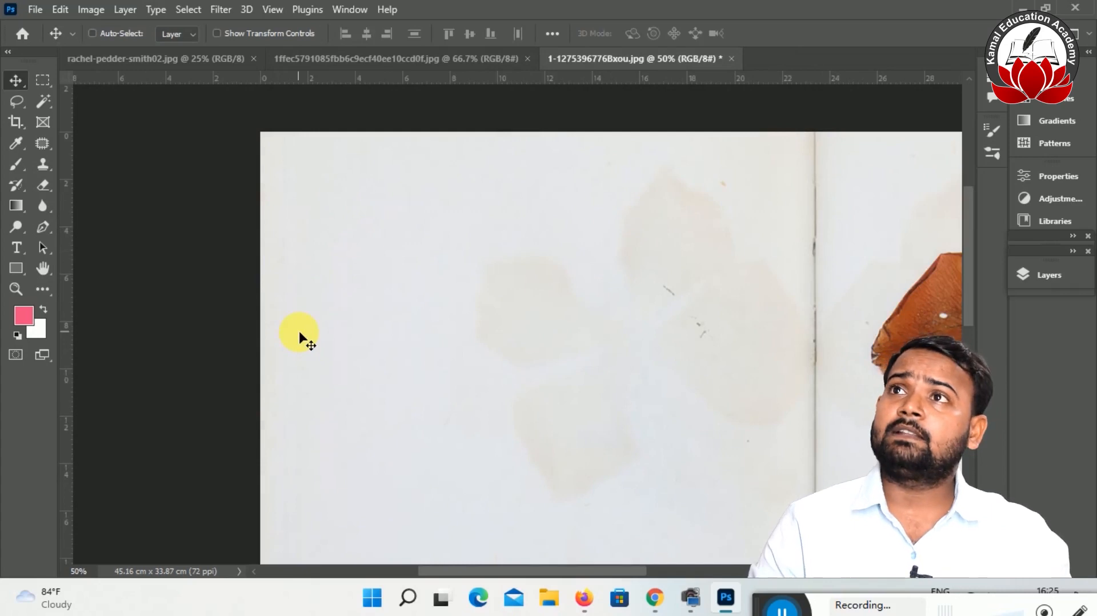
key(ctrl+0)
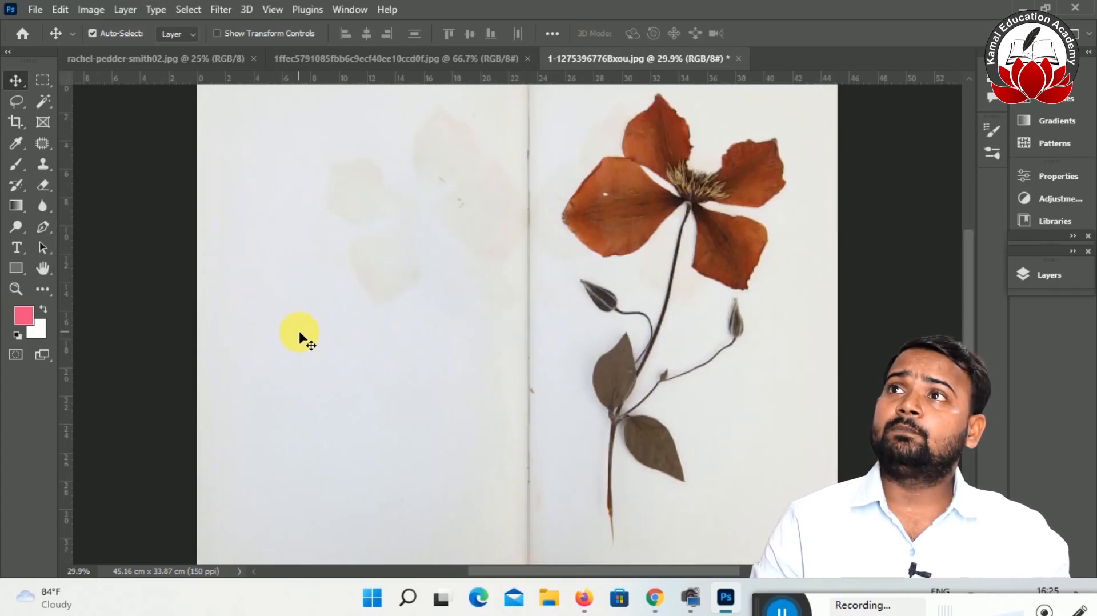
Set the resolution of the blue botanical print with dark leaves to 150 pixels per inch.
click(393, 59)
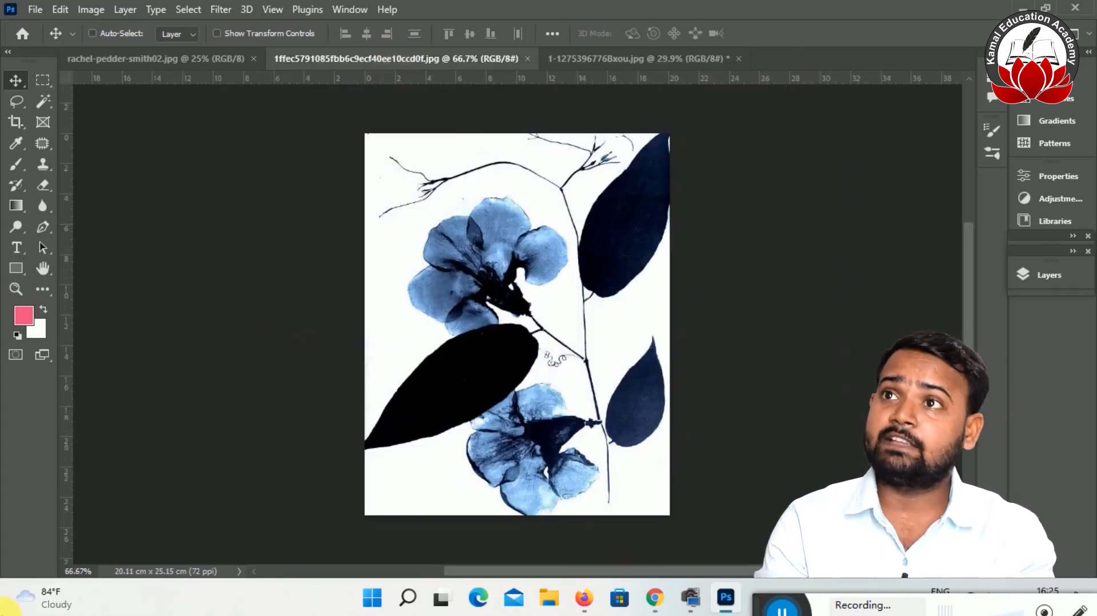
key(ctrl+alt+i)
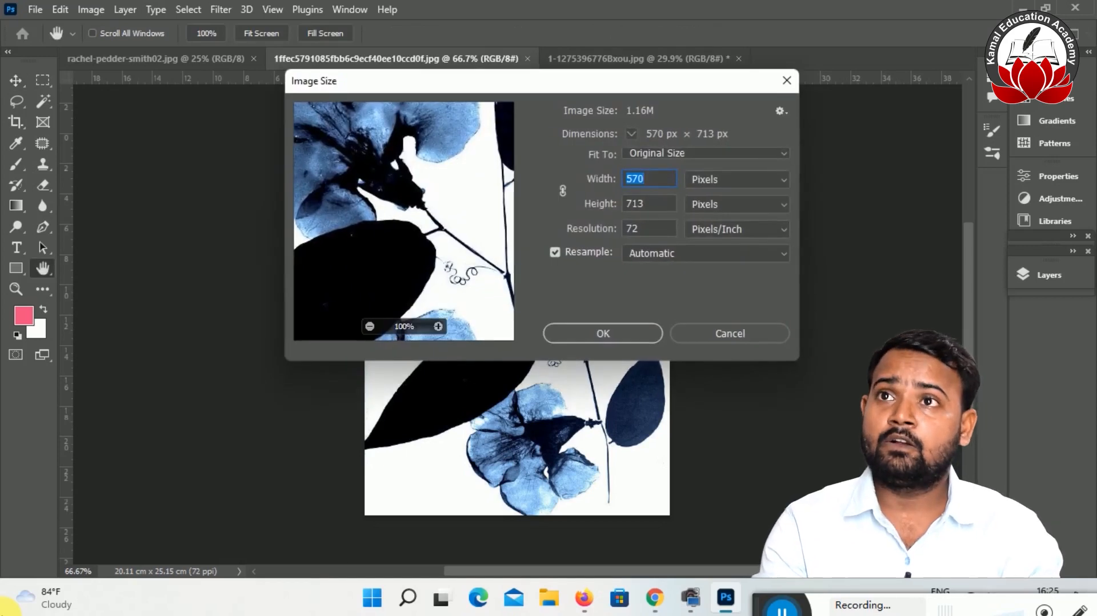
key(Tab)
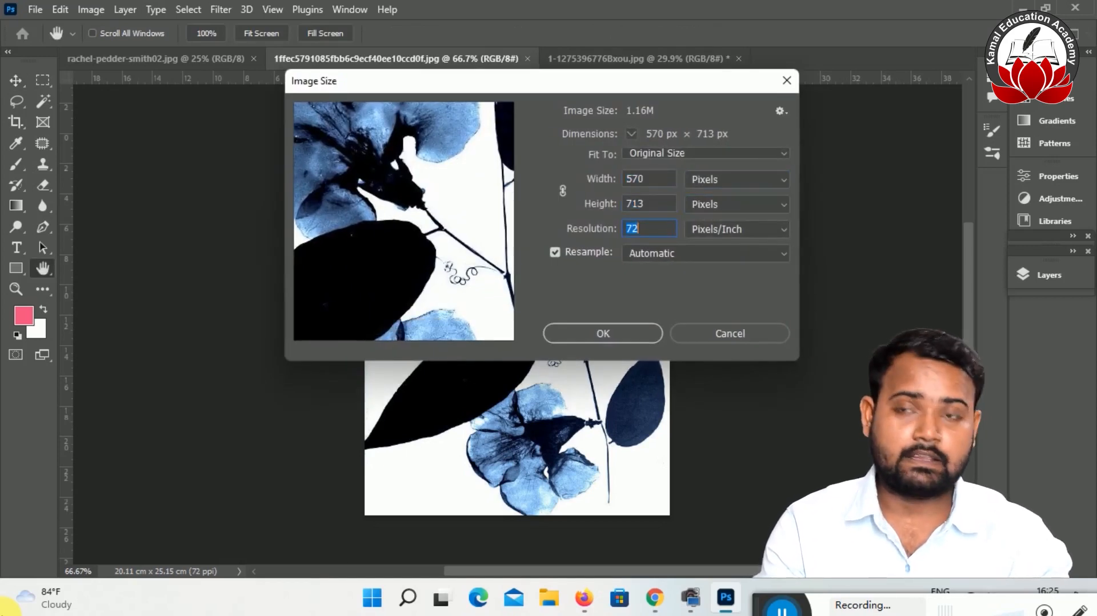
text(150)
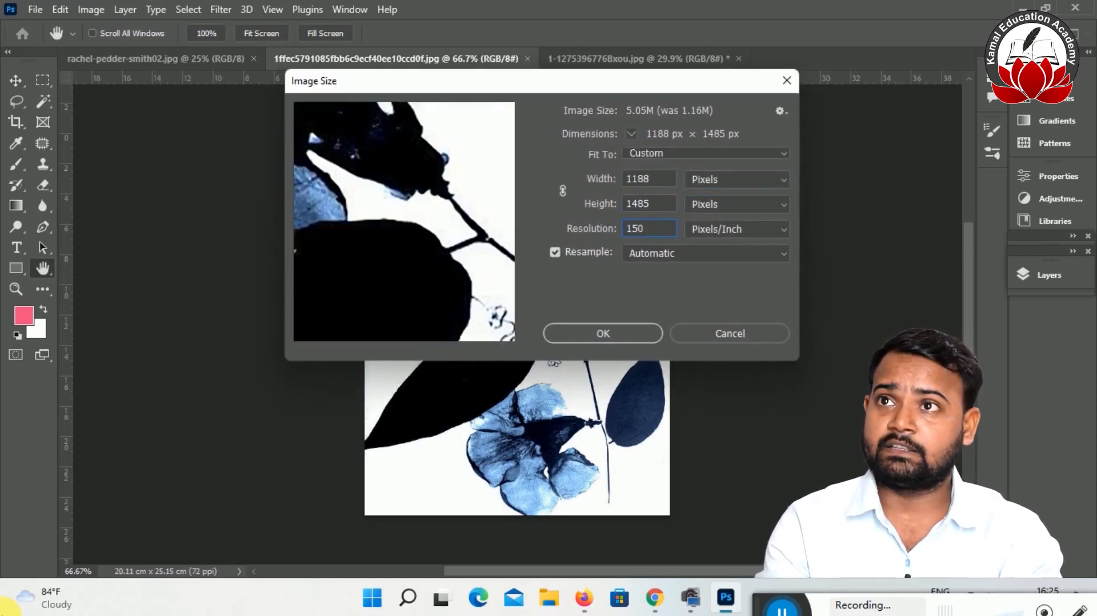
key(Return)
key(v)
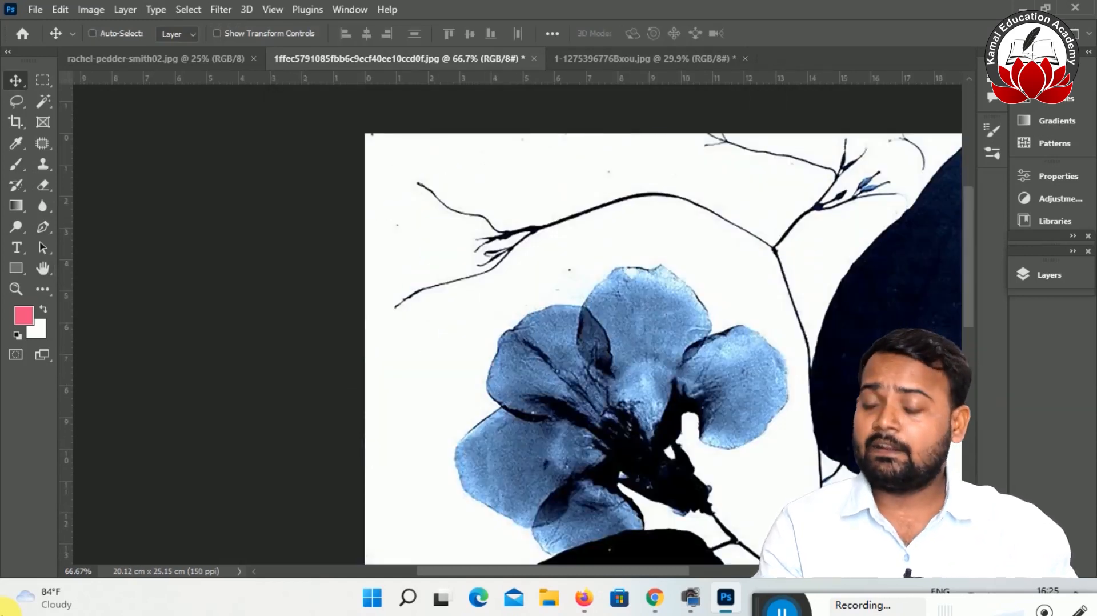
key(ctrl+0)
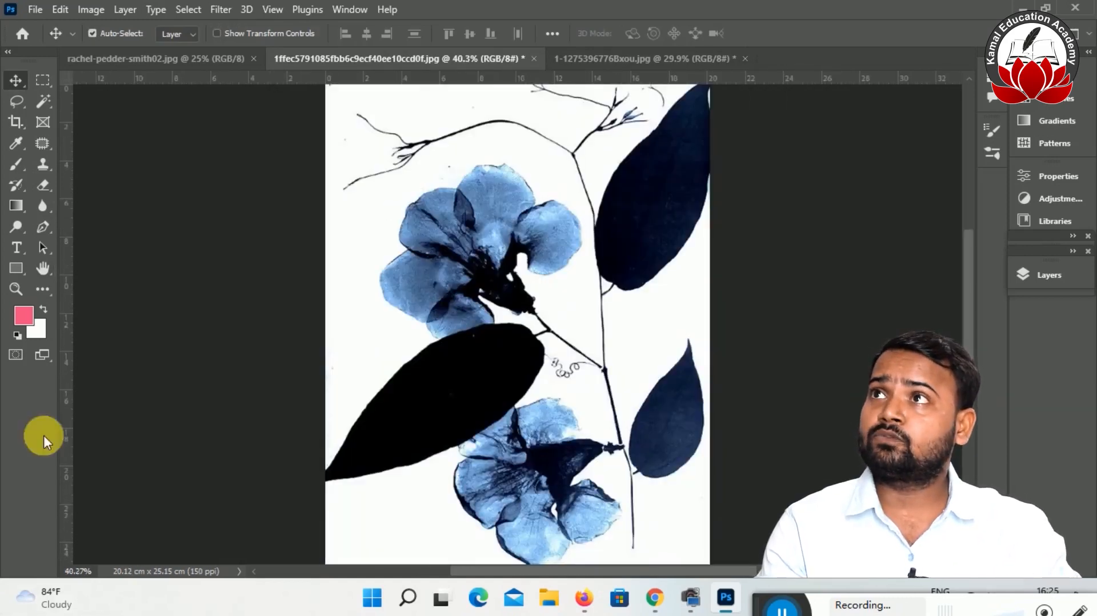
Set the resolution of the yellow and blue pressed flowers image to 150 pixels per inch.
click(218, 57)
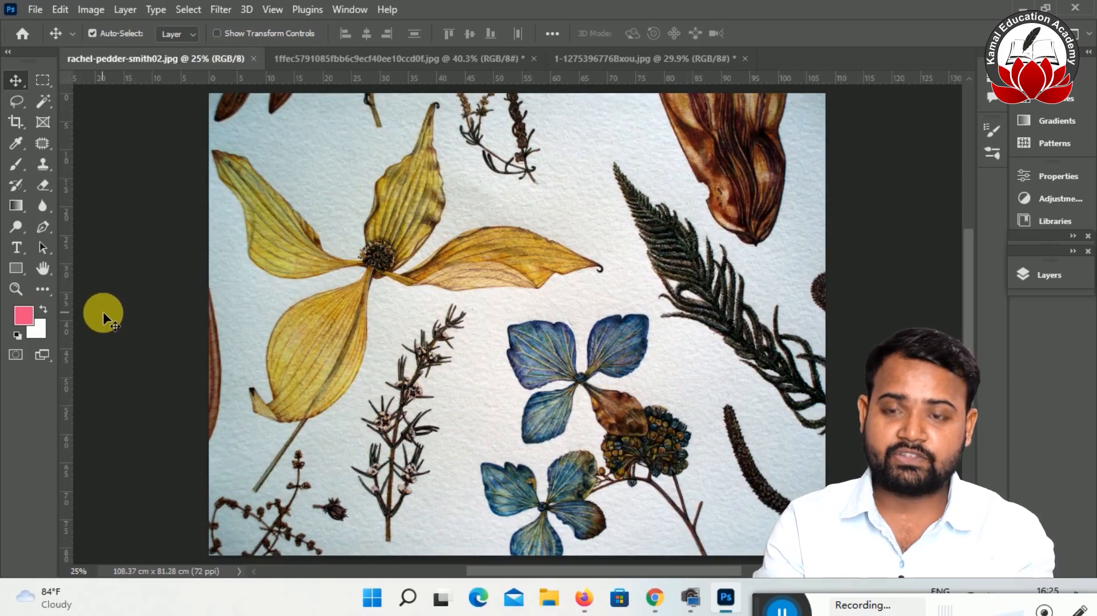
key(ctrl+alt+i)
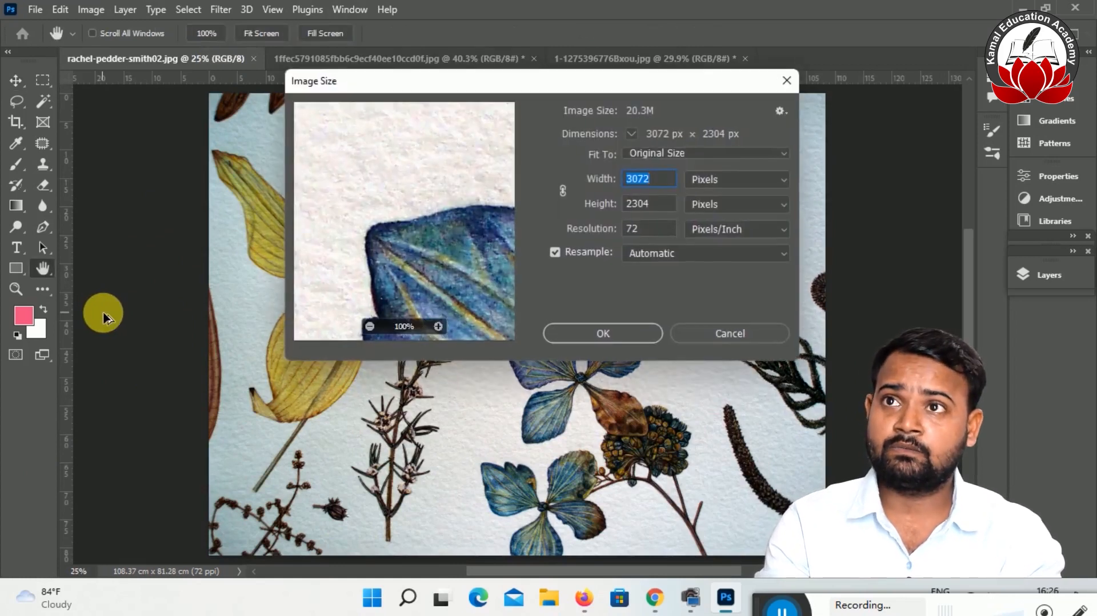
key(Tab)
text(150)
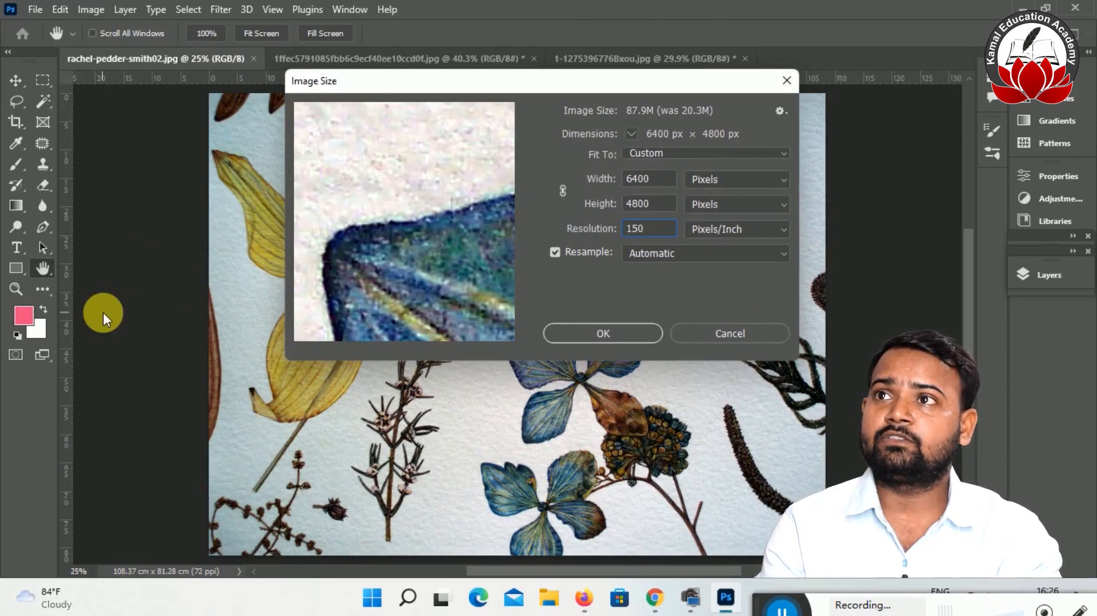
key(Return)
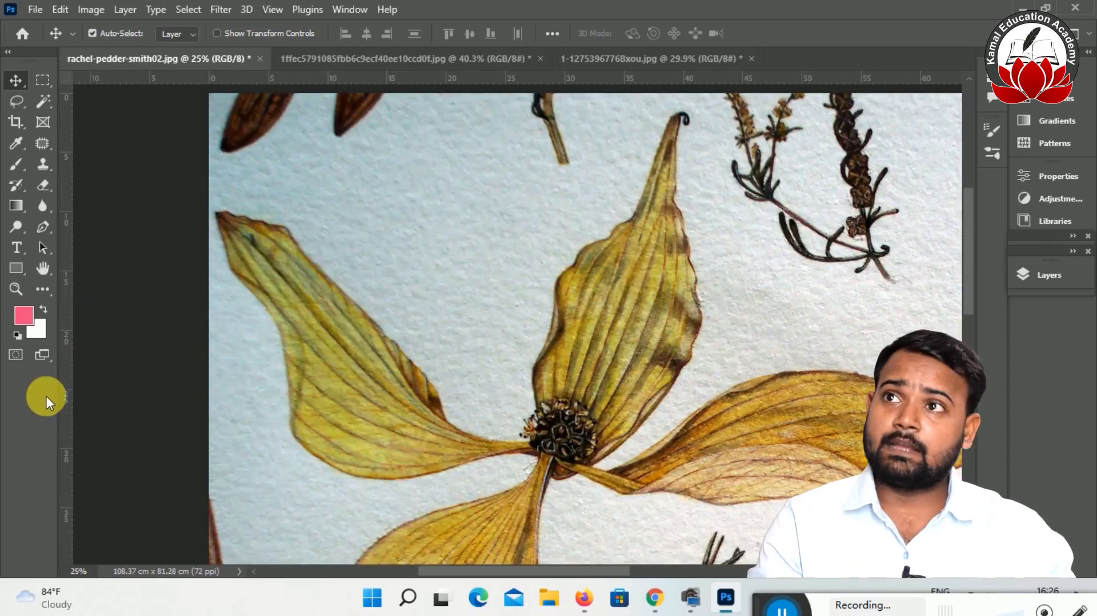
key(ctrl+minus)
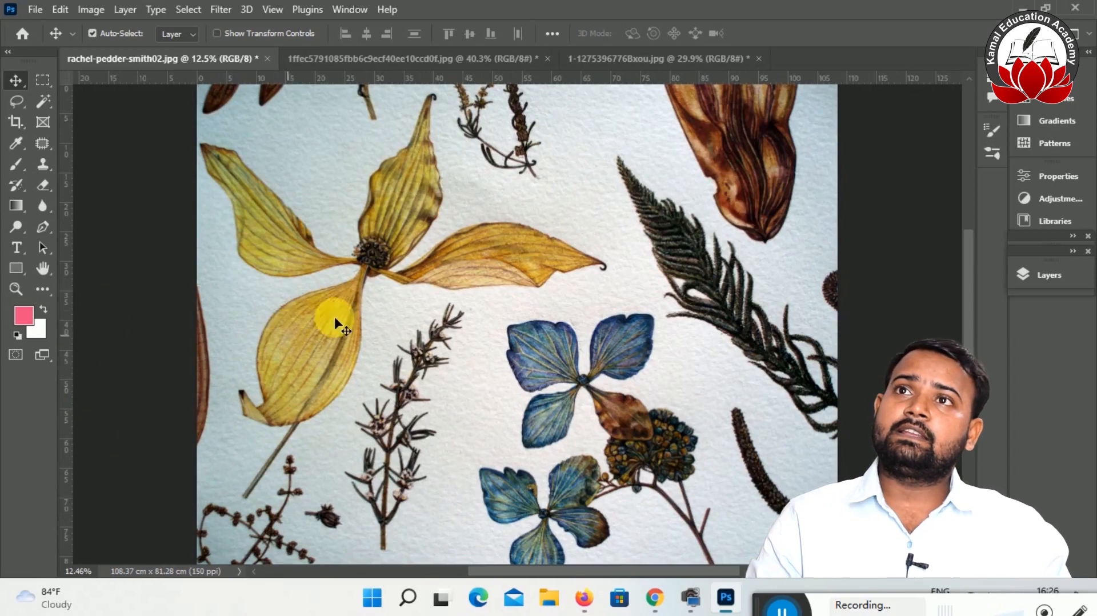
Return to the orange flower image and activate the Magic Wand tool.
click(736, 50)
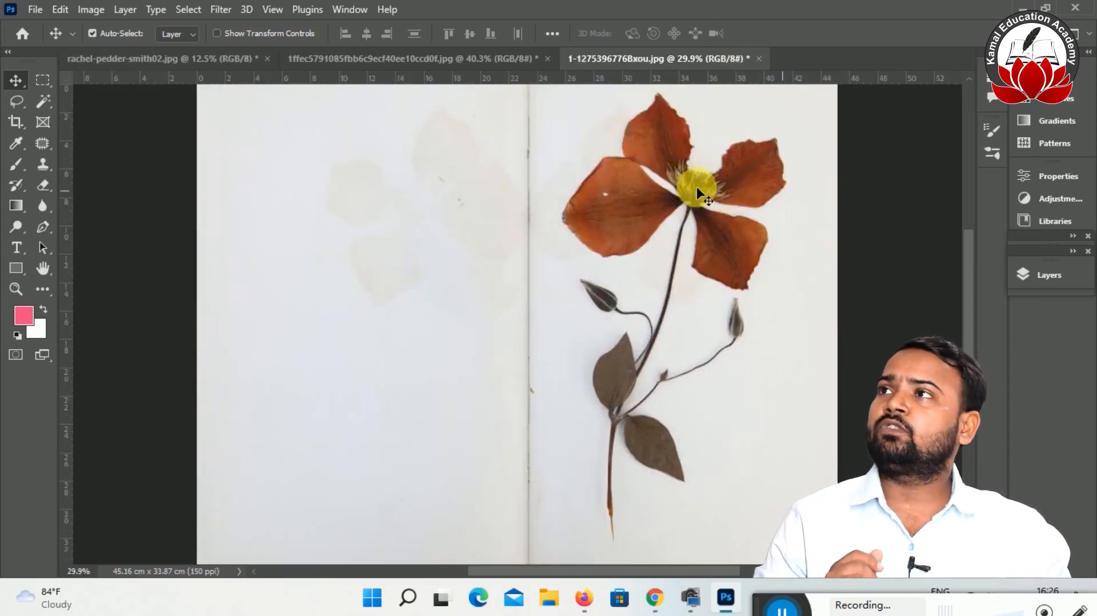
click(44, 97)
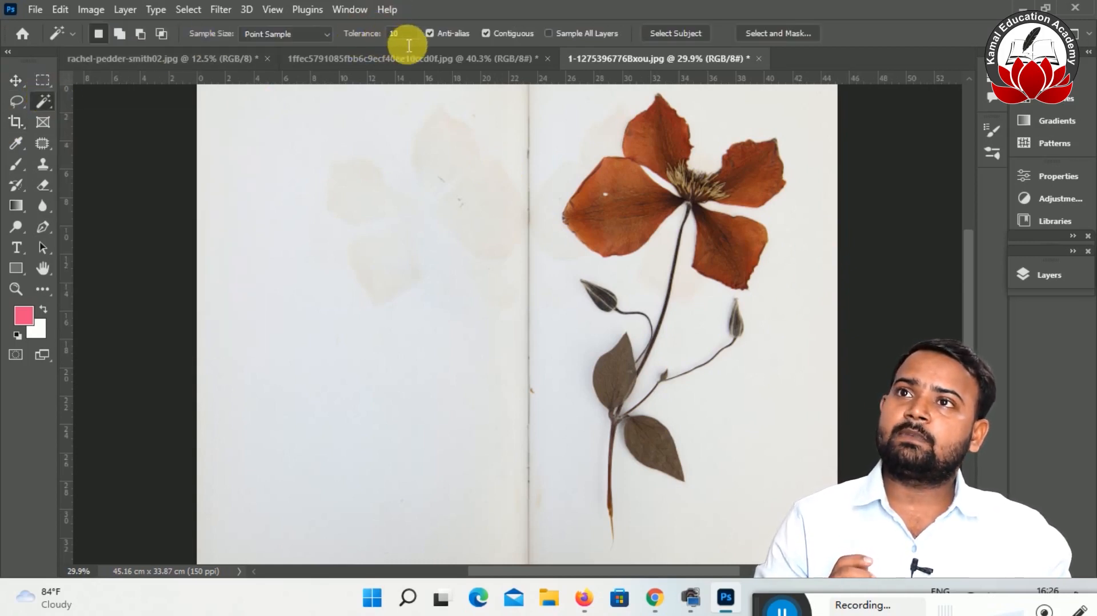
Try to build a Magic Wand selection of the pale page around the orange flower at tolerance 10, and deselect it.
click(597, 125)
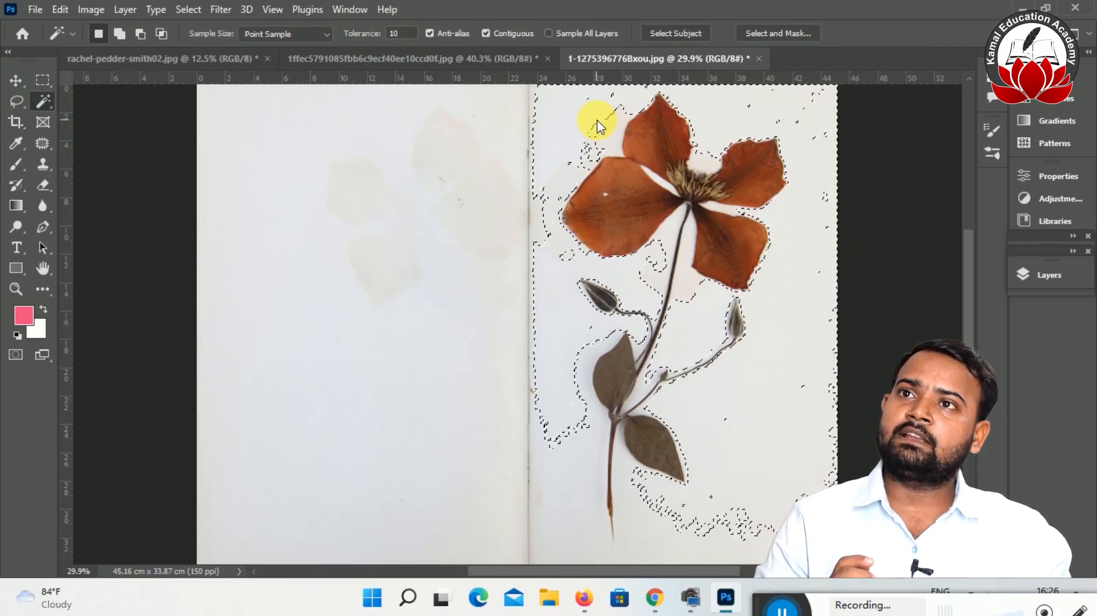
click(666, 236)
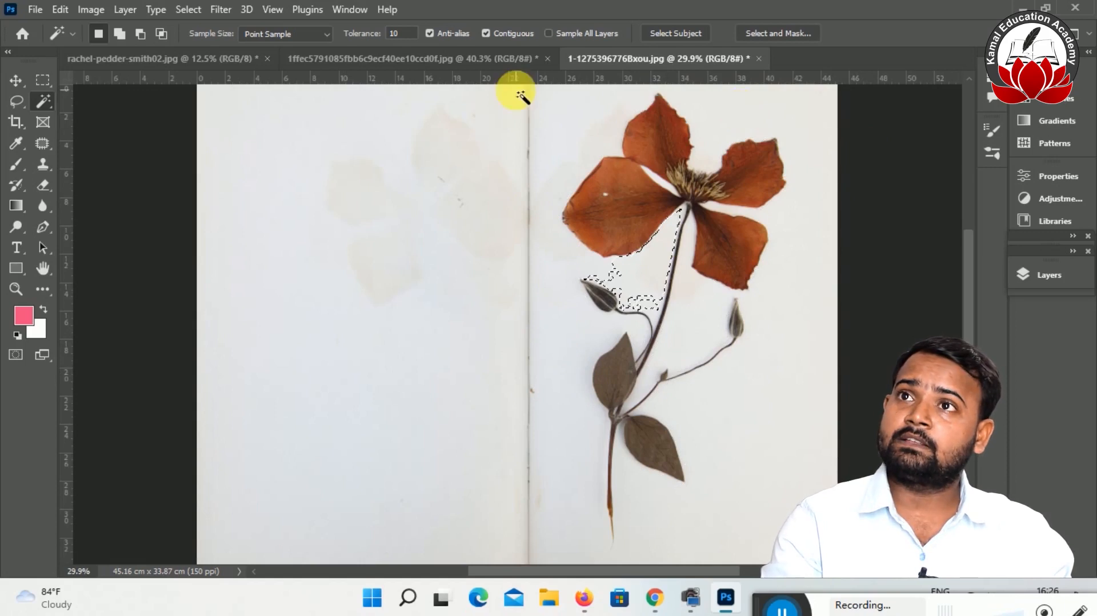
click(573, 147)
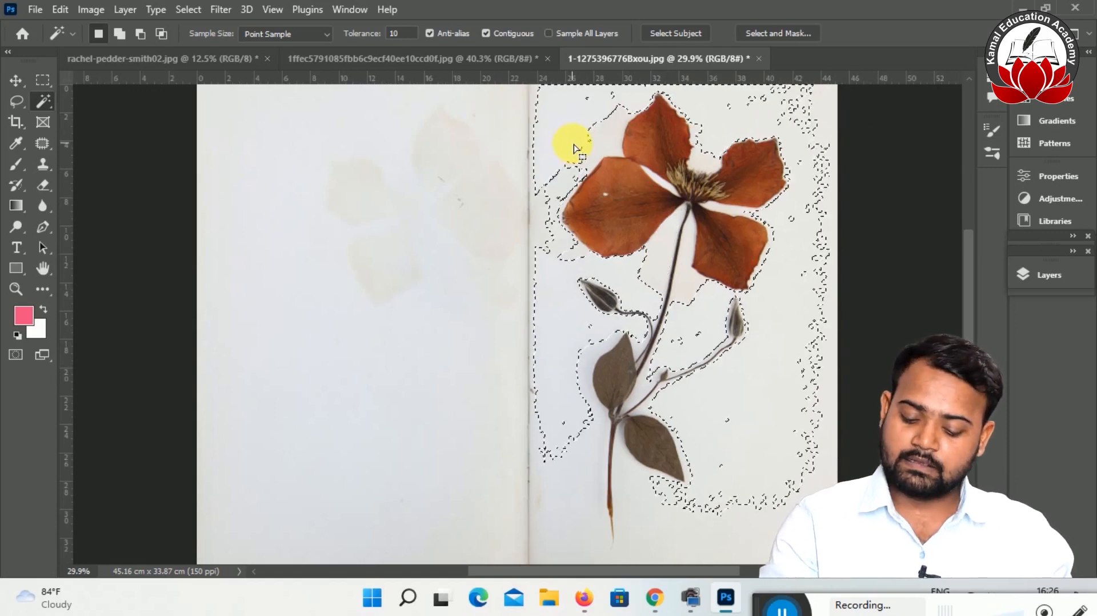
shift+click(613, 137)
shift+click(614, 98)
shift+click(739, 117)
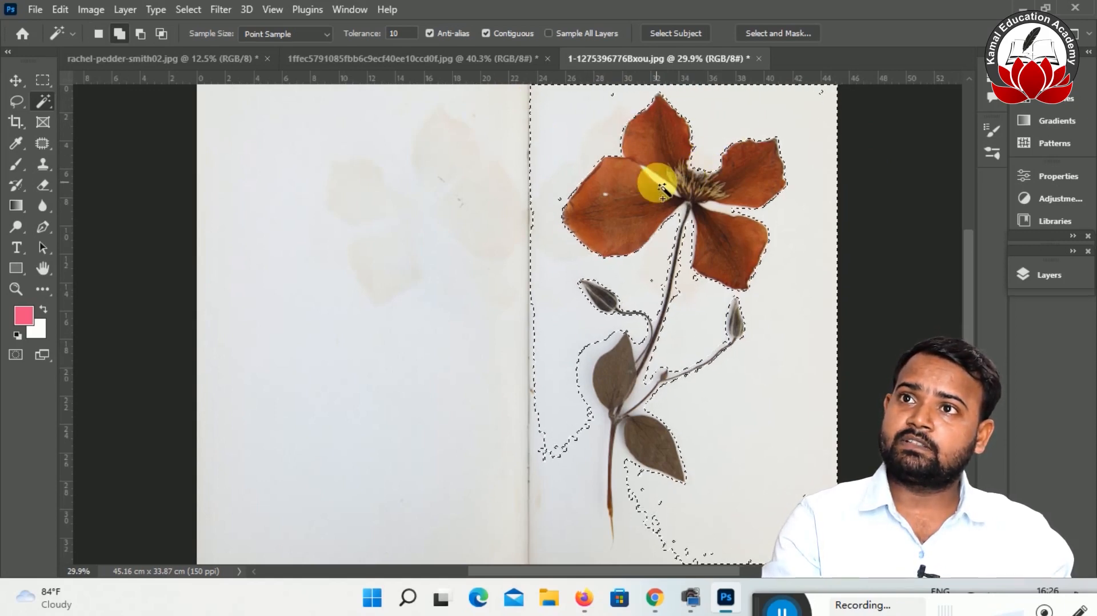
click(668, 247)
click(678, 321)
click(594, 410)
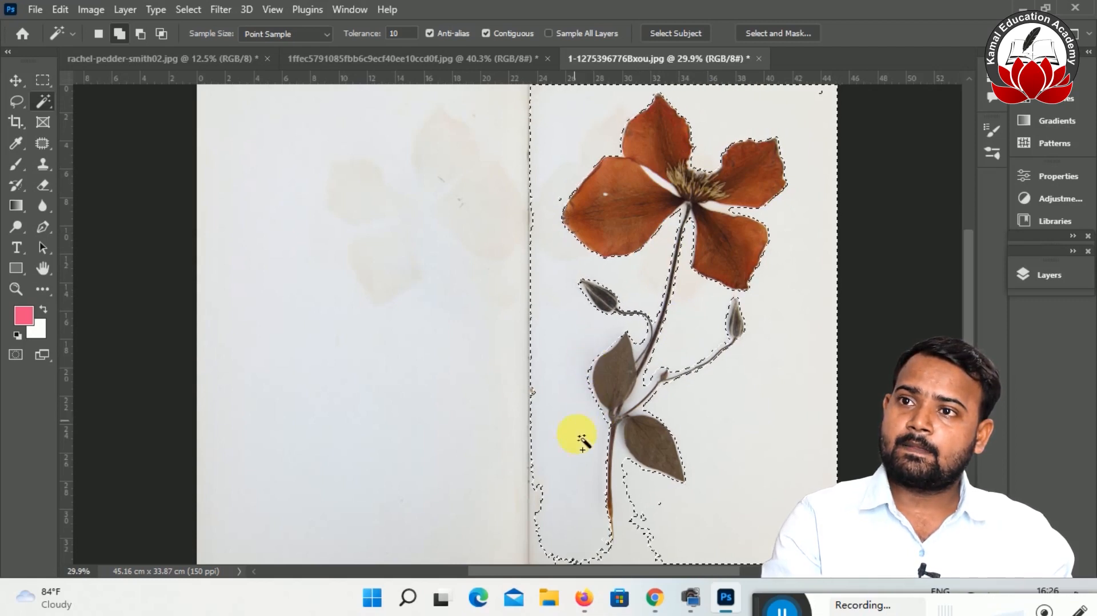
click(543, 537)
click(632, 501)
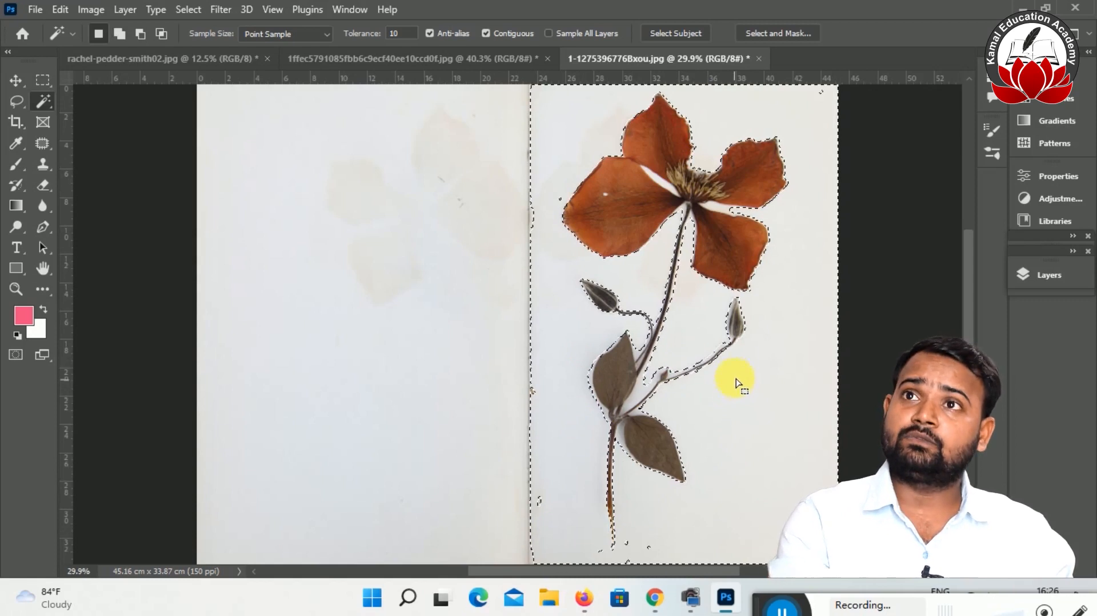
key(ctrl+d)
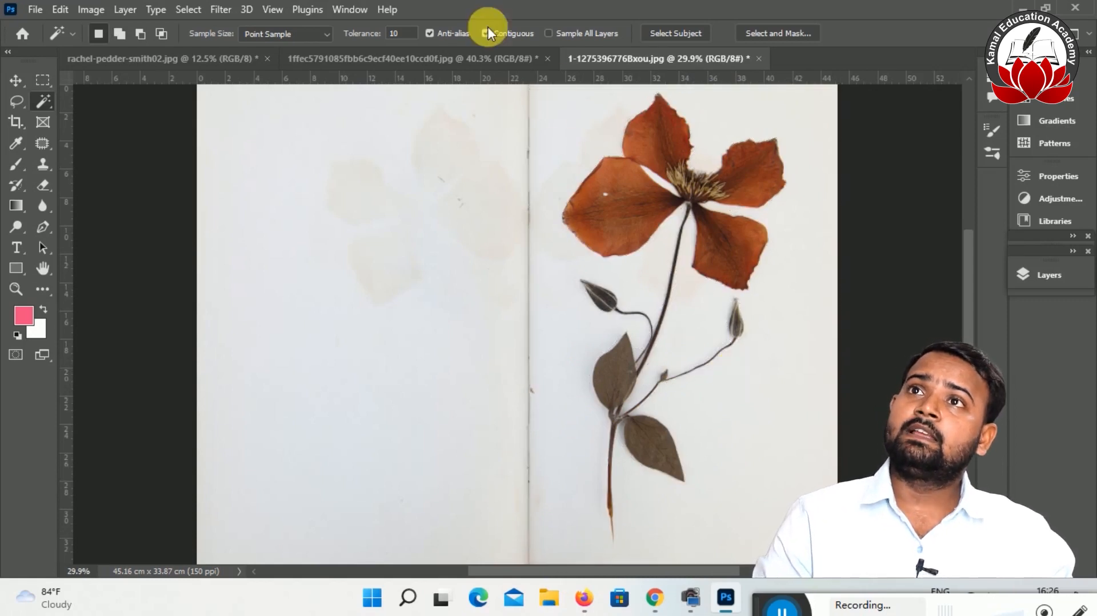
Select the orange flower automatically with Select Subject and invert the selection to cover the page background.
click(685, 33)
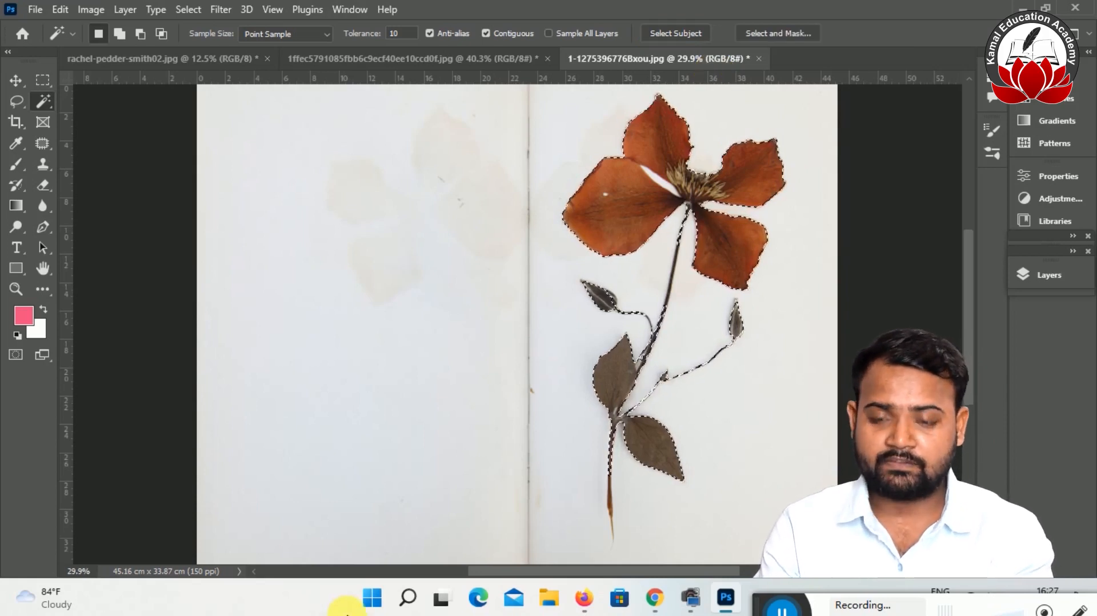
key(ctrl+shift+i)
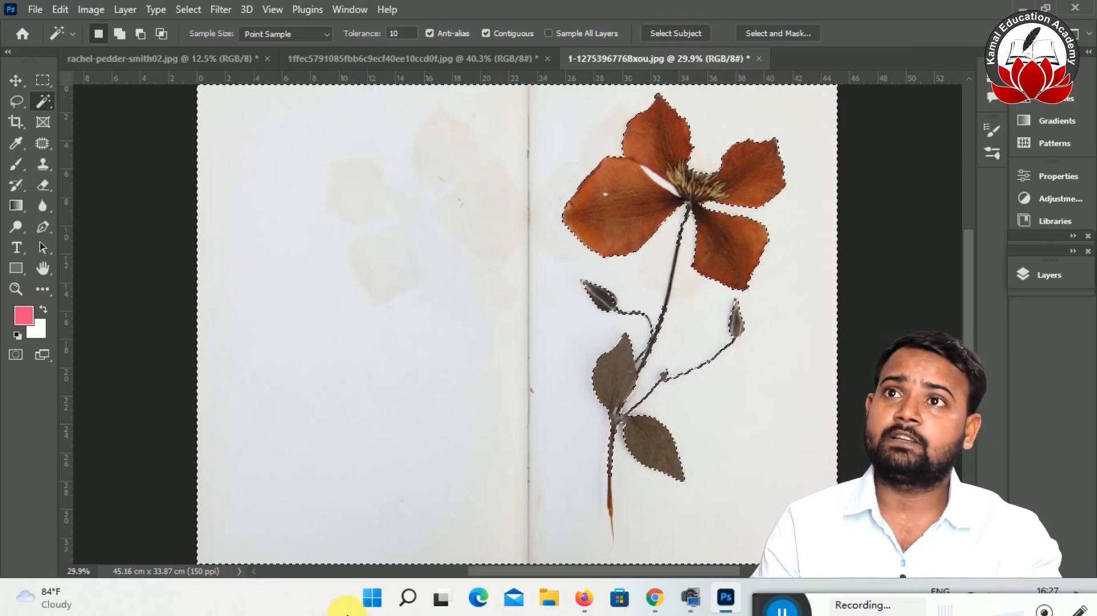
key(shift+F5)
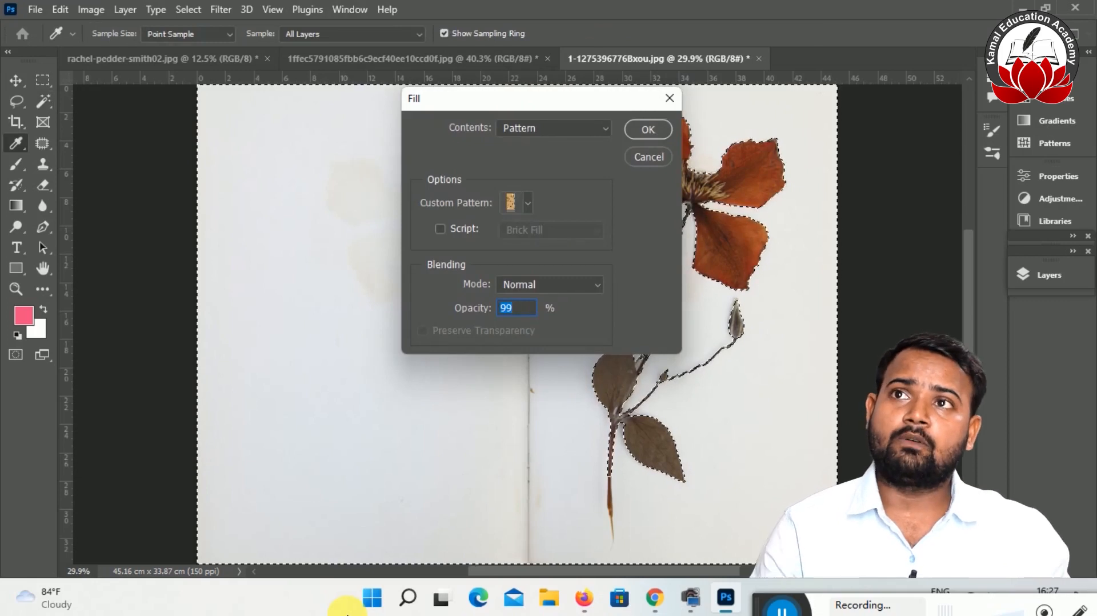
key(Escape)
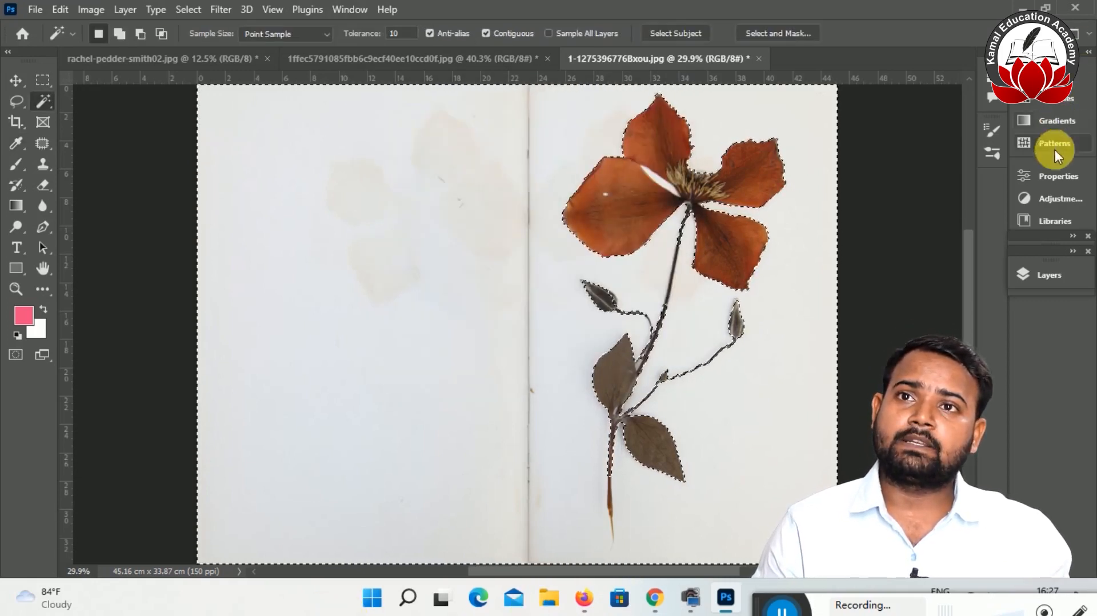
Unlock the background layer, delete the selected page area around the flower and deselect.
click(1061, 276)
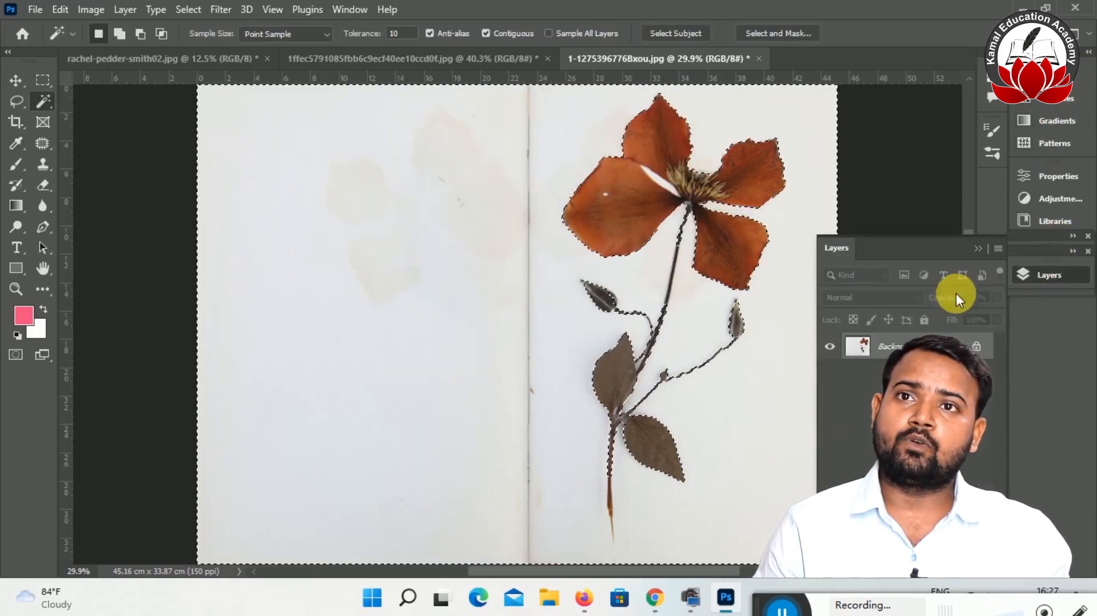
click(976, 346)
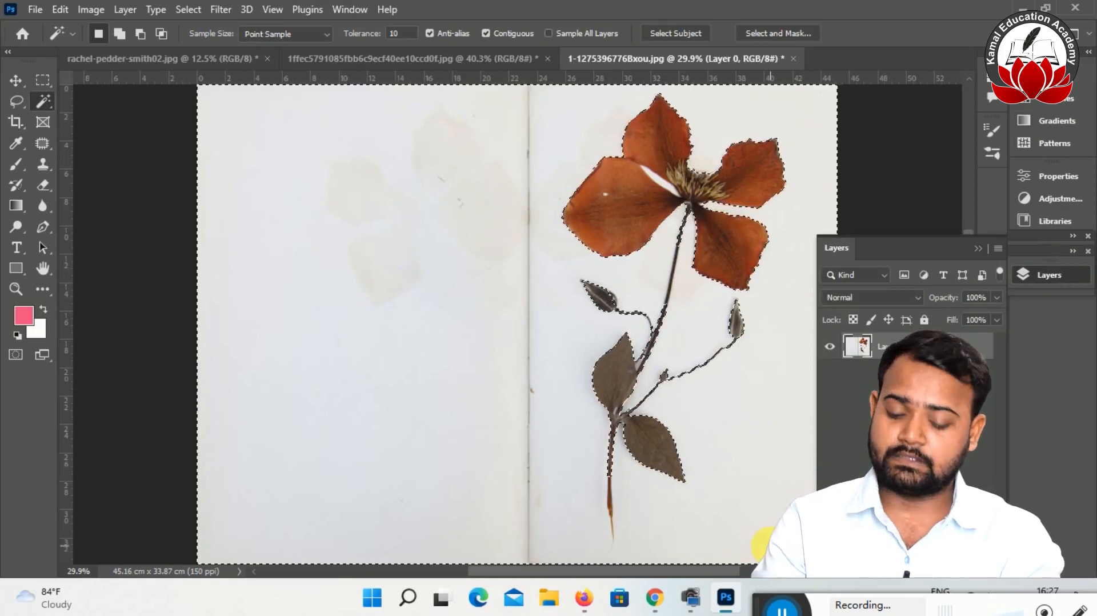
key(Delete)
key(ctrl+d)
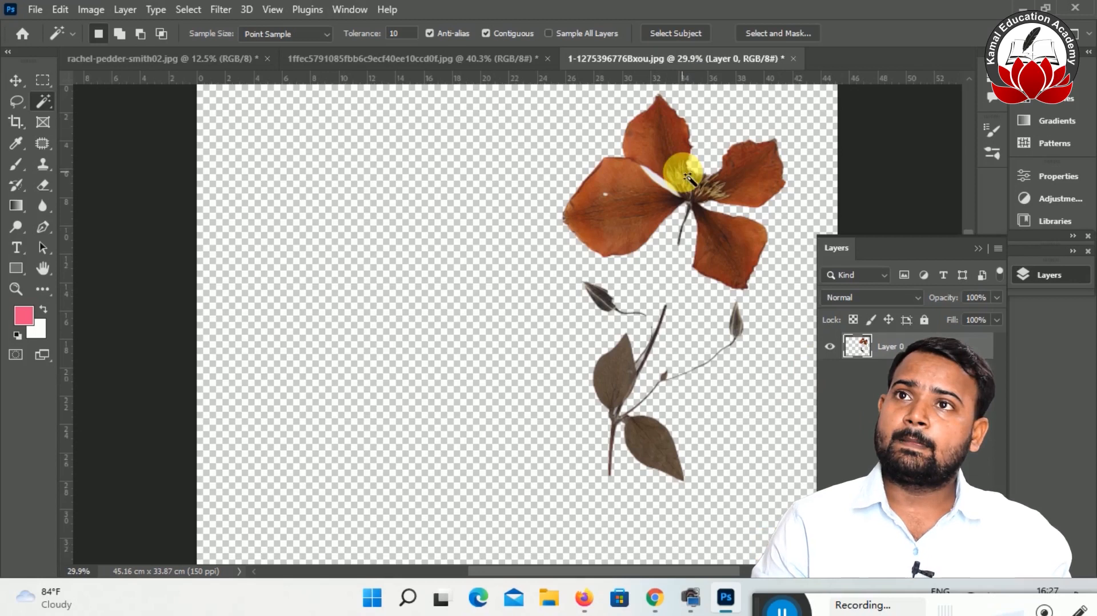
Delete the leftover pale page patch between the two adjoining orange petals with the Magic Wand and deselect.
click(669, 188)
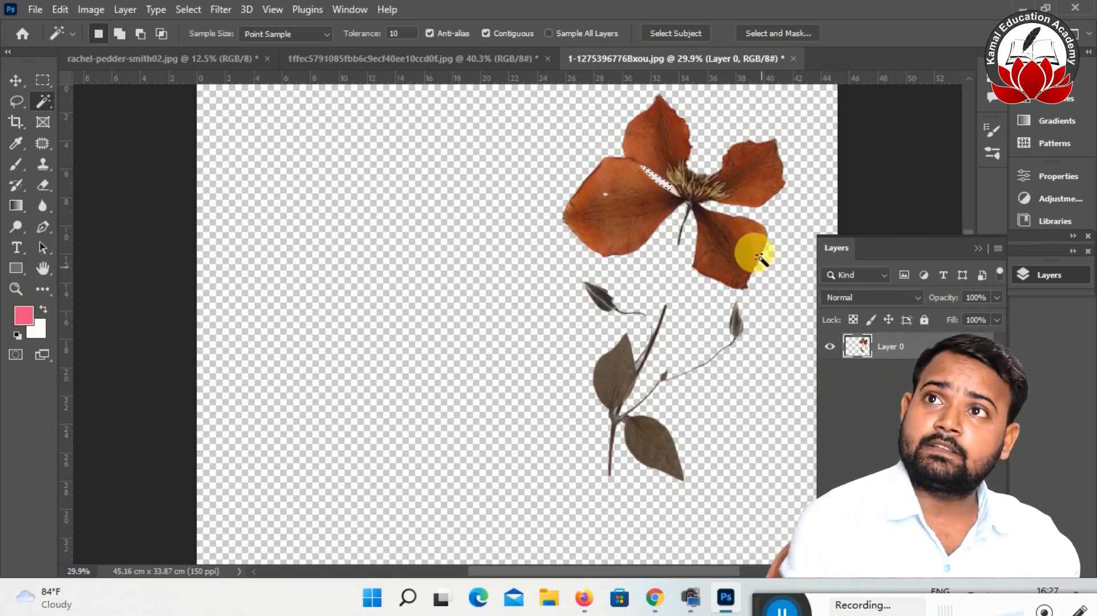
key(Delete)
key(ctrl+d)
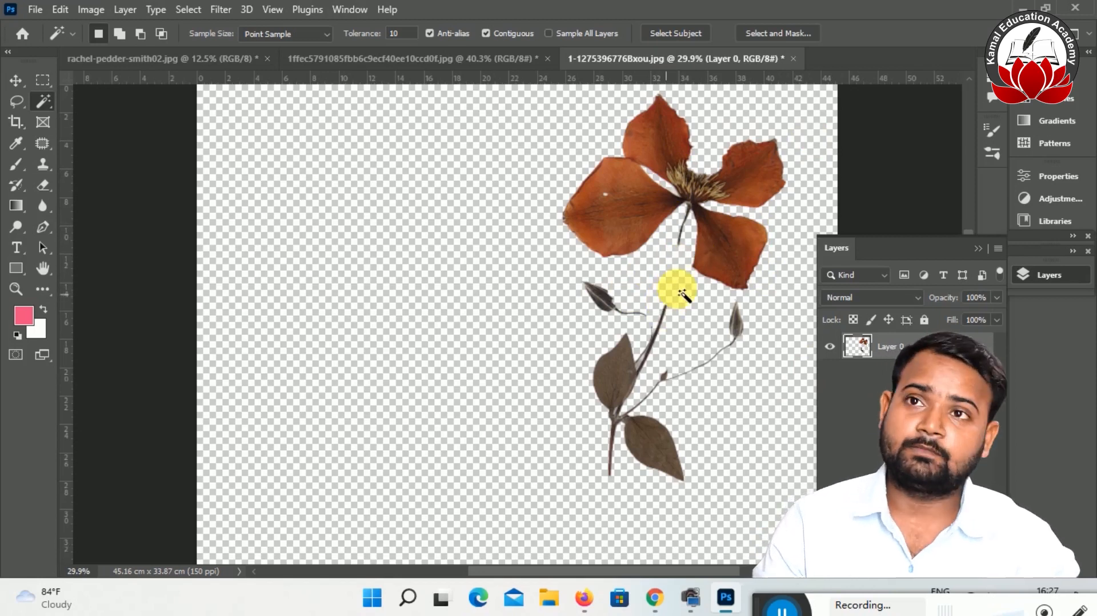
key(ctrl+plus)
key(ctrl+plus)
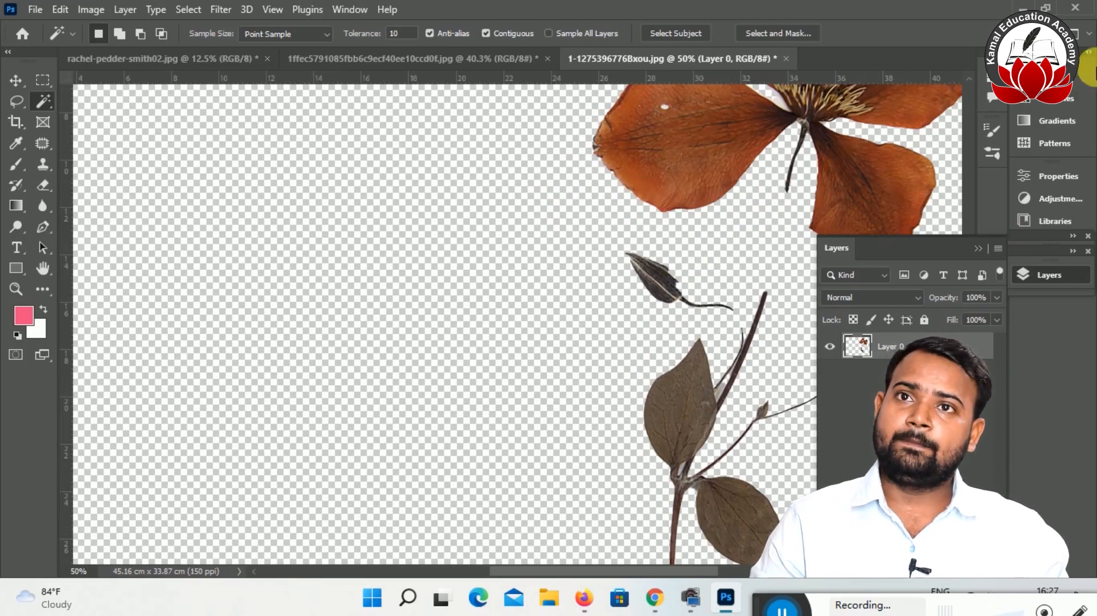
click(980, 252)
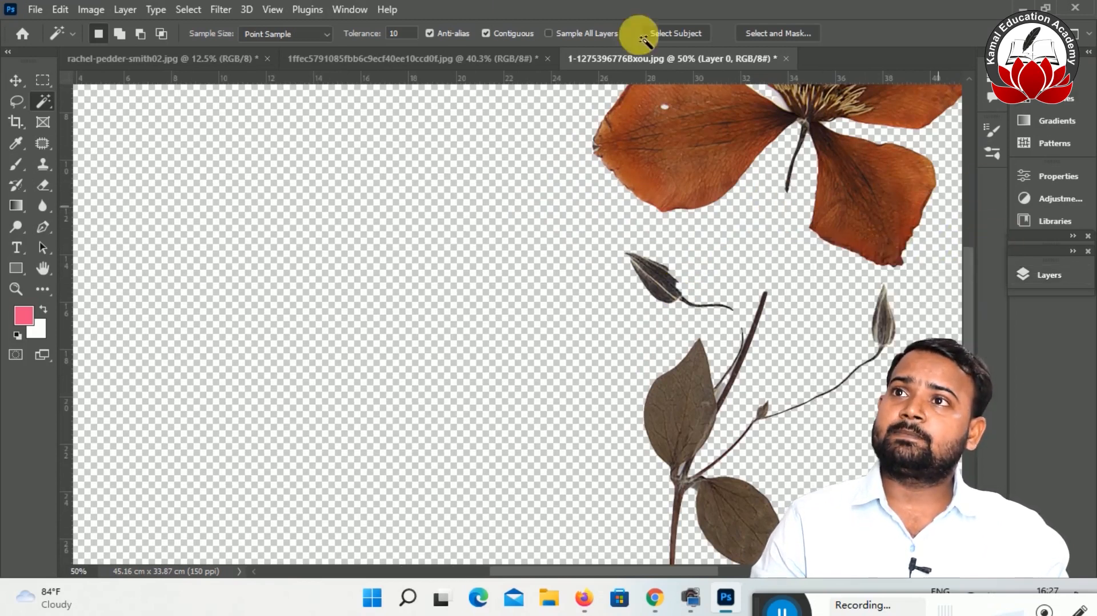
Select the white background around the upper blue flower with the Magic Wand and unlock the image's background layer.
click(418, 53)
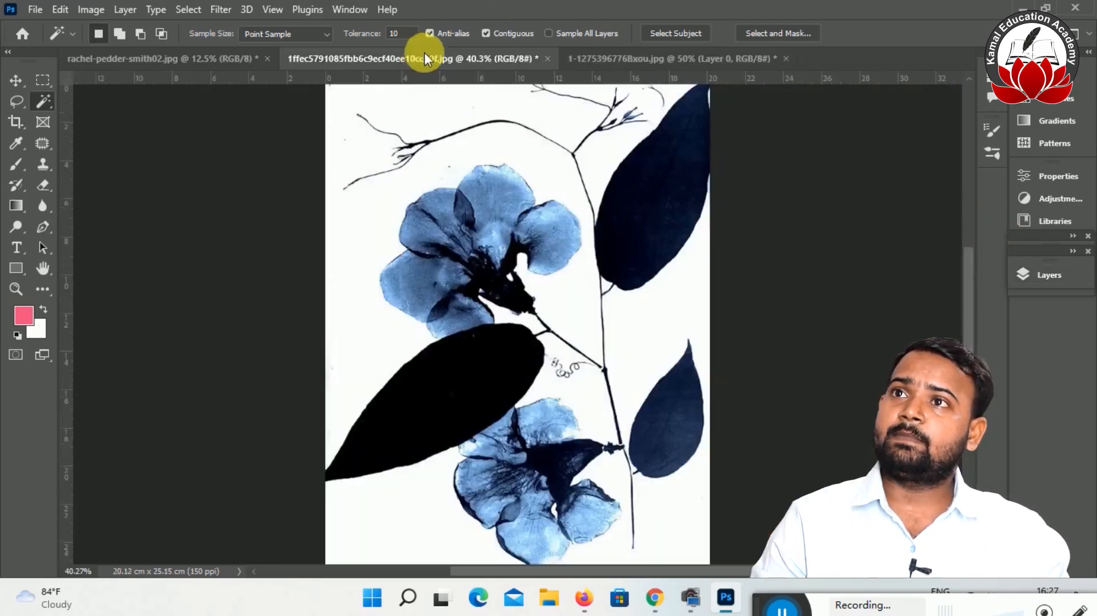
click(526, 151)
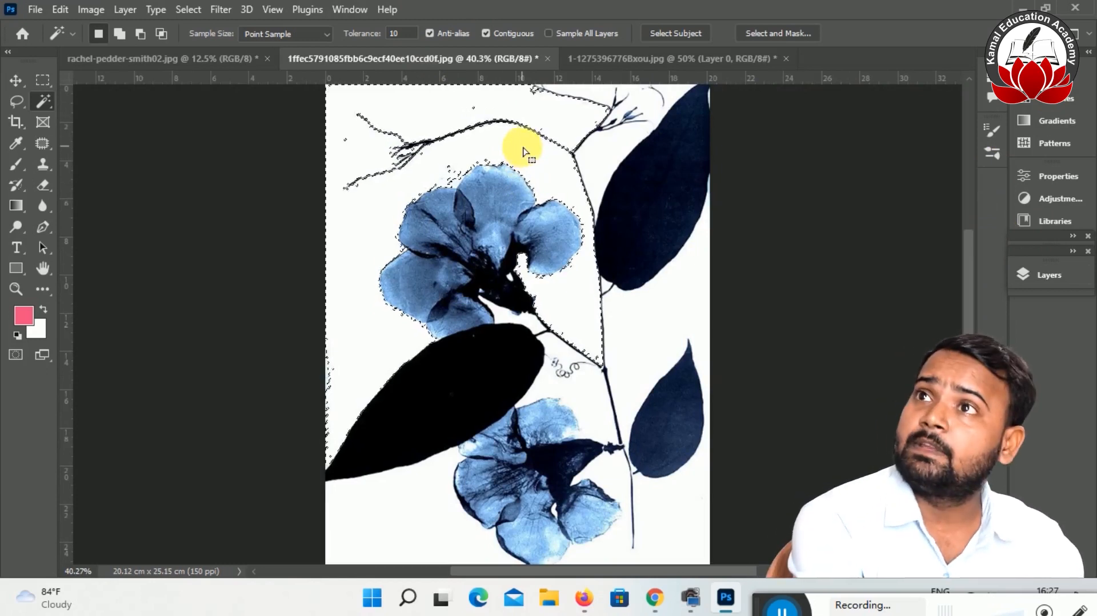
key(shift+F5)
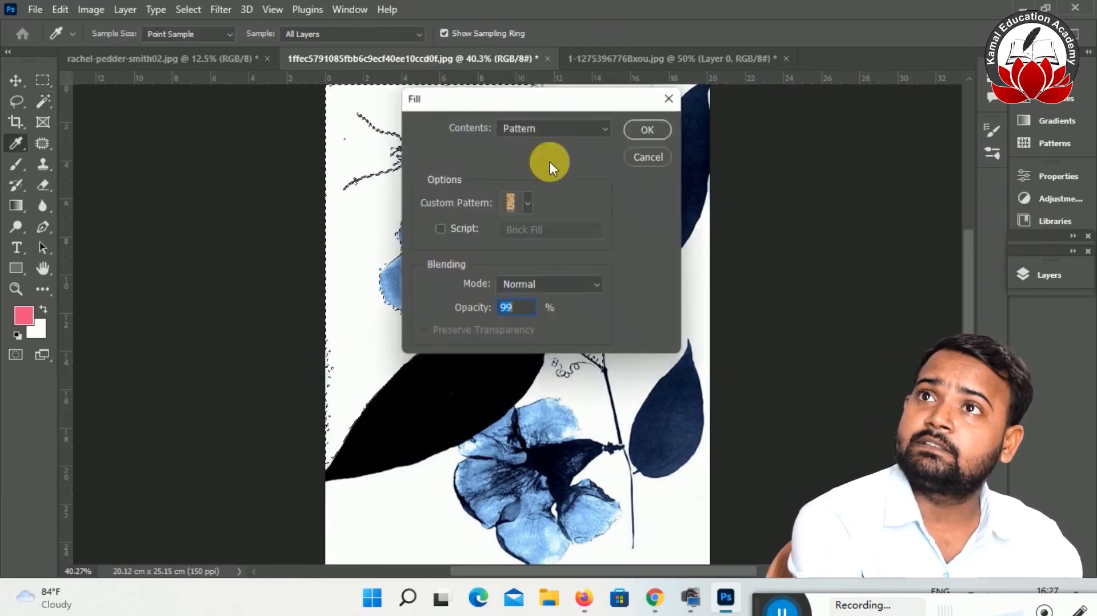
click(674, 97)
click(1017, 273)
click(982, 343)
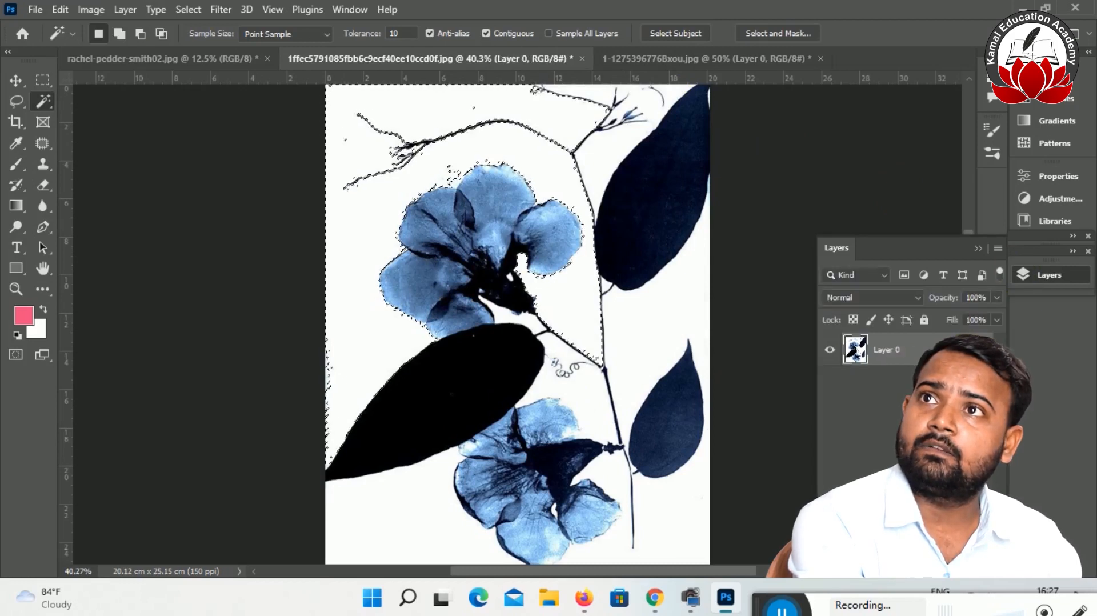
Delete the white background around the upper blue flower, between the upper twigs and around the two dark blue leaves, and deselect.
key(Delete)
click(599, 92)
key(Delete)
click(664, 309)
key(Delete)
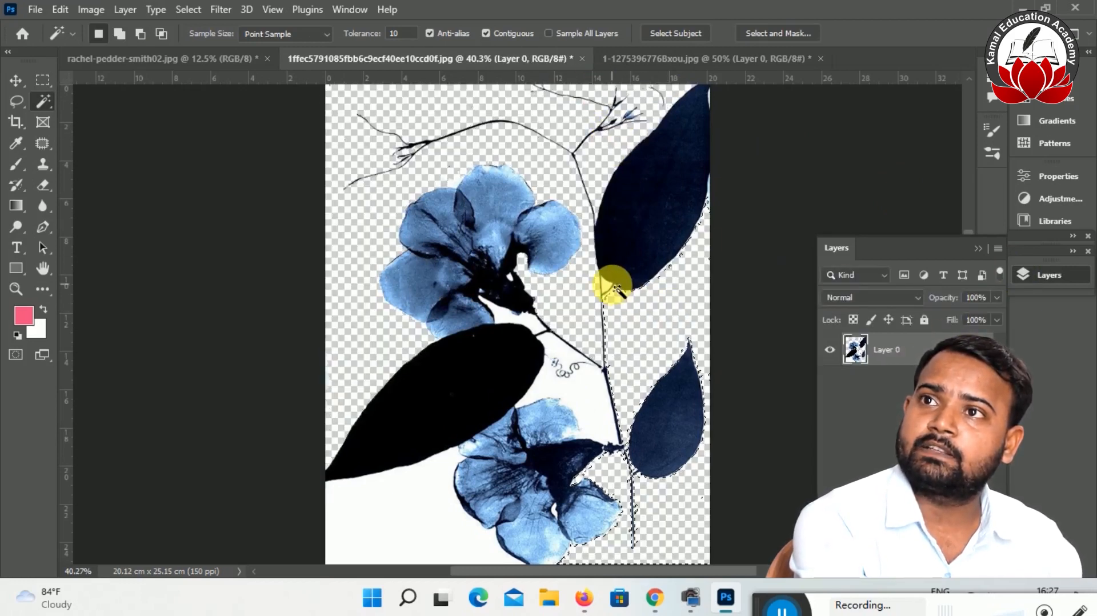
key(ctrl+d)
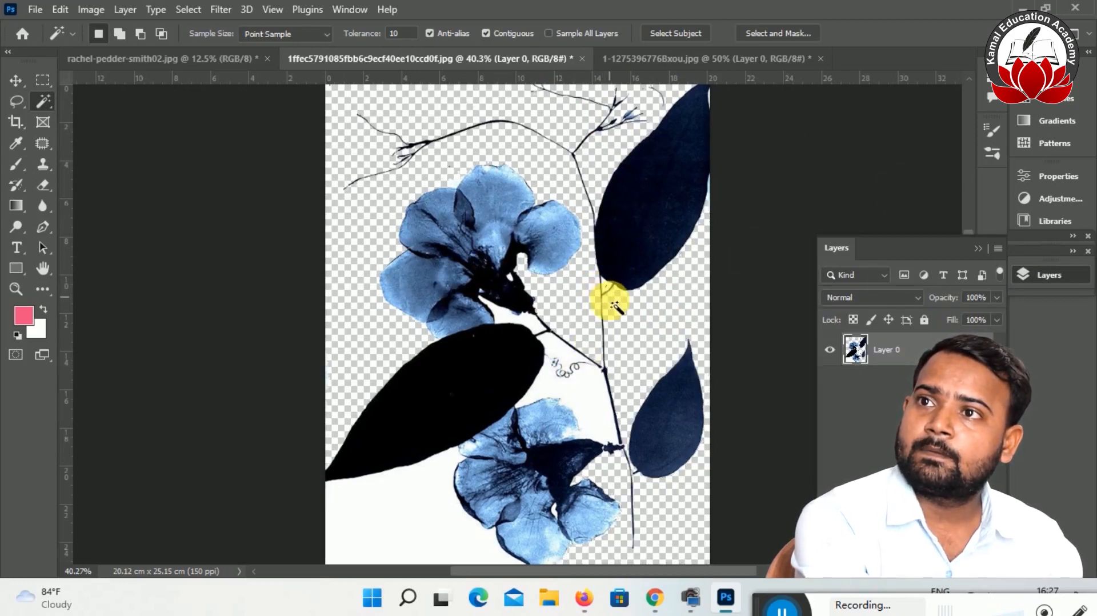
Delete the remaining white areas around the curled tendril, below the upper blue flower and beneath the black leaf, and deselect.
click(547, 321)
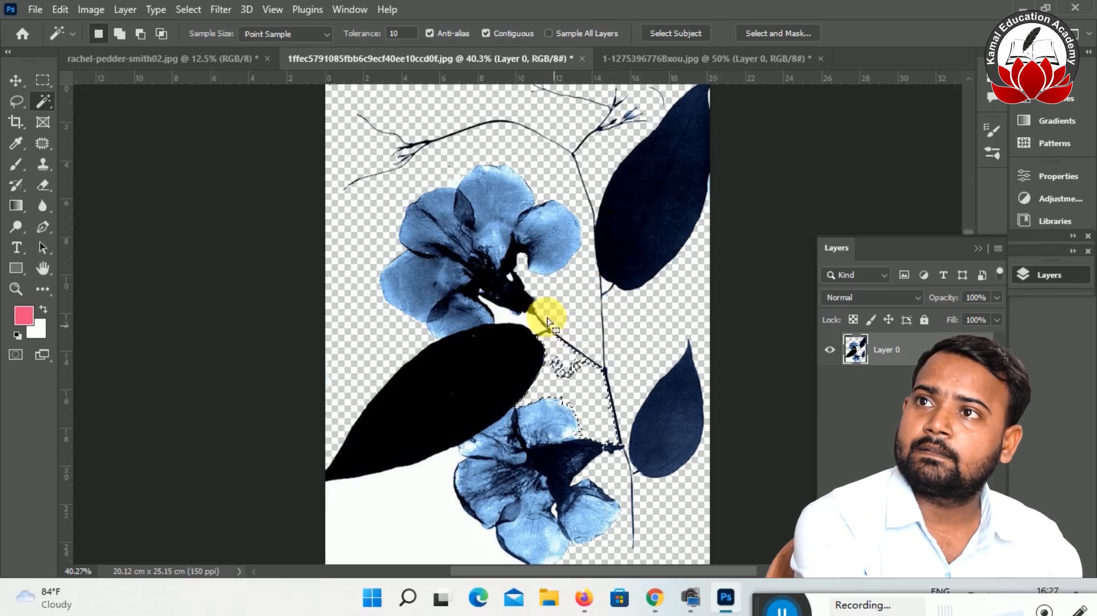
click(507, 314)
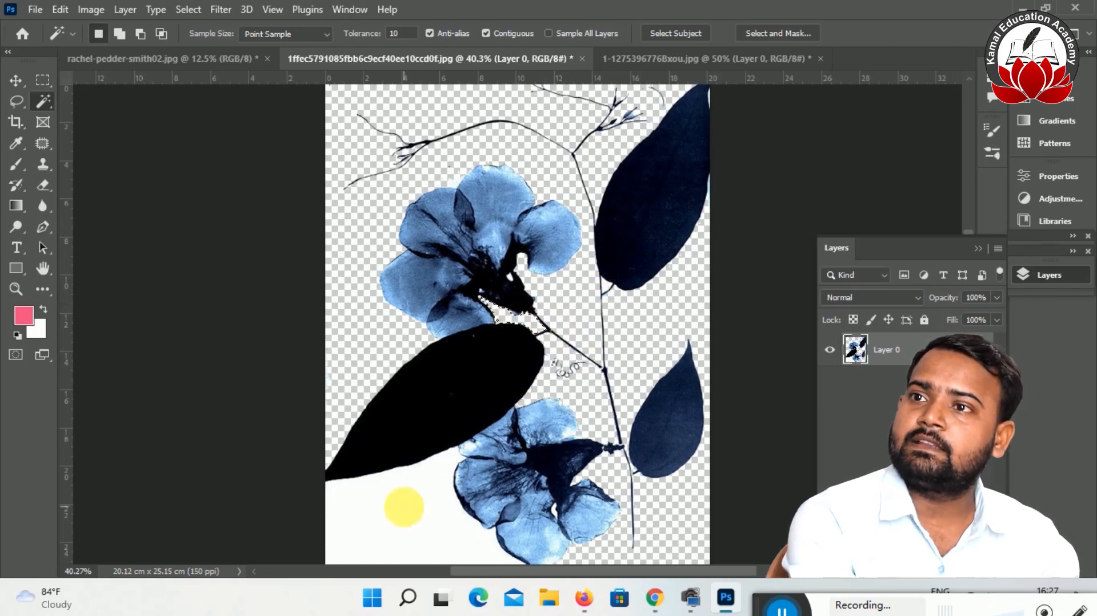
click(404, 507)
key(Delete)
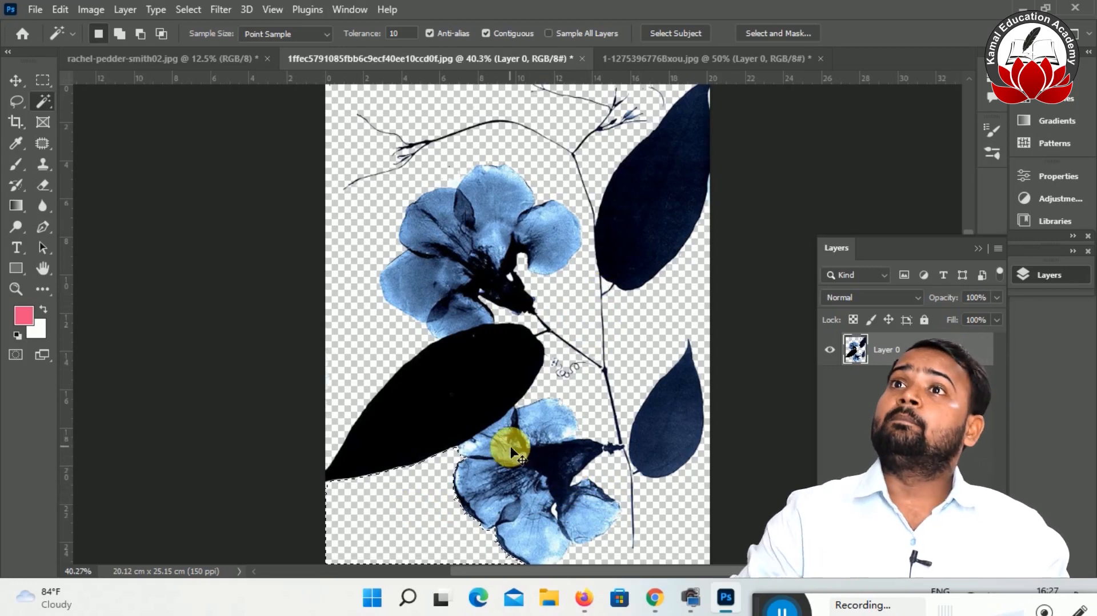
key(ctrl+d)
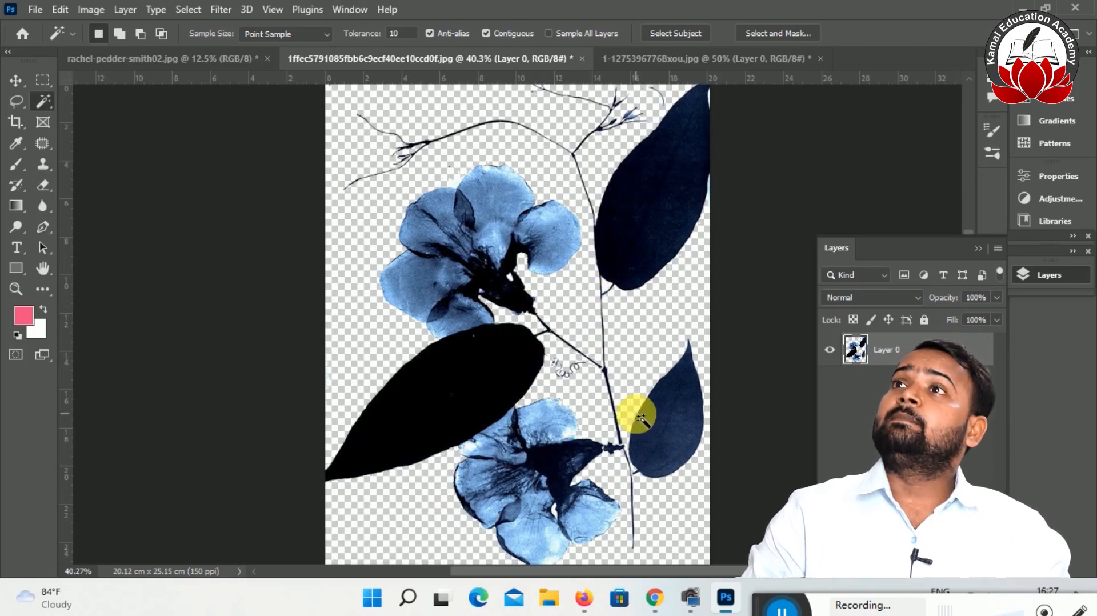
Start a new document and set its size unit to centimeters.
click(187, 59)
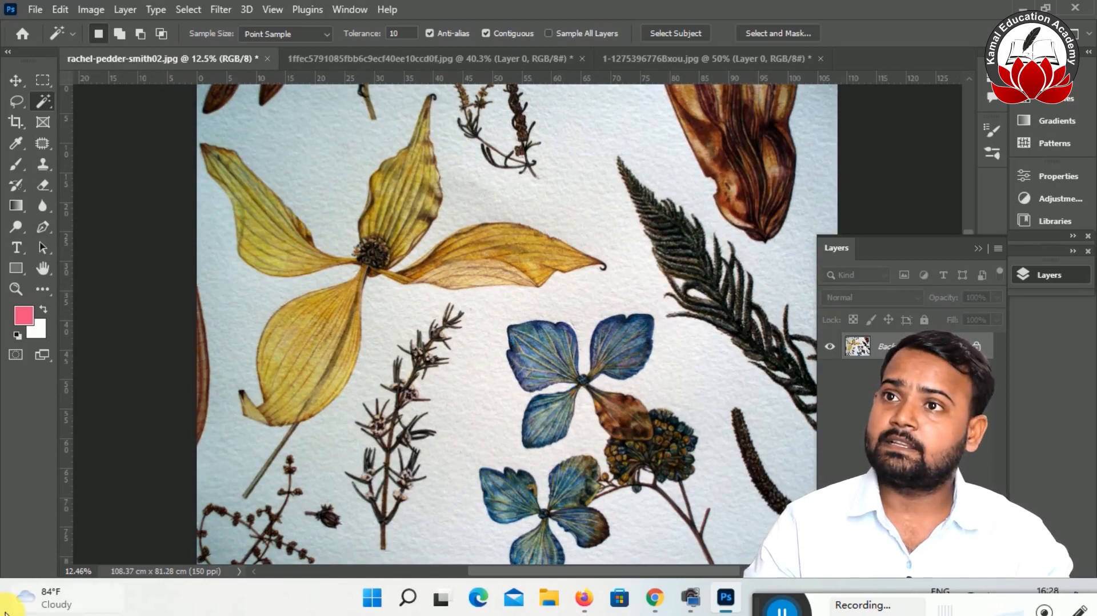
mouse_move(4, 612)
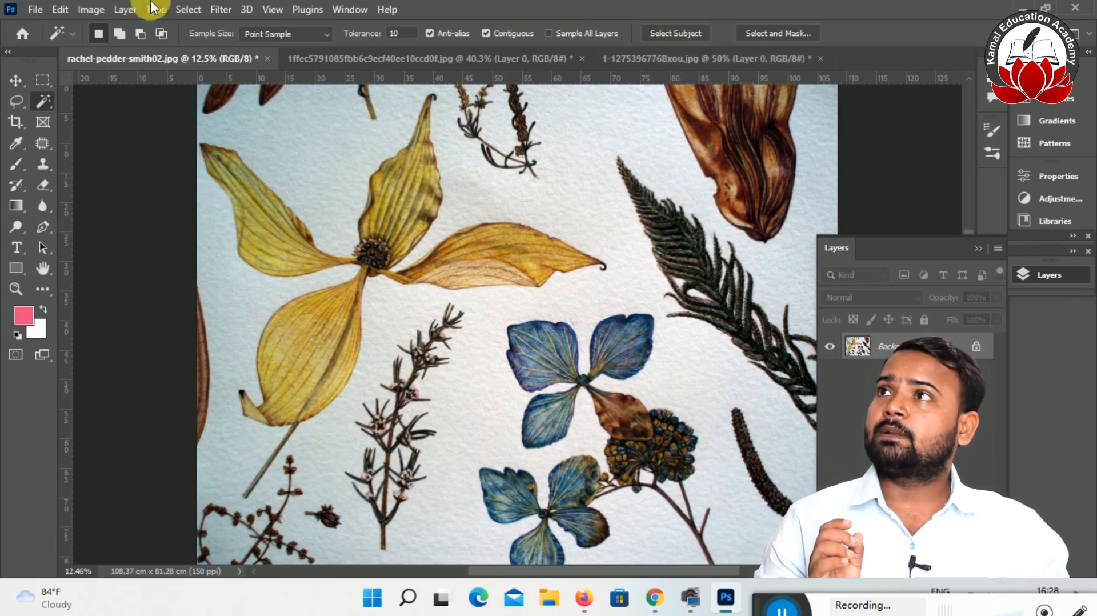
click(35, 9)
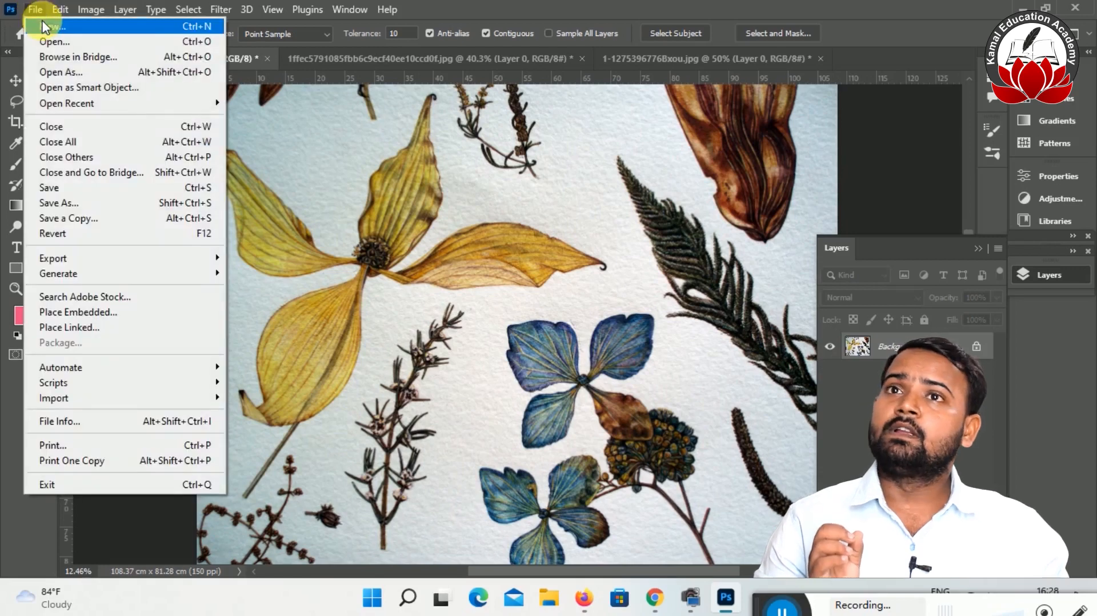
click(45, 27)
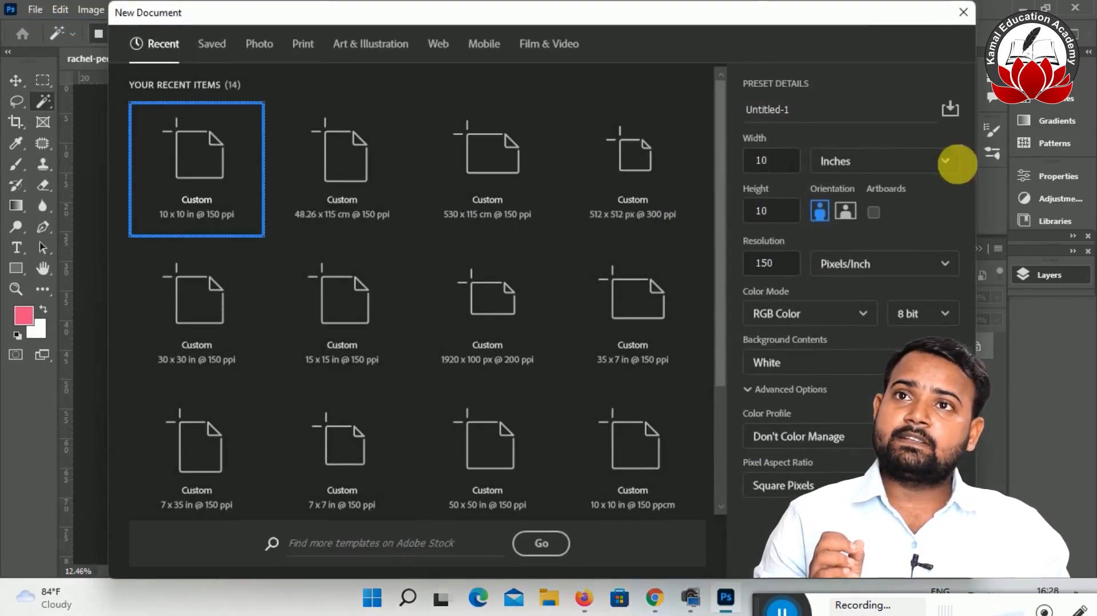
click(918, 165)
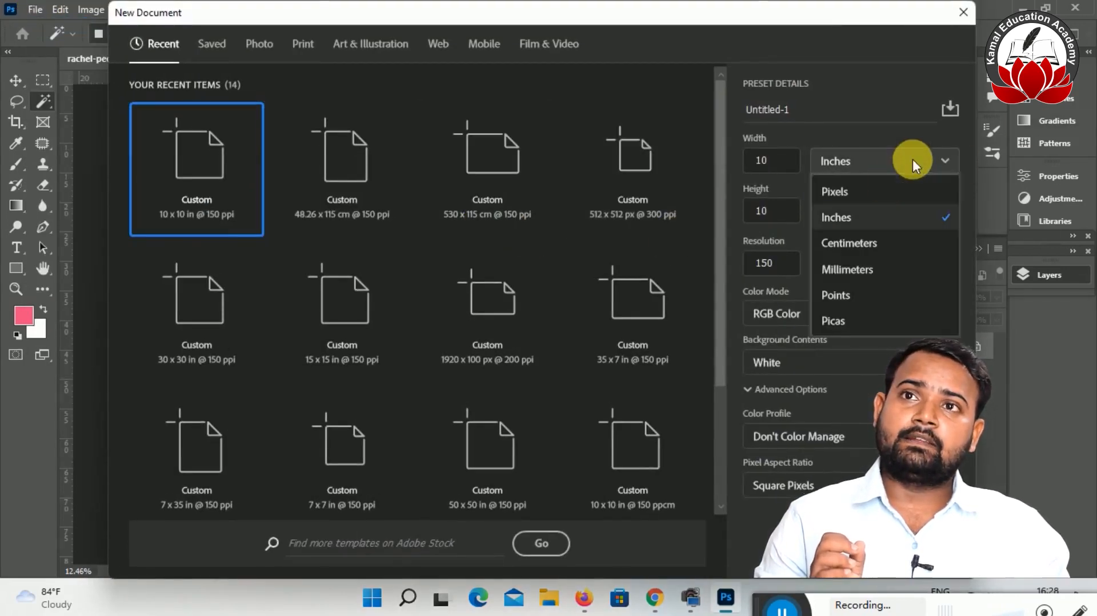
click(857, 243)
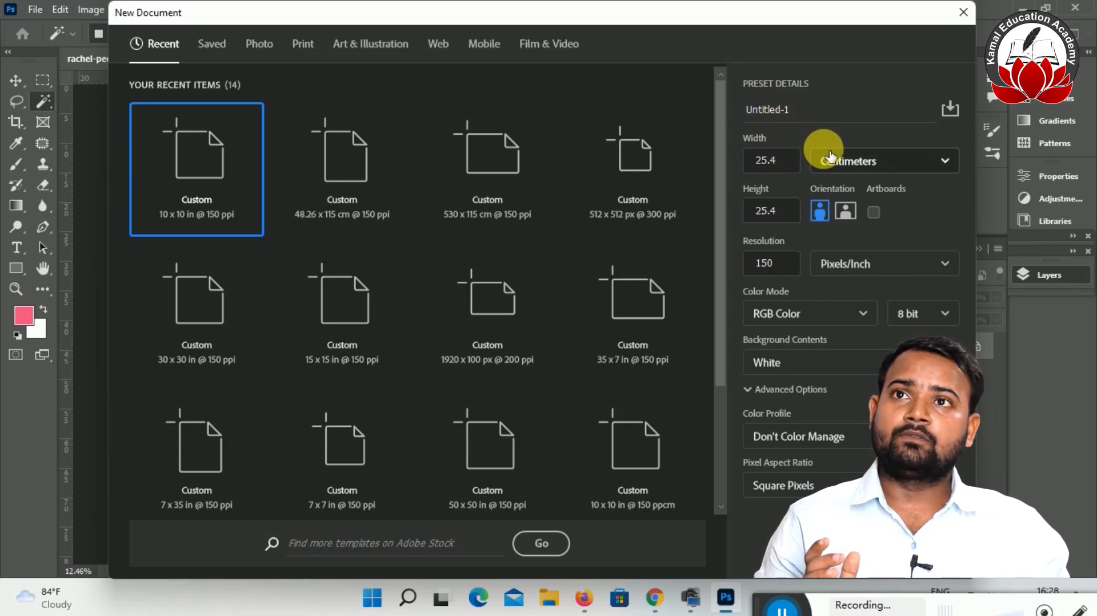
Set the new document's width to 48 cm and height to 115 cm, and create it.
click(754, 167)
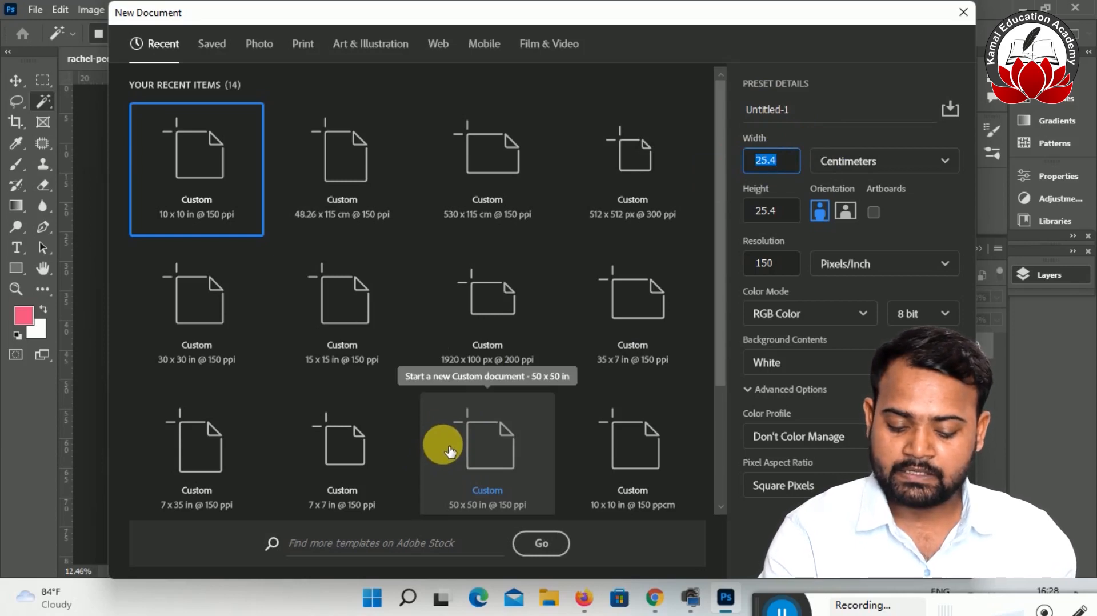
text(40)
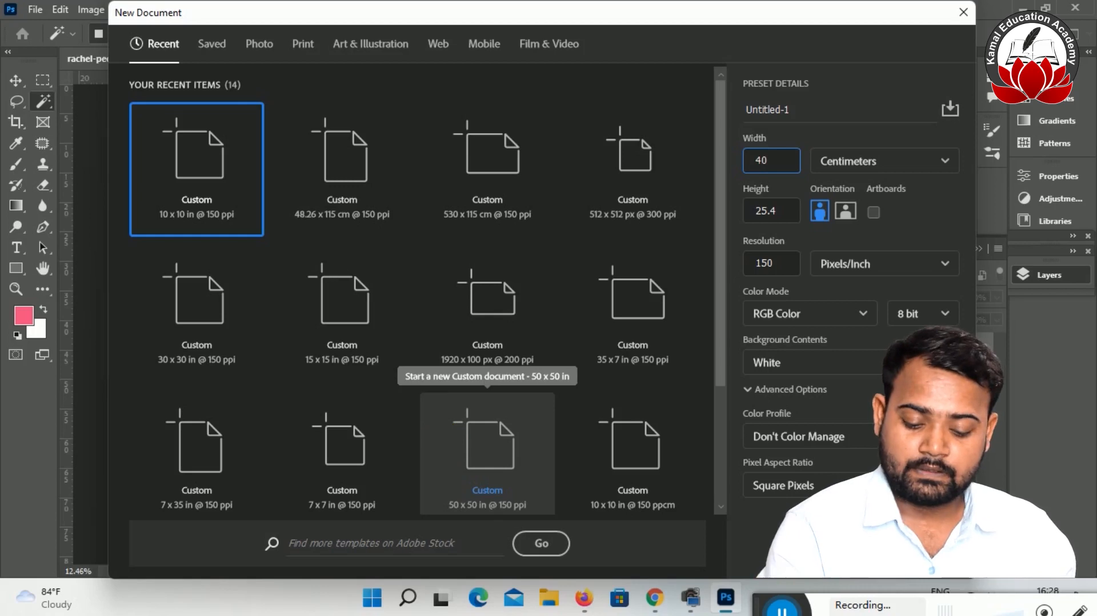
text(8)
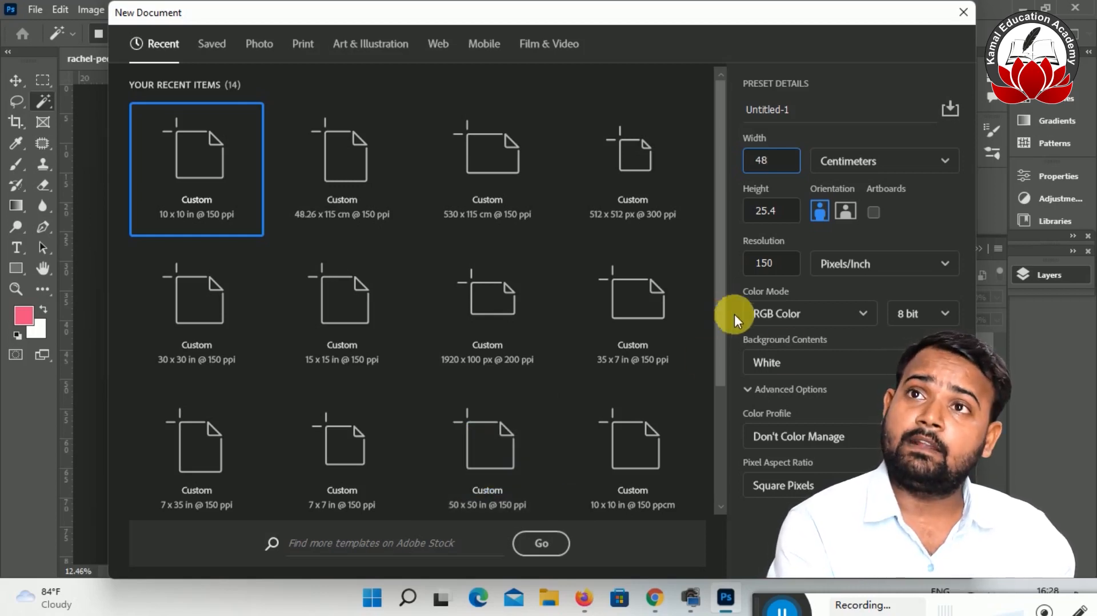
click(795, 212)
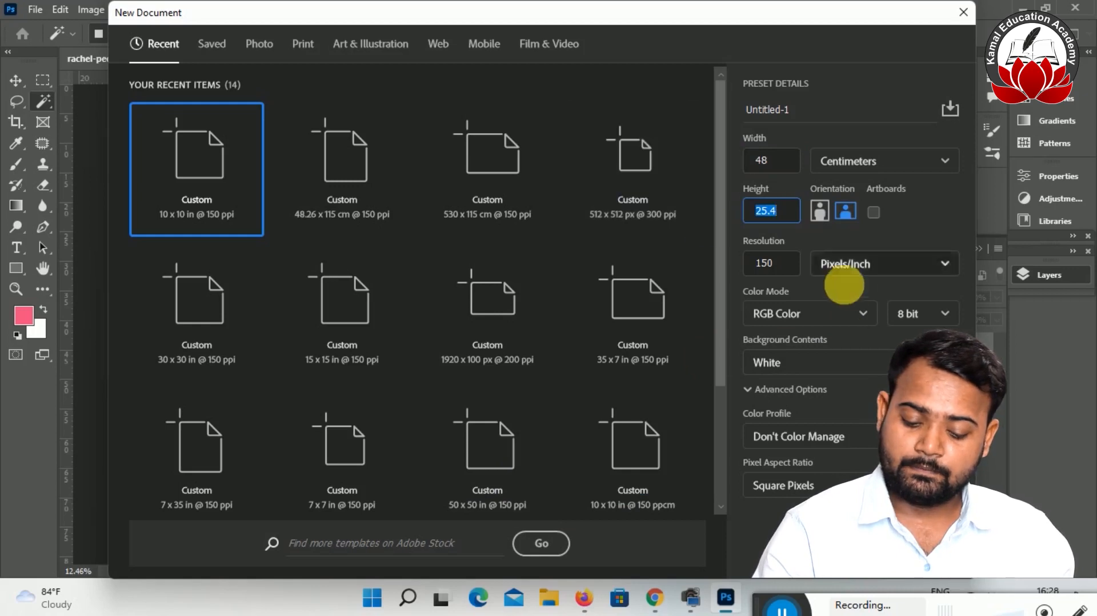
text(11)
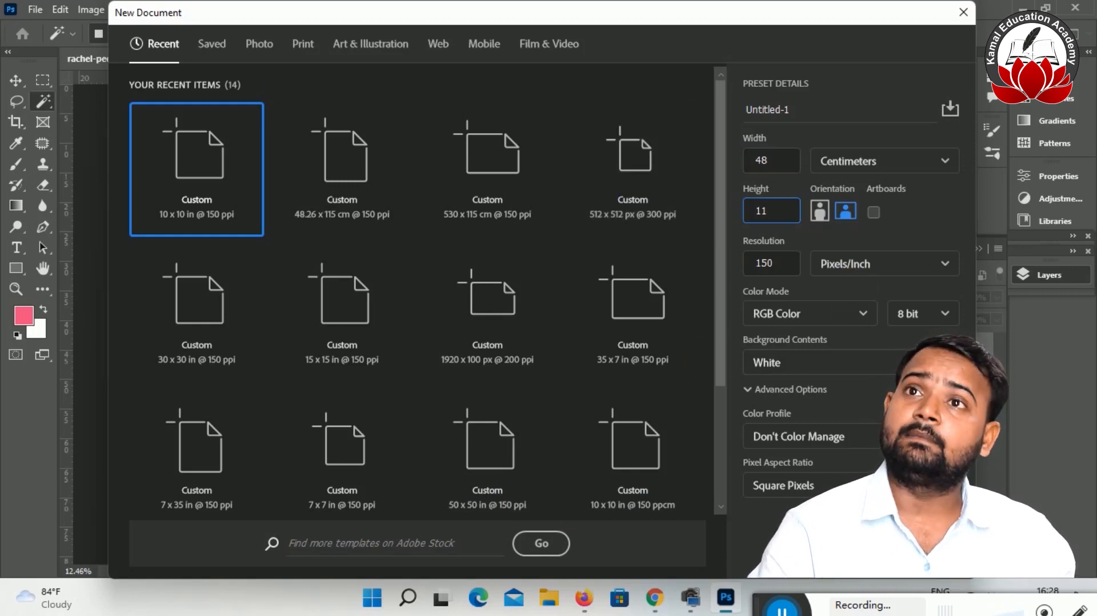
text(5)
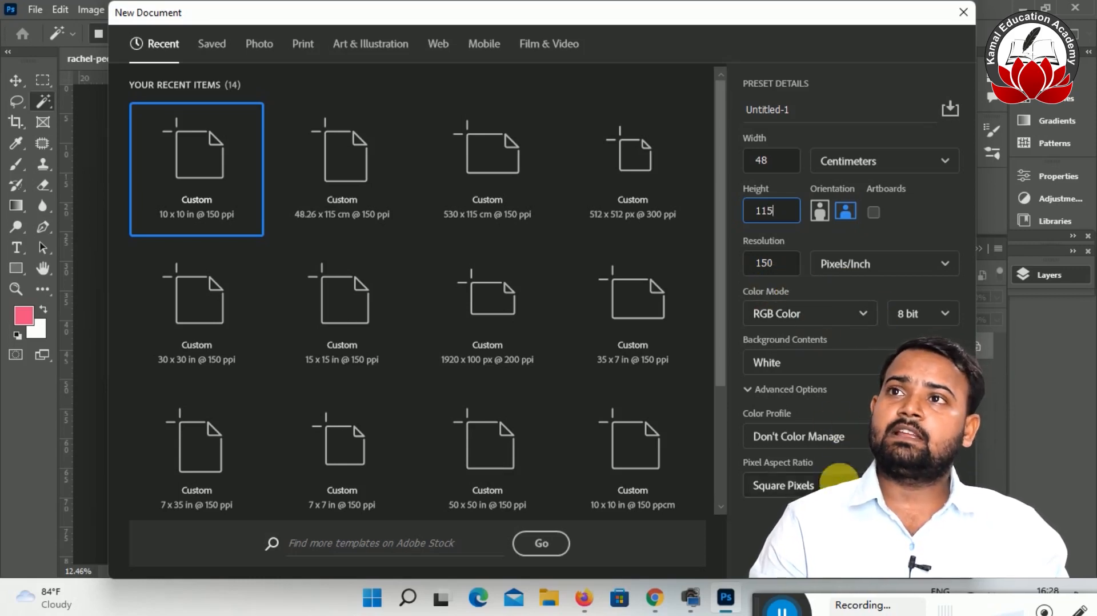
key(Return)
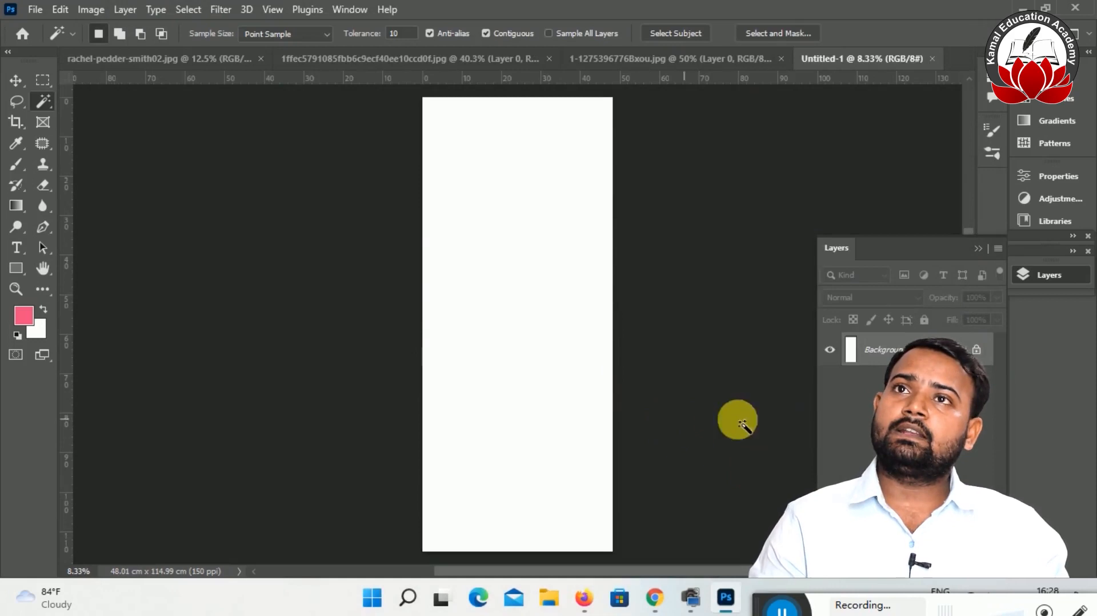
Copy the cut-out orange flower into the lower half of the new blank document with the Move tool and deselect its layer.
click(714, 60)
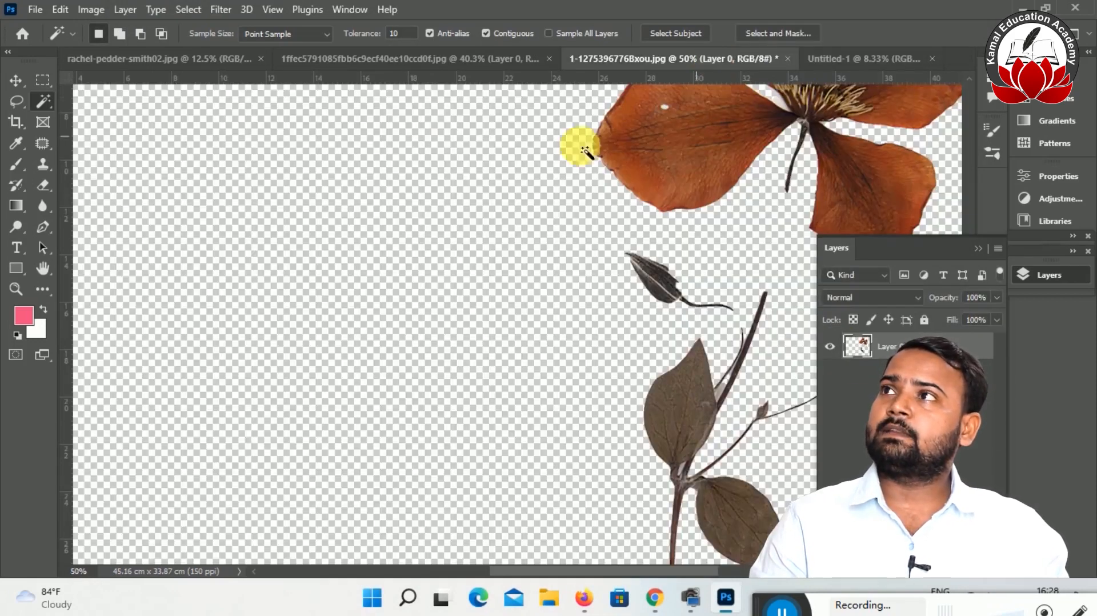
click(16, 80)
drag(710, 154, 502, 410)
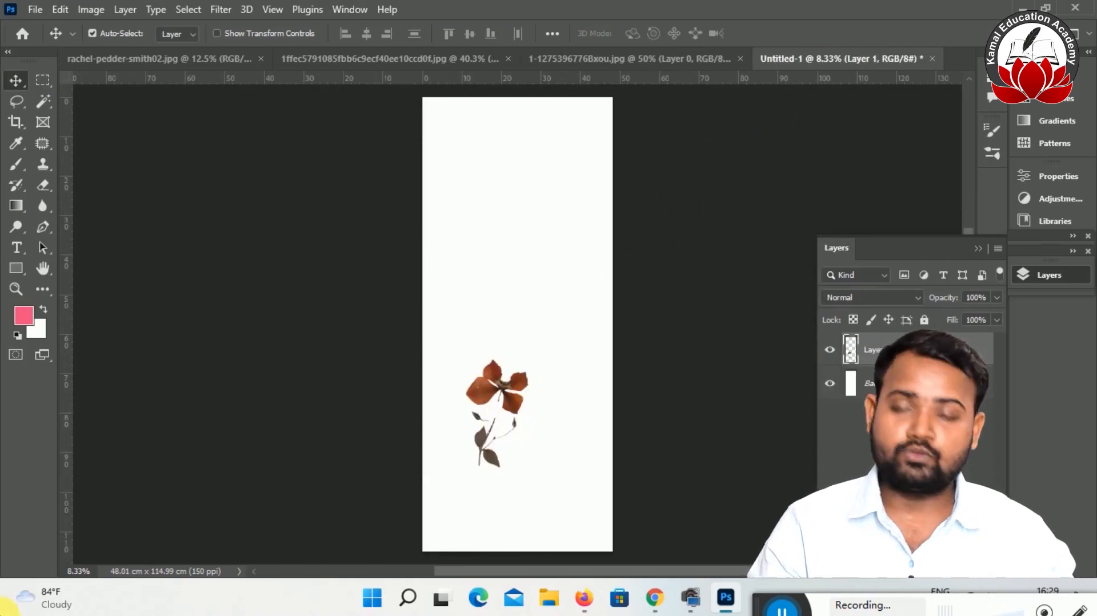
mouse_move(31, 613)
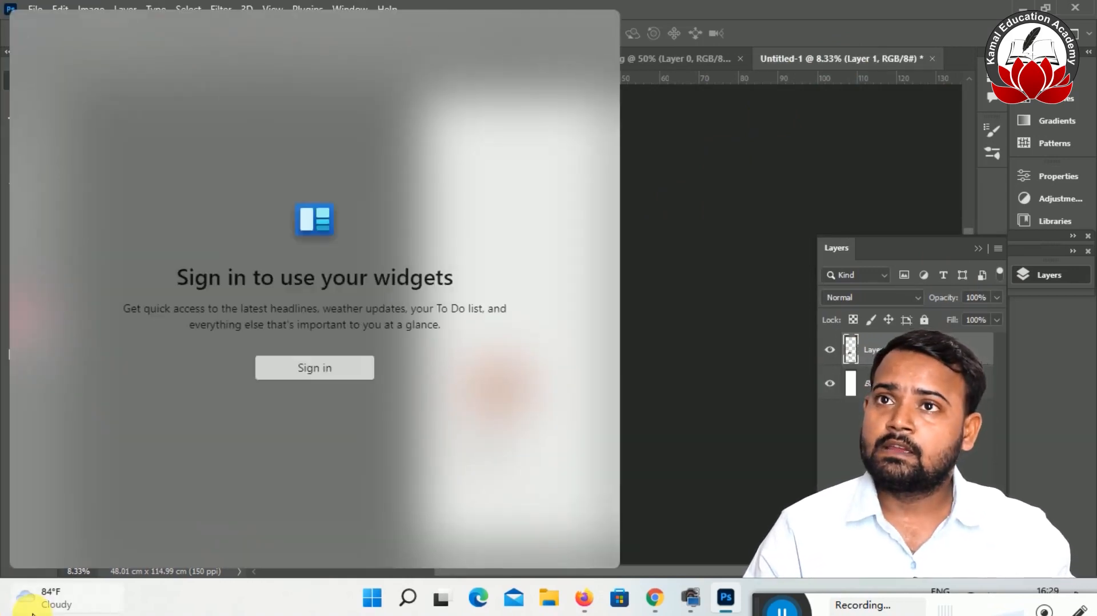
click(768, 250)
ctrl+click(614, 346)
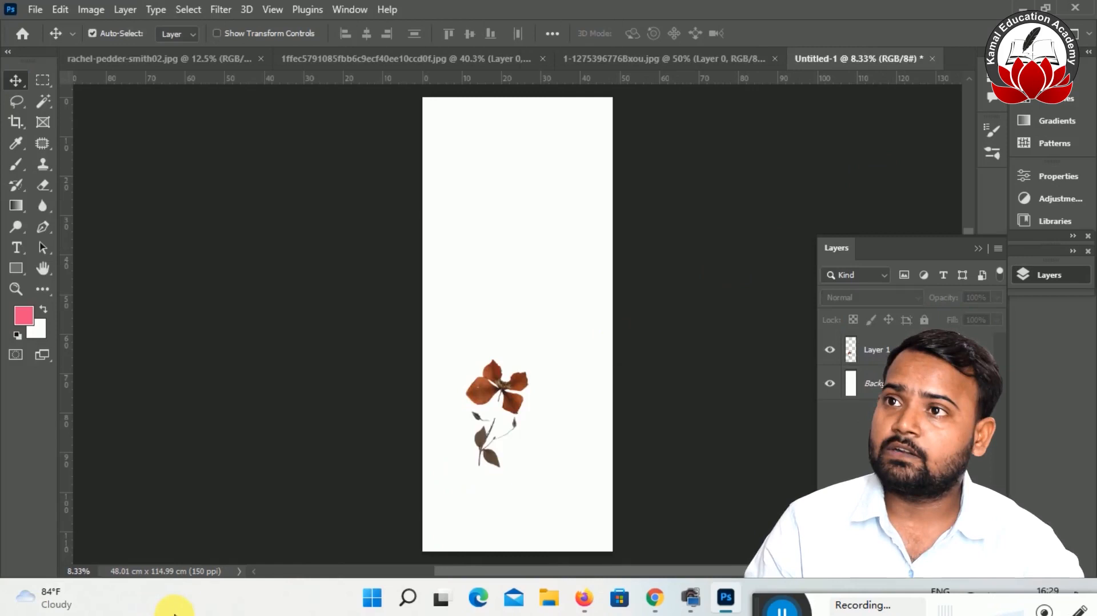
Examine the stem, buds and leaves of the placed orange flower up close in the new document.
key(ctrl+plus)
key(ctrl+plus)
key(ctrl+plus)
key(ctrl+plus)
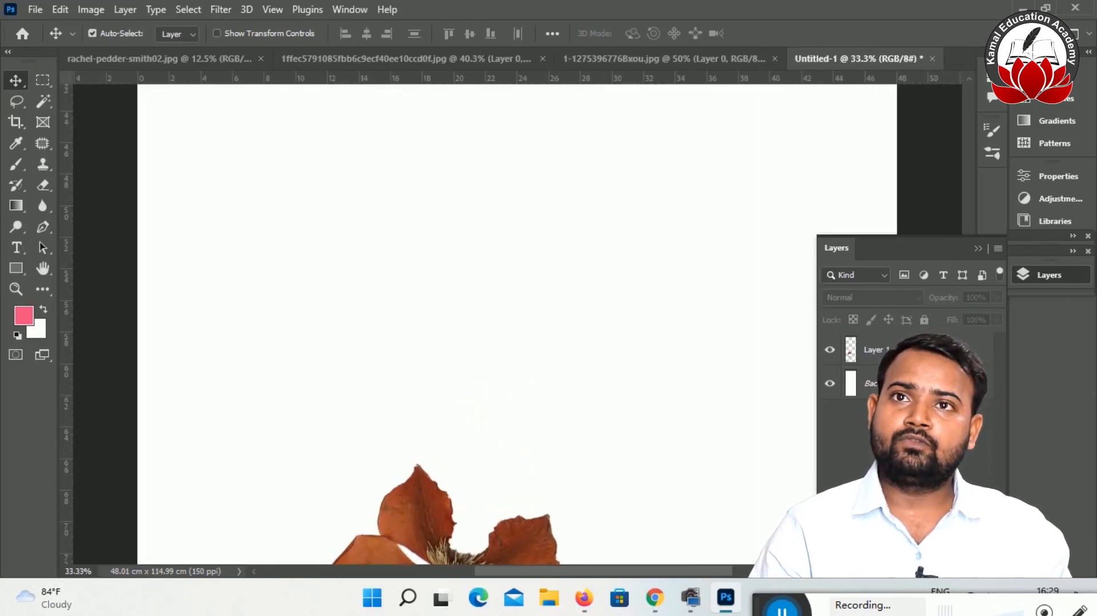
click(976, 246)
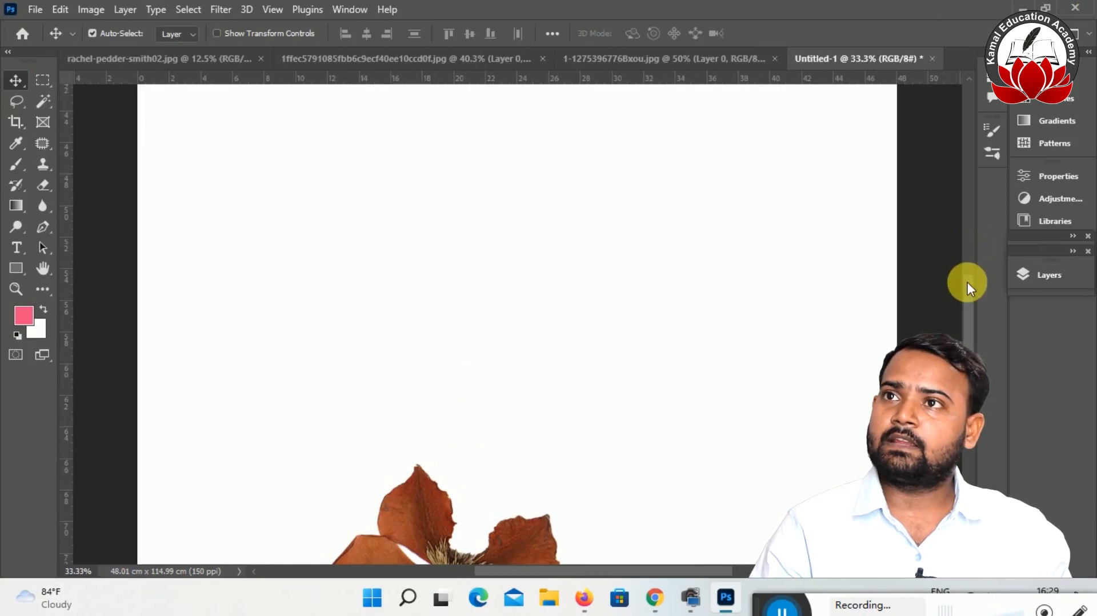
scroll(968, 283, down, 5)
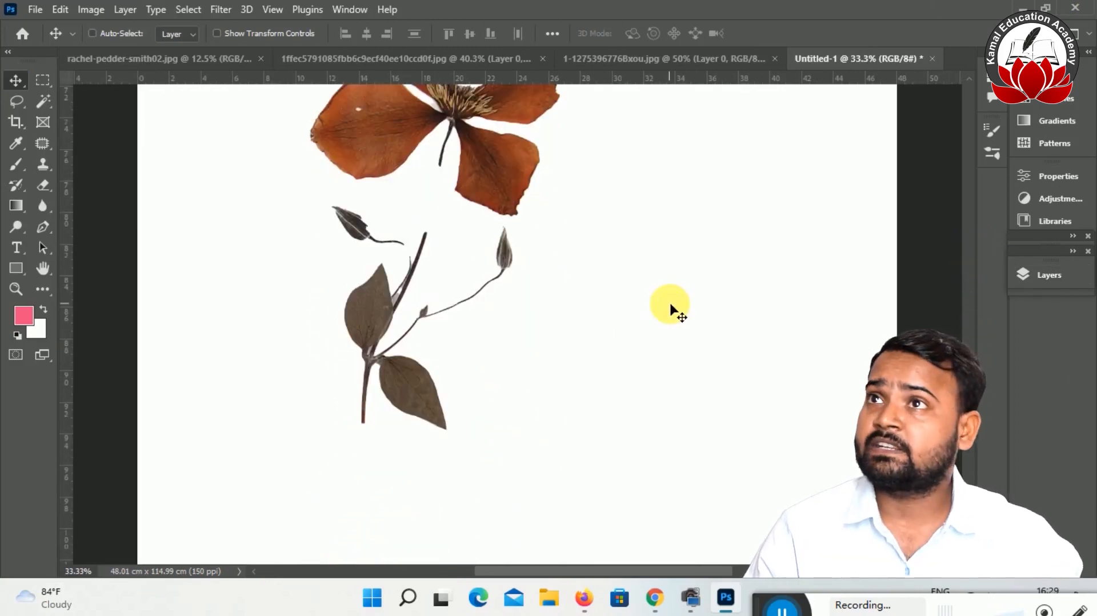
key(ctrl+plus)
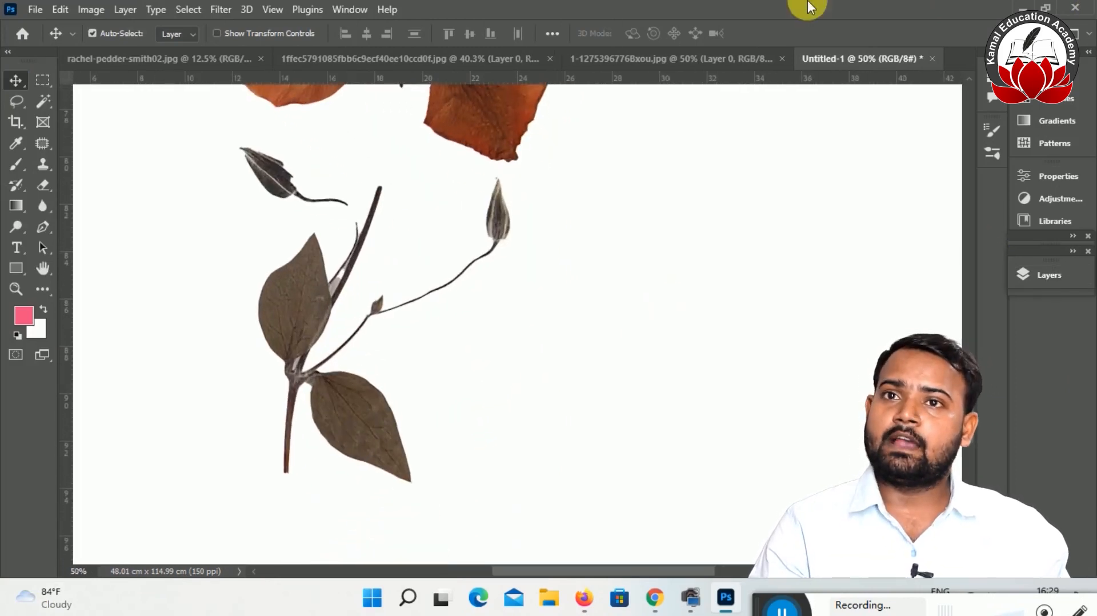
Lasso the orange flower's detached stem, buds and leaves, move them up to meet the blossom, and deselect.
mouse_move(971, 406)
mouse_down()
mouse_move(977, 391)
mouse_move(977, 404)
mouse_up()
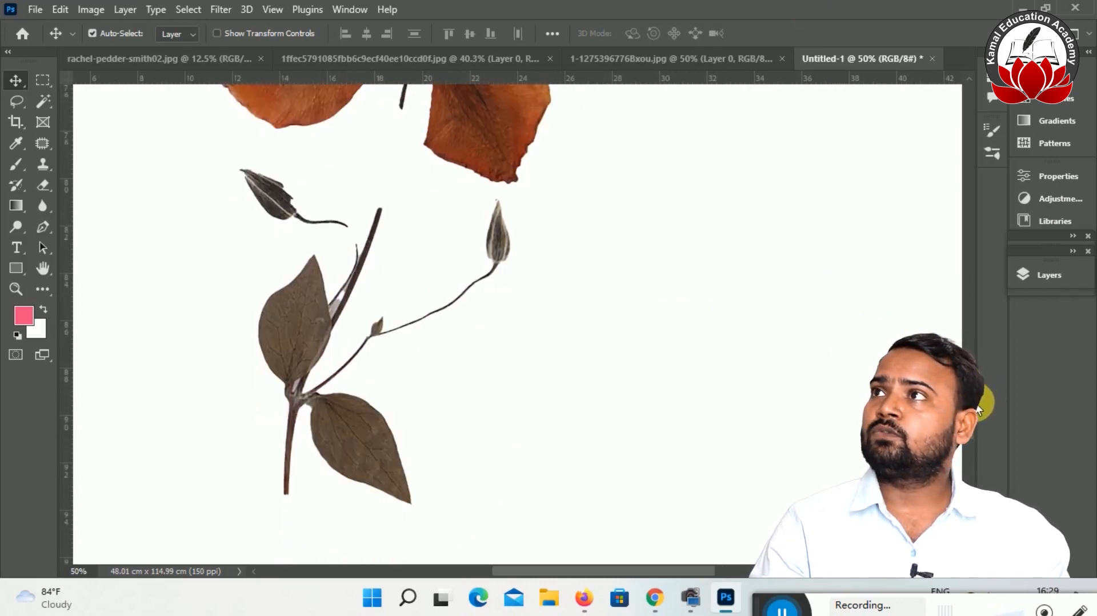
click(17, 102)
mouse_move(326, 152)
mouse_down()
mouse_move(264, 142)
mouse_move(214, 151)
mouse_move(188, 197)
mouse_move(210, 271)
mouse_move(199, 367)
mouse_move(205, 535)
mouse_move(272, 546)
mouse_move(318, 533)
mouse_move(408, 539)
mouse_move(457, 474)
mouse_move(441, 390)
mouse_move(534, 261)
mouse_move(534, 206)
mouse_move(518, 193)
mouse_move(474, 196)
mouse_move(329, 150)
mouse_up()
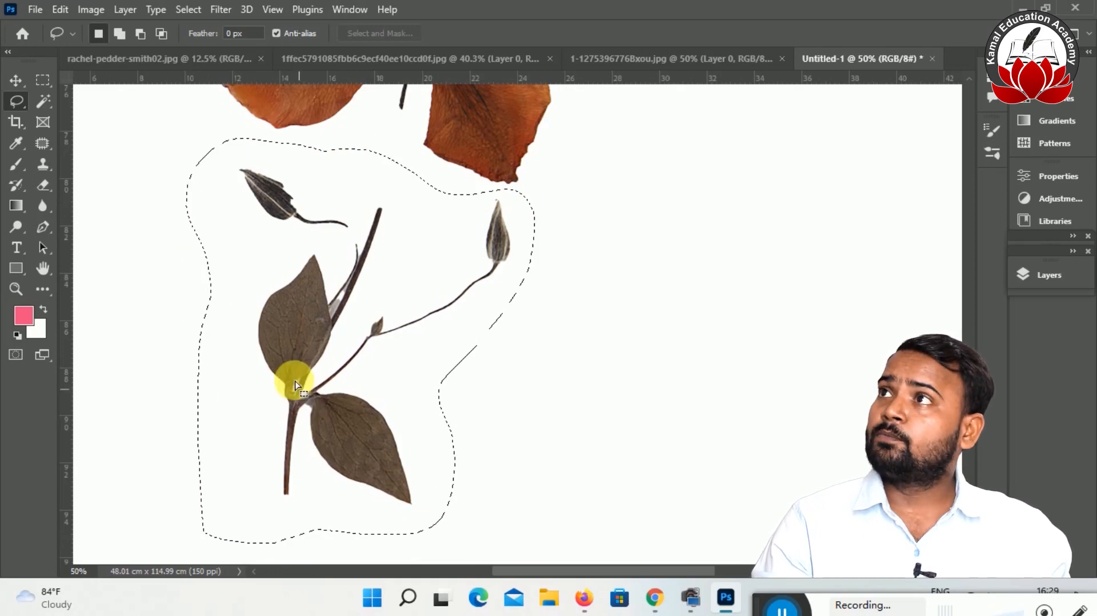
click(15, 81)
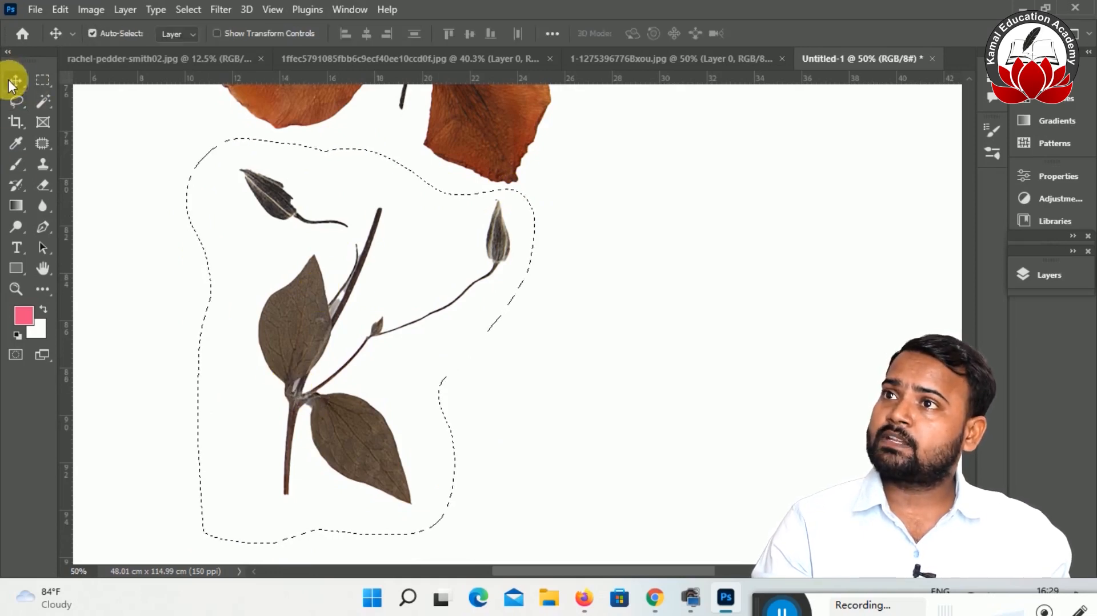
drag(337, 341, 313, 215)
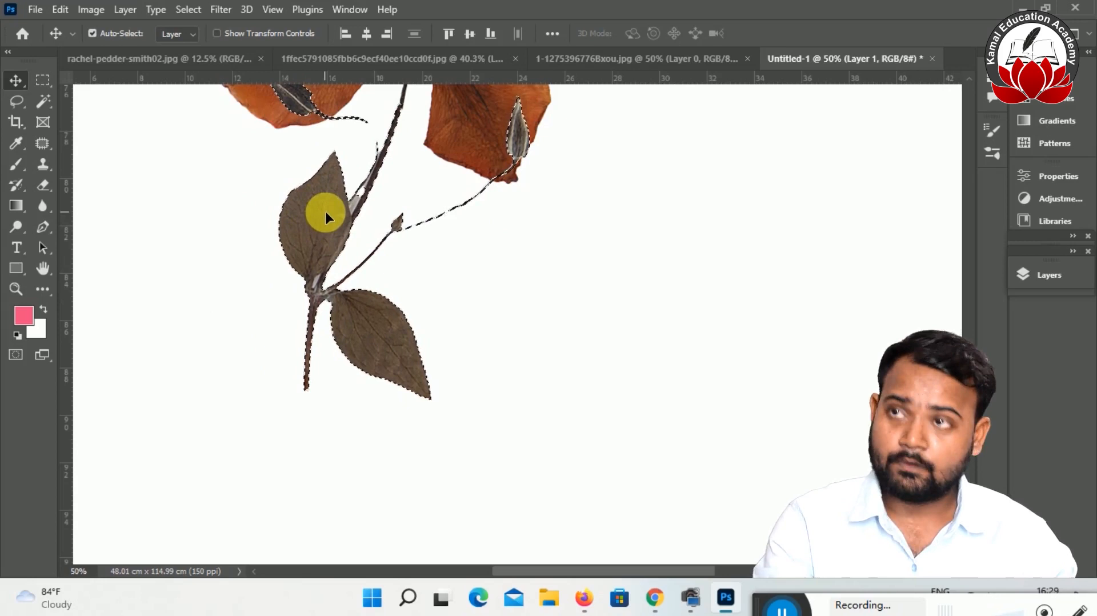
key(ctrl+d)
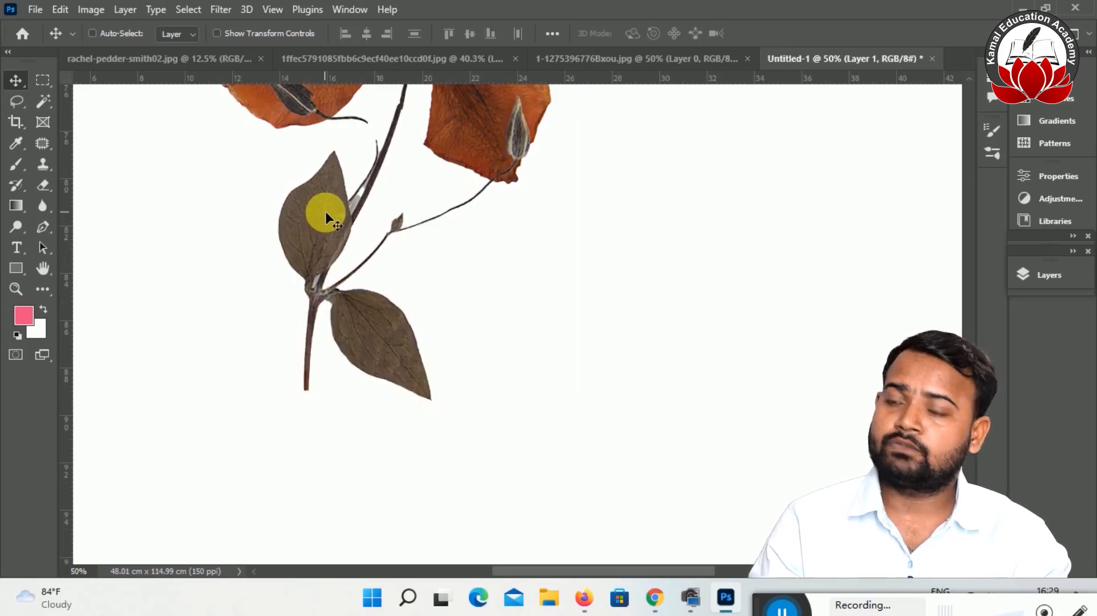
Move the whole orange flower to the lower middle of the page and add a vertical guide at the page's horizontal centre.
key(ctrl+0)
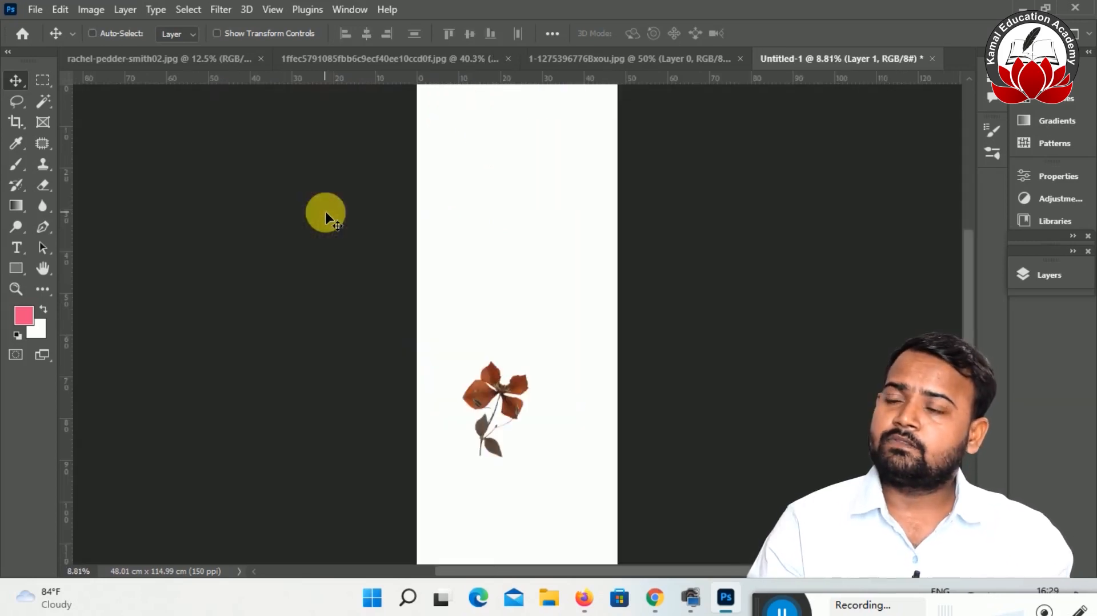
drag(533, 402, 479, 499)
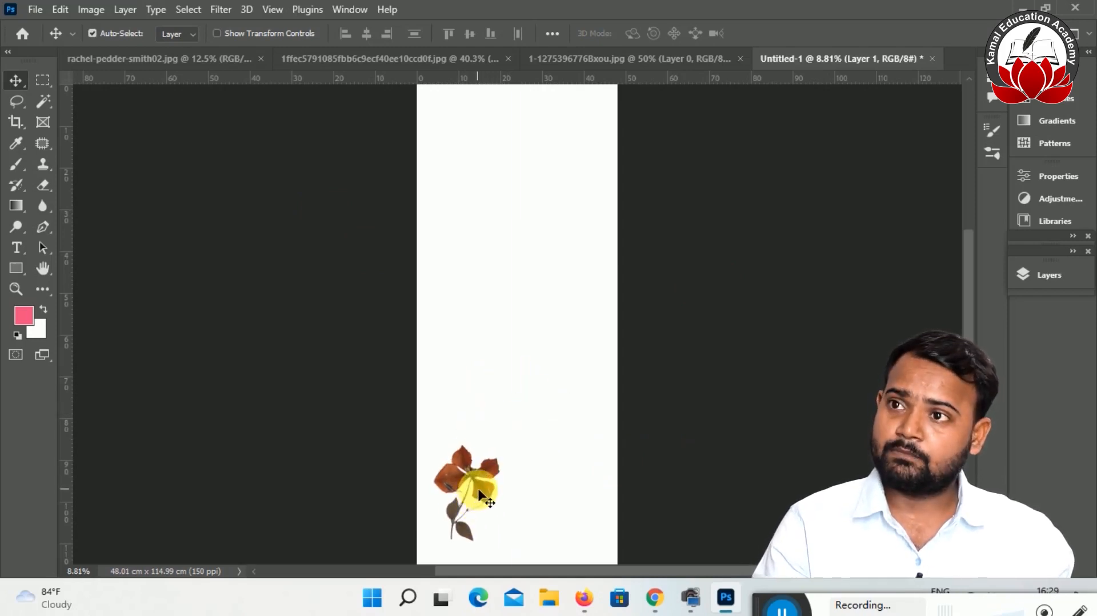
drag(479, 494, 471, 473)
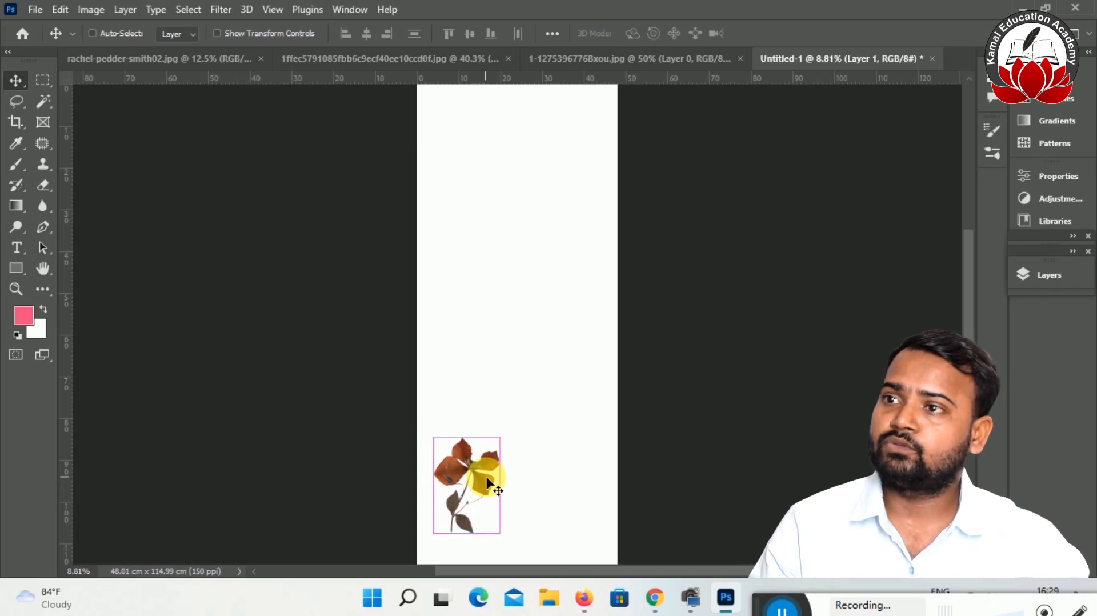
key(ctrl+plus)
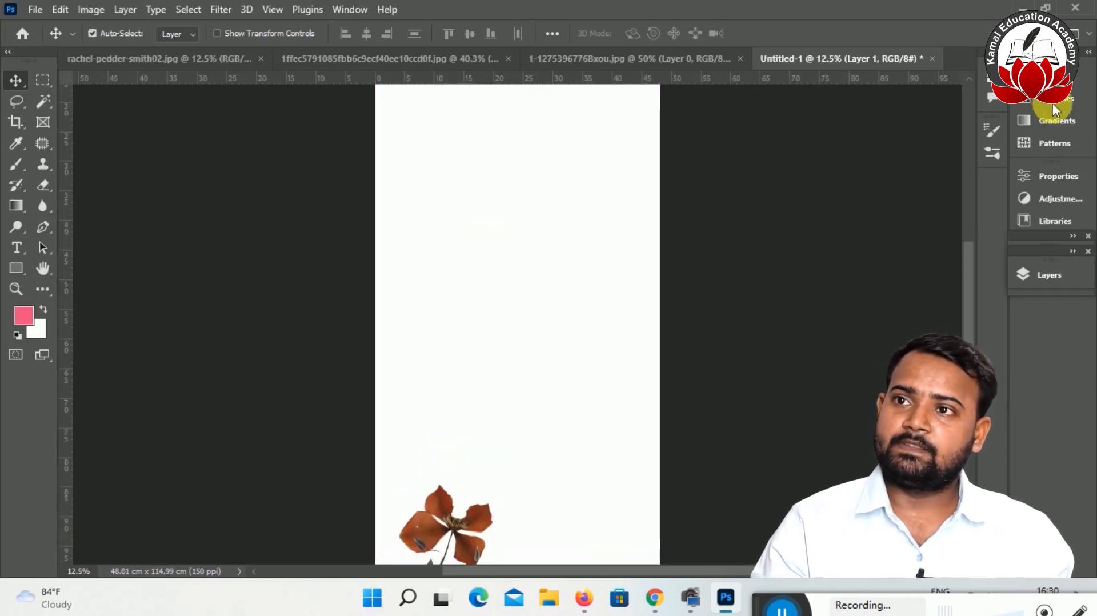
scroll(967, 318, down, 3)
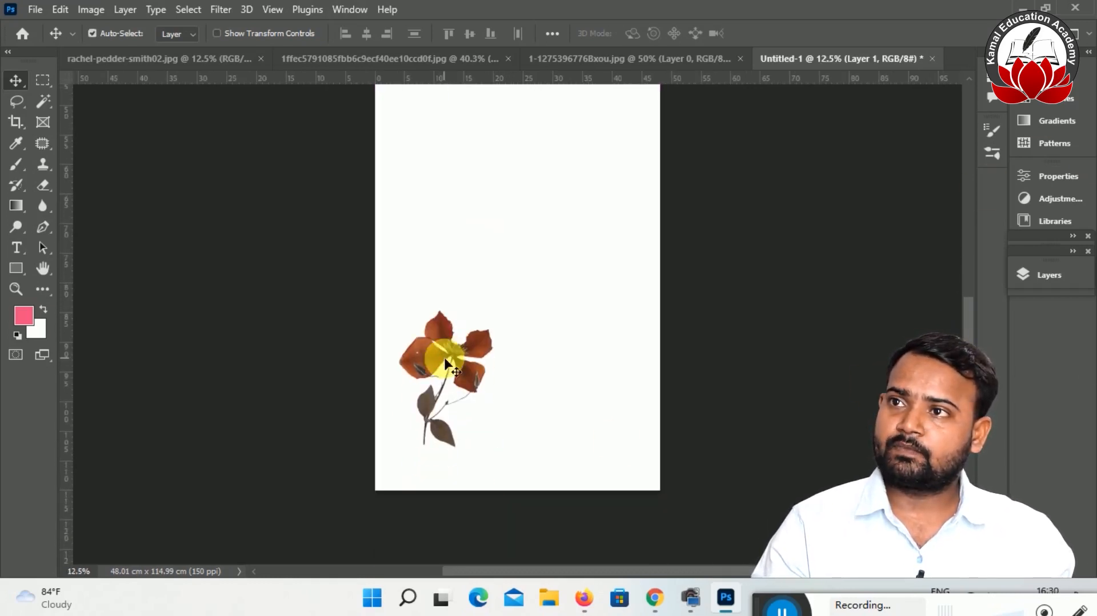
drag(449, 359, 506, 373)
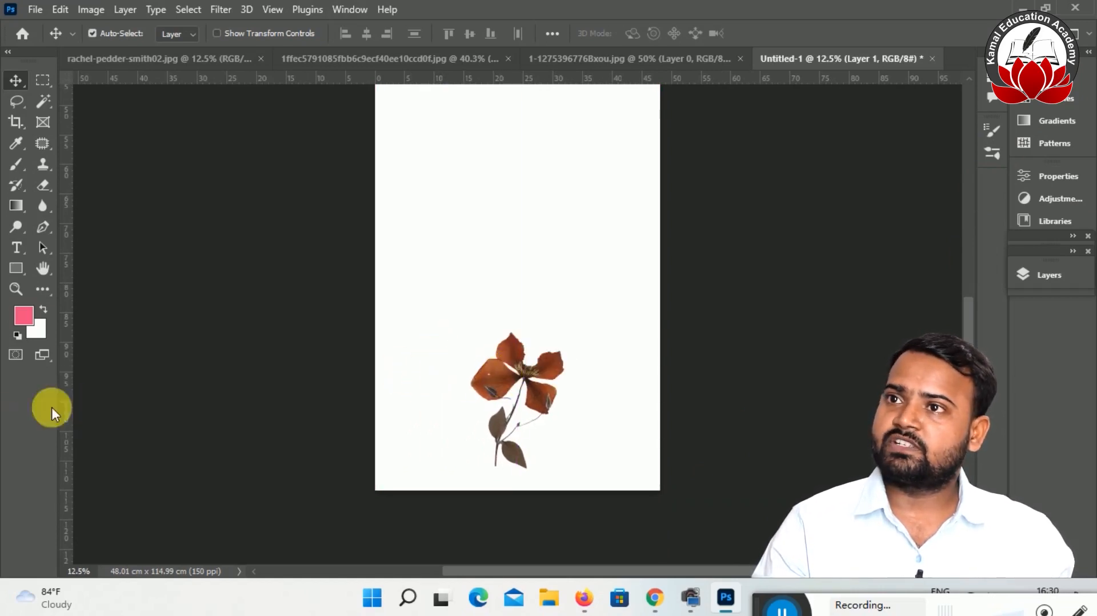
drag(64, 407, 517, 415)
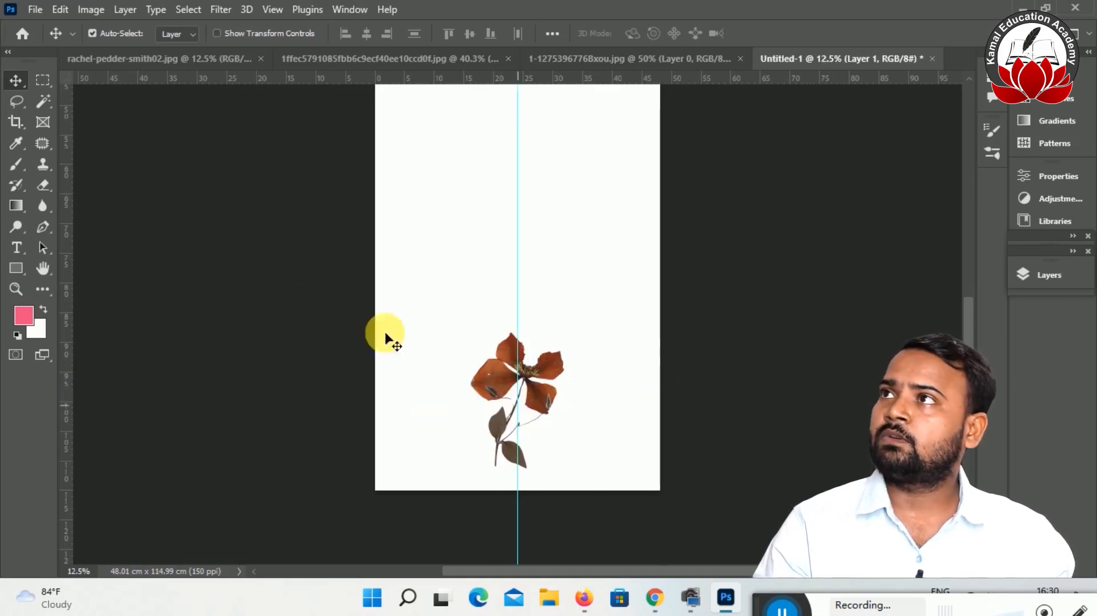
Duplicate the flower layer and flip the copy's half on the left of the guide horizontally within a selection reaching the page's left edge.
click(42, 80)
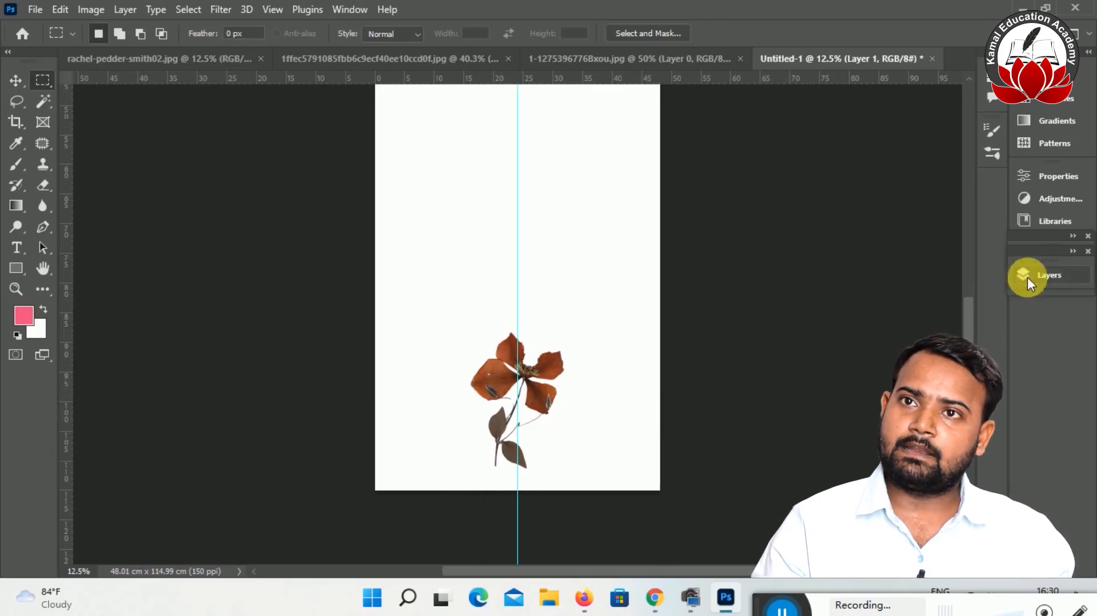
click(1044, 270)
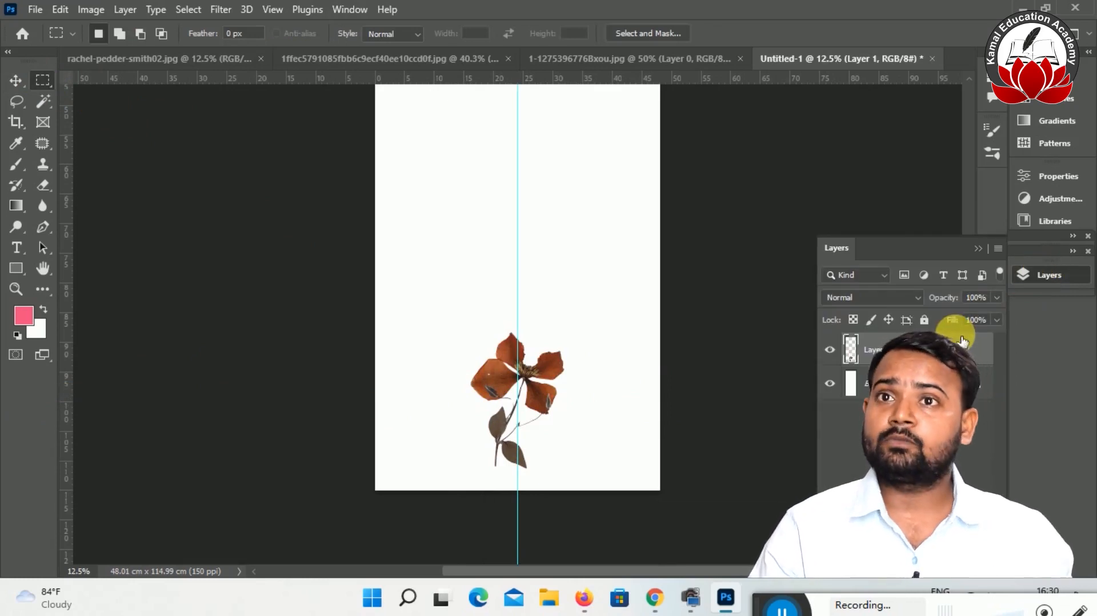
key(ctrl+j)
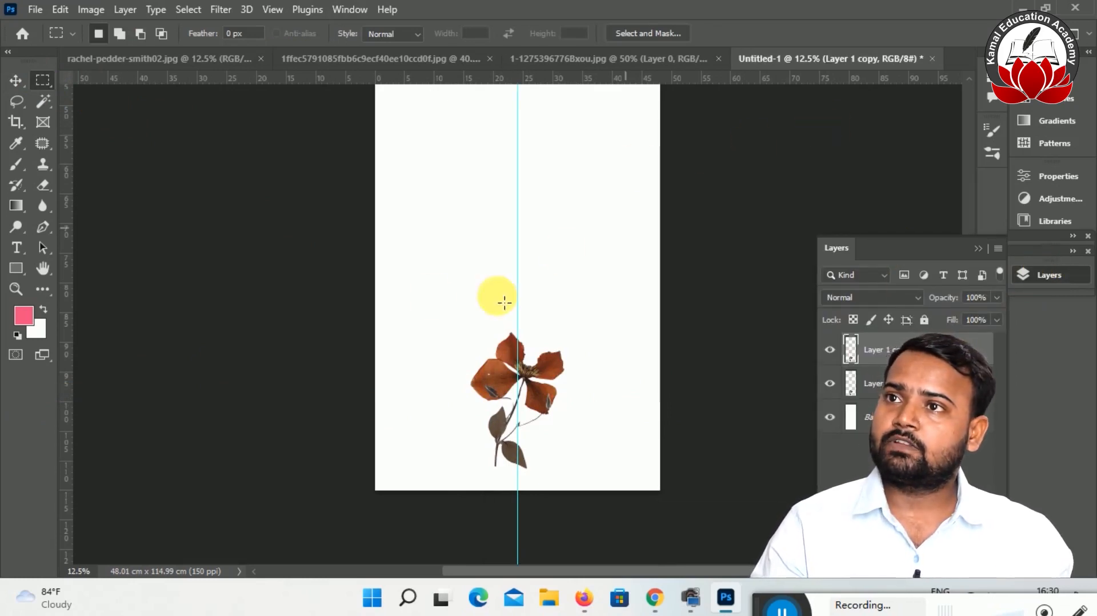
drag(376, 267, 521, 519)
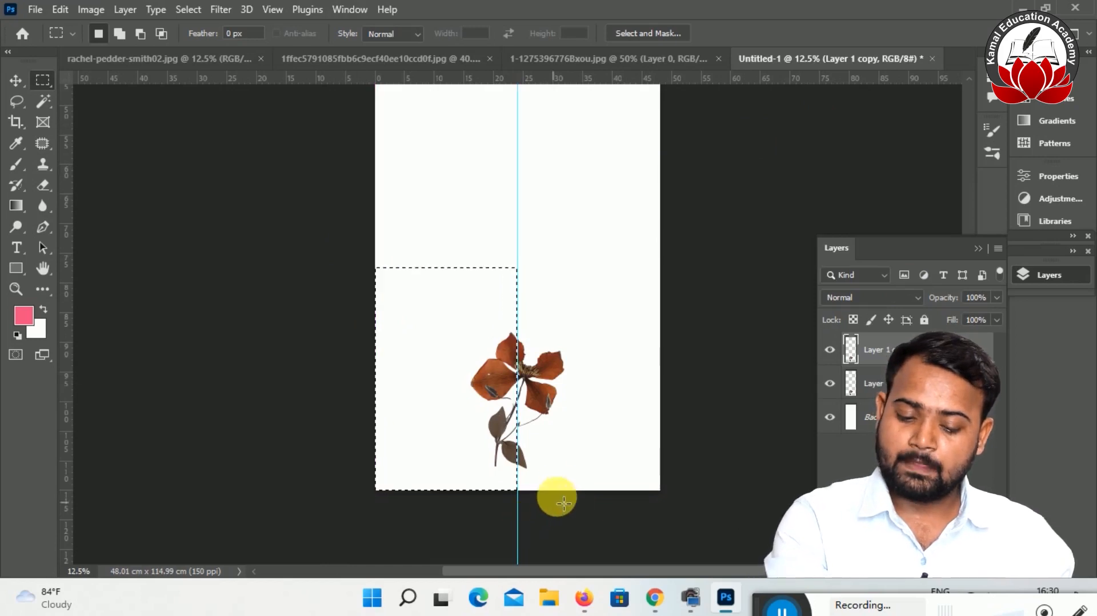
key(ctrl+t)
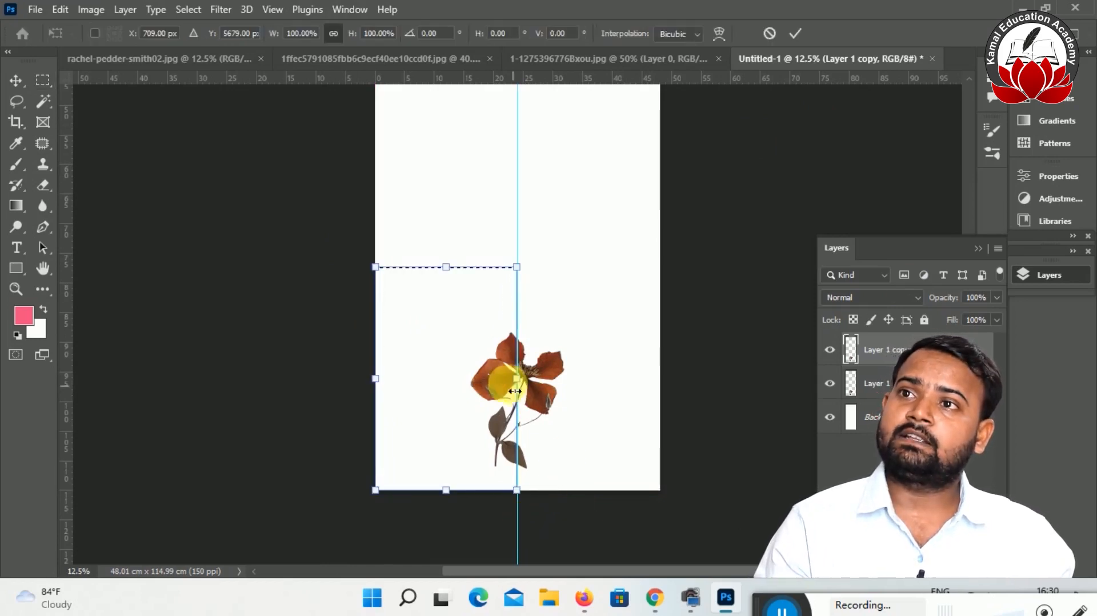
right_click(506, 380)
click(550, 357)
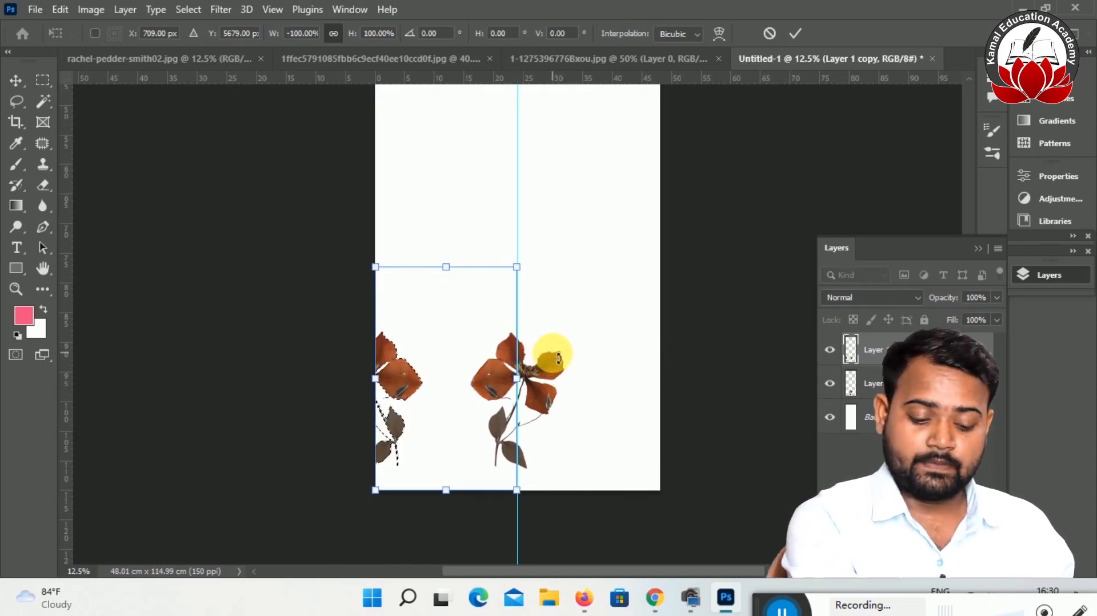
key(Return)
key(ctrl+d)
Flip the copy's remaining half horizontally within a selection from the centre guide to the page's right edge, and deselect.
drag(710, 216, 529, 482)
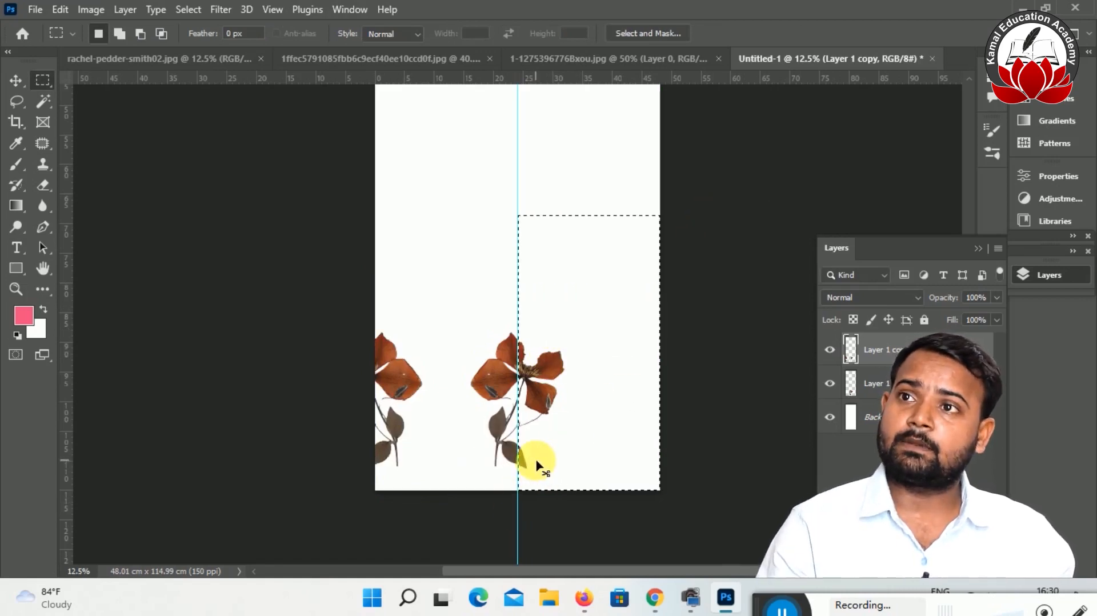
key(ctrl+t)
right_click(562, 409)
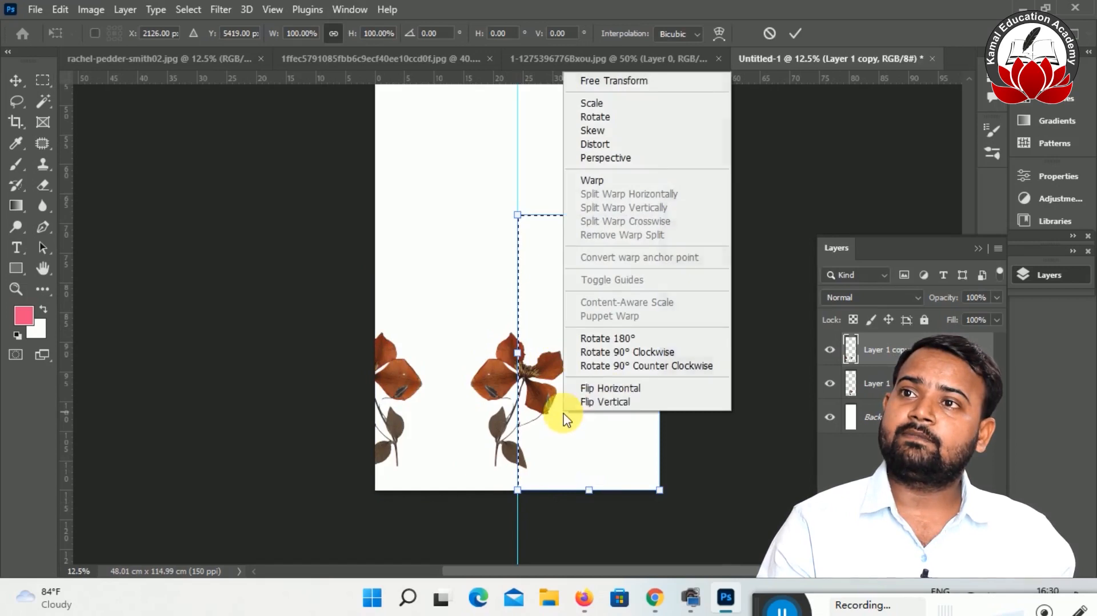
click(650, 388)
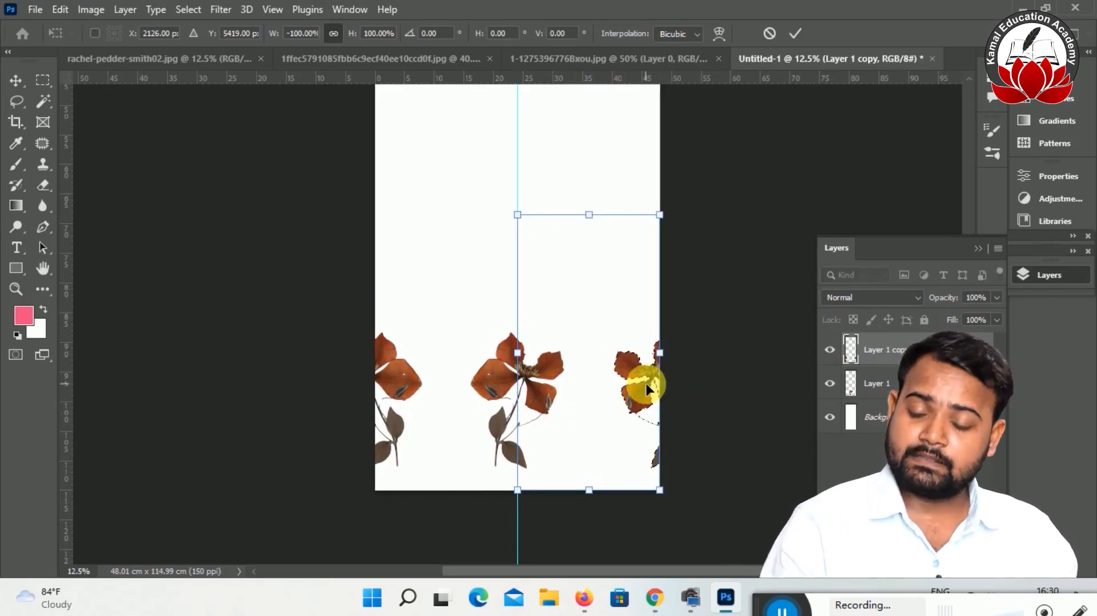
key(Return)
key(ctrl+d)
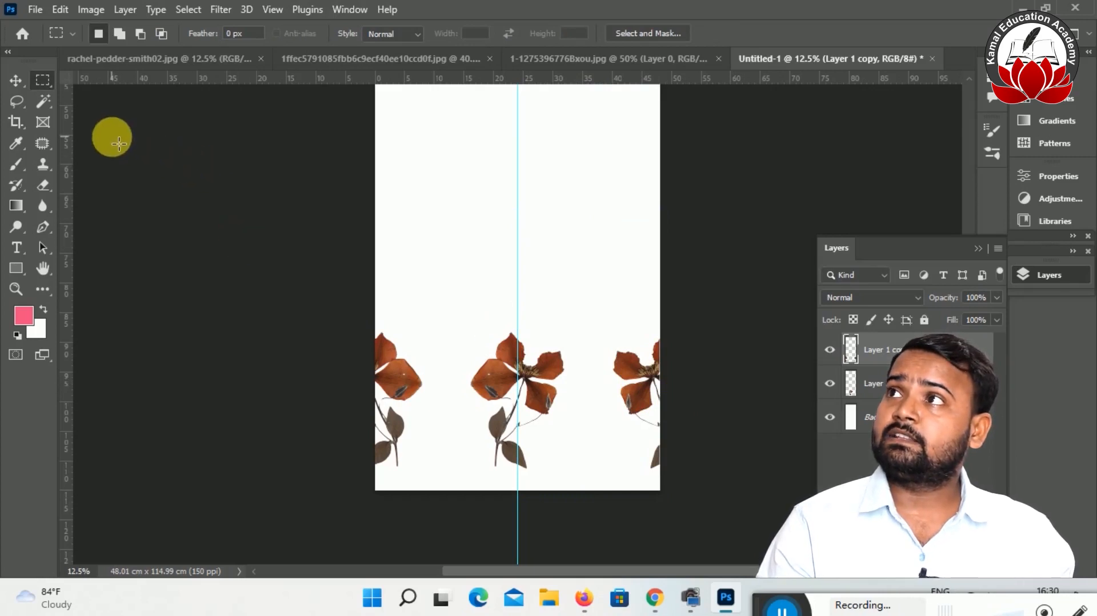
Place the original whole flower above the two edge halves, flipped horizontally and rotated about 12° counterclockwise.
click(14, 80)
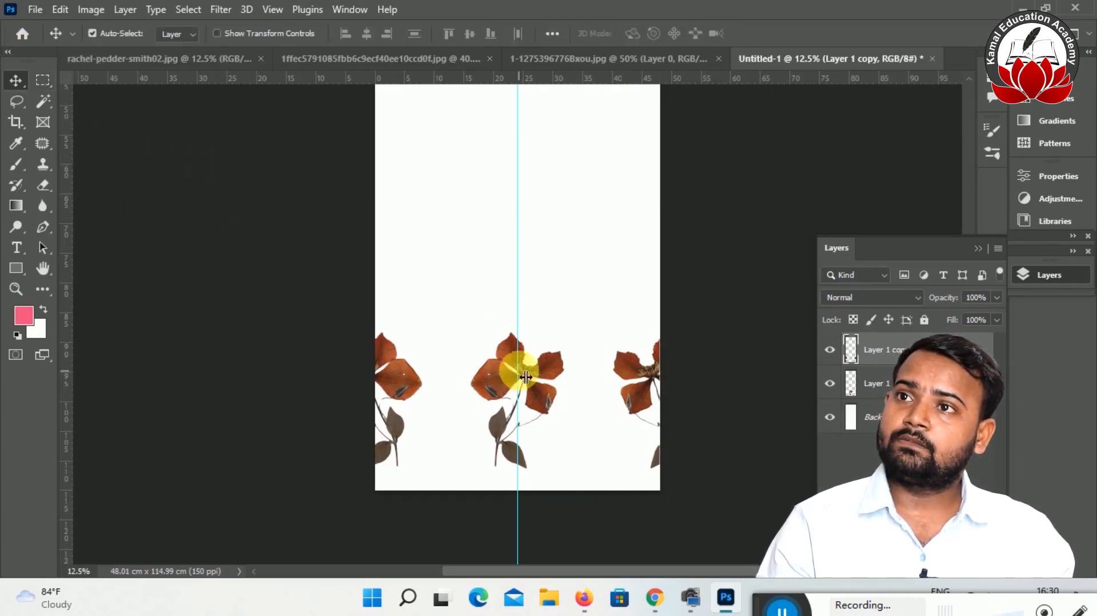
drag(512, 360, 512, 263)
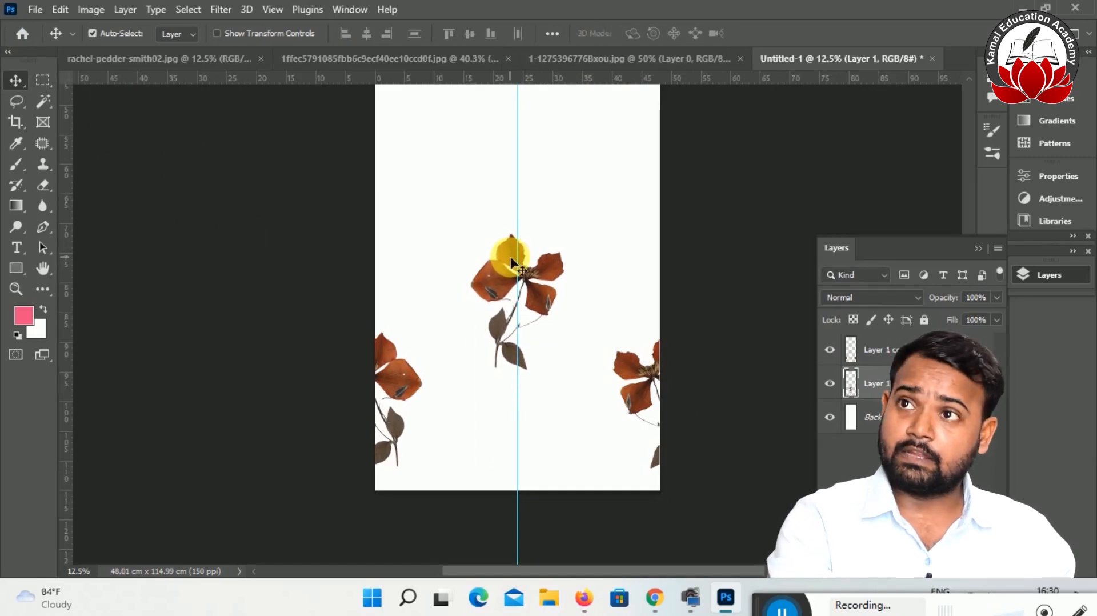
key(ctrl+t)
right_click(495, 252)
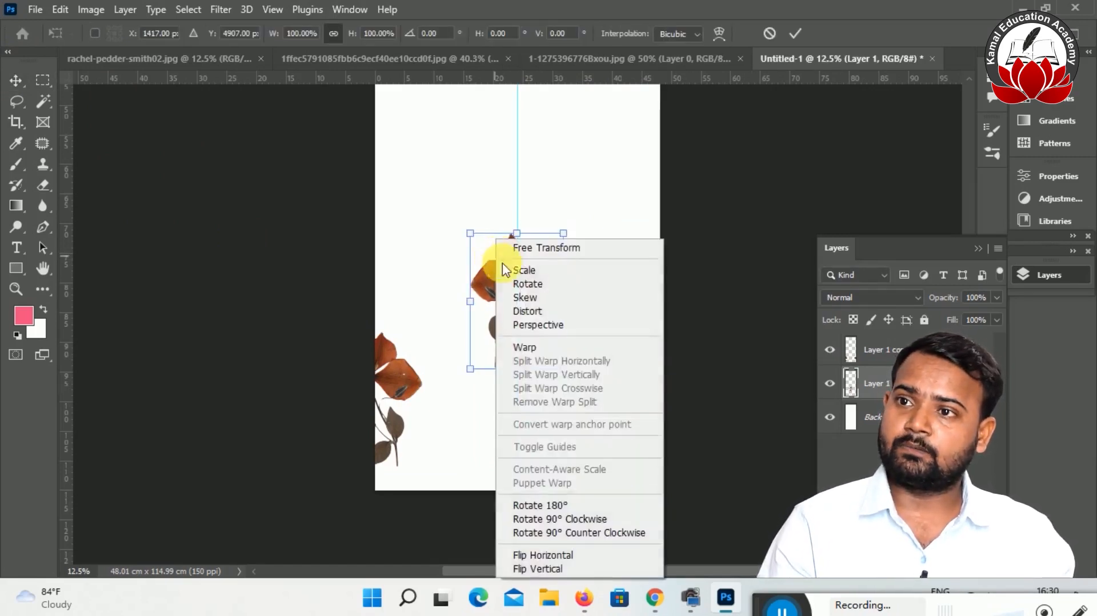
click(543, 555)
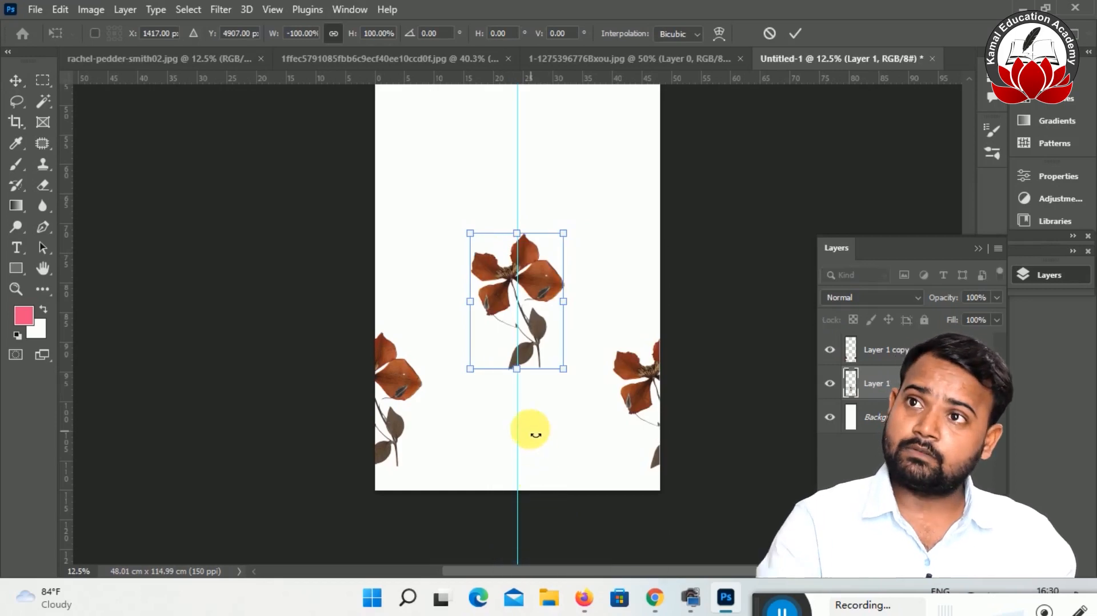
drag(577, 404, 580, 375)
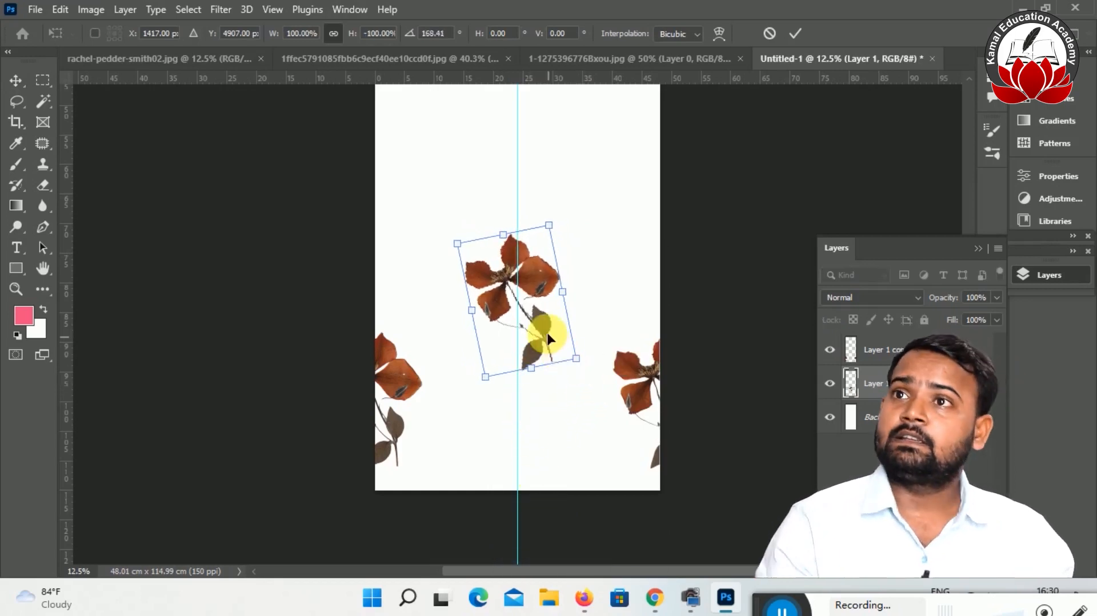
key(Return)
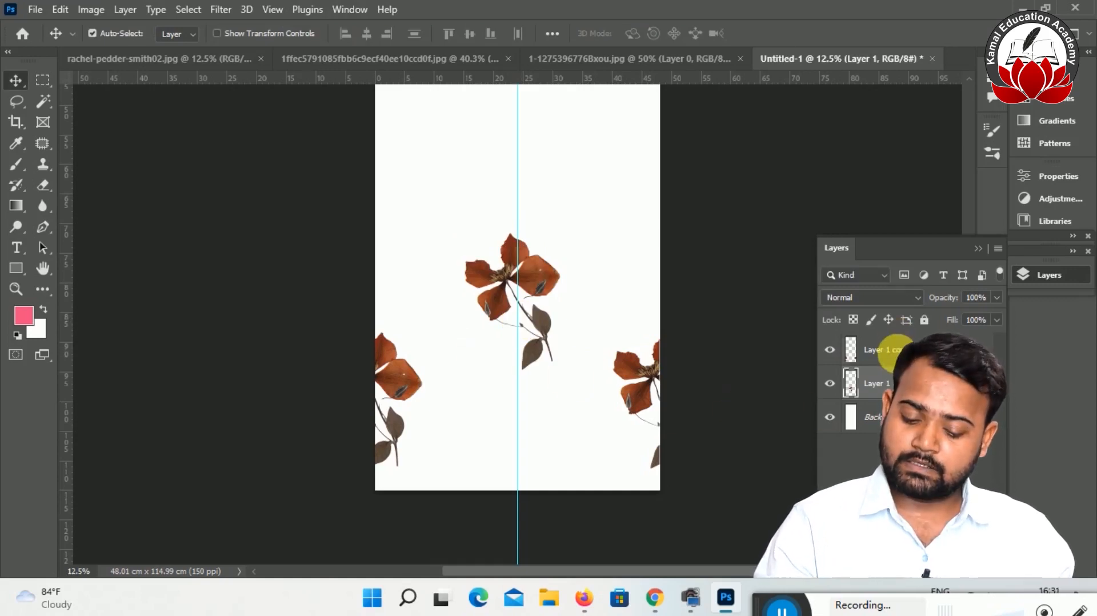
Merge the whole-flower layer and the edge-halves layer into one layer, and deselect it.
shift+click(896, 350)
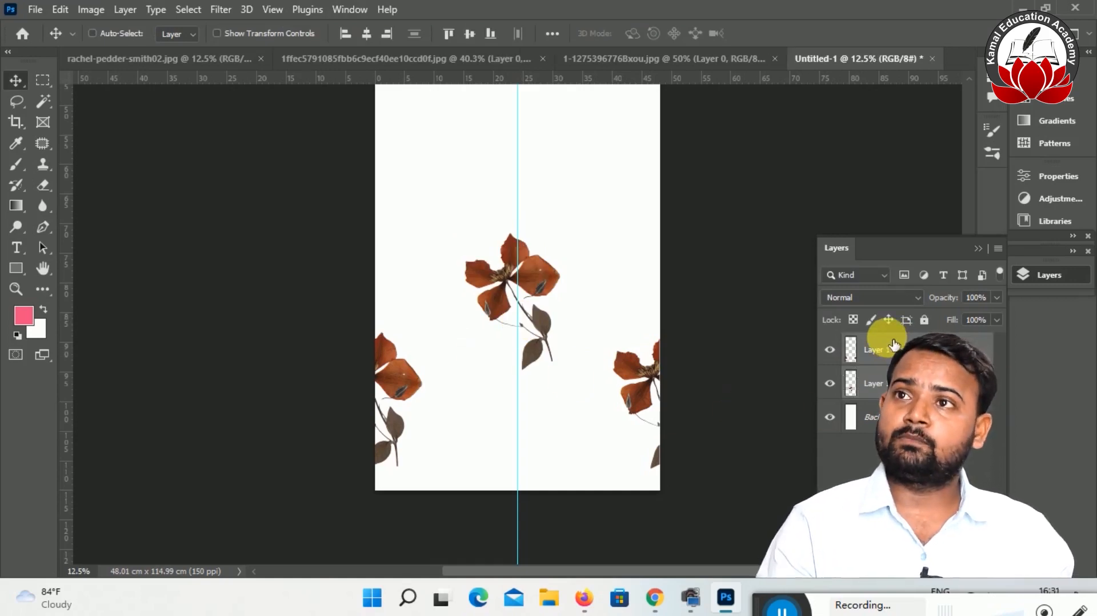
key(ctrl+e)
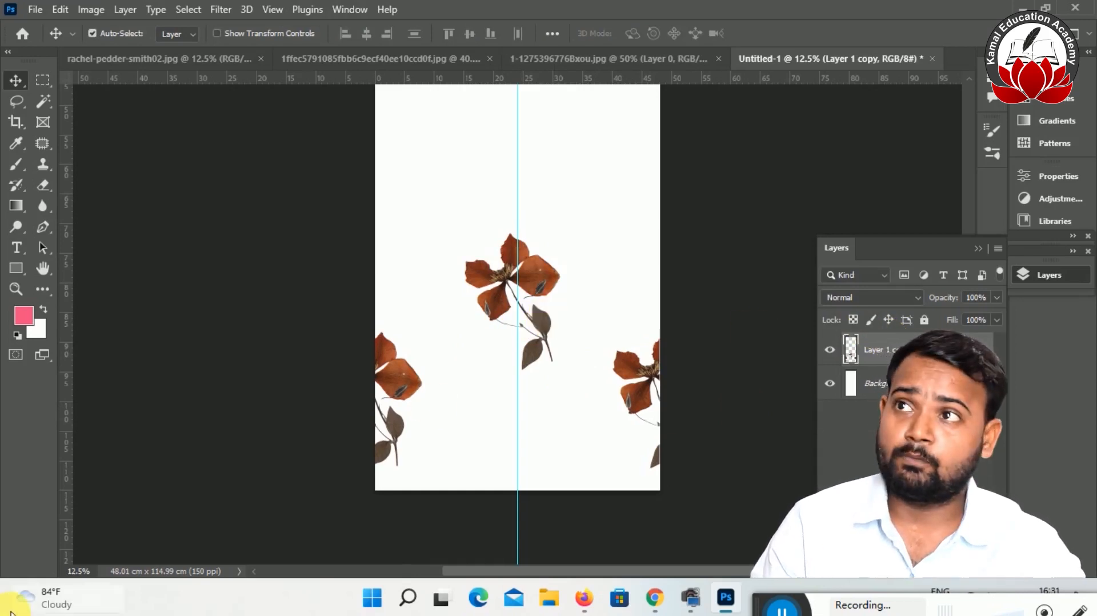
mouse_move(11, 612)
key(ctrl+minus)
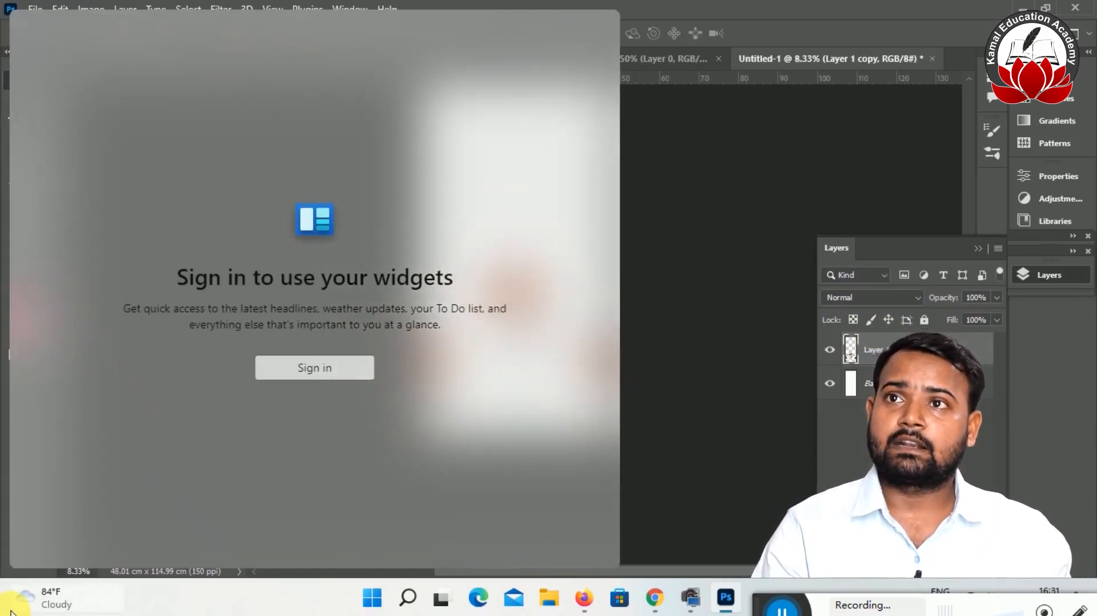
click(733, 245)
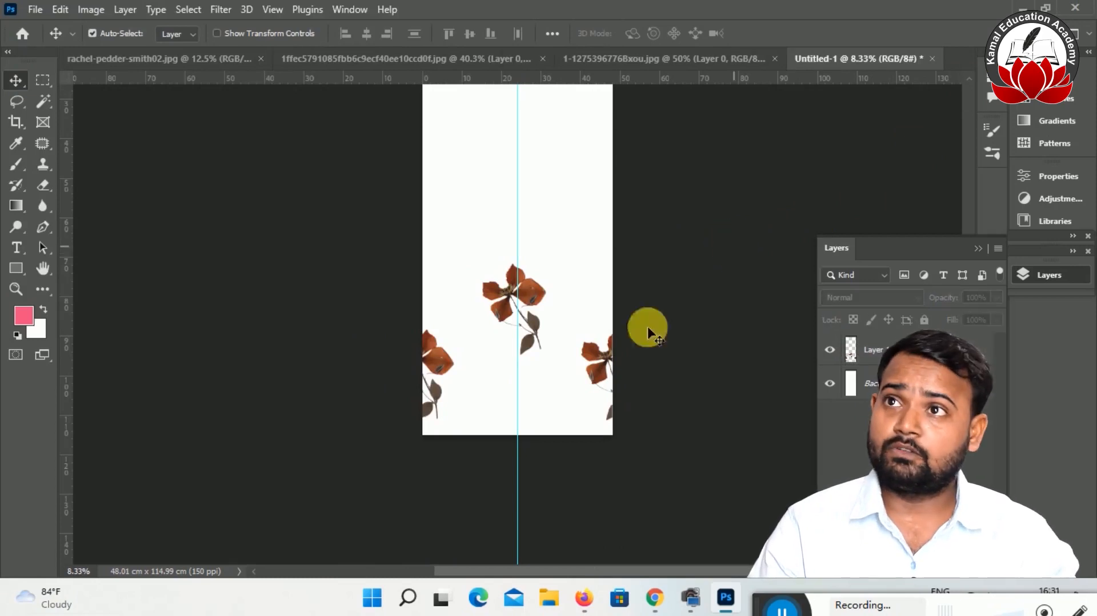
Copy the merged flower arrangement straight up into the upper part of the page.
mouse_move(25, 609)
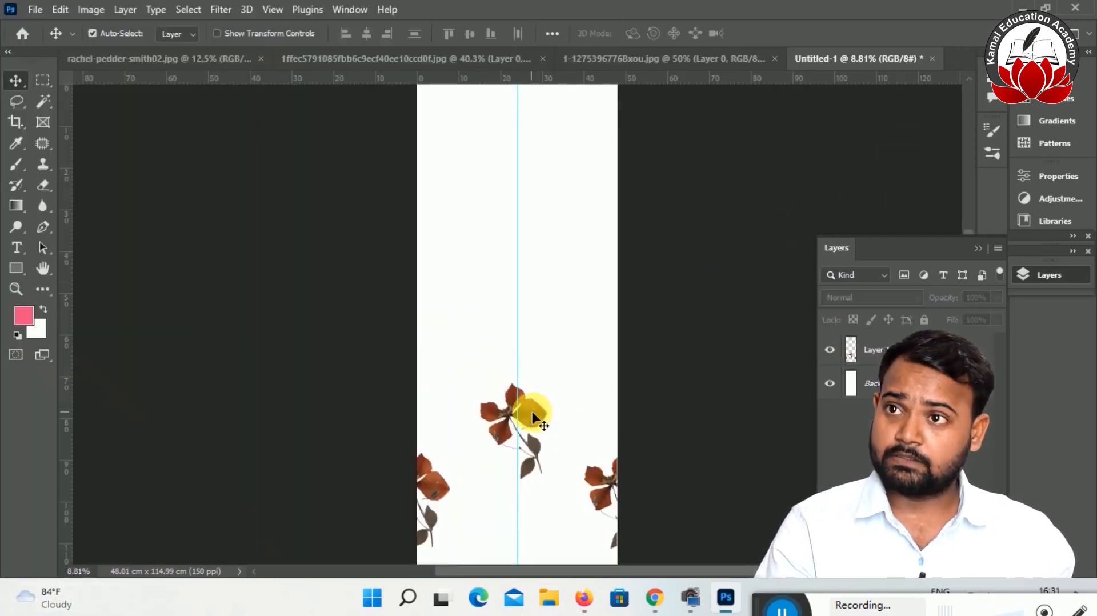
click(532, 412)
drag(532, 413, 540, 140)
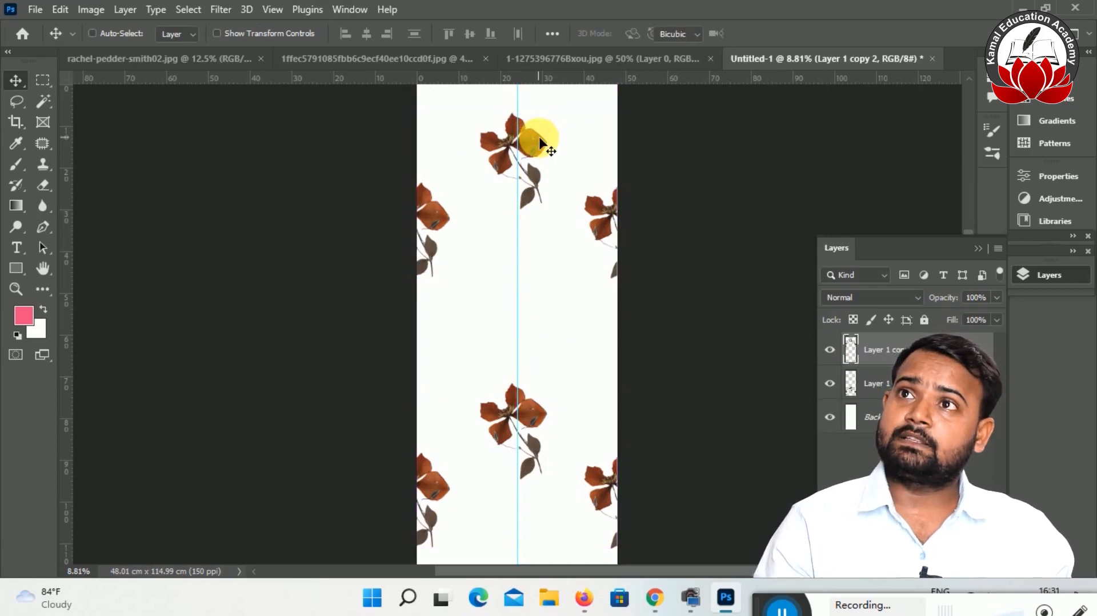
Flip the upper copy of the orange flower arrangement horizontally.
key(ctrl+t)
right_click(539, 142)
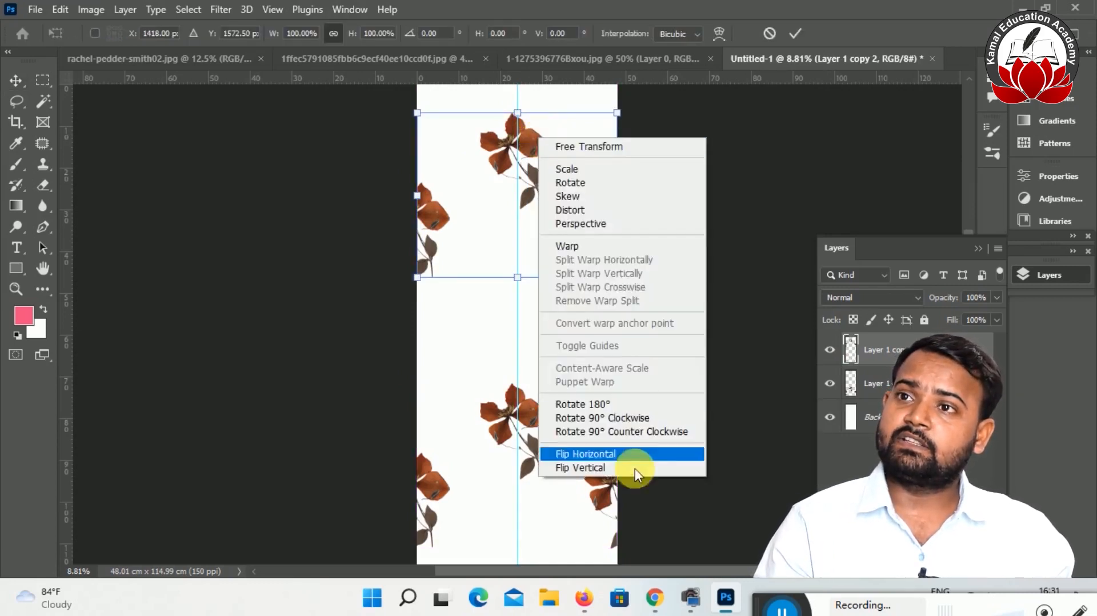
click(601, 453)
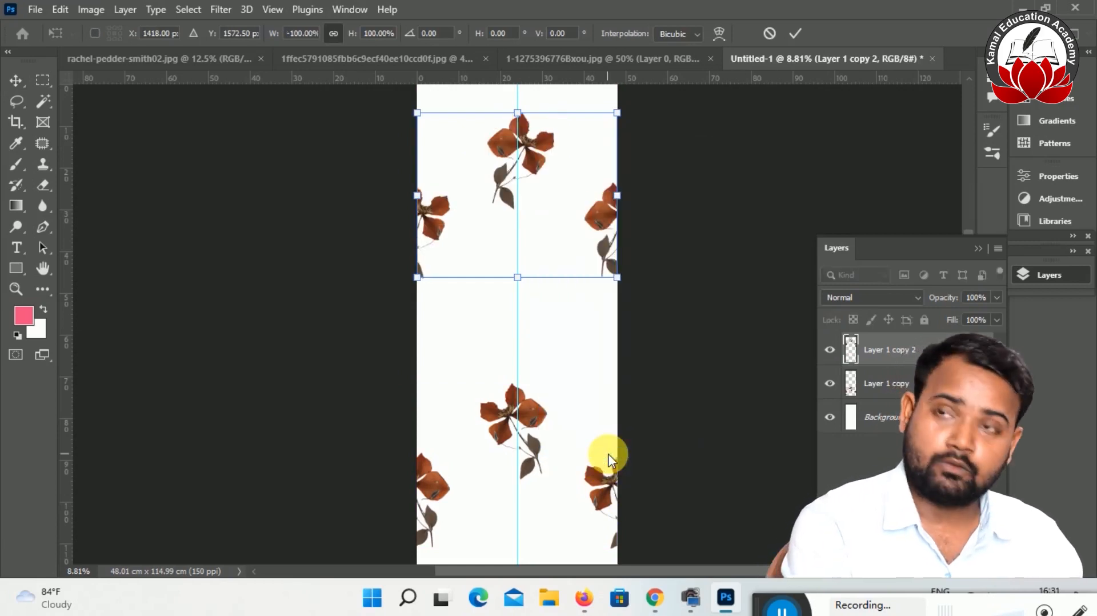
key(Return)
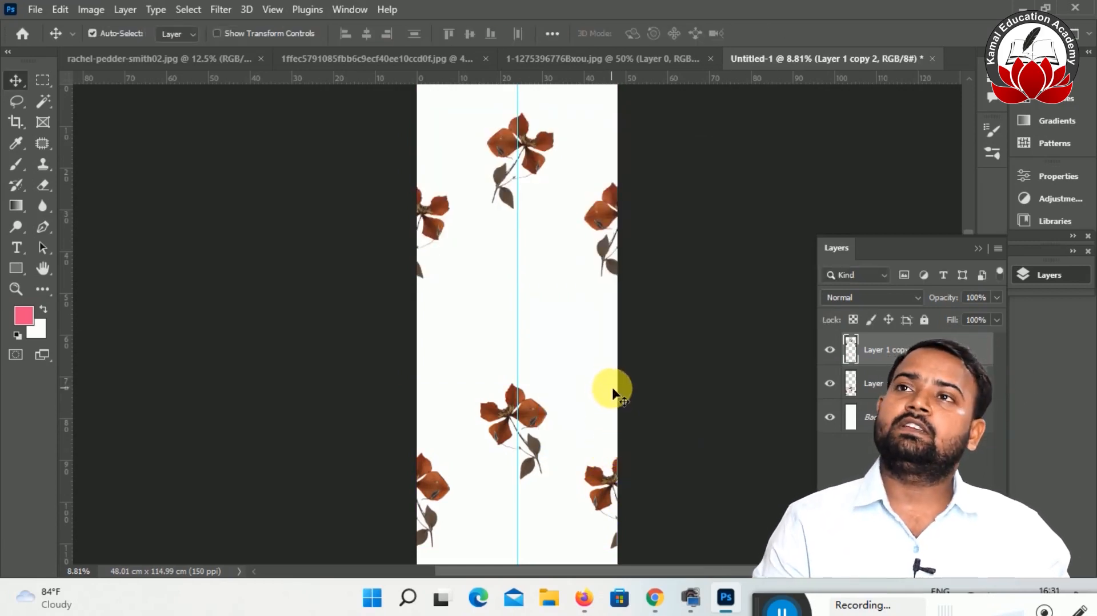
click(531, 159)
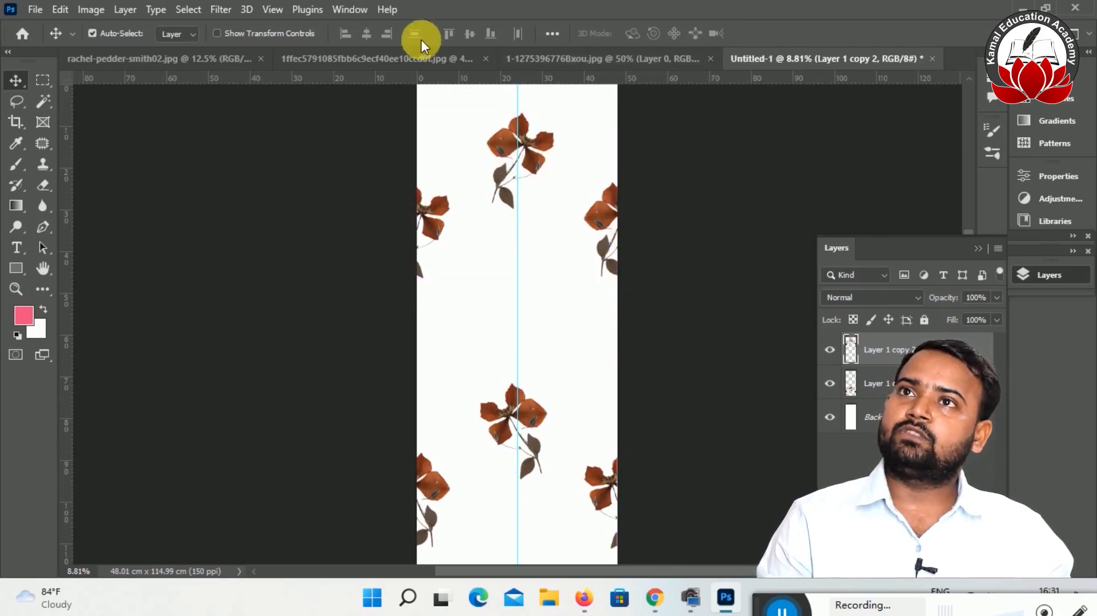
Bring the cut-out blue flower cluster from its own document into Untitled-1 and place it below the lower orange flower.
click(403, 64)
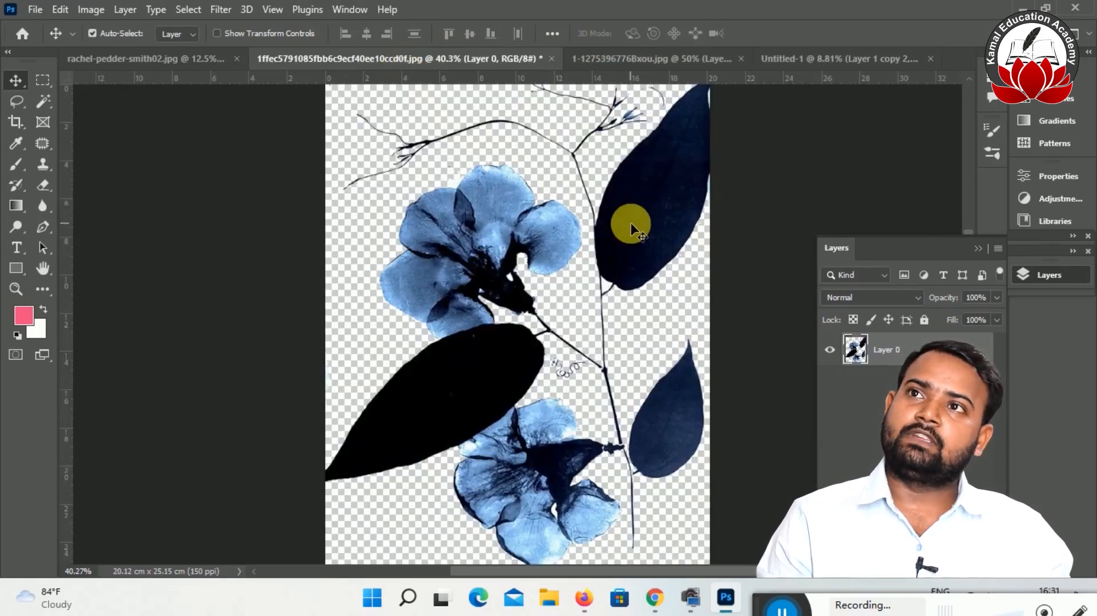
drag(627, 237, 817, 56)
drag(538, 320, 539, 531)
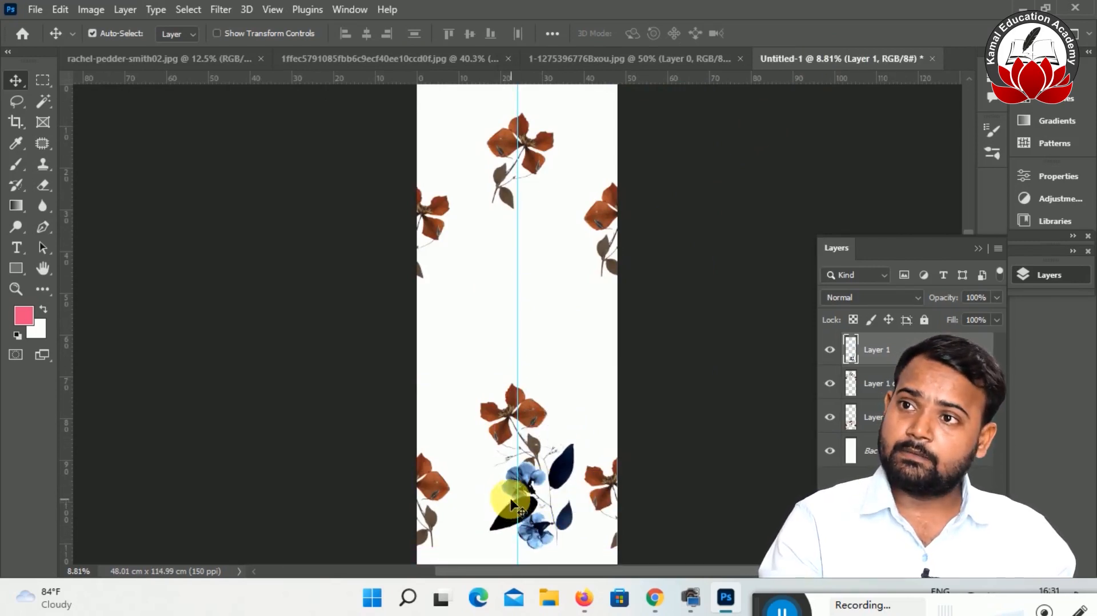
Copy the blue flower cluster up to the left of the centre guide and flip the copy horizontally.
drag(517, 523, 457, 350)
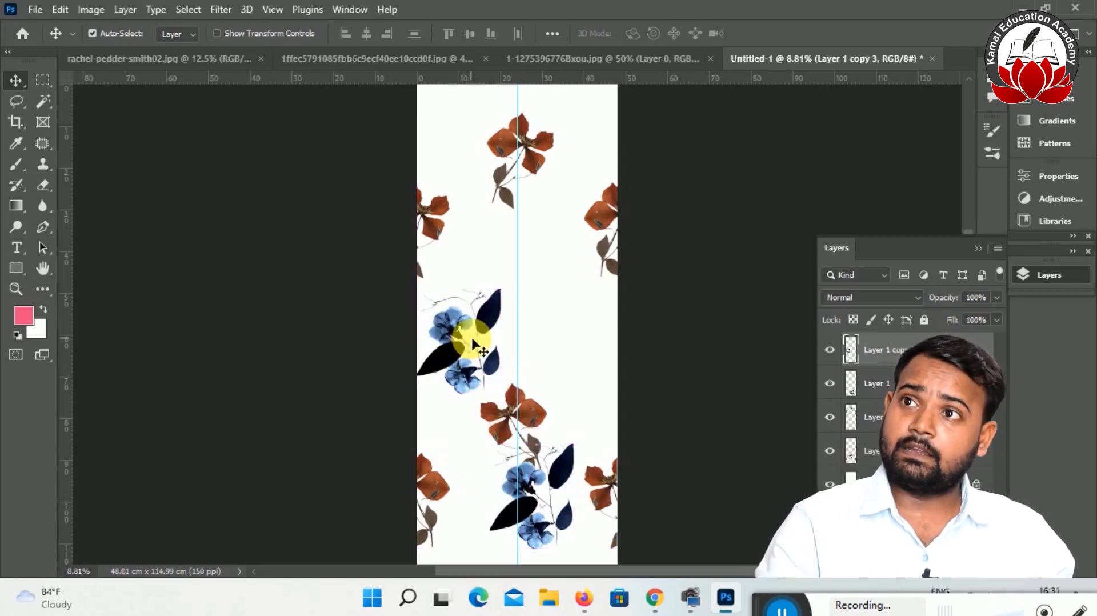
key(ctrl+t)
right_click(475, 319)
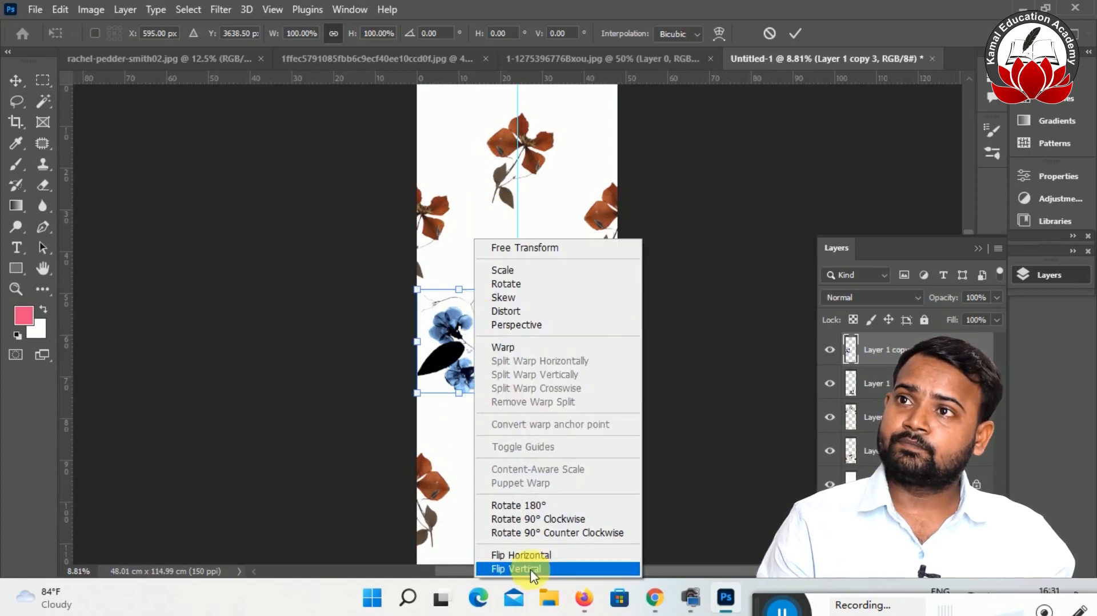
click(529, 555)
Rotate the flipped blue cluster about 27° clockwise and place it across the centre guide between the two orange flowers.
drag(538, 294, 546, 311)
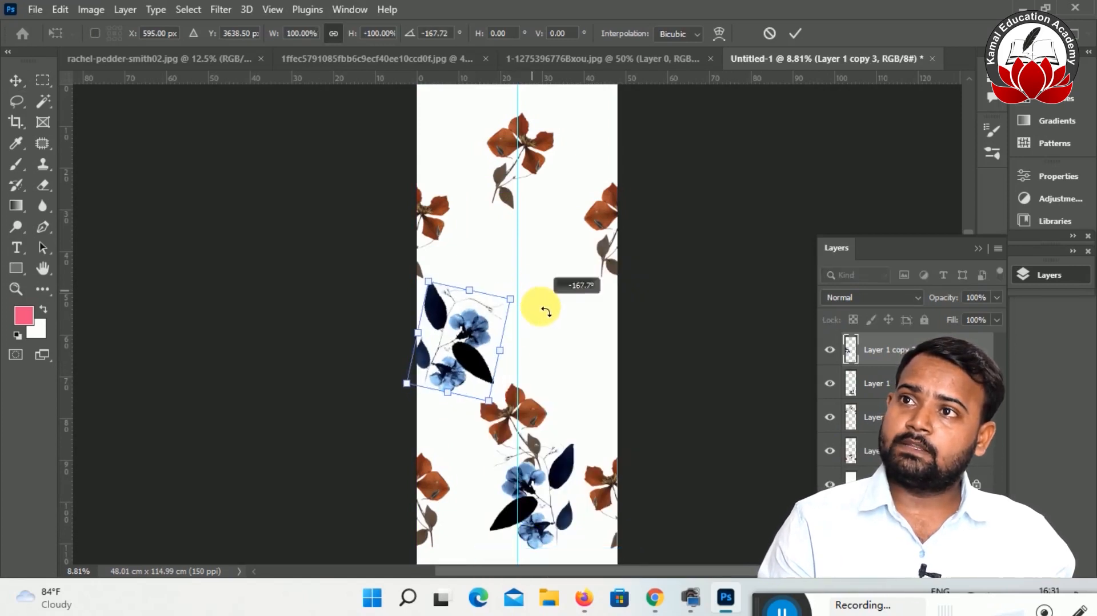
drag(462, 330, 451, 330)
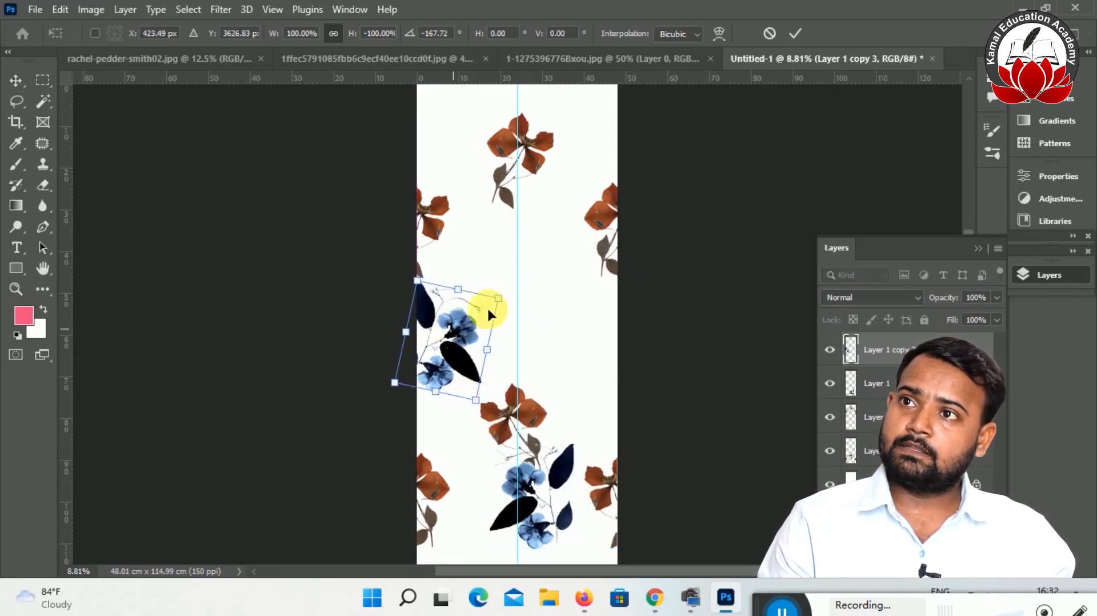
drag(521, 290, 534, 313)
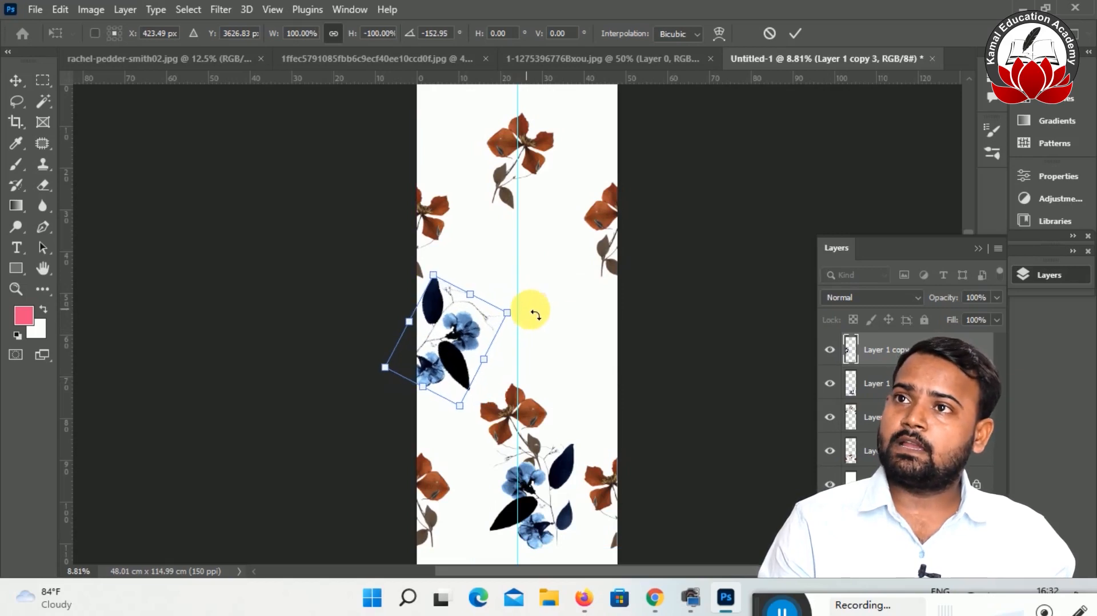
drag(467, 336, 555, 312)
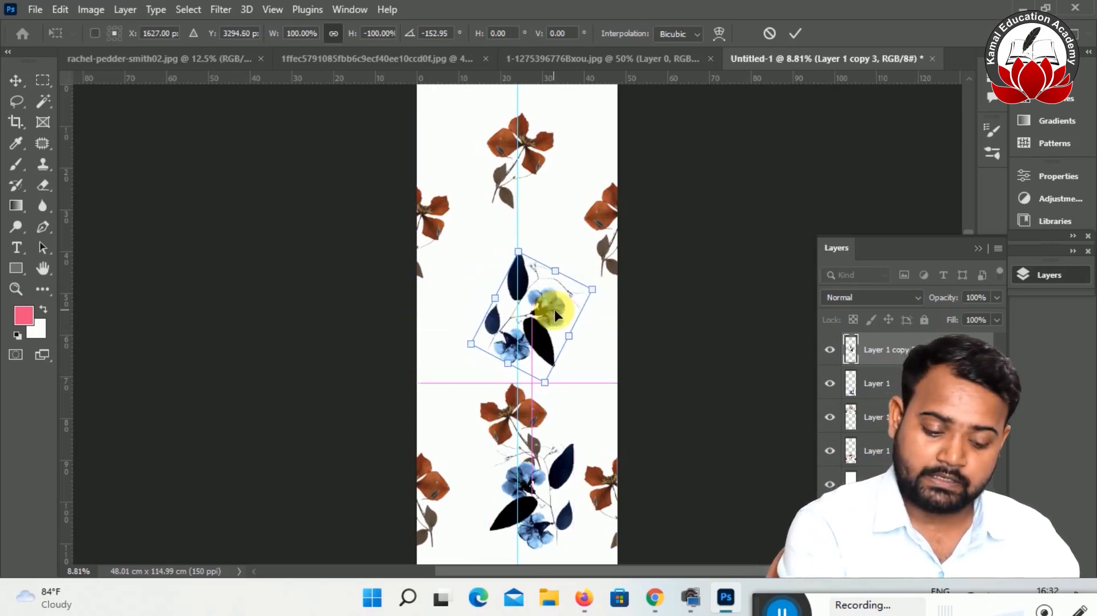
key(Return)
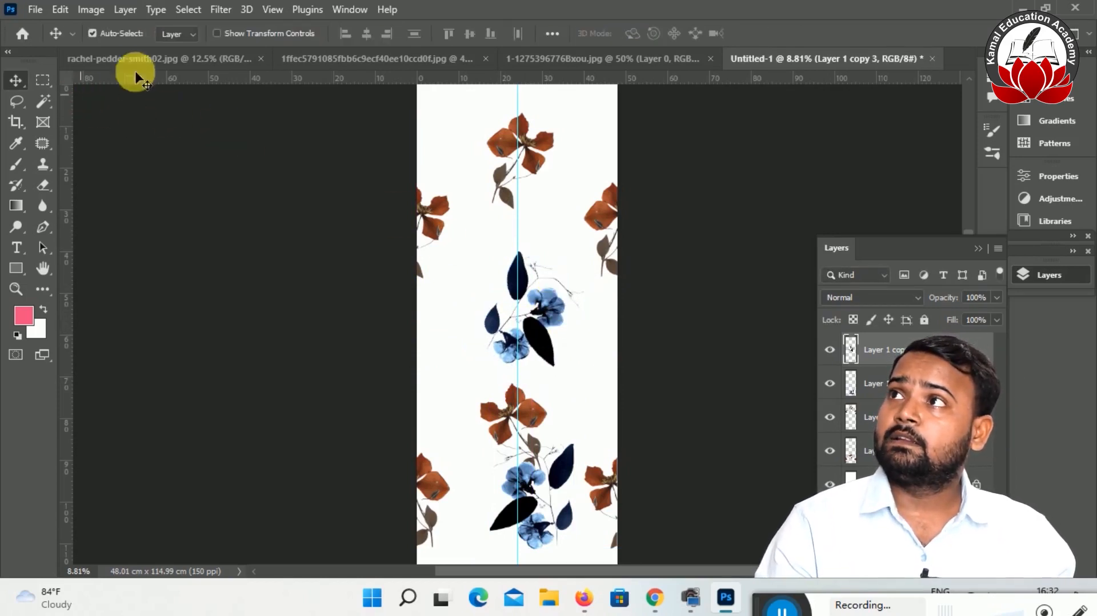
Flip the blue copy's left half horizontally within a rectangular selection from the page's left edge to the centre guide.
click(44, 80)
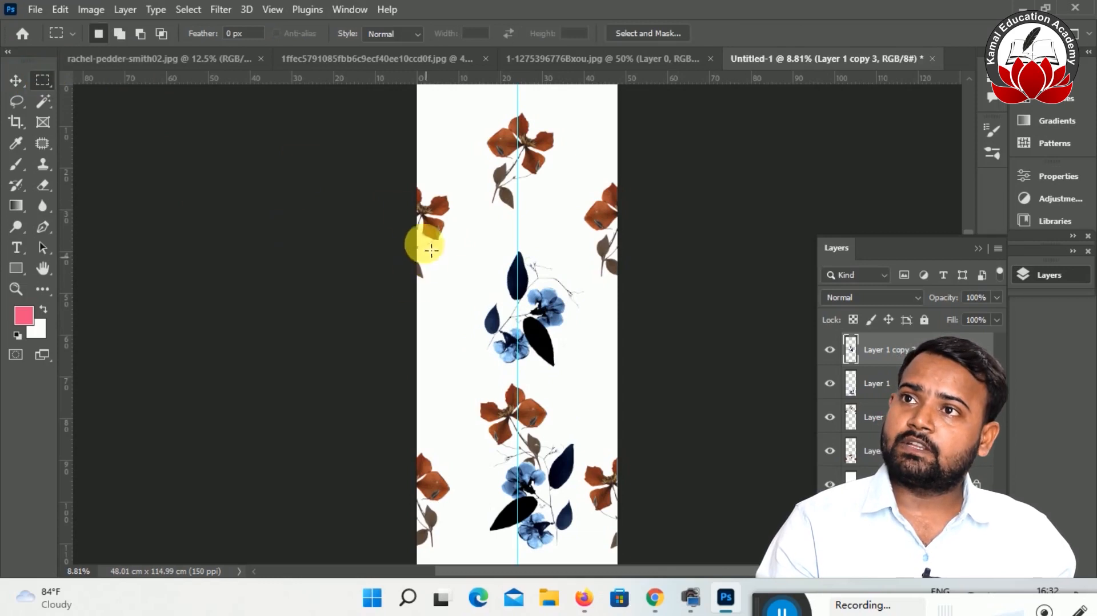
drag(417, 191, 517, 428)
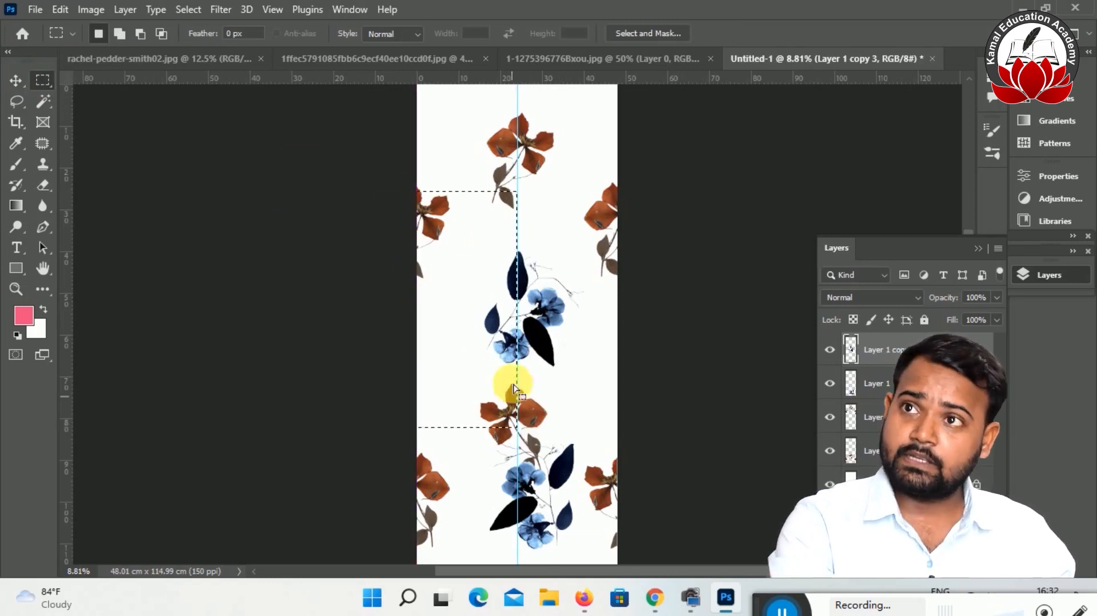
key(ctrl+t)
right_click(448, 279)
click(494, 553)
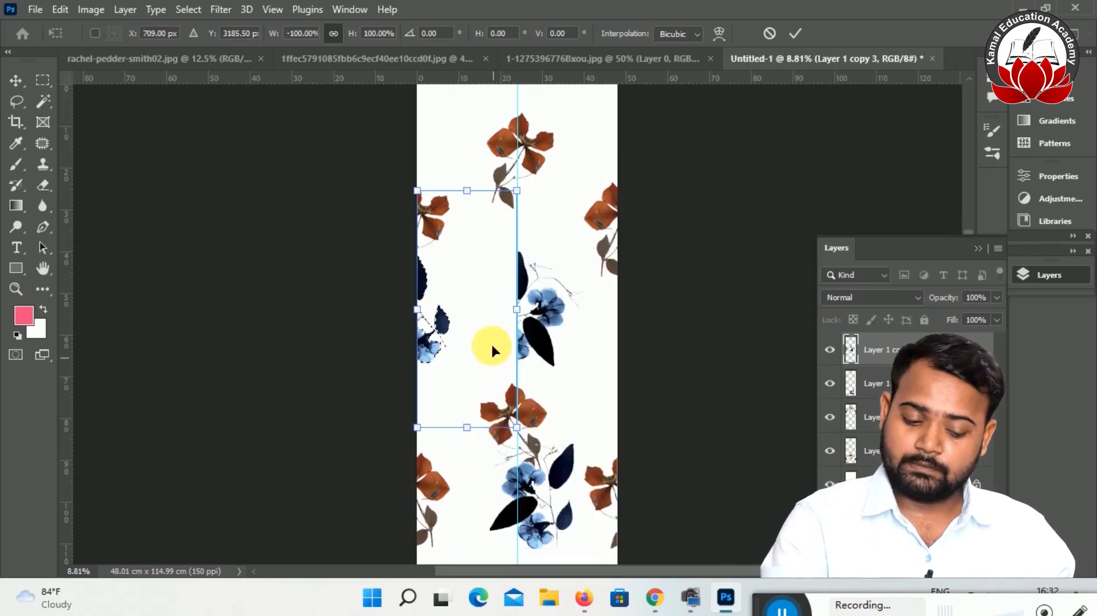
key(Return)
Flip the blue copy's remaining half horizontally within a selection from the centre guide to the page's right edge, and deselect.
key(m)
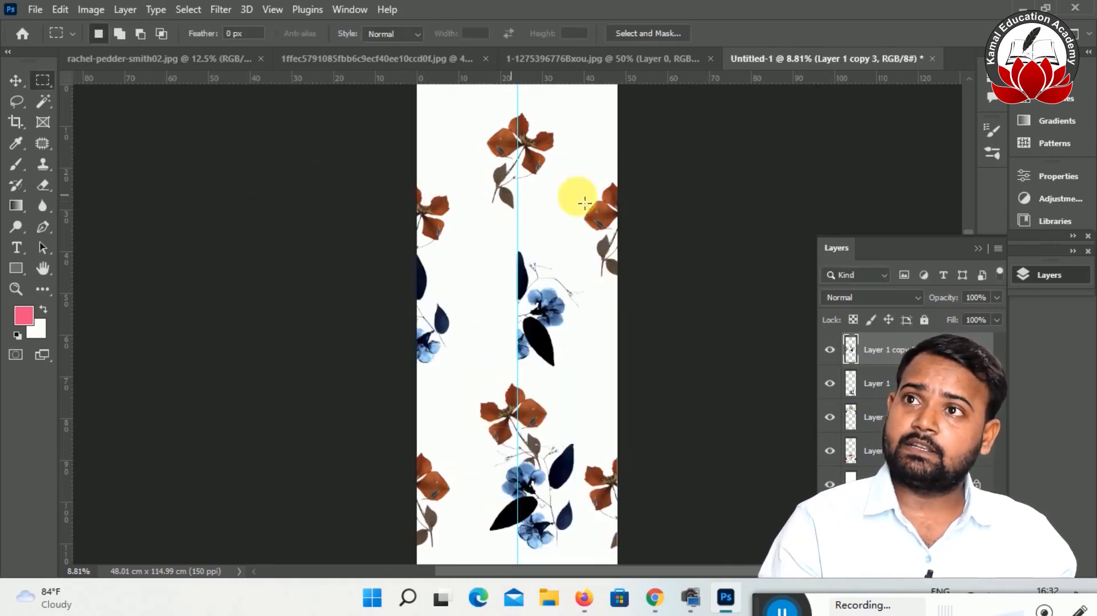
drag(688, 179, 518, 408)
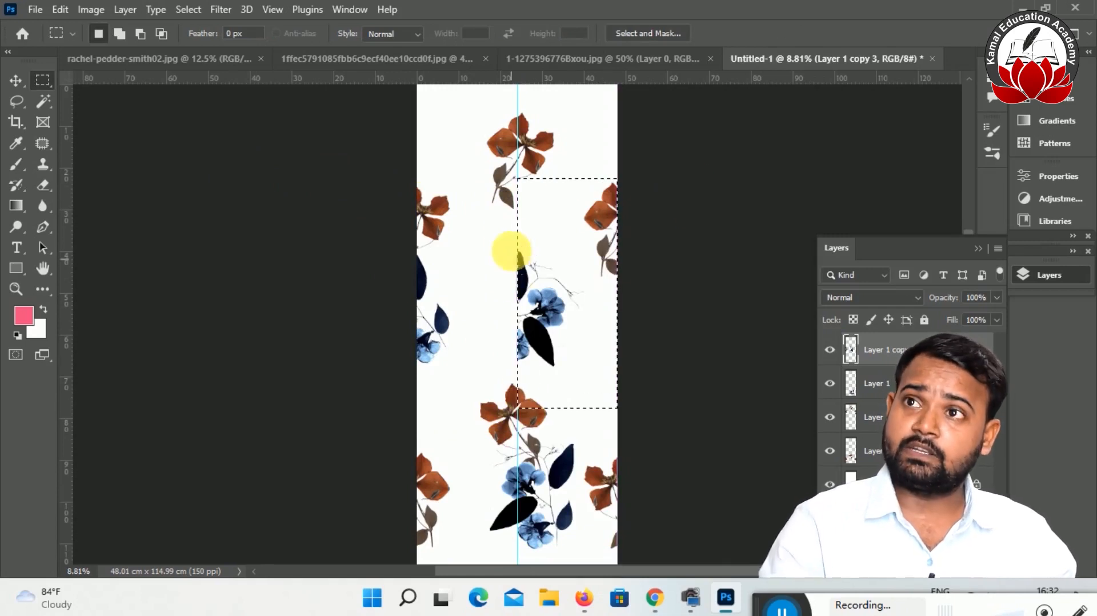
key(ctrl+t)
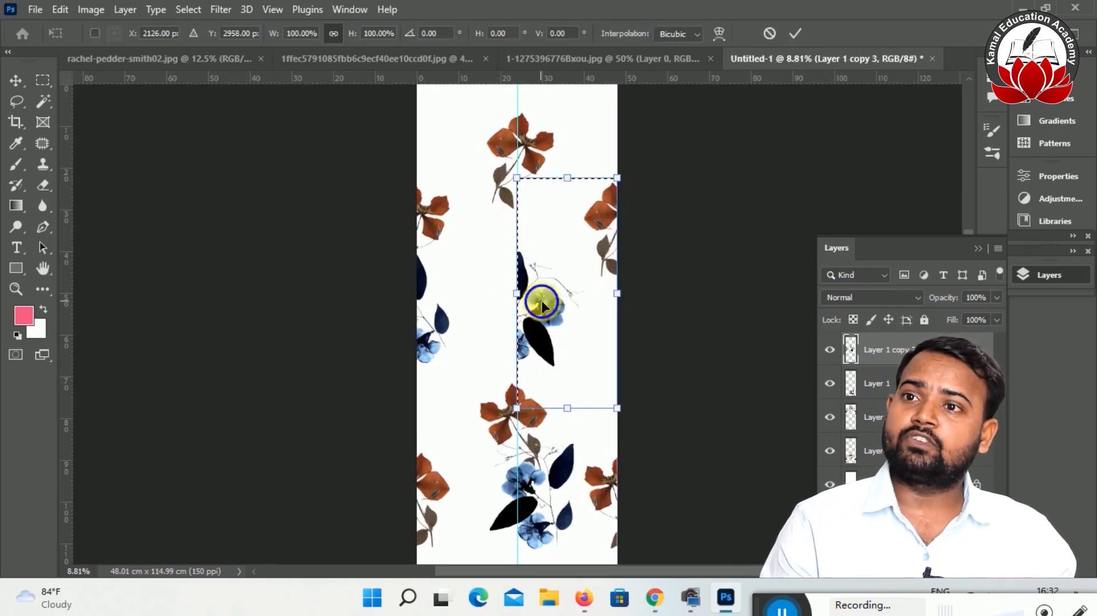
right_click(541, 298)
click(622, 560)
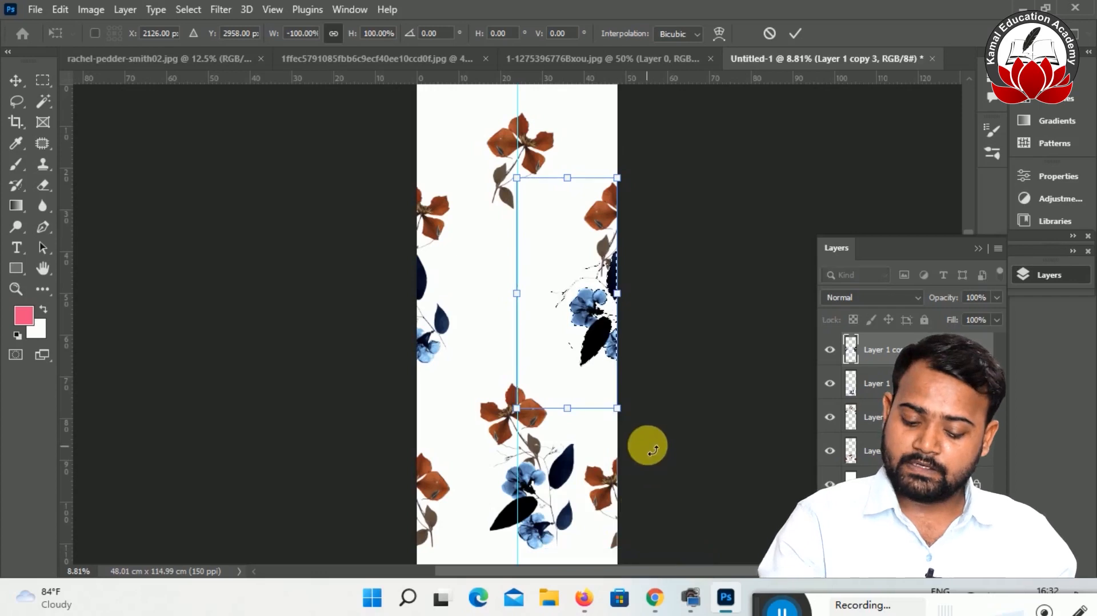
double_click(534, 336)
key(ctrl+d)
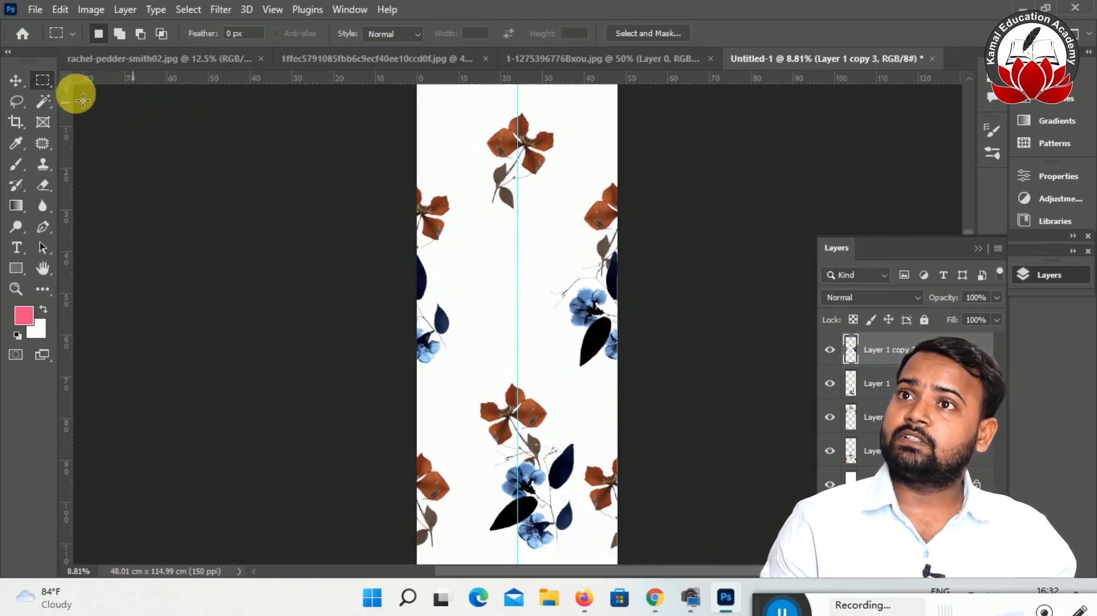
Move the blue edge halves slightly up and scale them to 100.04%.
click(16, 82)
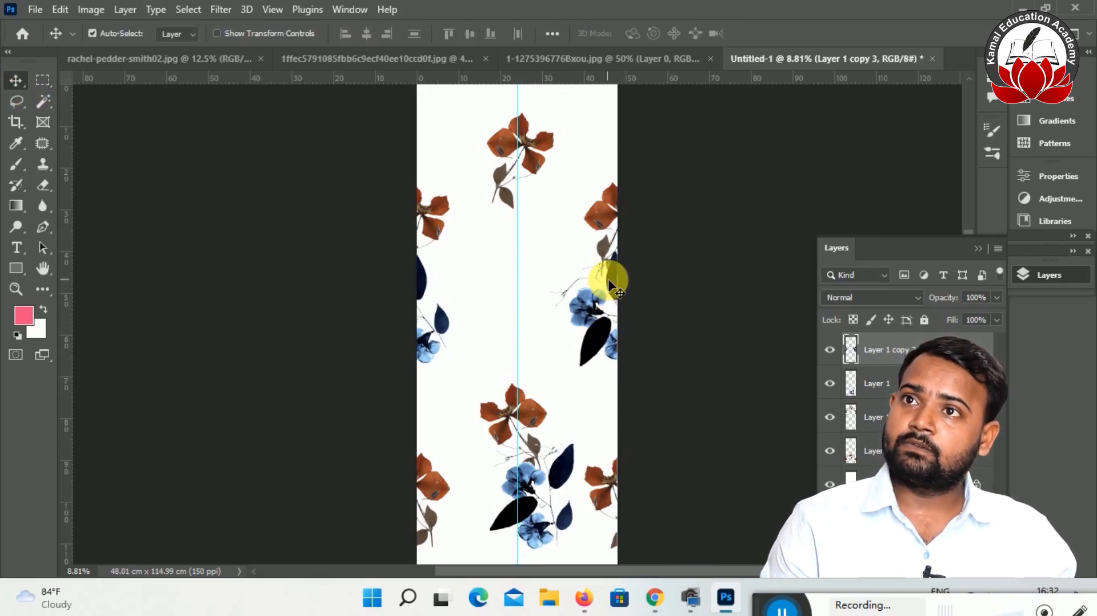
drag(608, 278, 610, 273)
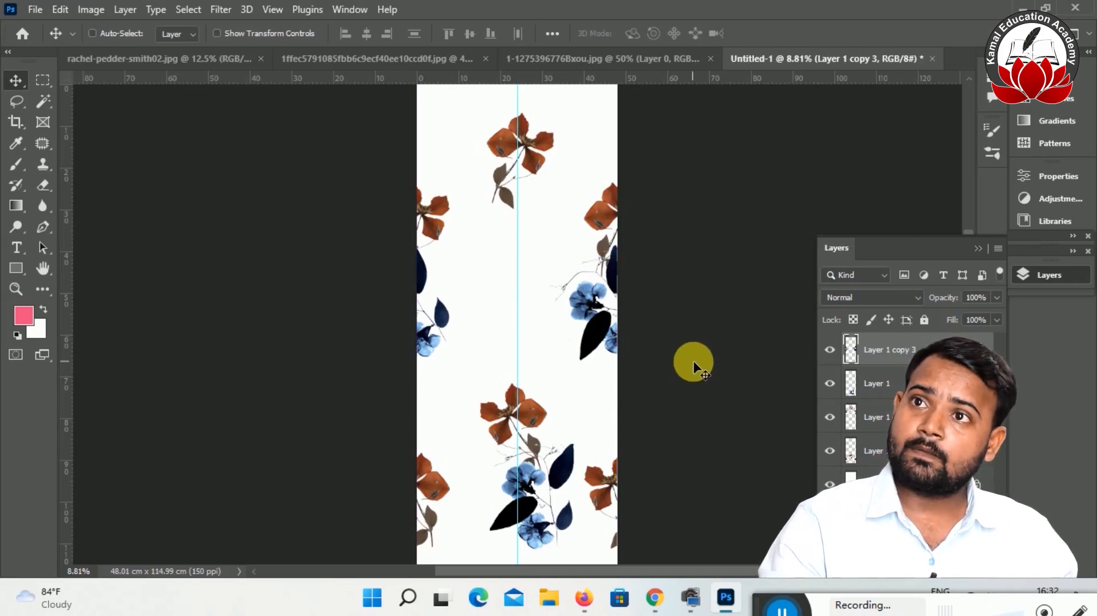
key(ctrl+t)
drag(623, 310, 627, 311)
click(827, 349)
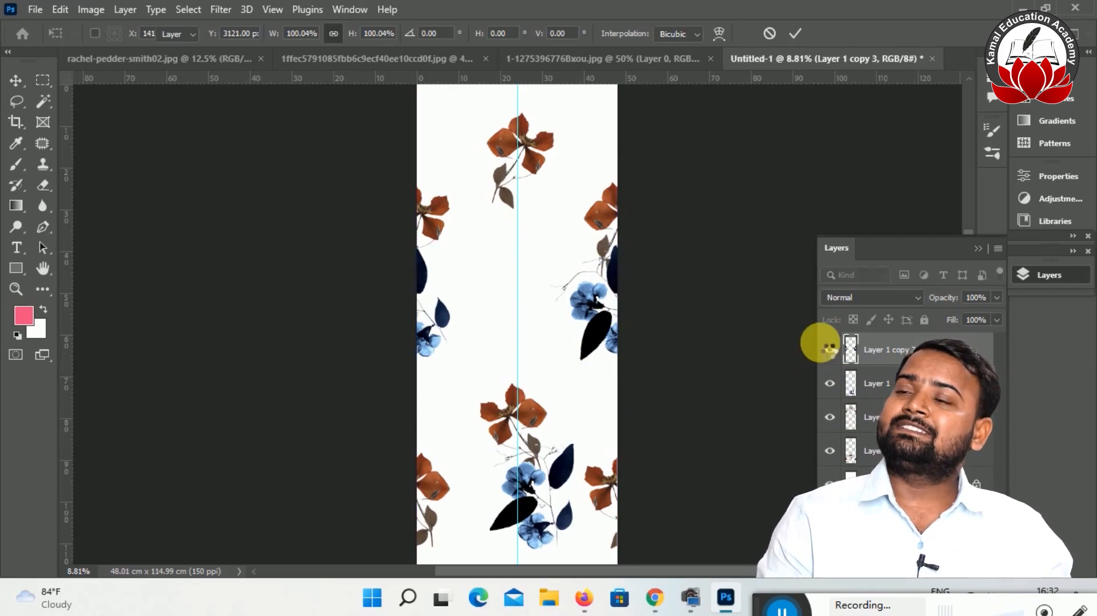
Select the lower blue cluster's layer and collapse the layer list.
click(559, 461)
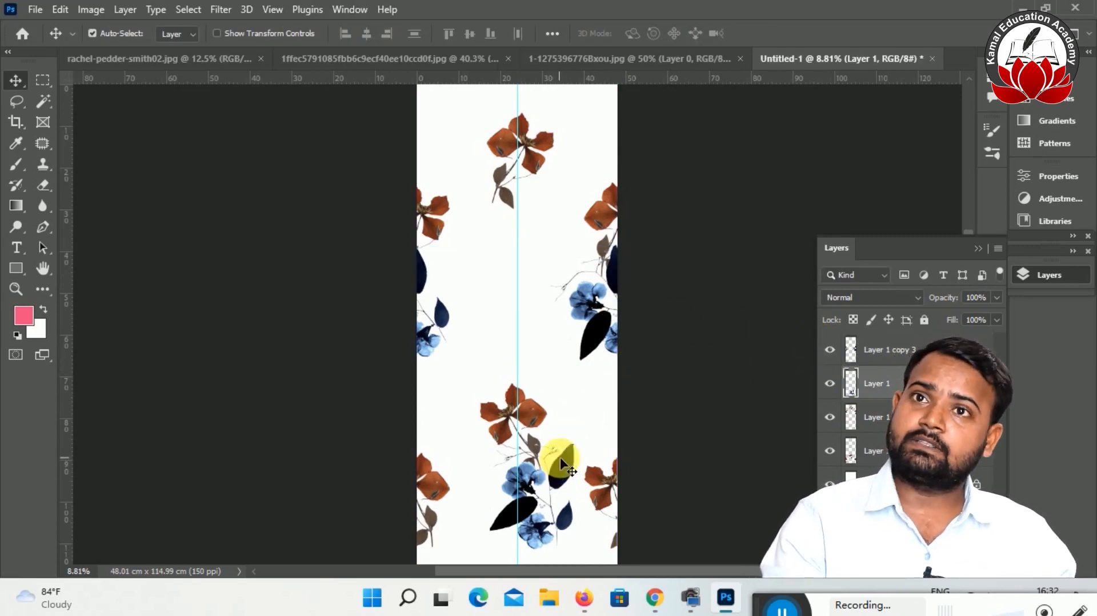
click(980, 247)
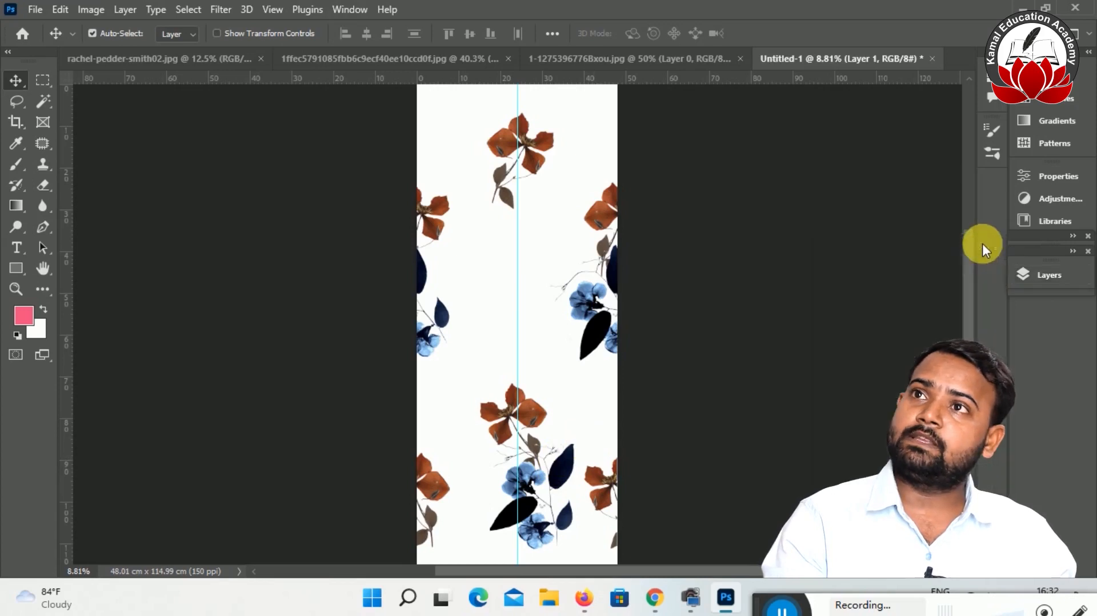
mouse_move(968, 268)
mouse_down()
mouse_move(968, 231)
mouse_move(969, 274)
mouse_up()
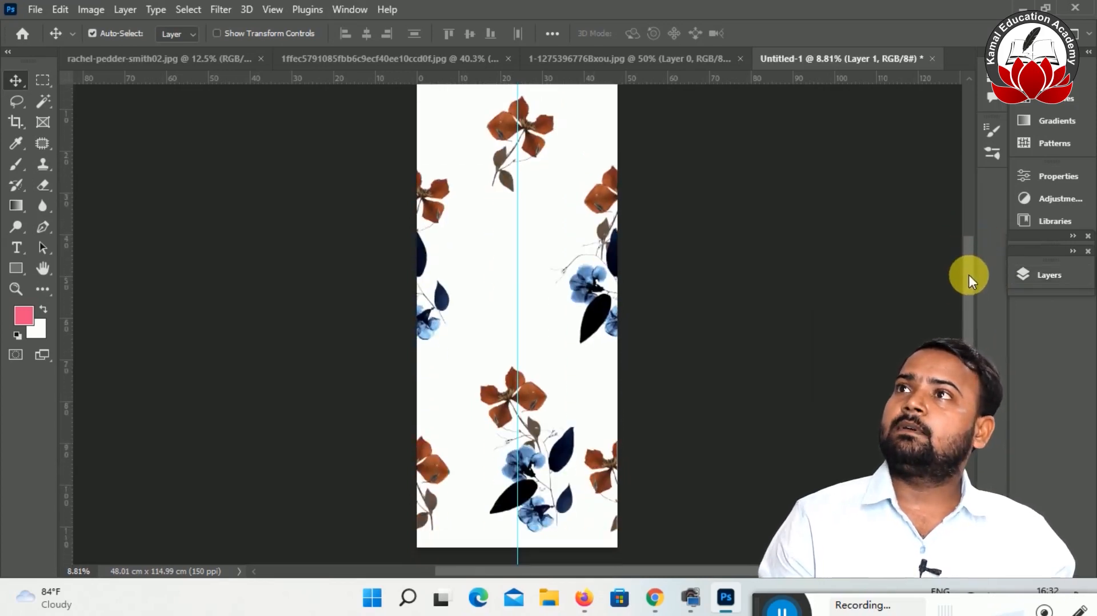
Lasso the blue four-petal flowers with their stem in the herbarium image and copy them into the middle of the Untitled-1 page.
click(231, 57)
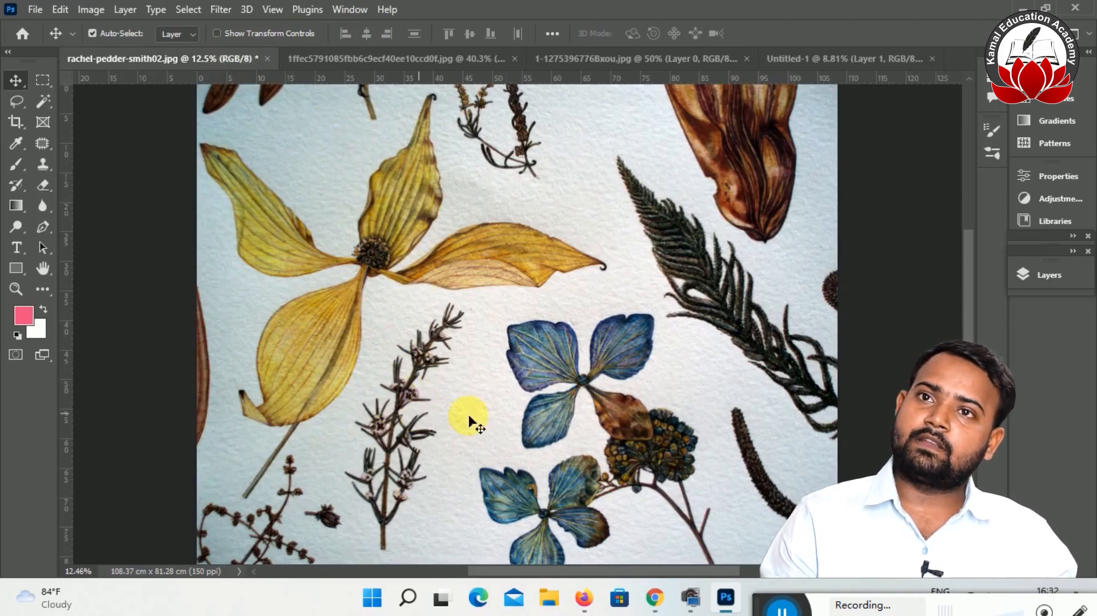
drag(975, 300, 978, 334)
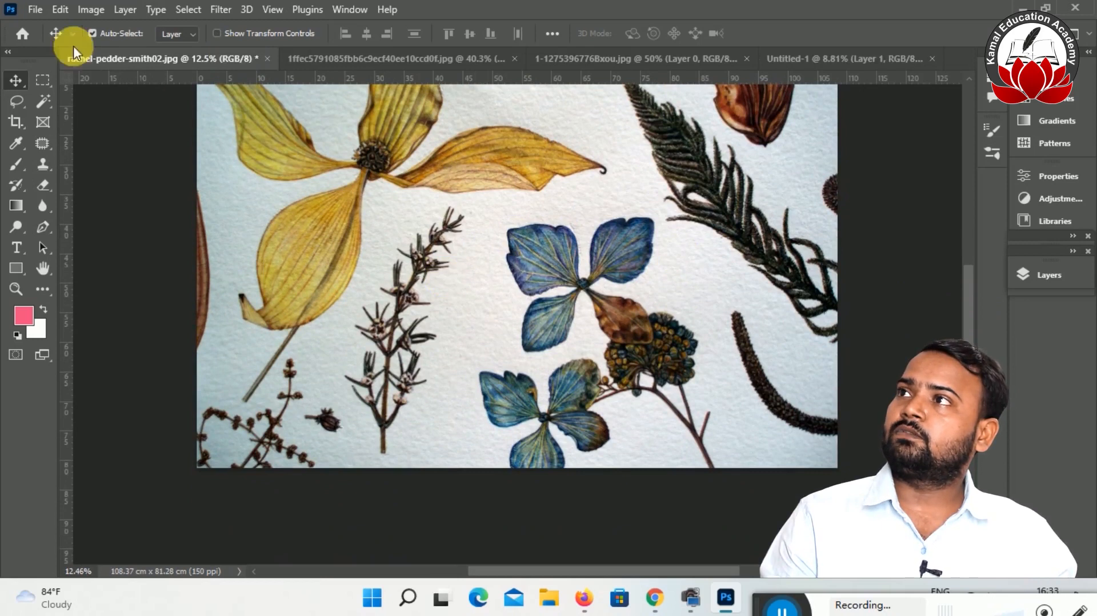
click(20, 101)
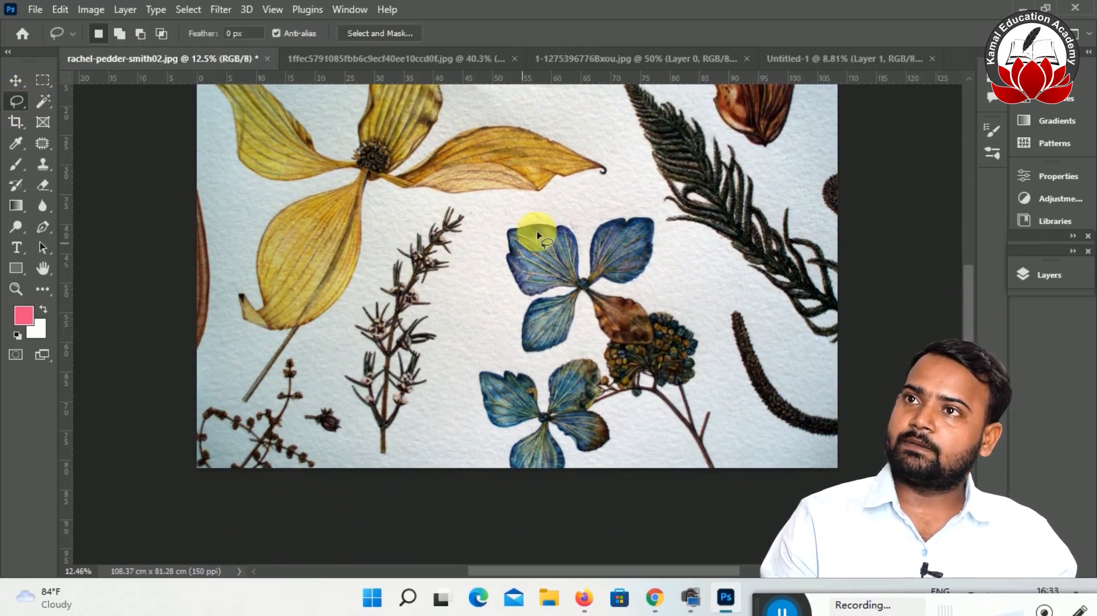
drag(541, 225, 506, 217)
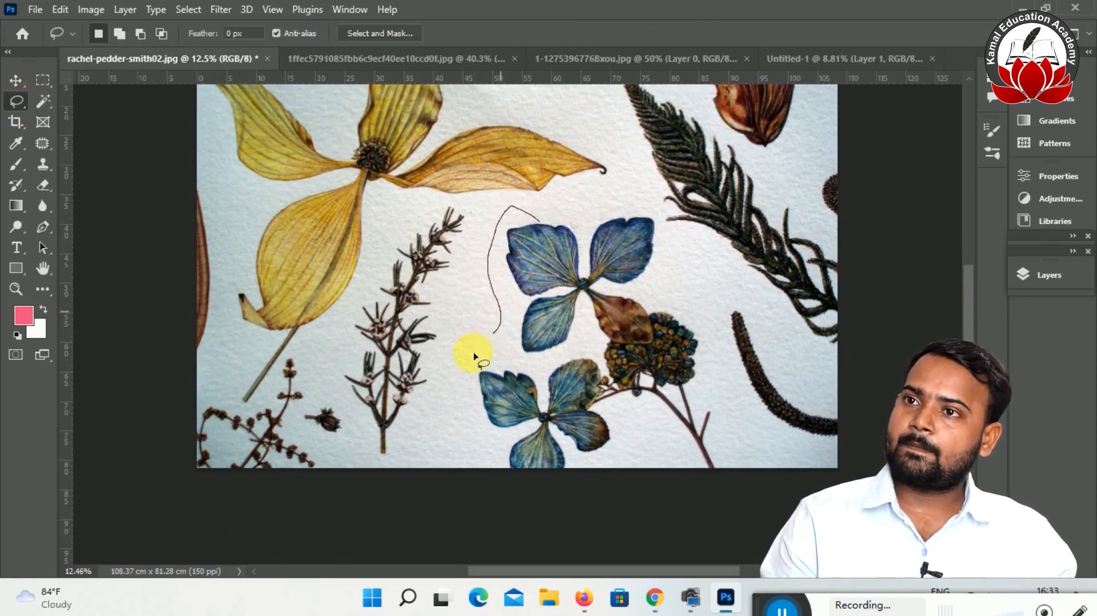
mouse_move(459, 460)
mouse_down()
mouse_move(497, 490)
mouse_move(693, 495)
mouse_up()
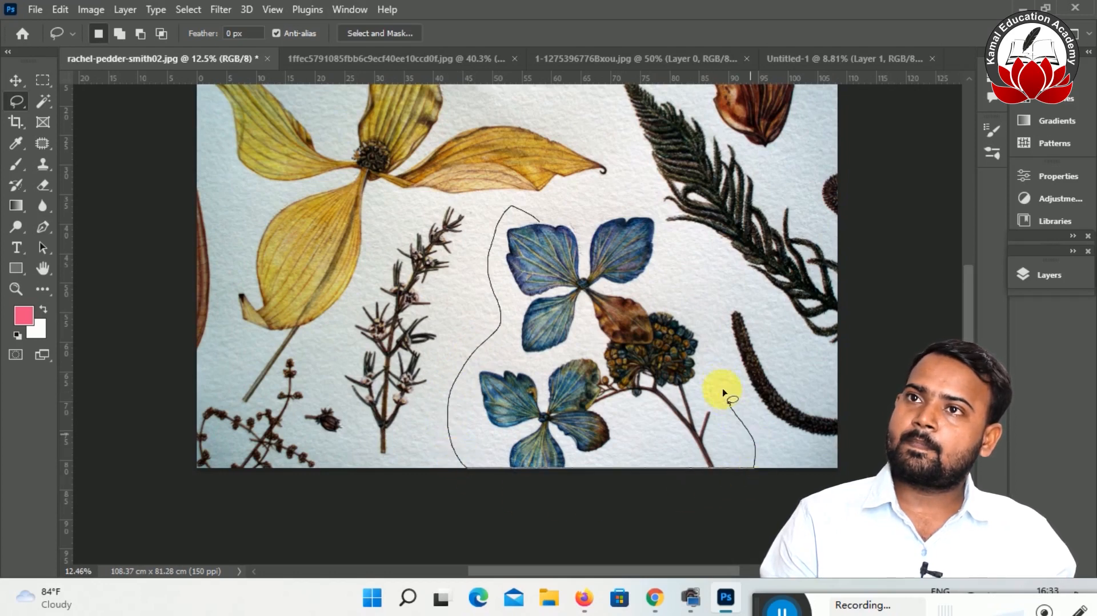
mouse_move(663, 218)
mouse_down()
mouse_move(600, 188)
mouse_move(534, 208)
mouse_move(537, 218)
mouse_up()
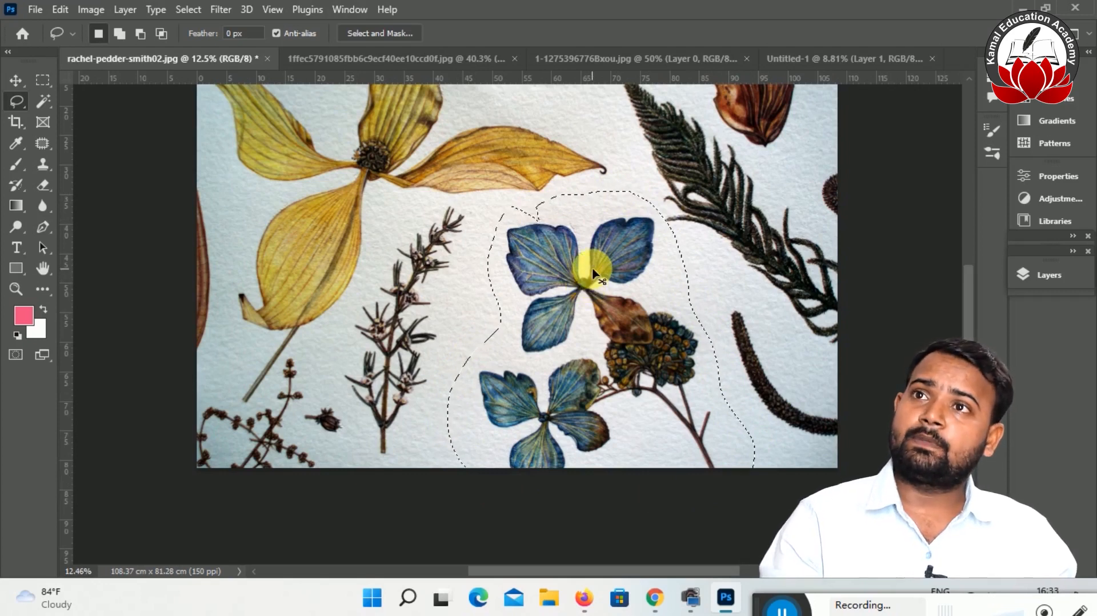
click(778, 60)
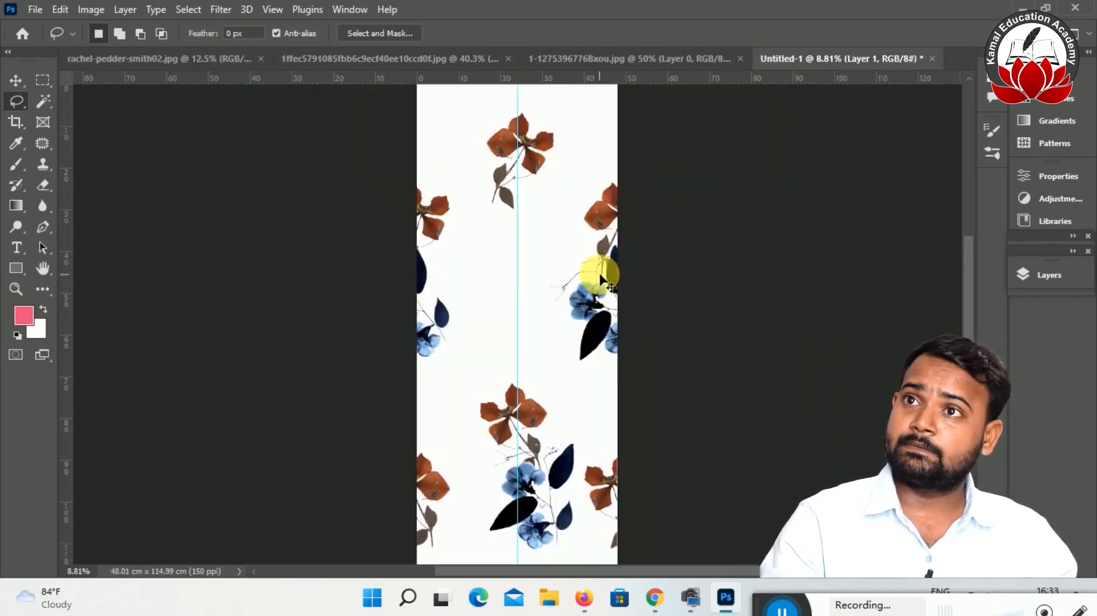
drag(600, 278, 598, 283)
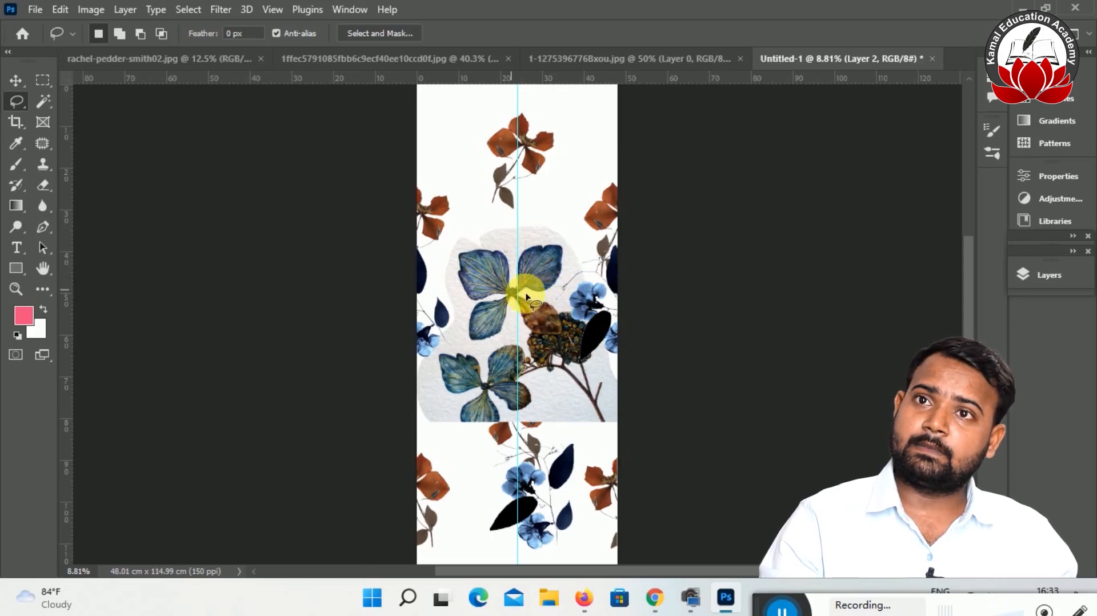
Bring the pasted blue four-petal flower layer to the front of the layer stack.
click(1028, 277)
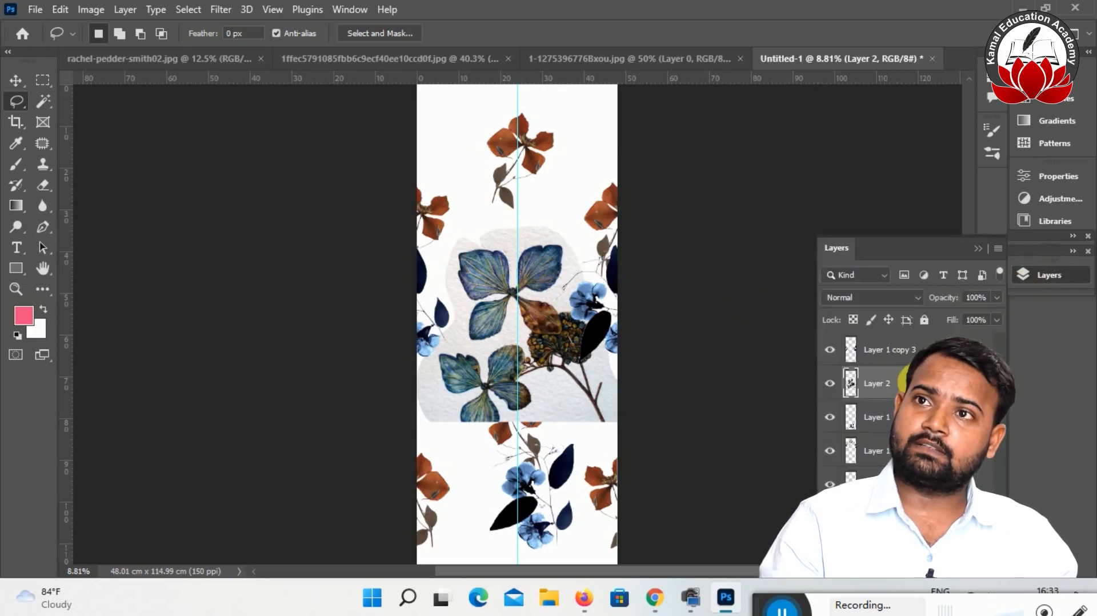
drag(920, 338, 911, 333)
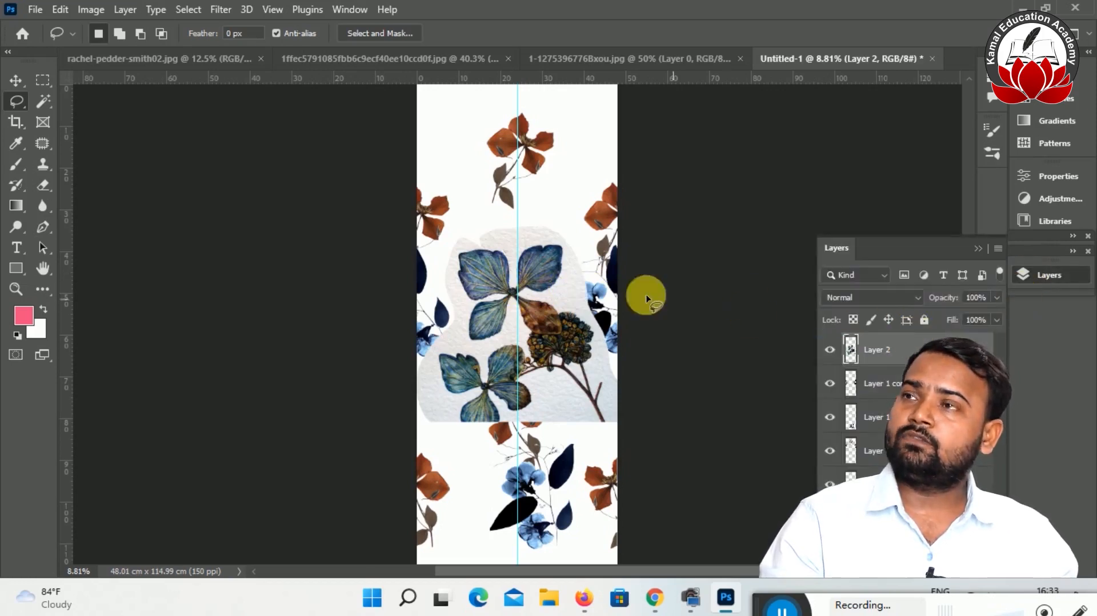
click(16, 80)
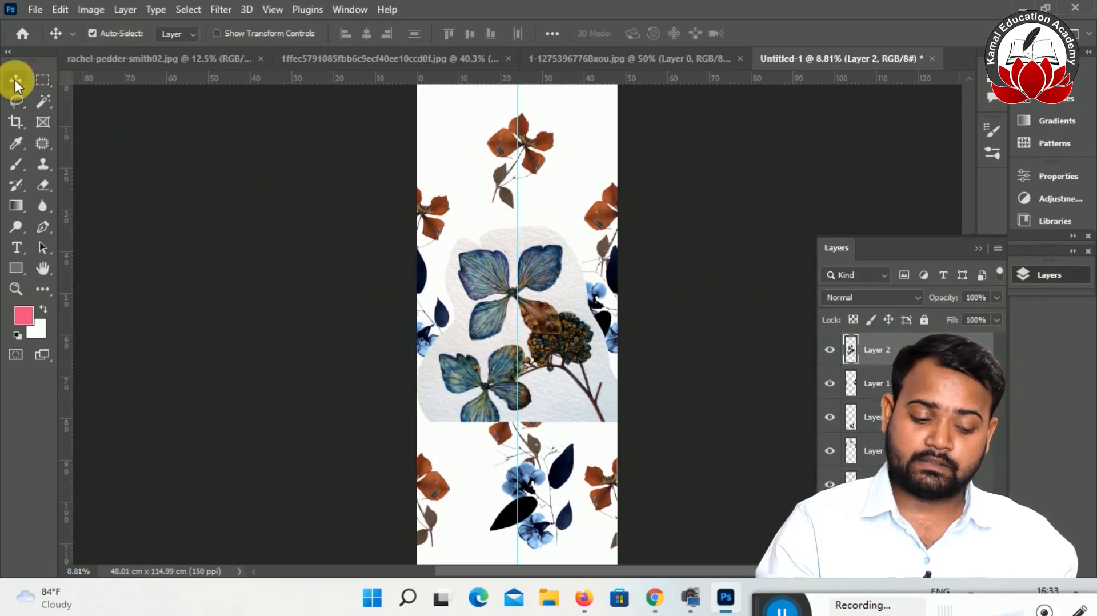
Lasso the lower-left blue petal of the upper flower and copy it to a new layer.
mouse_move(8, 612)
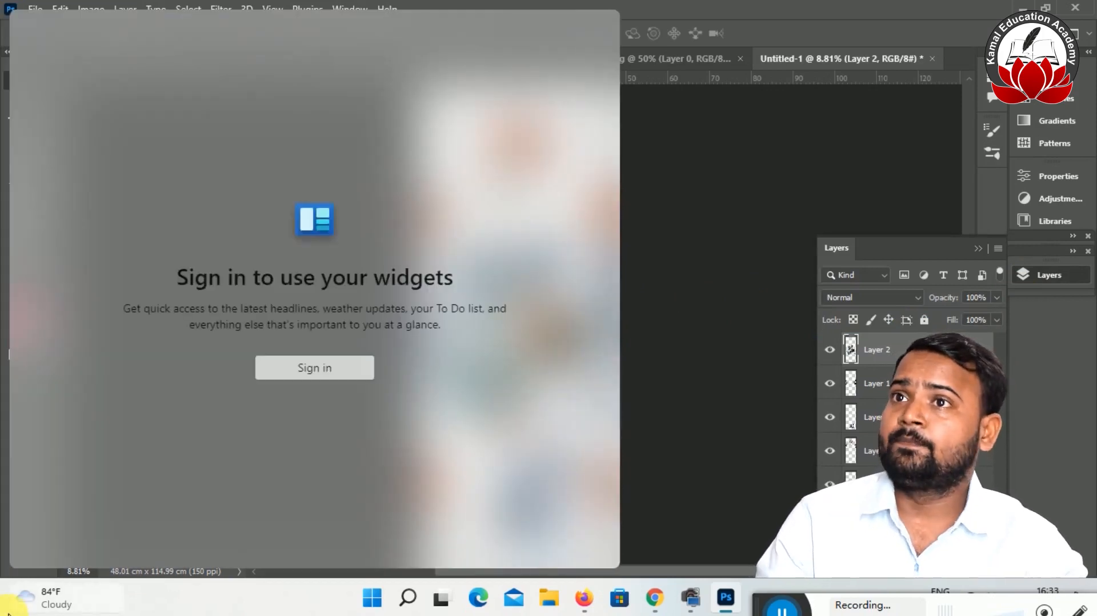
key(ctrl+plus)
key(ctrl+plus)
key(ctrl+plus)
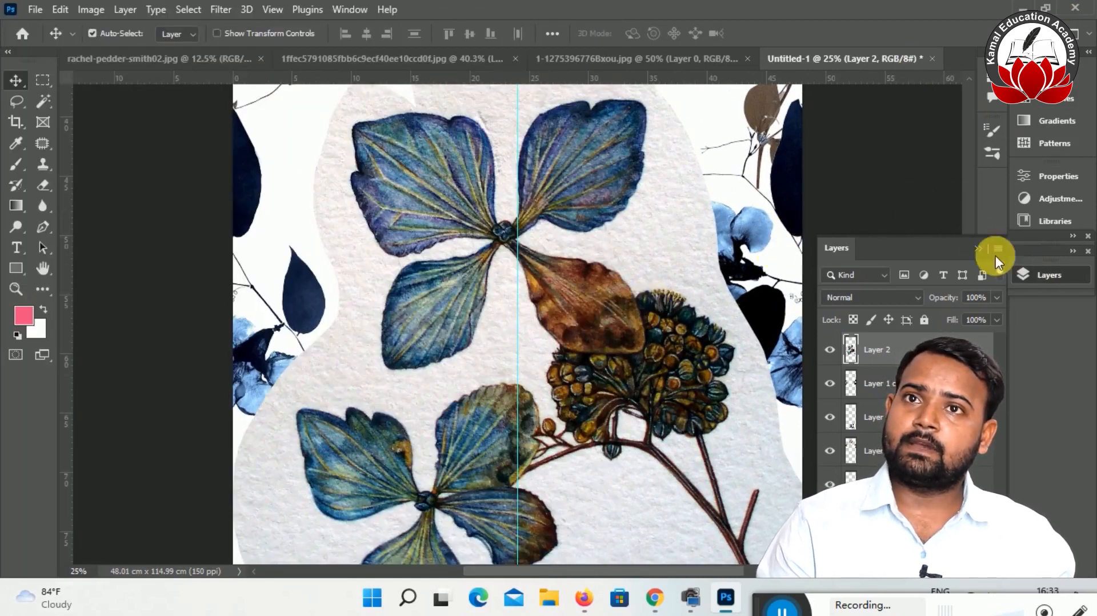
click(978, 250)
drag(971, 275, 972, 293)
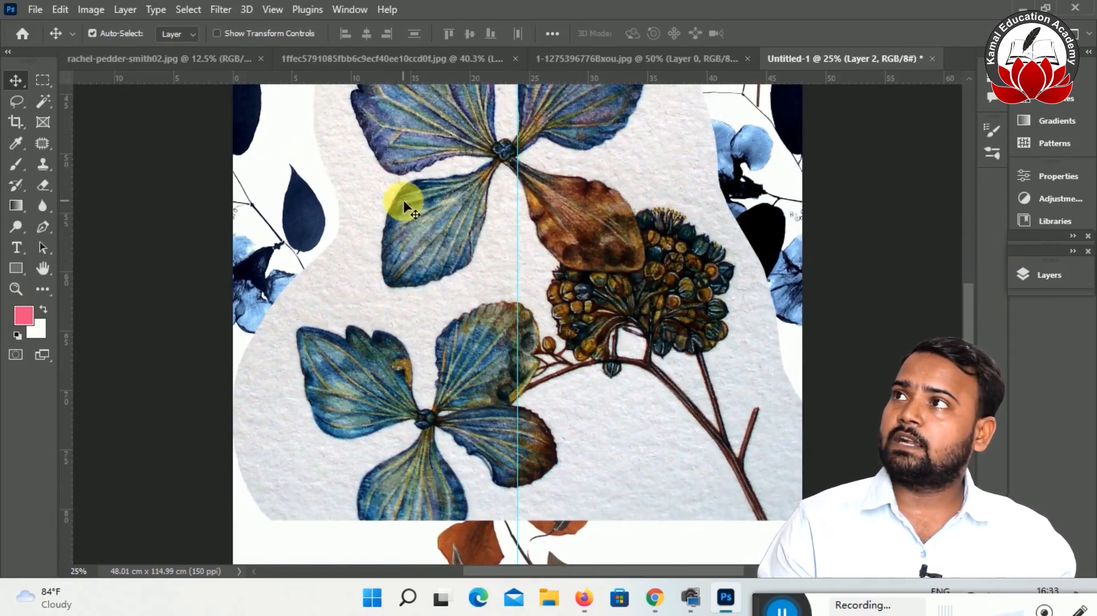
click(16, 101)
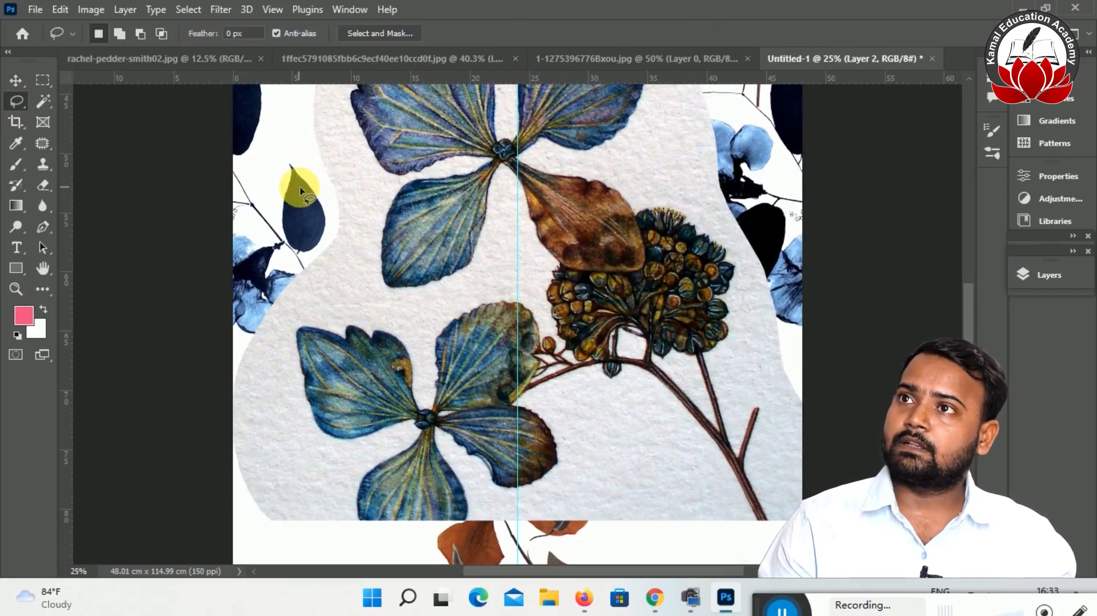
mouse_move(381, 199)
mouse_down()
mouse_move(448, 221)
mouse_move(479, 251)
mouse_move(484, 282)
mouse_move(402, 305)
mouse_move(345, 244)
mouse_move(352, 194)
mouse_move(360, 222)
mouse_up()
key(ctrl+j)
Move the copied petal over the lower flower's cut-off bottom petal and rotate it to -27.11°.
key(ctrl+t)
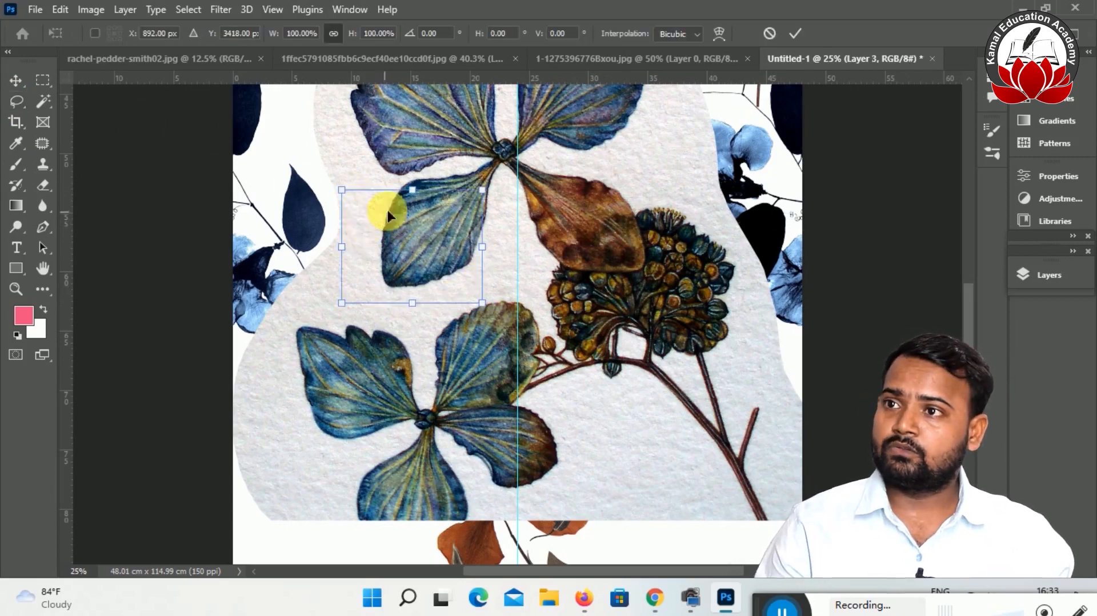
drag(452, 277, 441, 511)
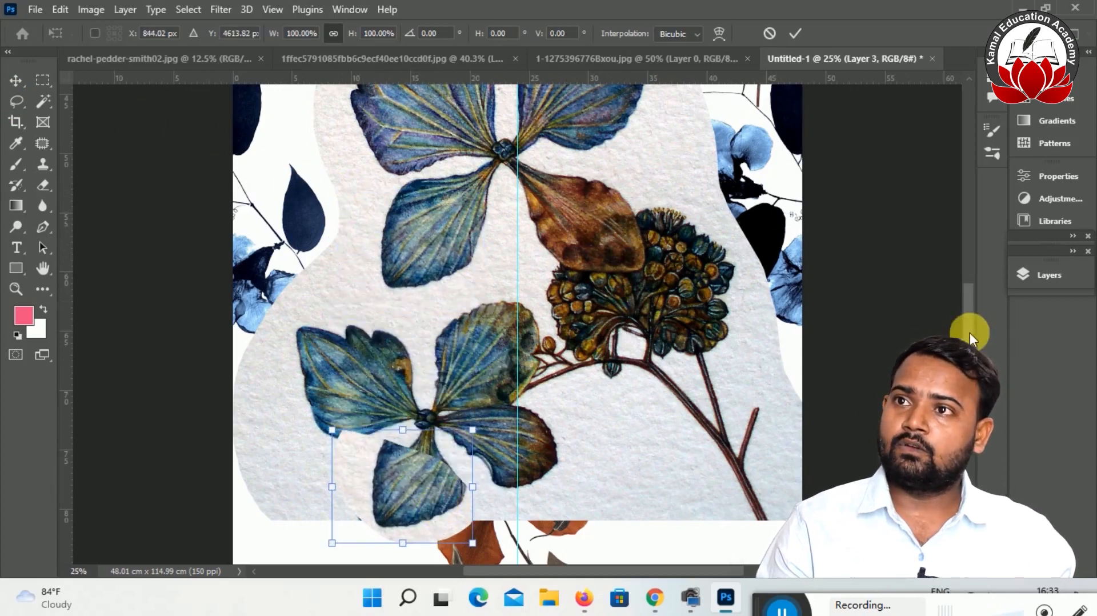
scroll(972, 343, down, 1)
scroll(971, 343, down, 3)
drag(483, 400, 415, 349)
Nudge the rotated petal copy slightly right and down to align it with the cut-off petal, at X 812.03 px, Y 4925.79 px.
key(Right)
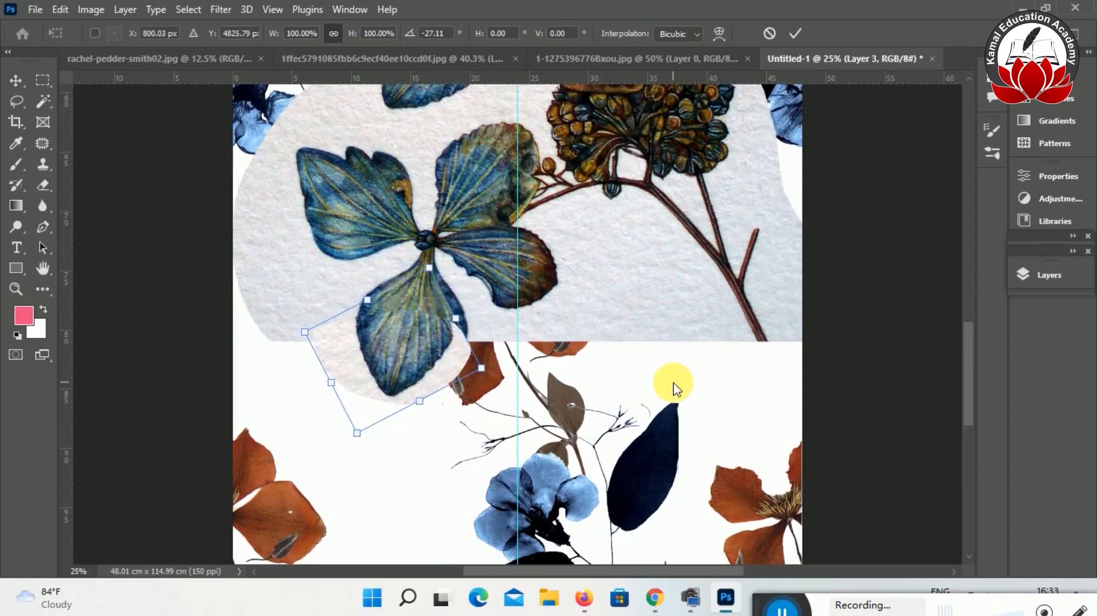
key(Right)
key(Right)
key(Down)
key(Down)
key(Down)
key(Down)
key(Down)
key(Down)
key(Down)
key(Down)
key(Down)
key(Down)
key(Down)
key(Down)
key(Down)
key(Down)
key(Down)
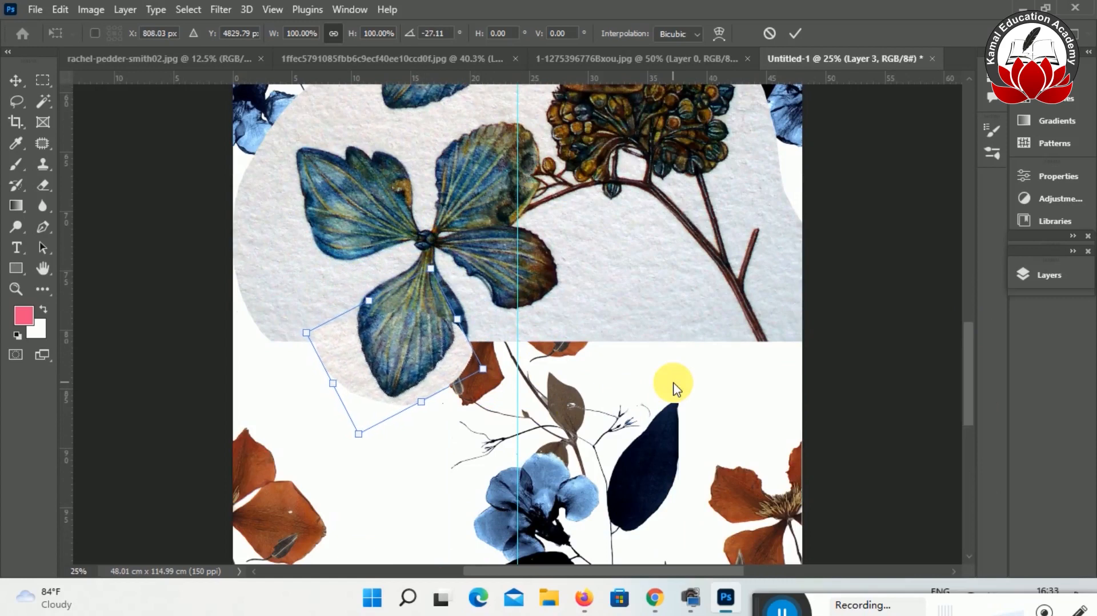
key(Down)
key(Down)
key(Down)
key(Down)
key(Down)
key(Down)
key(Down)
key(Down)
key(Down)
key(Down)
key(Down)
key(Down)
key(Down)
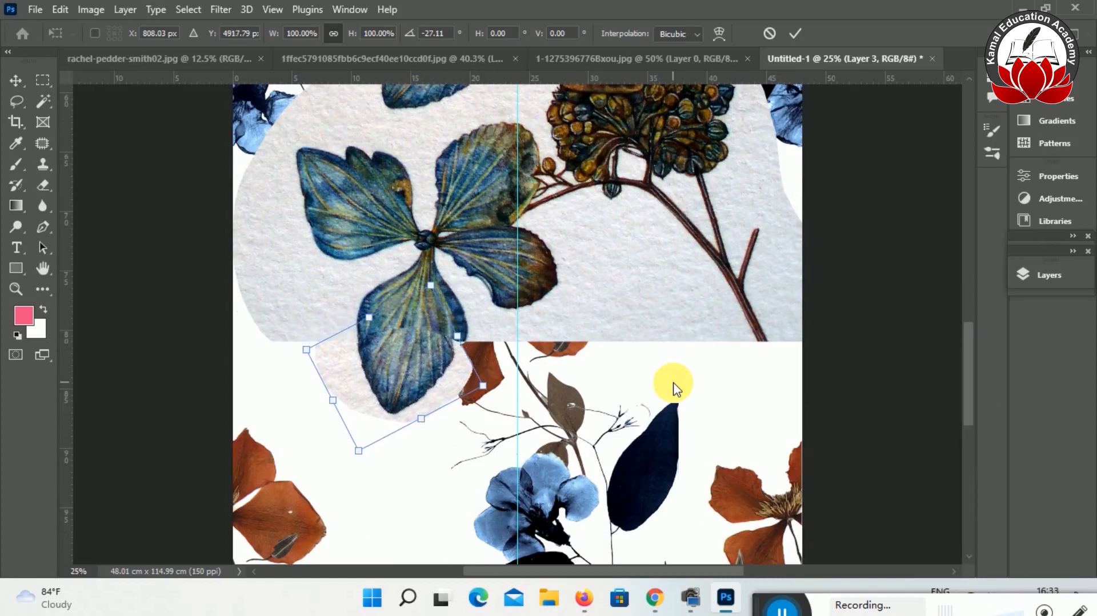
key(Up)
key(Up)
key(Up)
key(Right)
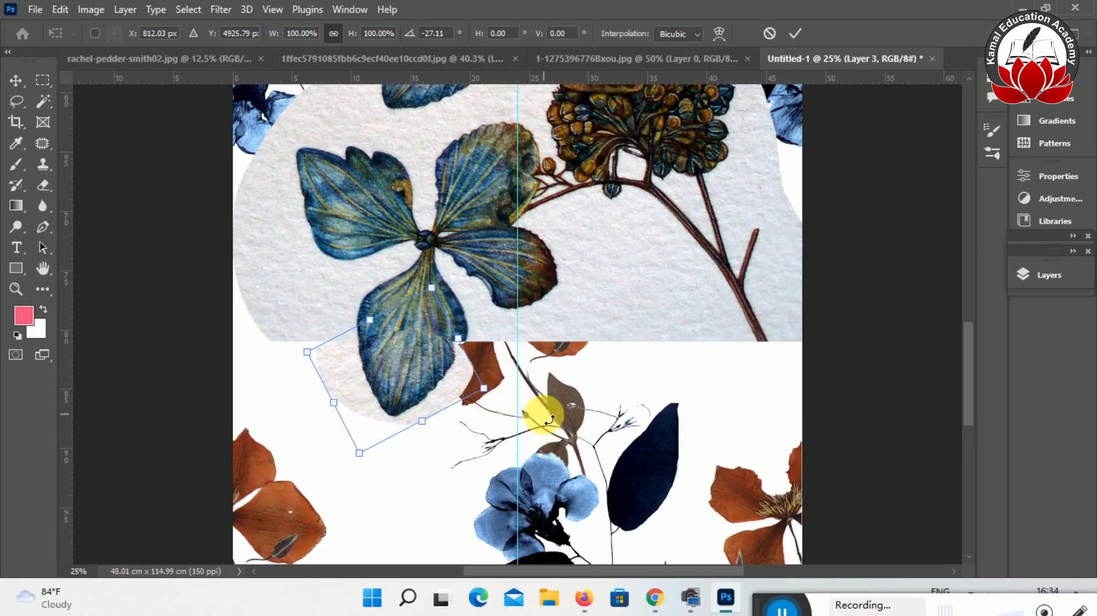
Reshape the petal copy to match the cut-off petal's width, about 121.75% by 113.46% with -20.55° rotation, and apply the transform.
drag(484, 393, 521, 397)
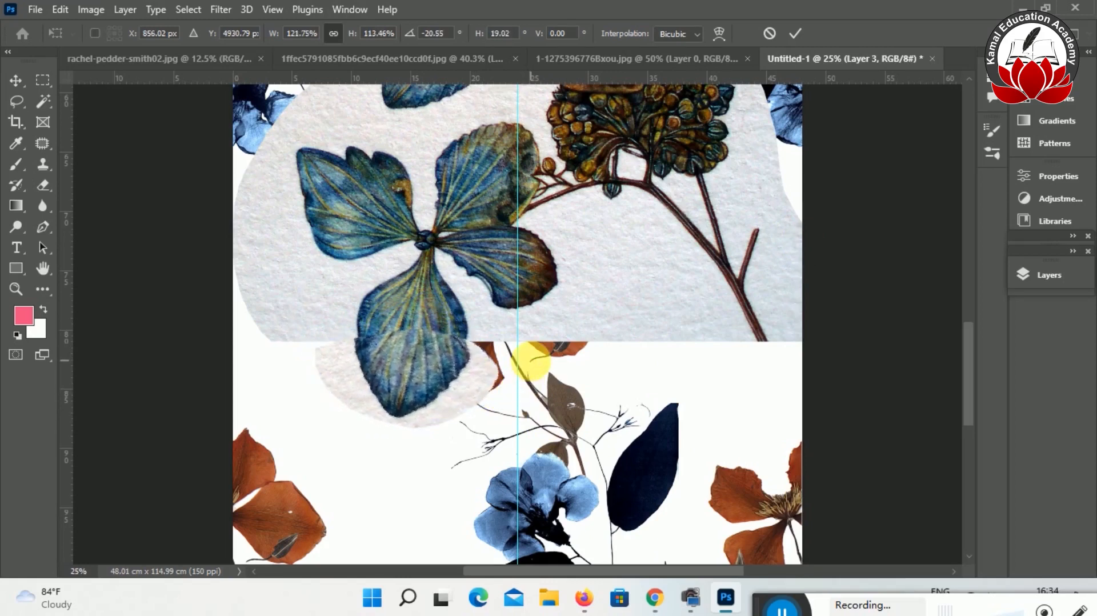
key(Return)
key(l)
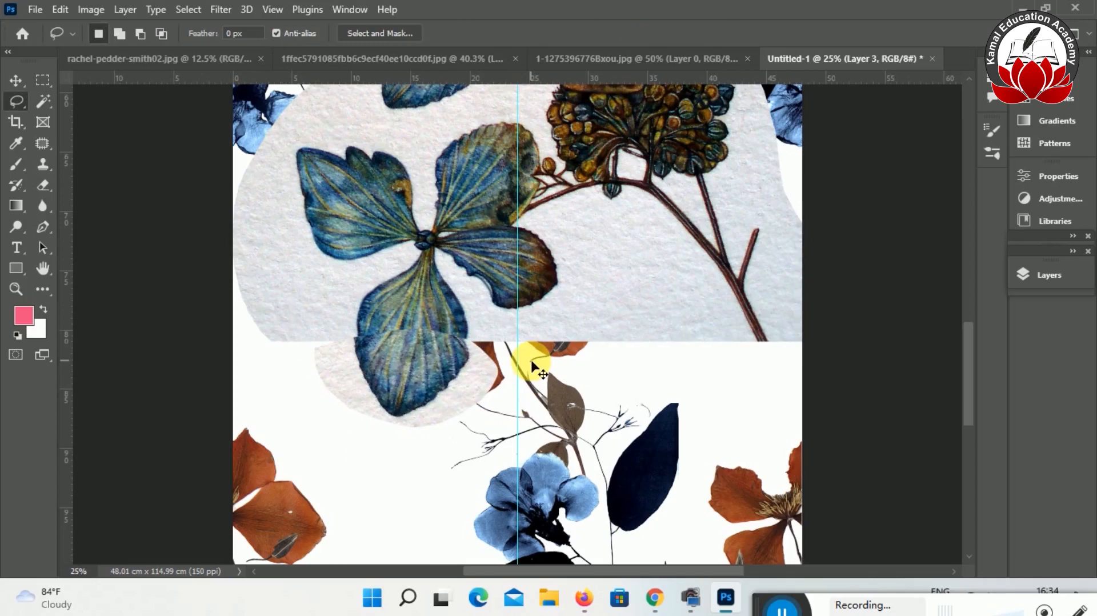
key(ctrl+t)
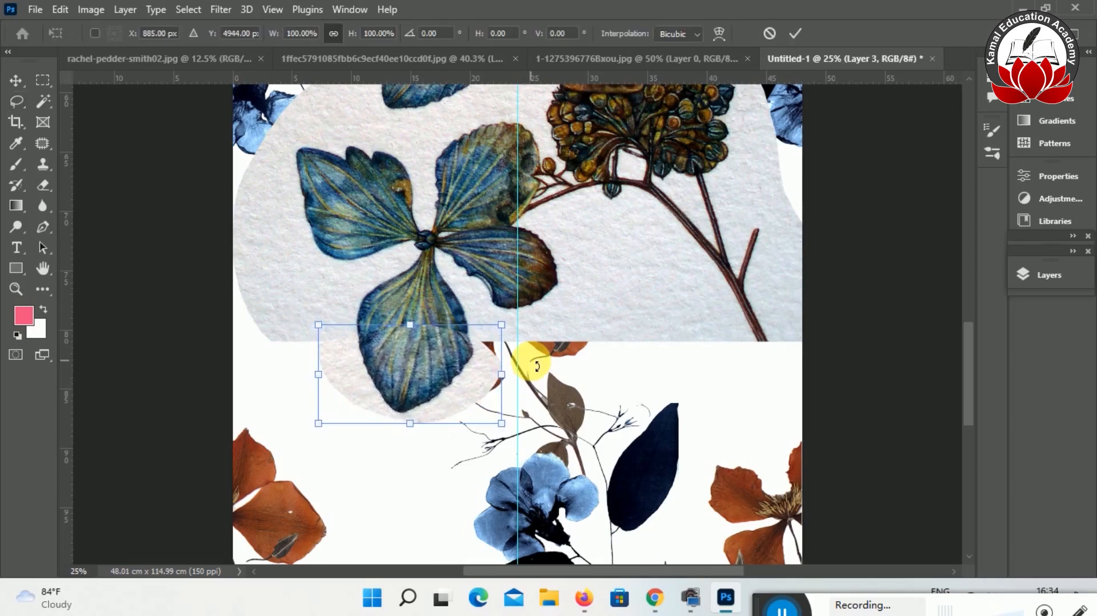
key(Return)
key(l)
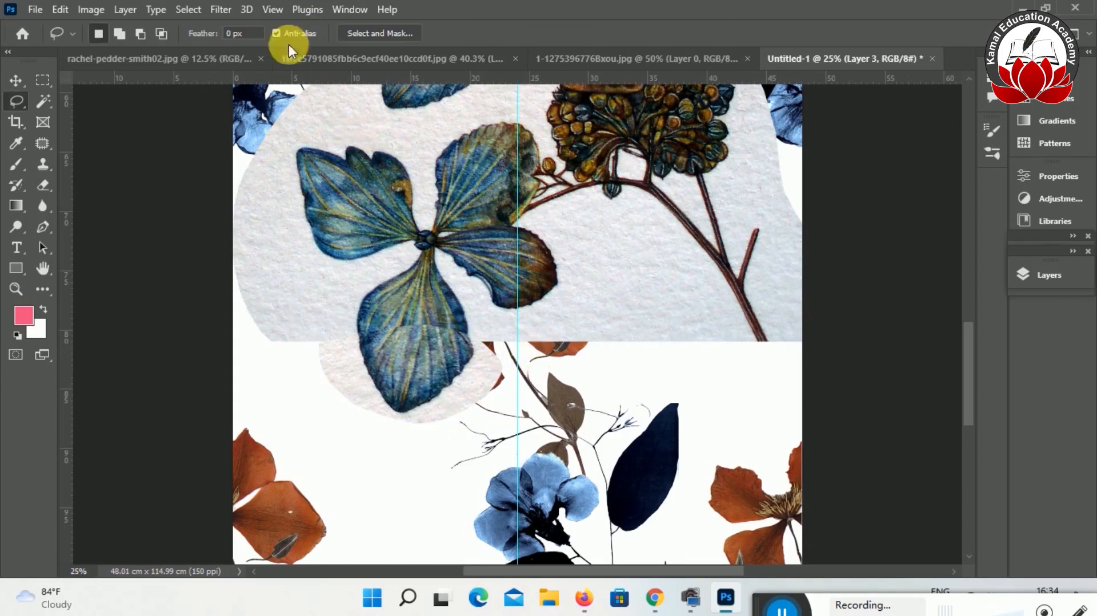
Set up the Eraser on the petal copy's layer with the soft round 30 px brush tip at 0% hardness.
click(1072, 276)
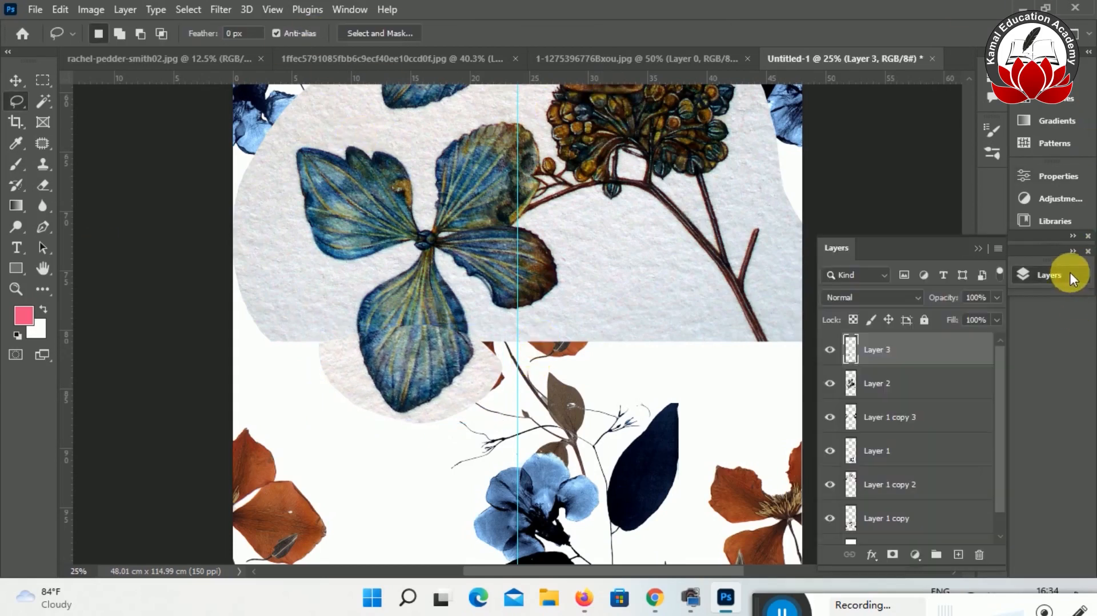
click(42, 186)
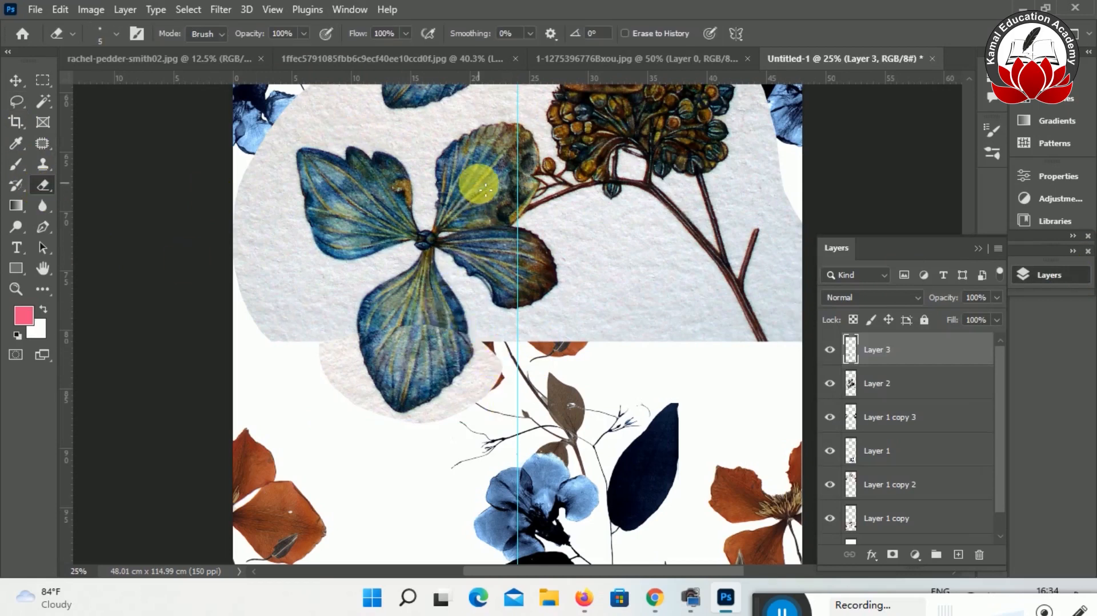
key(bracketright)
key(bracketright)
key(bracketright)
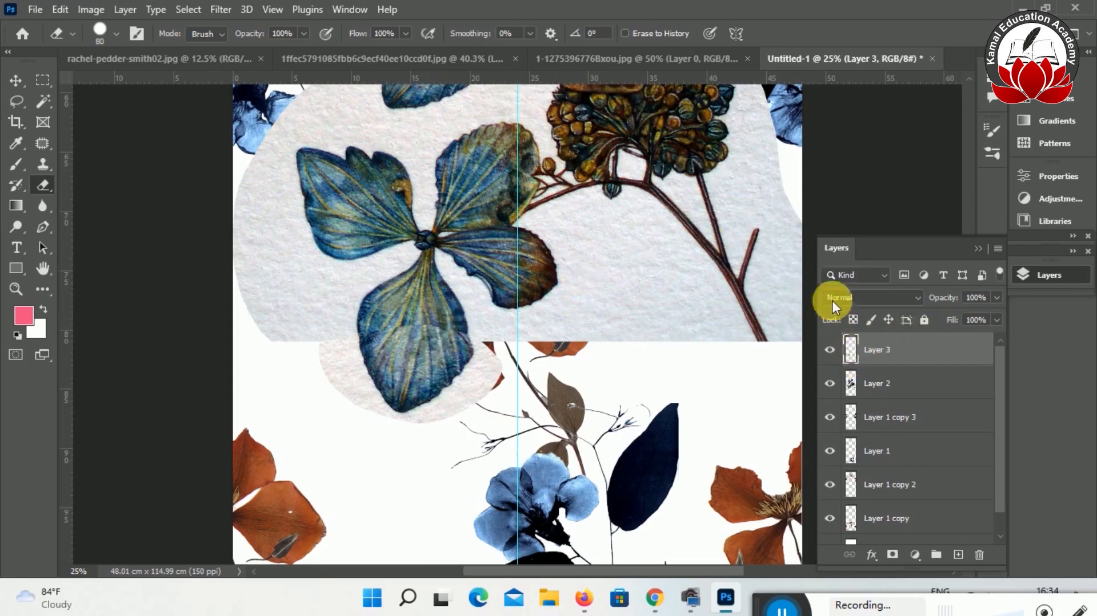
key(F5)
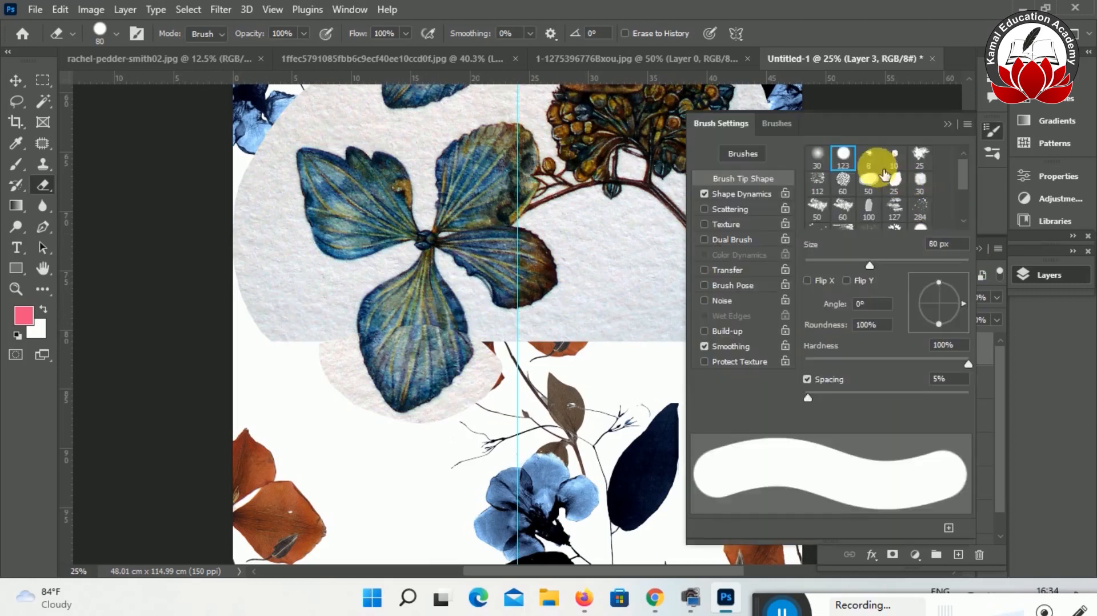
click(818, 156)
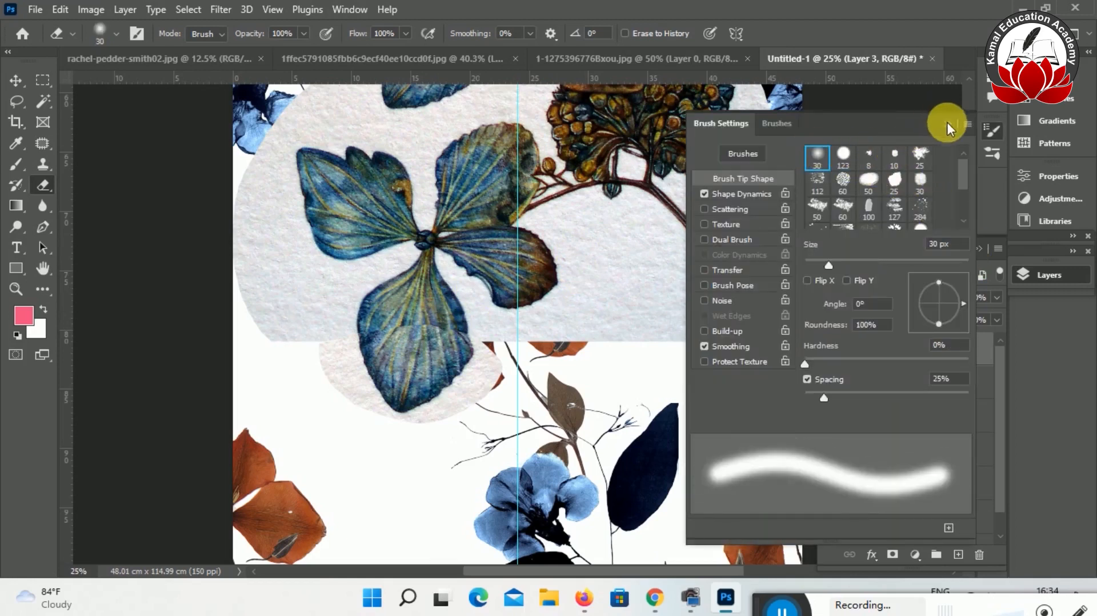
key(F5)
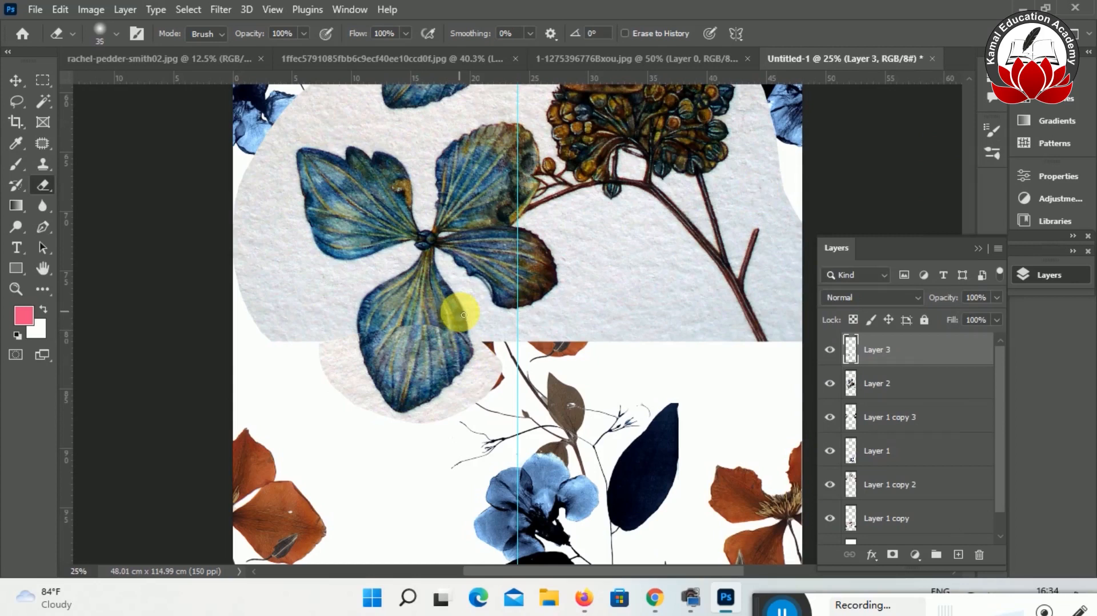
Enlarge the eraser to 125 px and blend the seam between the petal copy and the original petal.
key(bracketright)
key(bracketright)
key(bracketright)
key(bracketright)
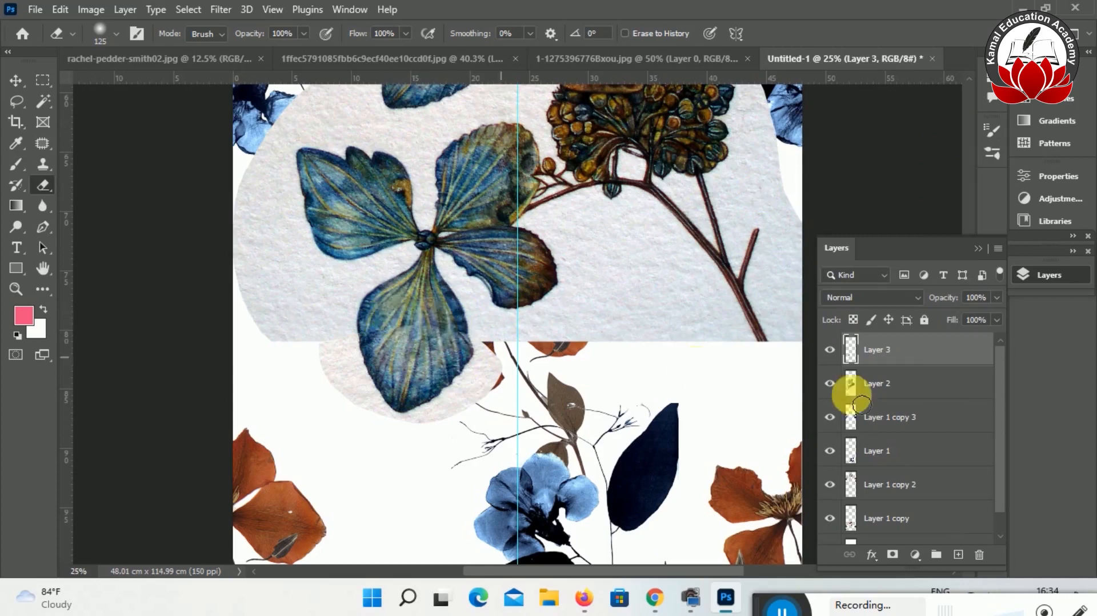
Merge the petal copy's layer with the blue four-petal flower layer.
click(885, 384)
ctrl+click(886, 358)
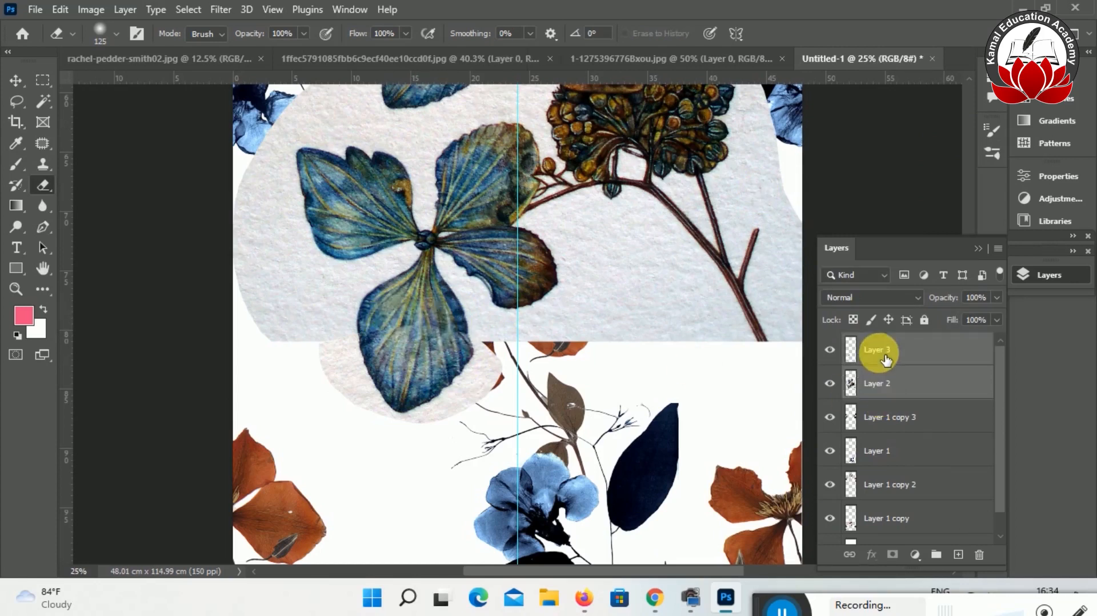
key(ctrl+e)
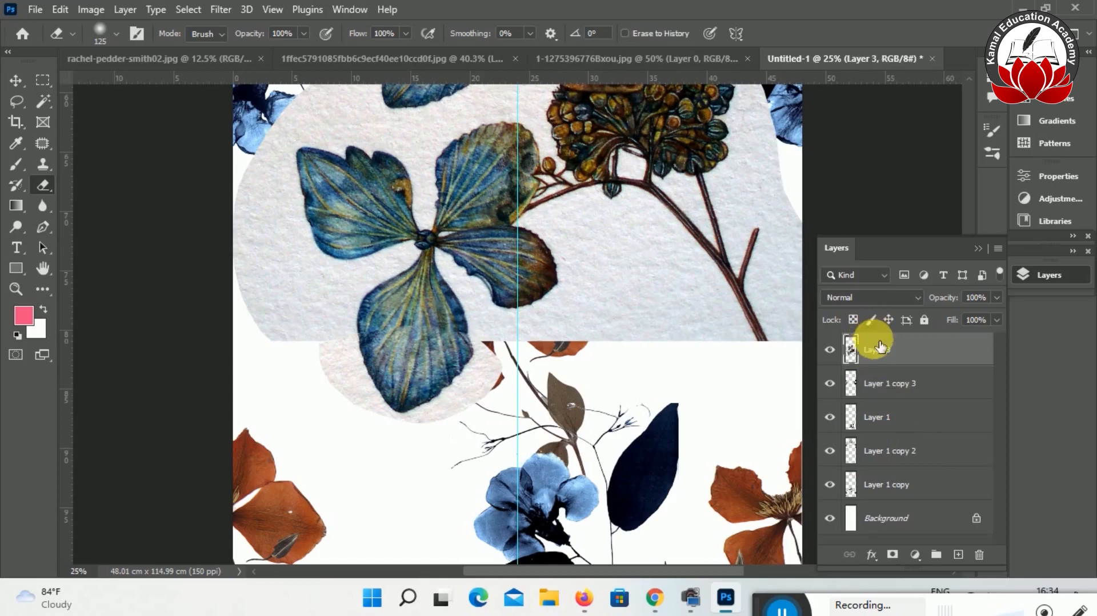
mouse_move(16, 611)
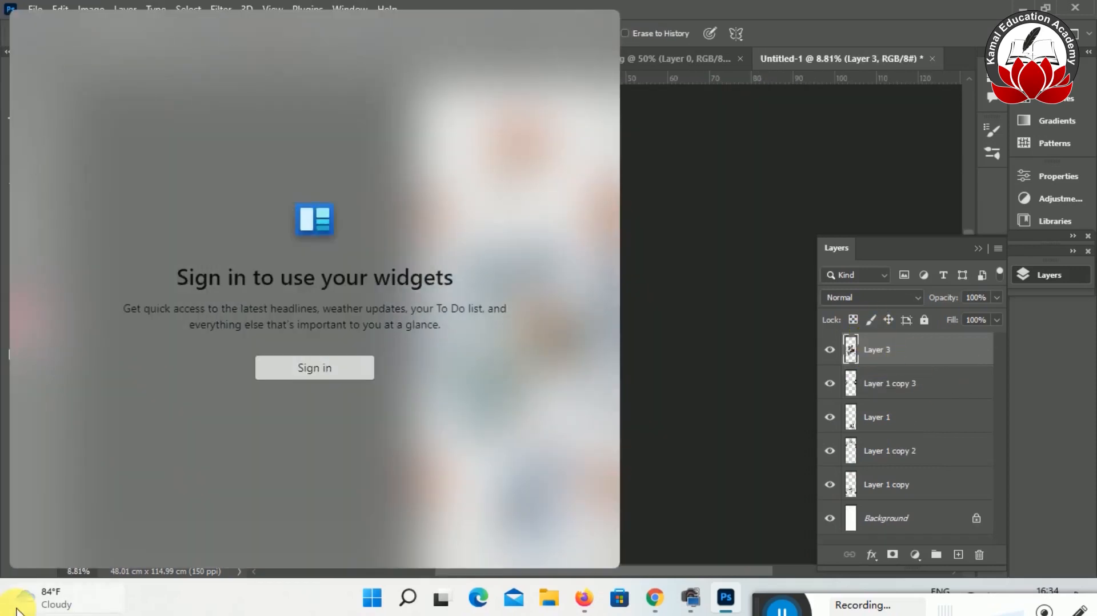
click(719, 285)
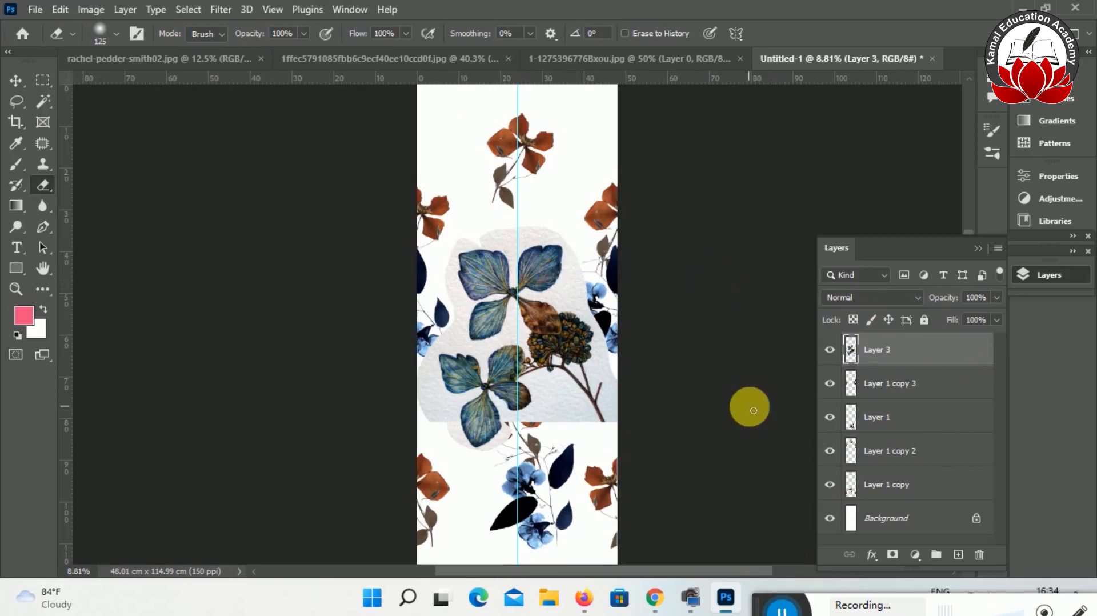
Send the merged flower layer directly above the Background layer and move it down the page.
click(978, 249)
drag(972, 285, 972, 331)
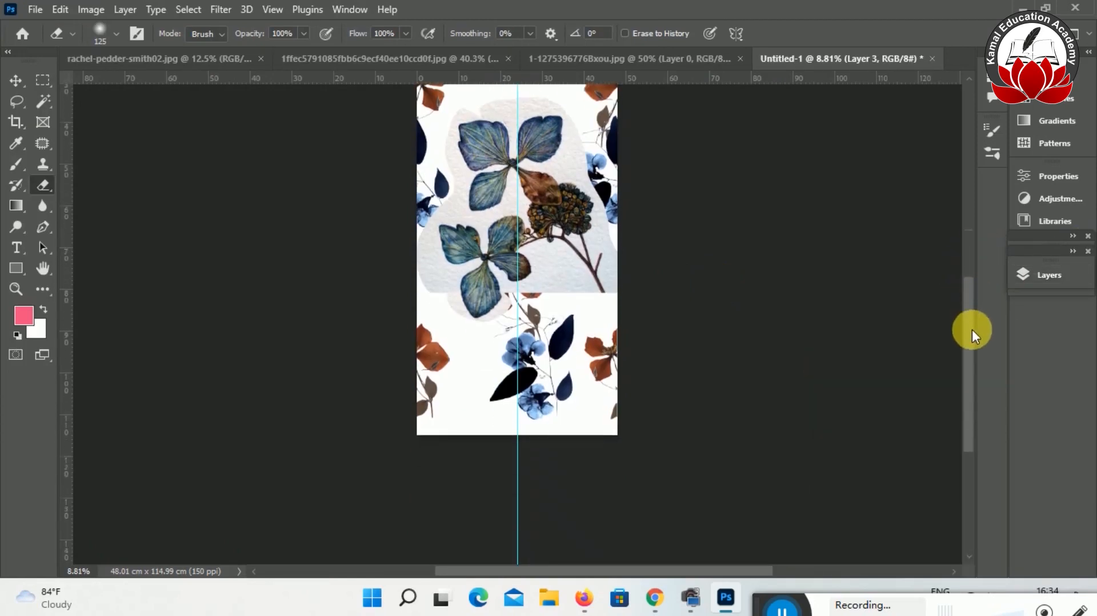
click(1048, 284)
drag(972, 342, 932, 490)
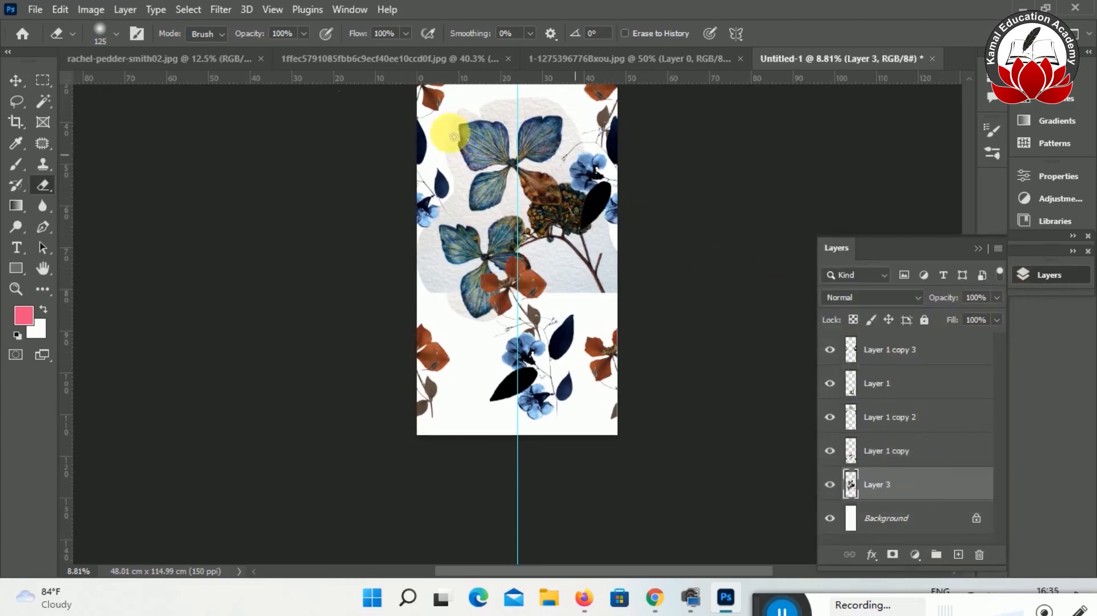
drag(482, 172, 482, 244)
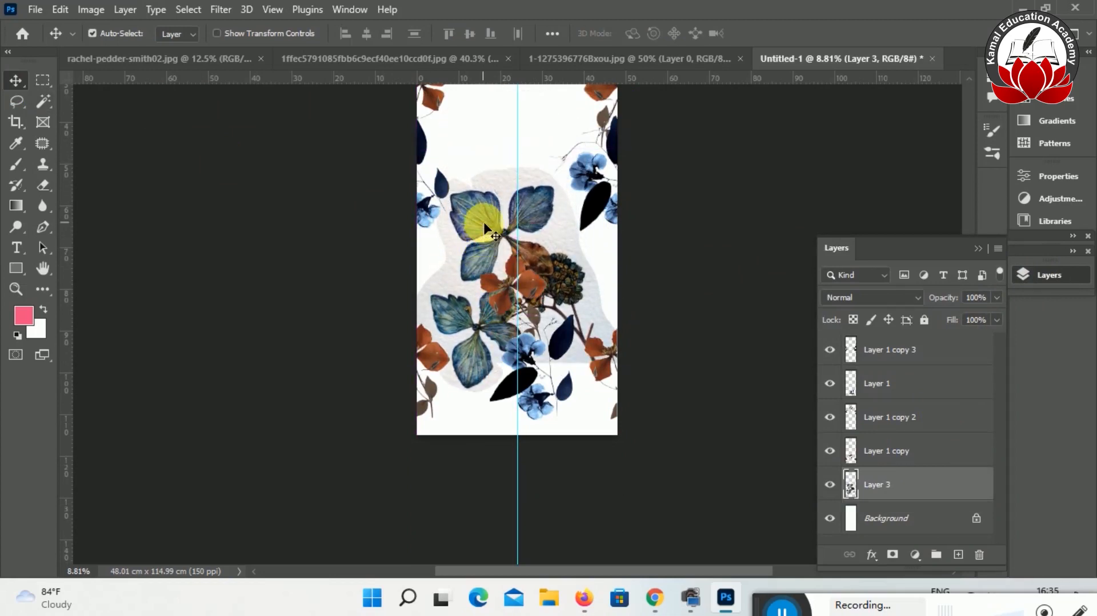
Duplicate the merged flower layer and move the copy up to the top part of the page.
drag(403, 271, 405, 265)
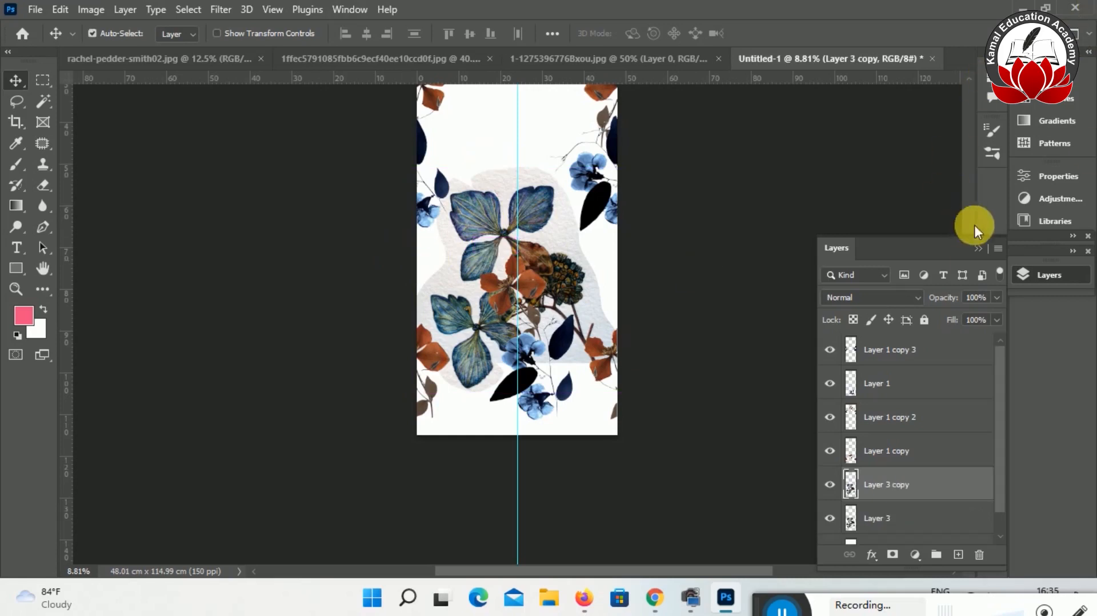
click(978, 247)
drag(969, 291, 977, 209)
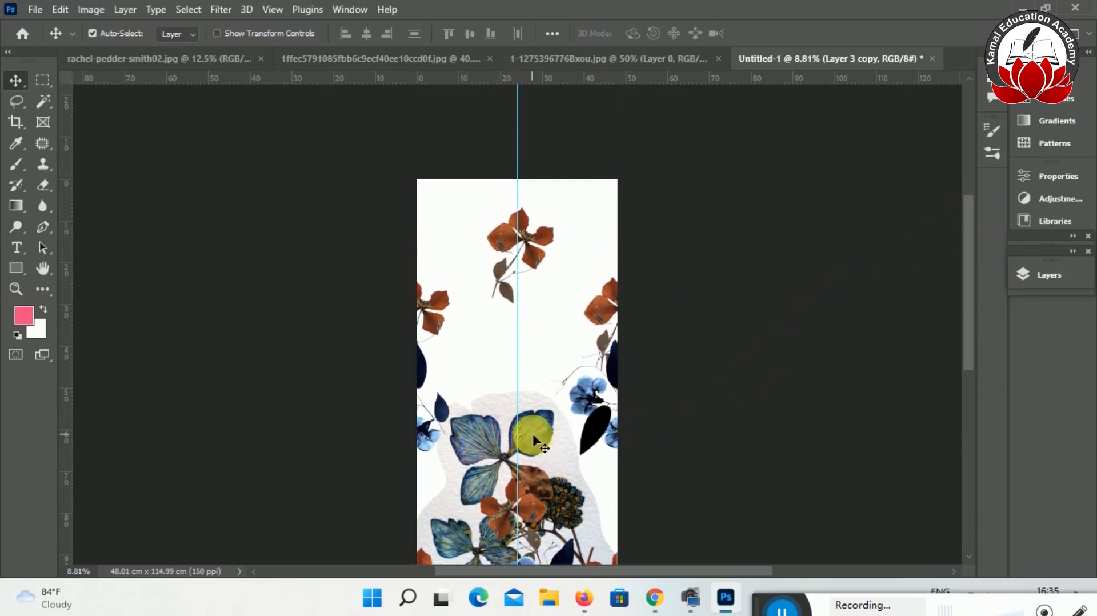
drag(534, 438, 530, 228)
Flip the upper copy of the herbarium flowers horizontally and shift it slightly down and to the left.
key(ctrl+t)
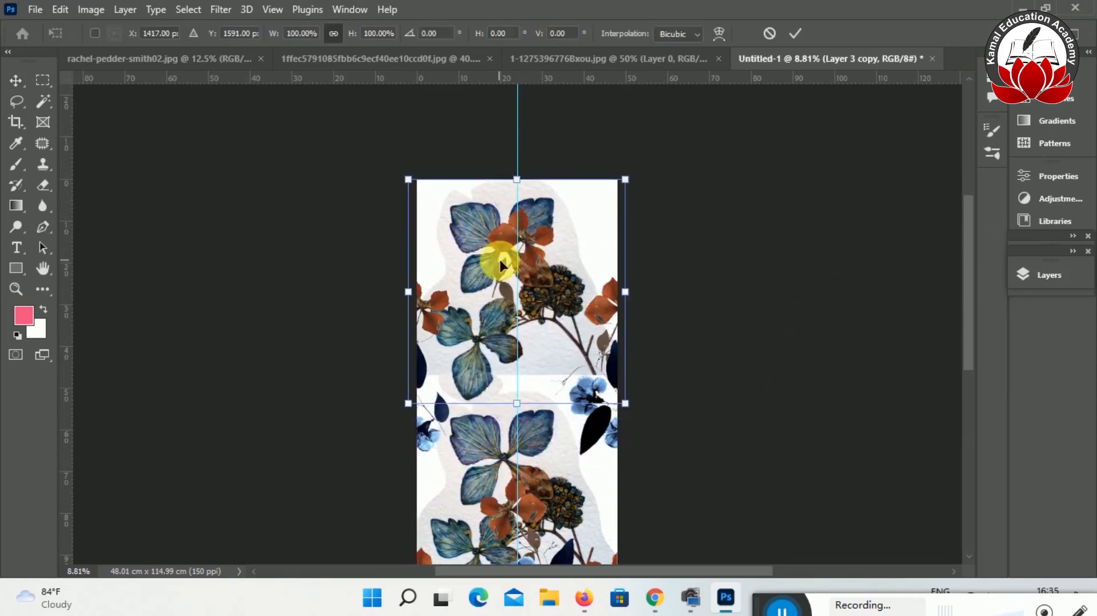
right_click(499, 240)
click(572, 555)
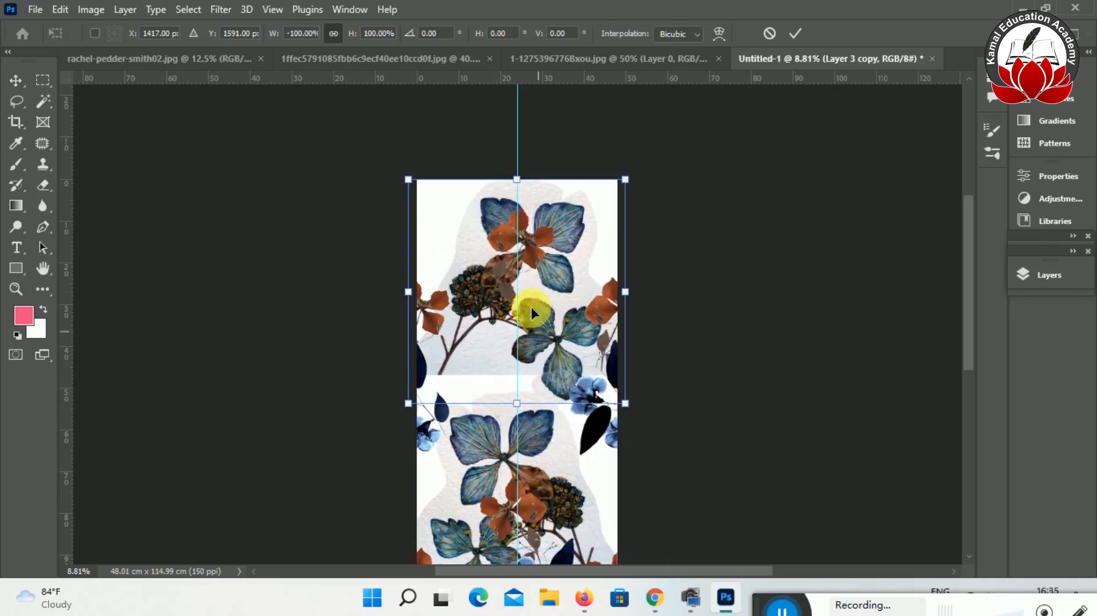
drag(474, 333, 460, 356)
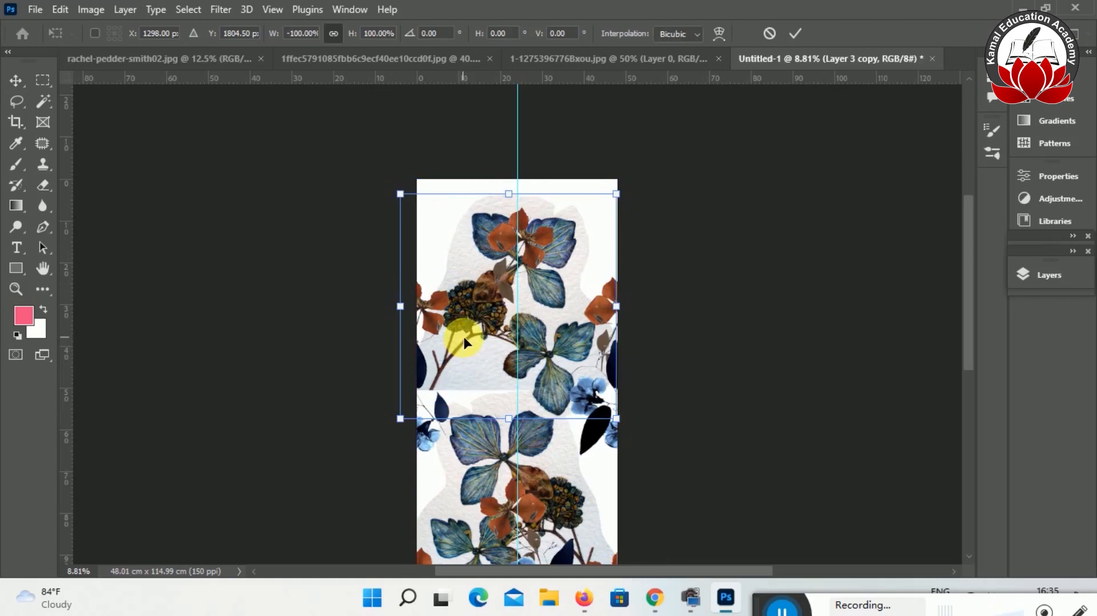
key(Return)
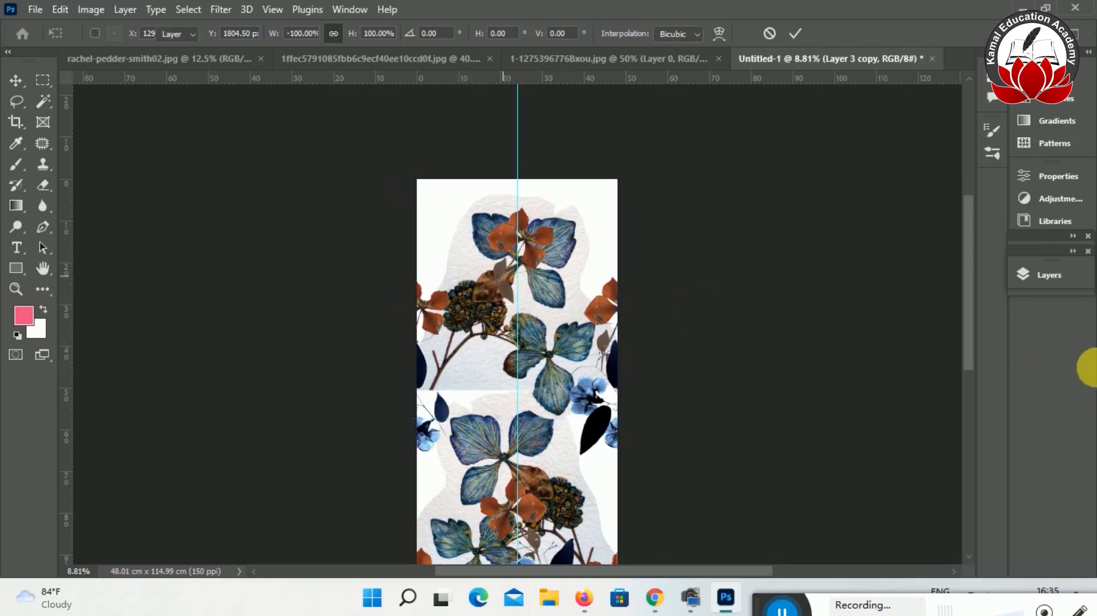
Merge Layer 3 copy and Layer 3 so both herbarium flower groups share one layer.
click(1058, 276)
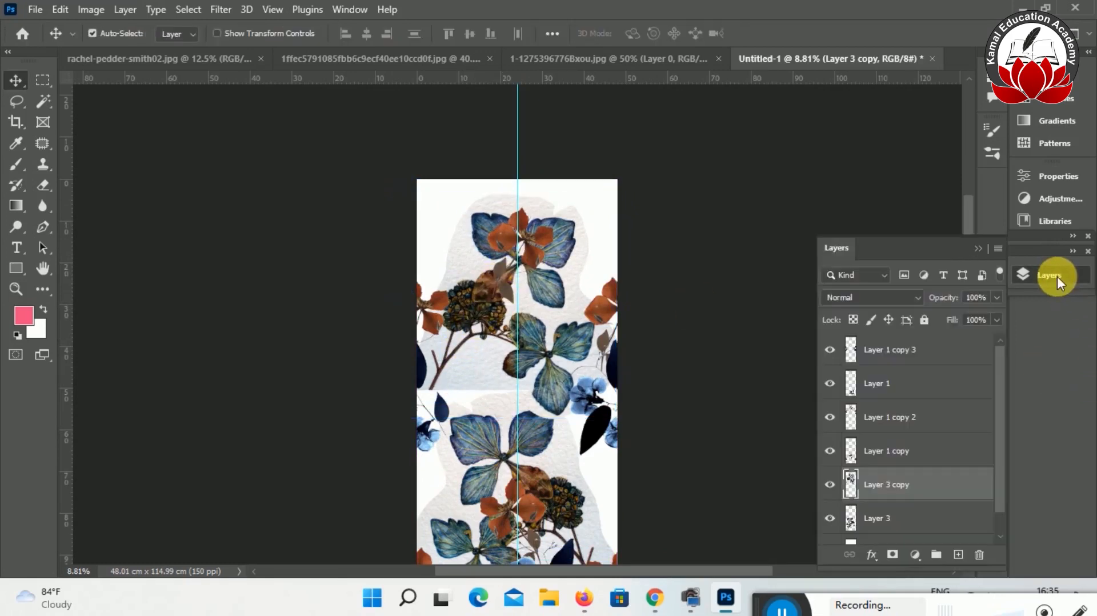
shift+click(903, 521)
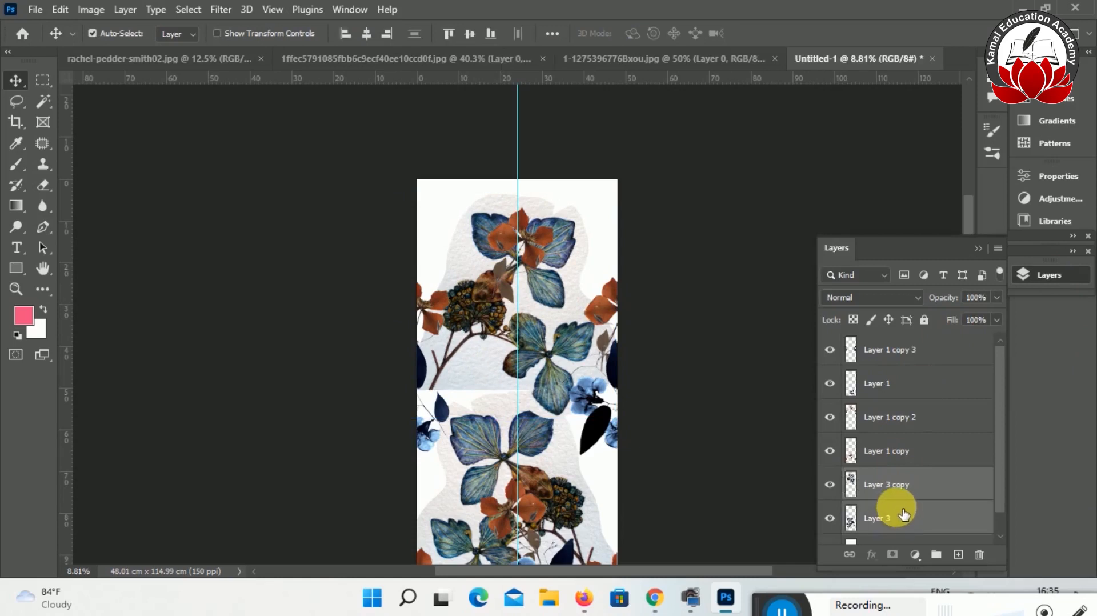
key(ctrl+e)
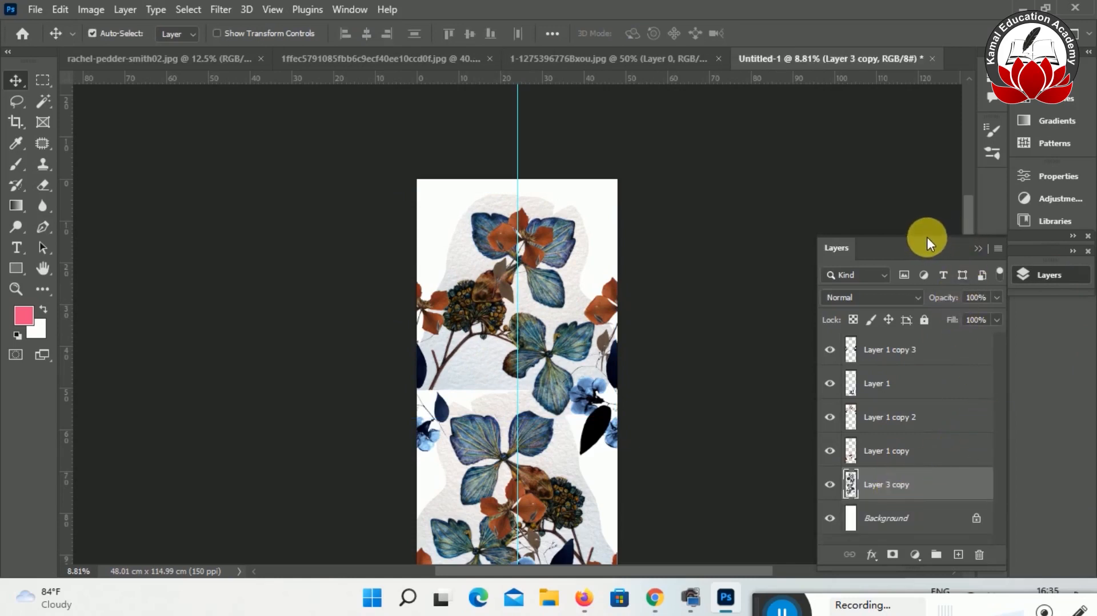
Enlarge the workspace and Layers list, and sample light blue #8fc6f9 from the small blue flower as the foreground colour.
key(f)
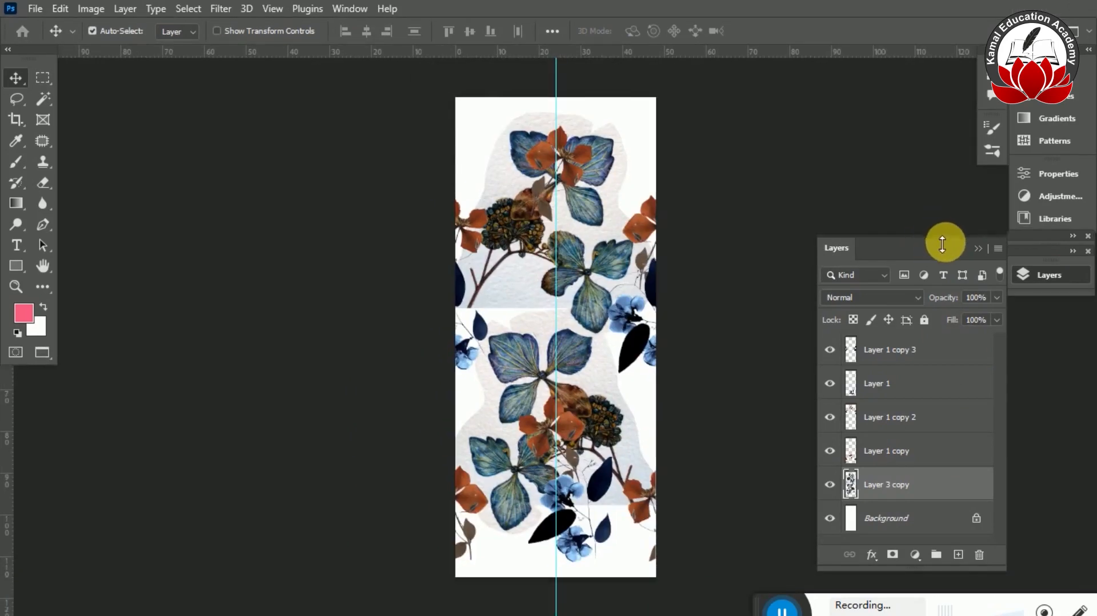
drag(942, 243, 926, 122)
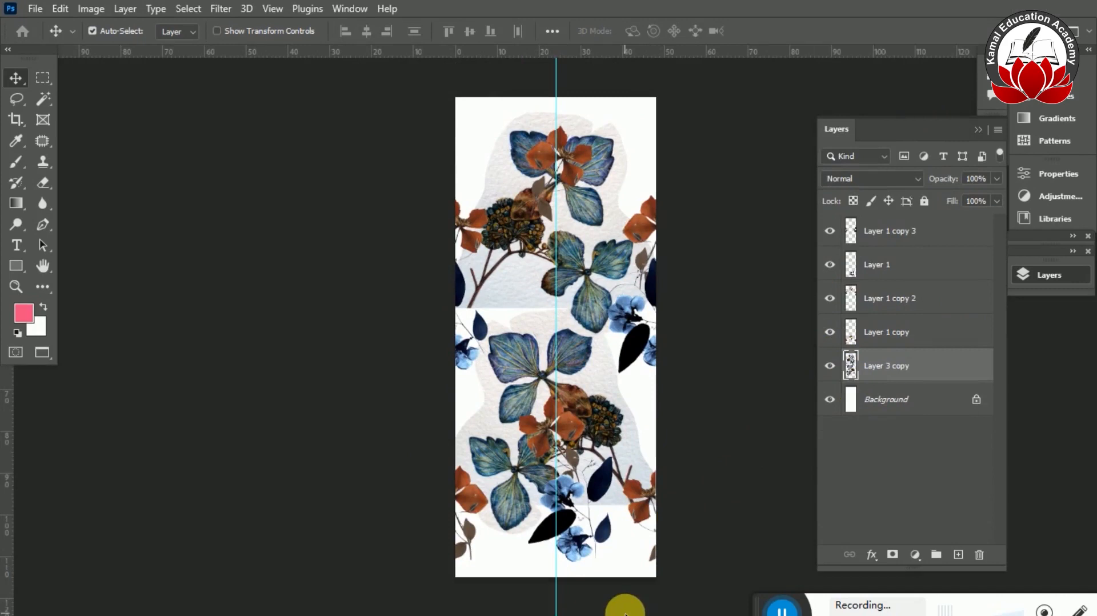
key(ctrl+plus)
key(ctrl+plus)
key(ctrl+plus)
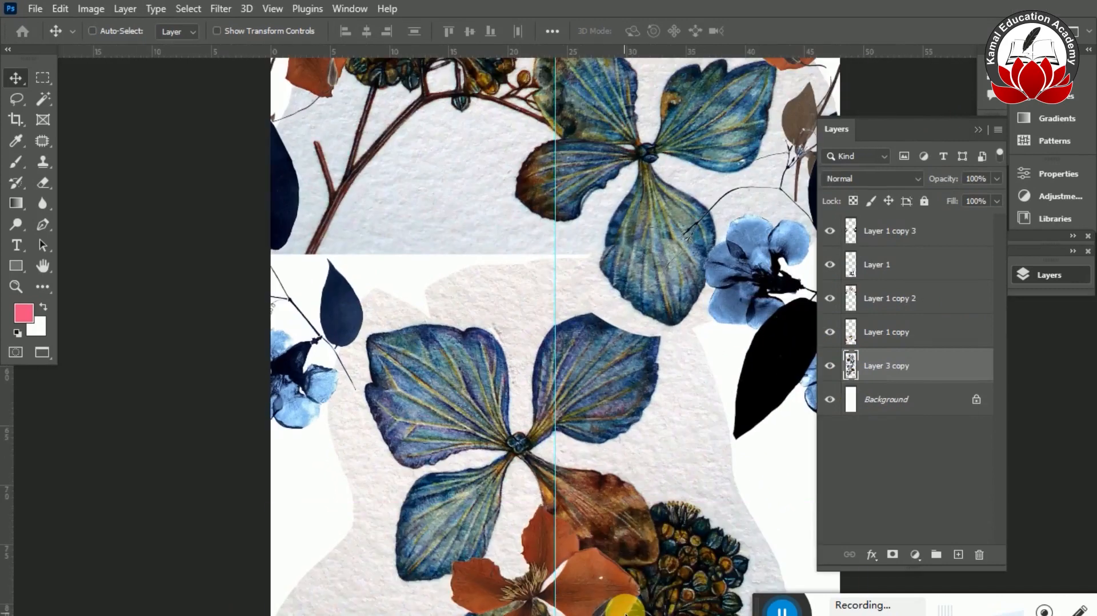
key(ctrl+plus)
key(ctrl+plus)
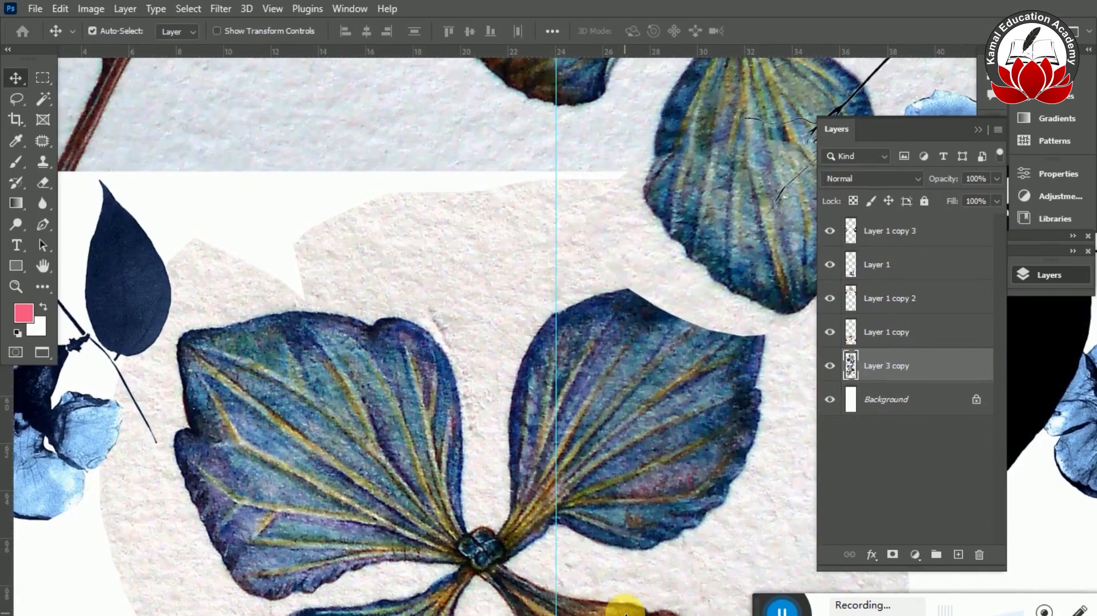
click(29, 316)
click(85, 429)
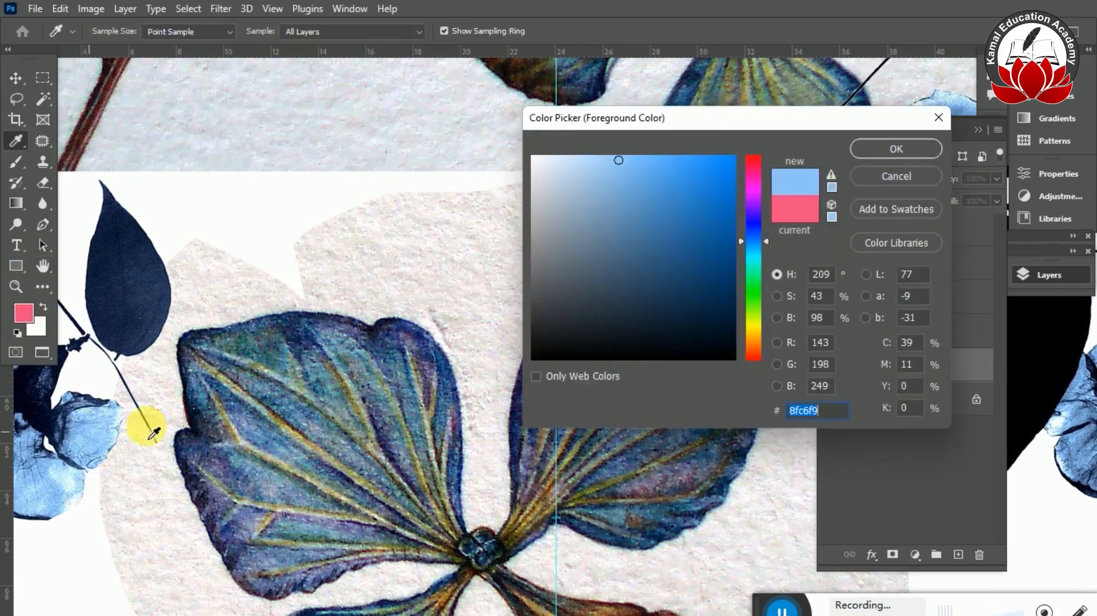
click(896, 149)
key(v)
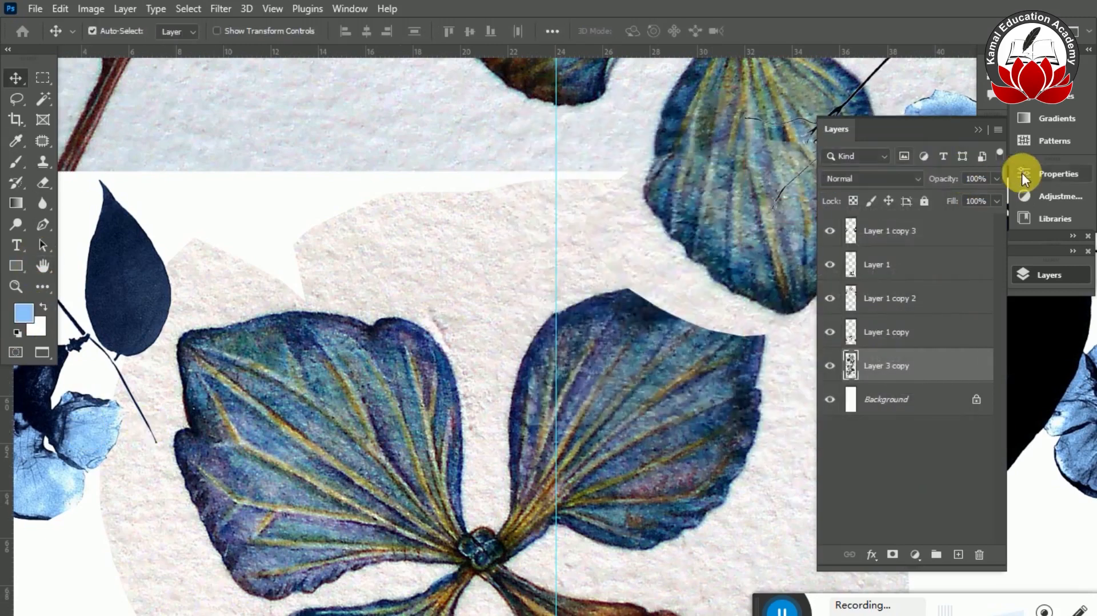
Unlock the Background layer and fill it with the light blue foreground colour.
click(883, 399)
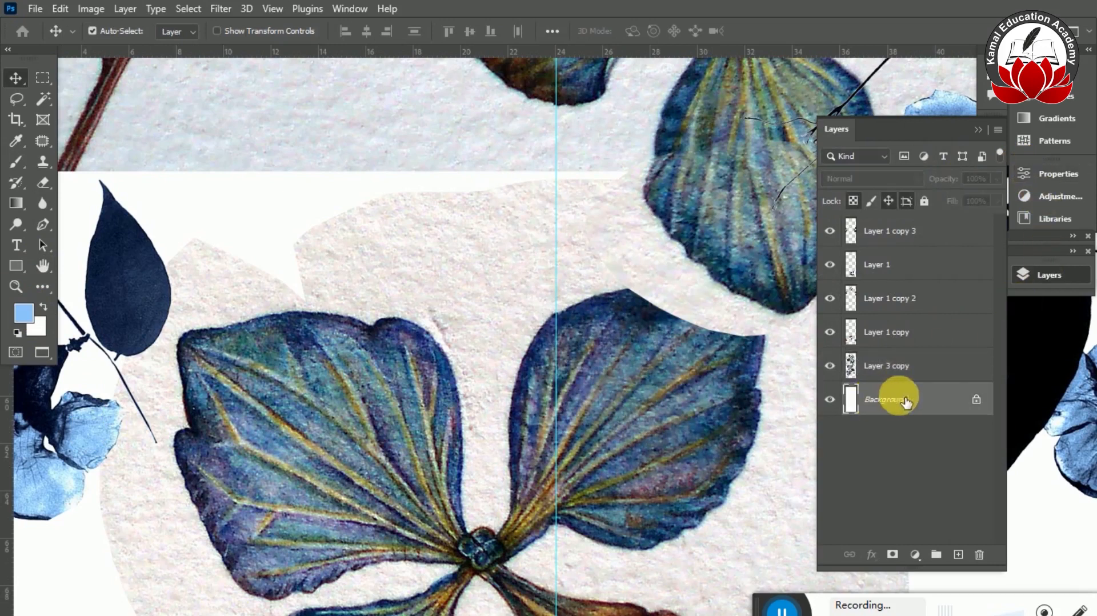
click(976, 399)
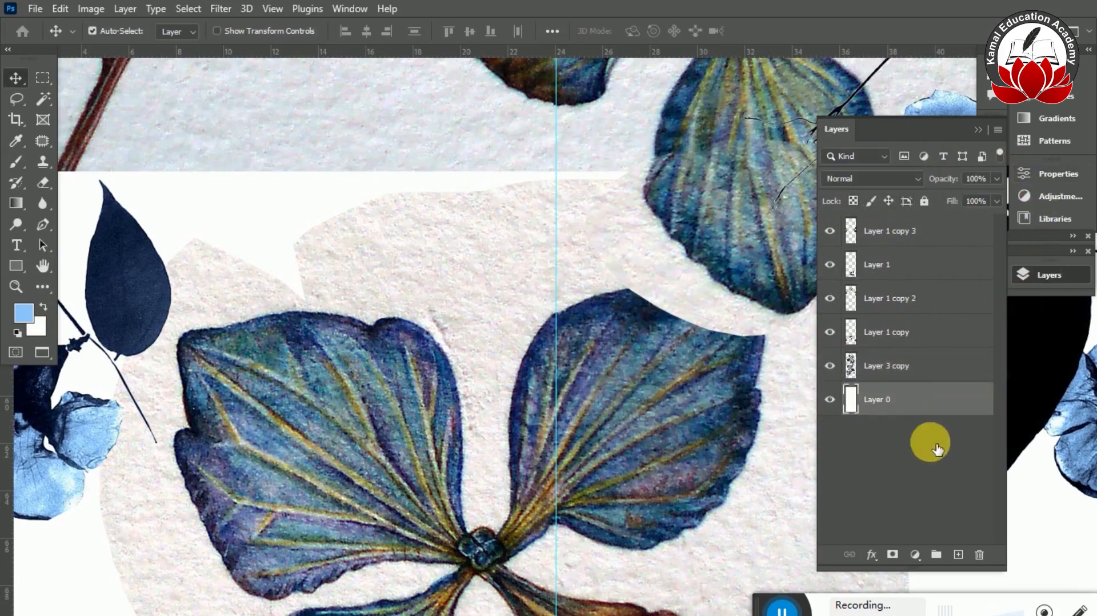
key(alt+BackSpace)
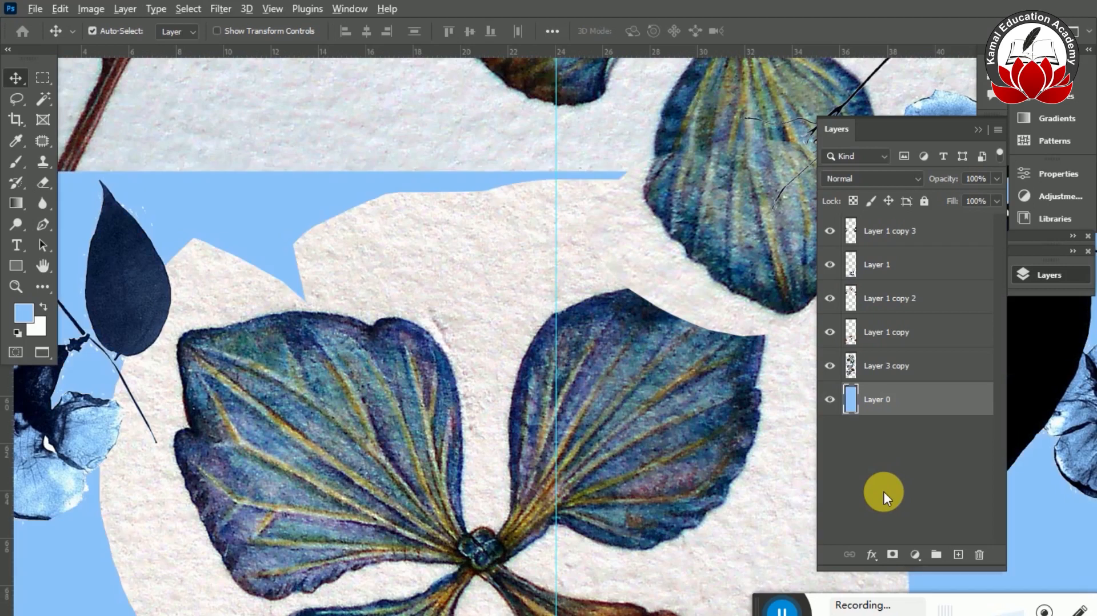
key(ctrl+0)
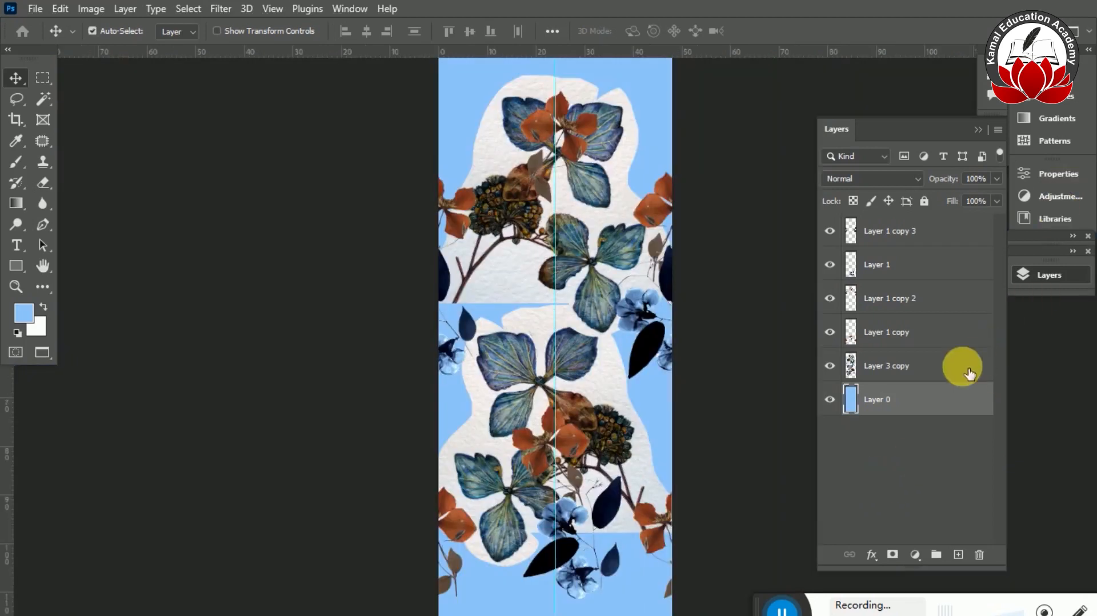
Compare blend modes on the merged herbarium flower layer and set it to Darker Color.
click(938, 365)
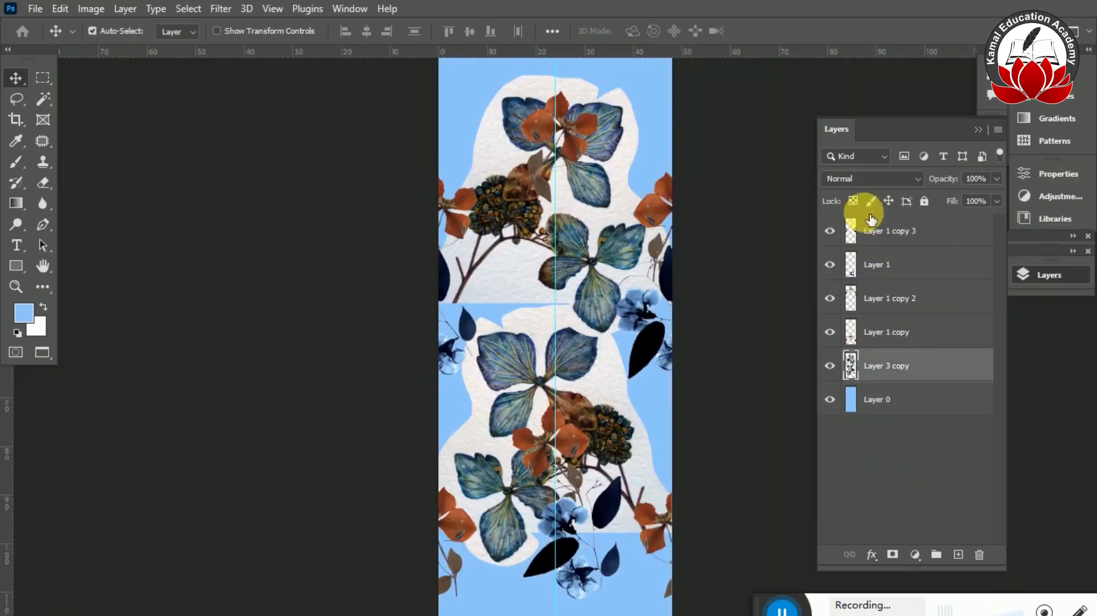
click(867, 178)
key(Down)
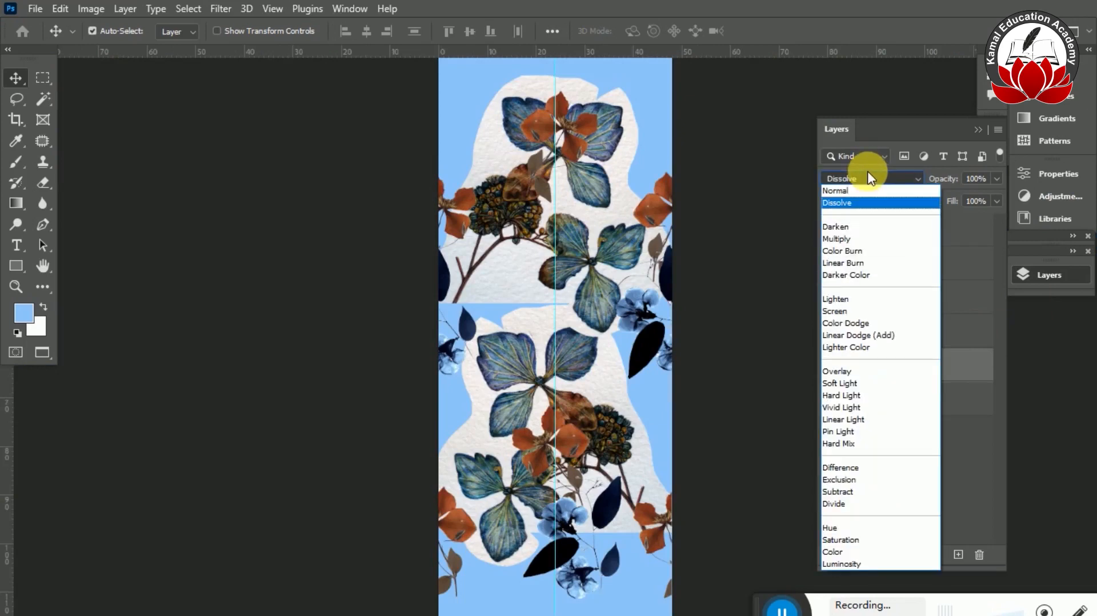
key(Down)
key(Down)
key(Down)
key(Down)
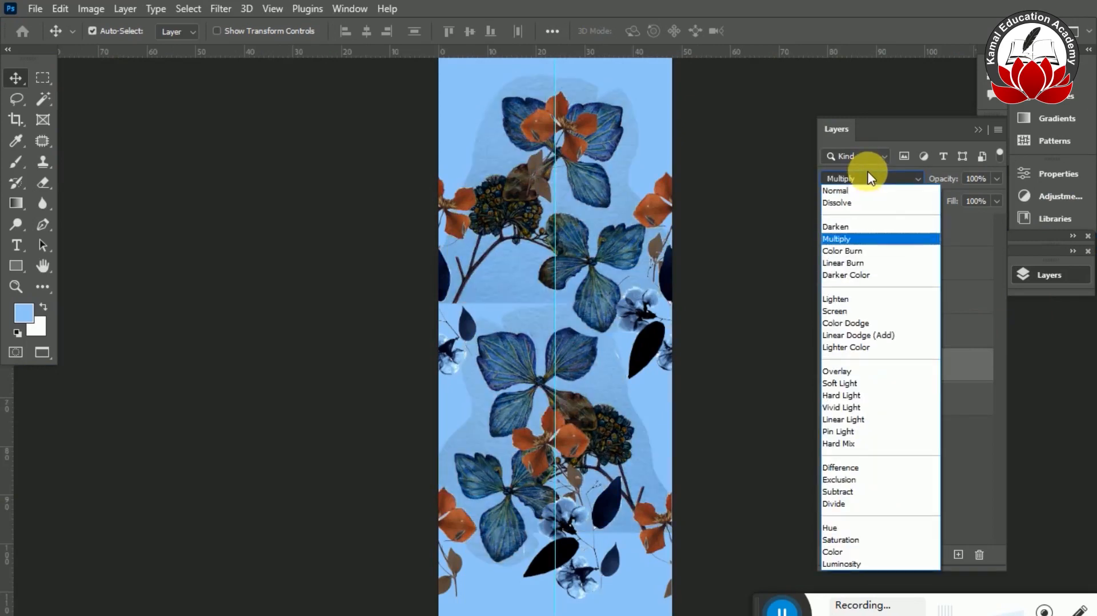
key(Down)
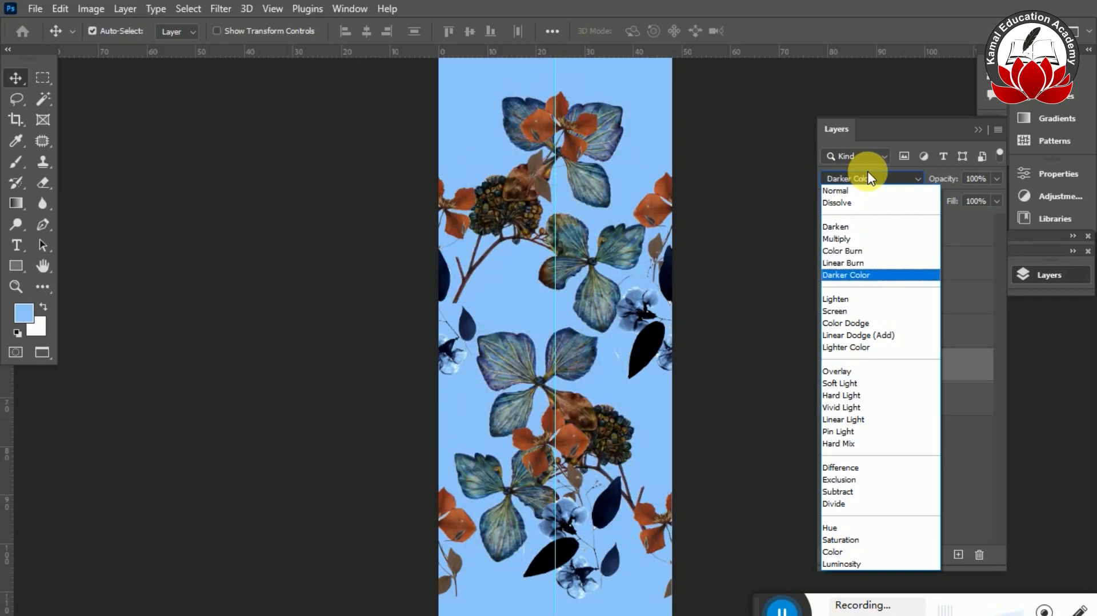
key(Down)
key(Down)
key(Down)
key(Down)
key(Down)
key(Down)
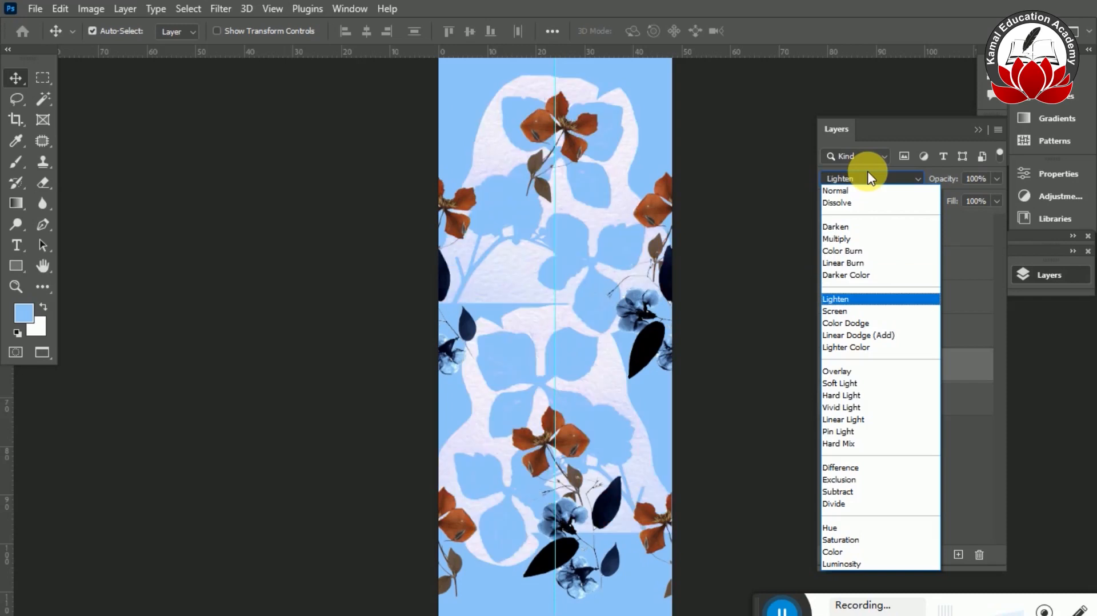
key(Down)
key(Down)
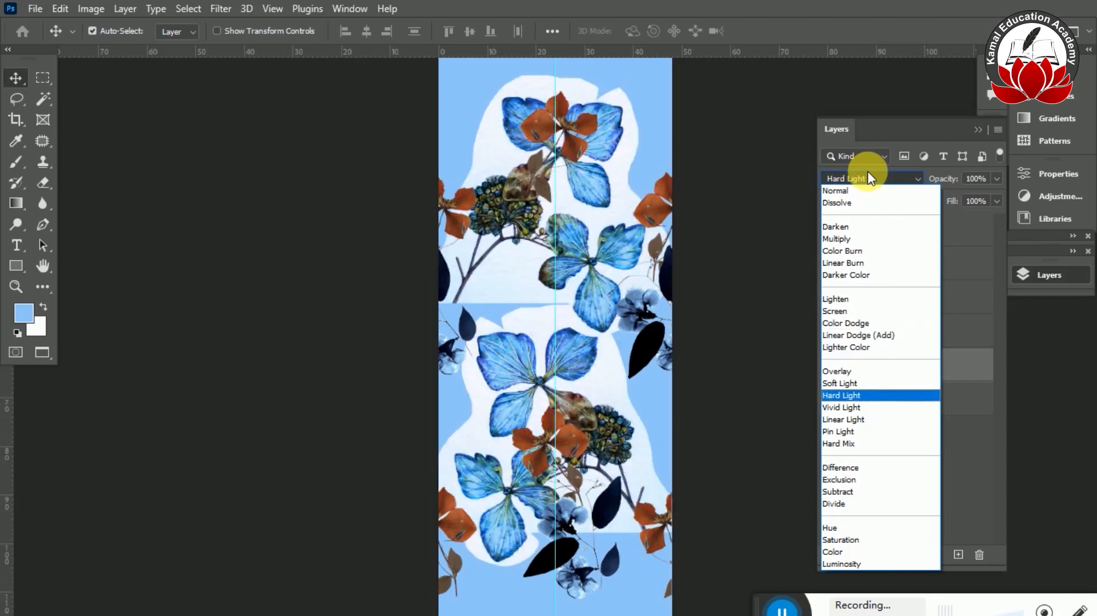
key(Down)
key(Down)
key(Down)
key(Down)
key(Down)
key(Down)
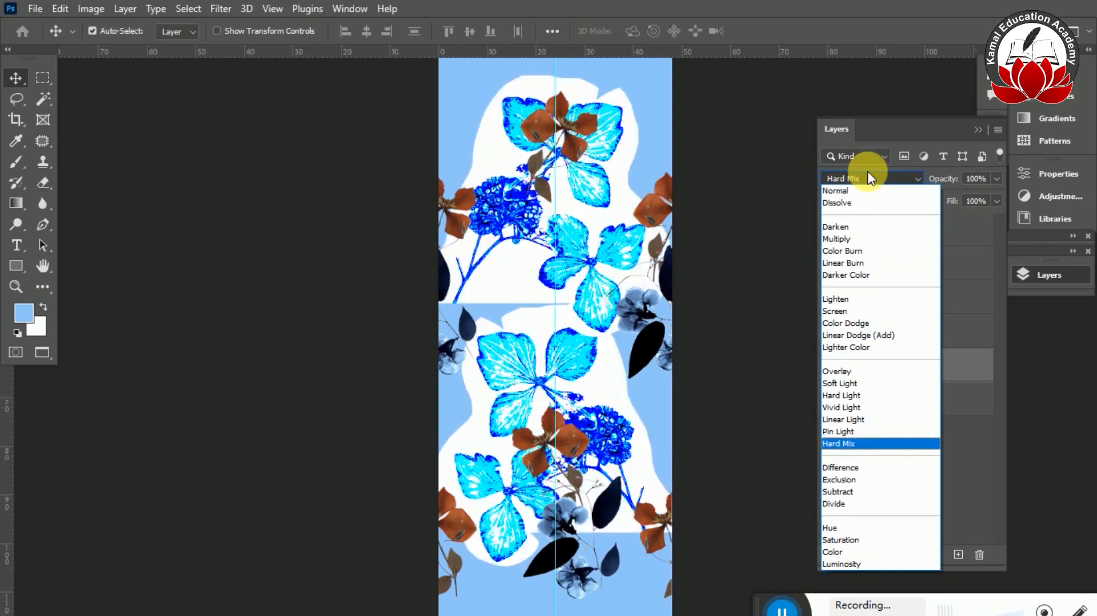
key(Down)
key(Down)
key(Down)
key(Down)
key(Down)
key(Down)
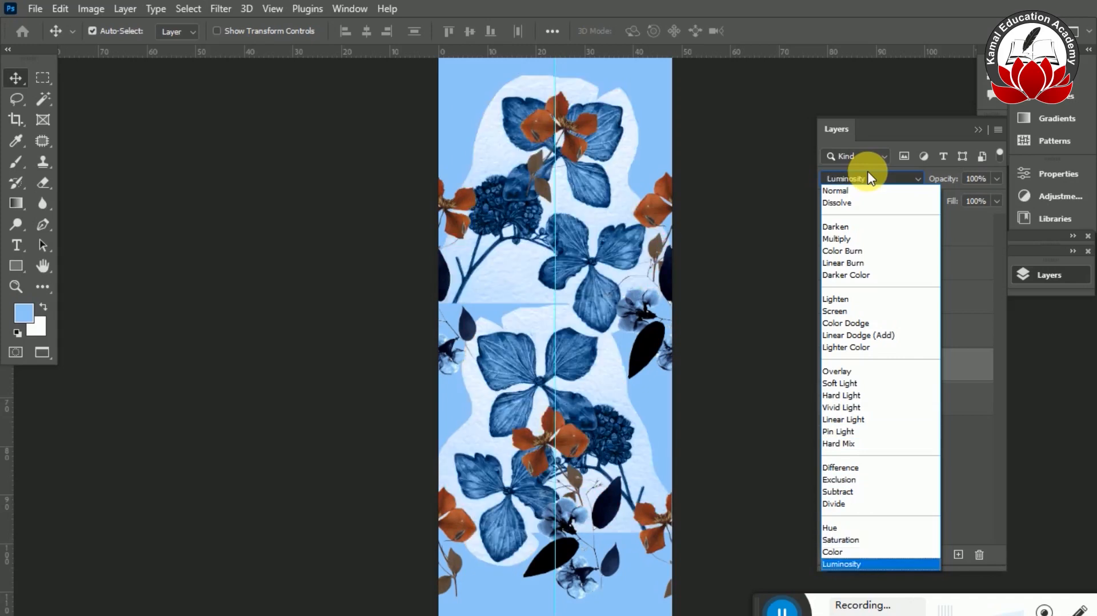
key(Up)
key(Up)
key(Up)
key(Up)
key(Up)
key(Up)
key(Up)
key(Up)
key(Up)
key(Up)
key(Up)
key(Up)
key(Up)
key(Up)
key(Up)
key(Up)
key(Up)
key(Up)
key(Up)
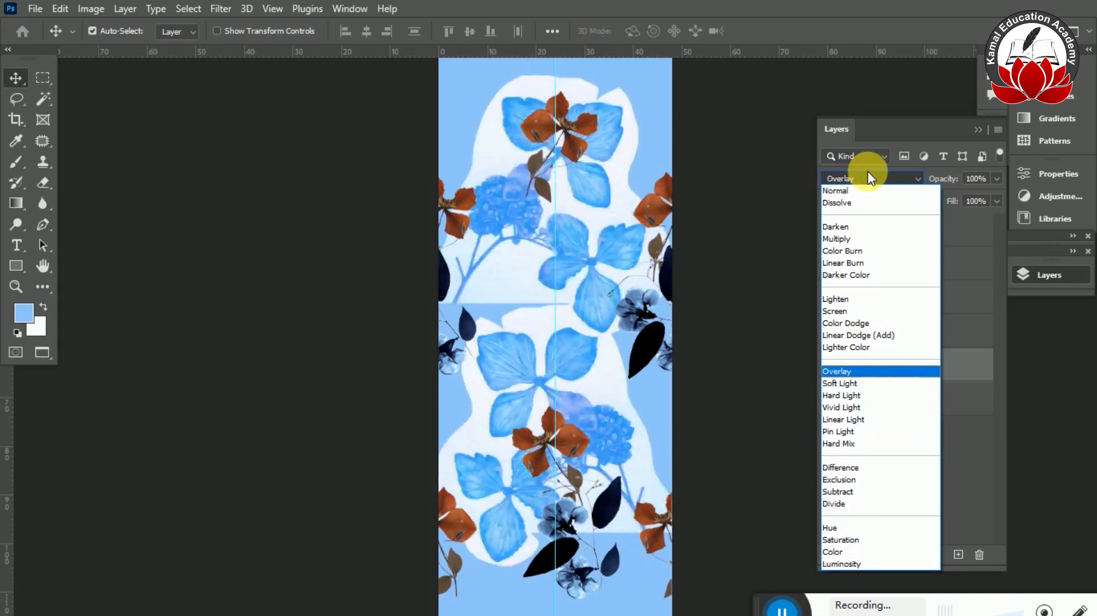
key(Up)
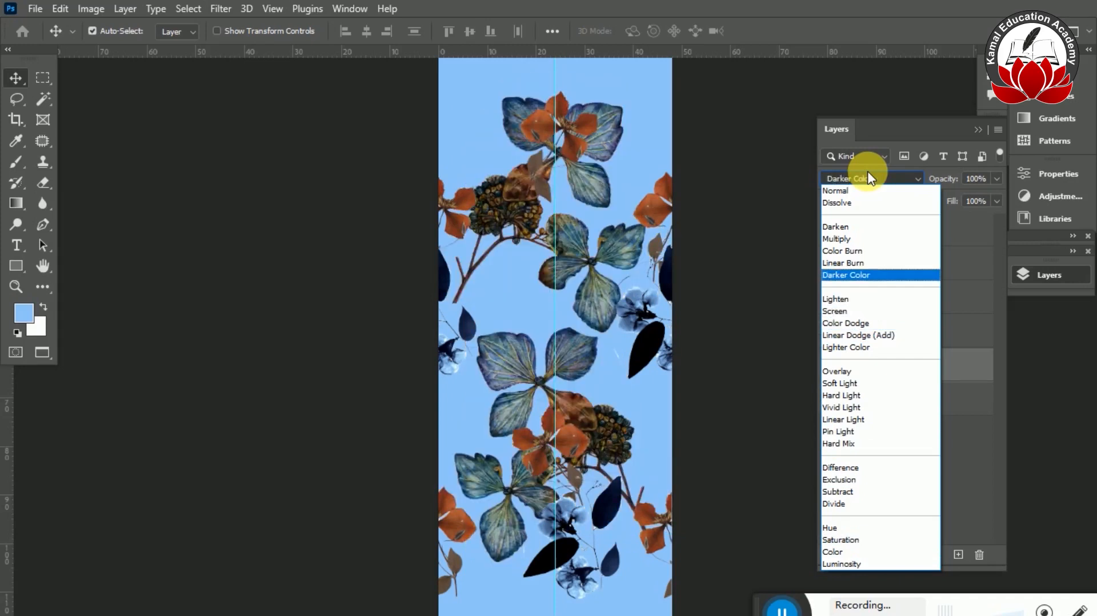
key(Return)
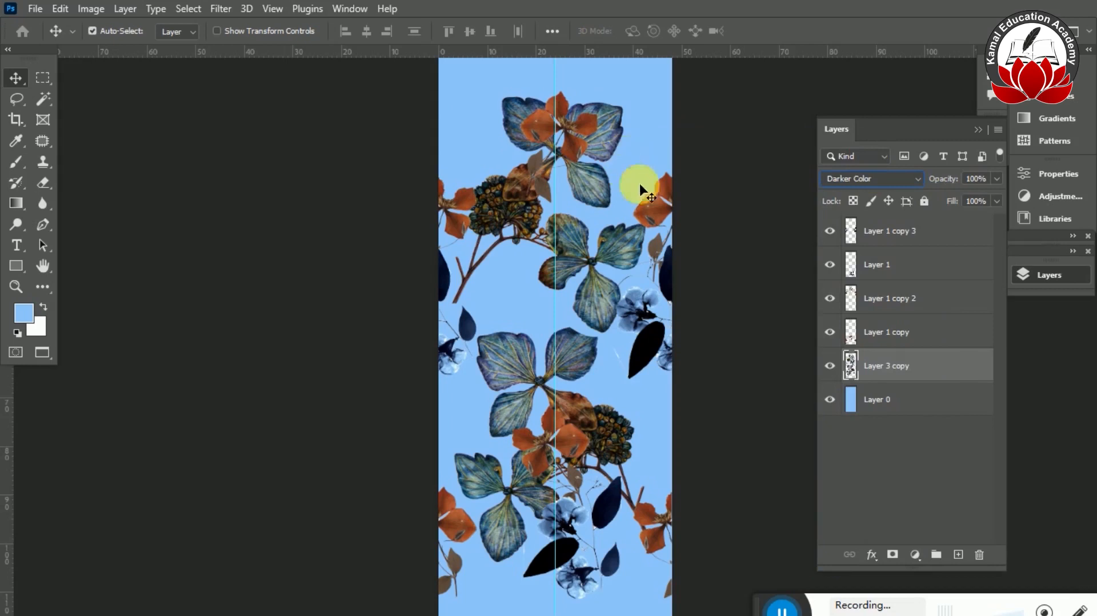
Try an opacity of 50% on the herbarium flower layer.
click(991, 182)
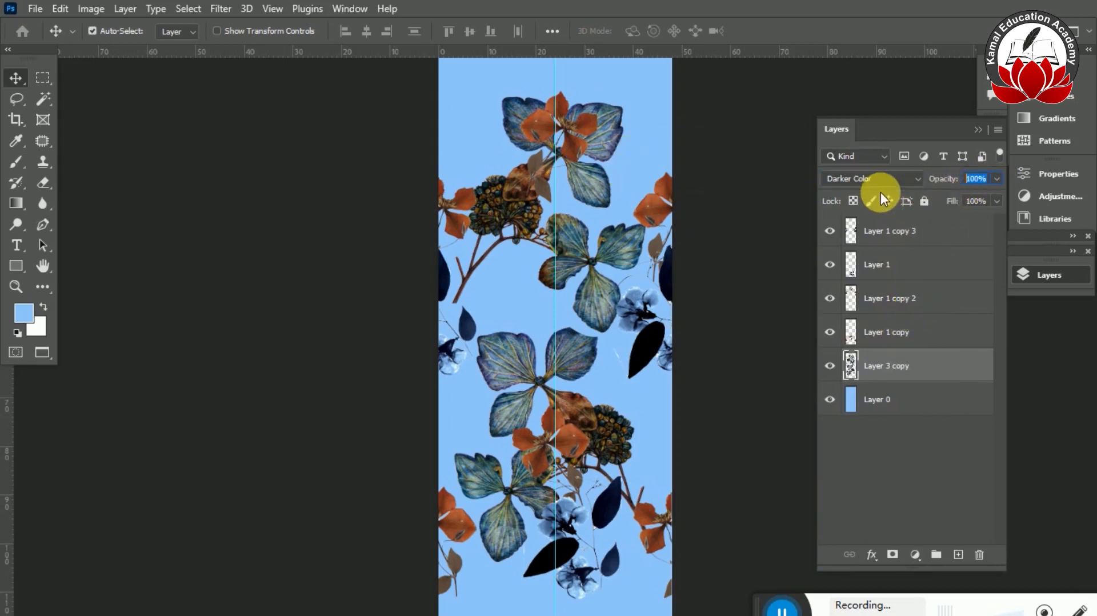
text(50)
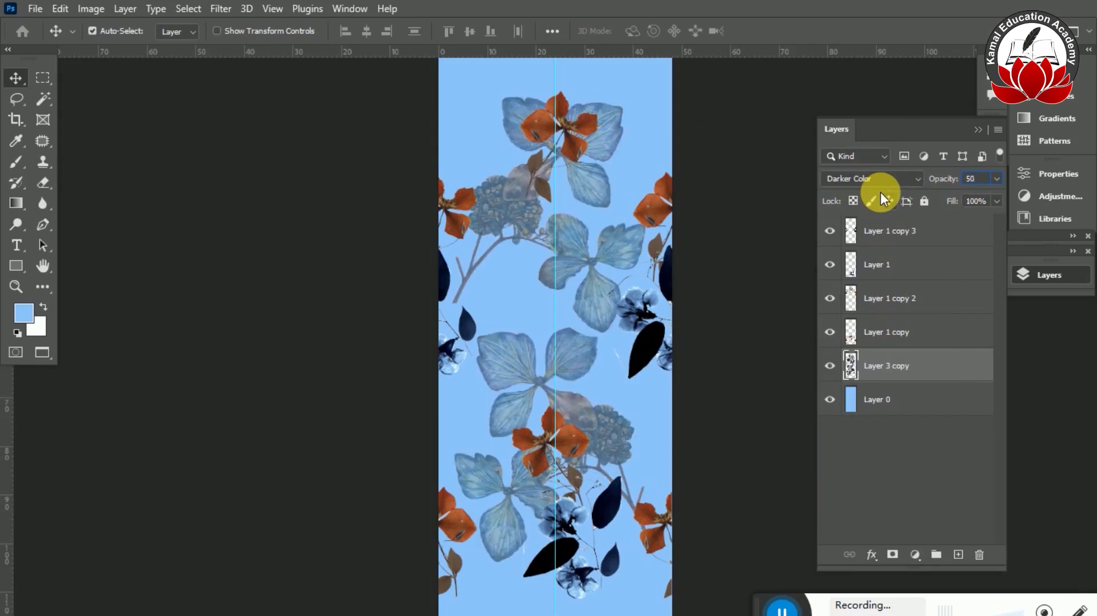
key(Return)
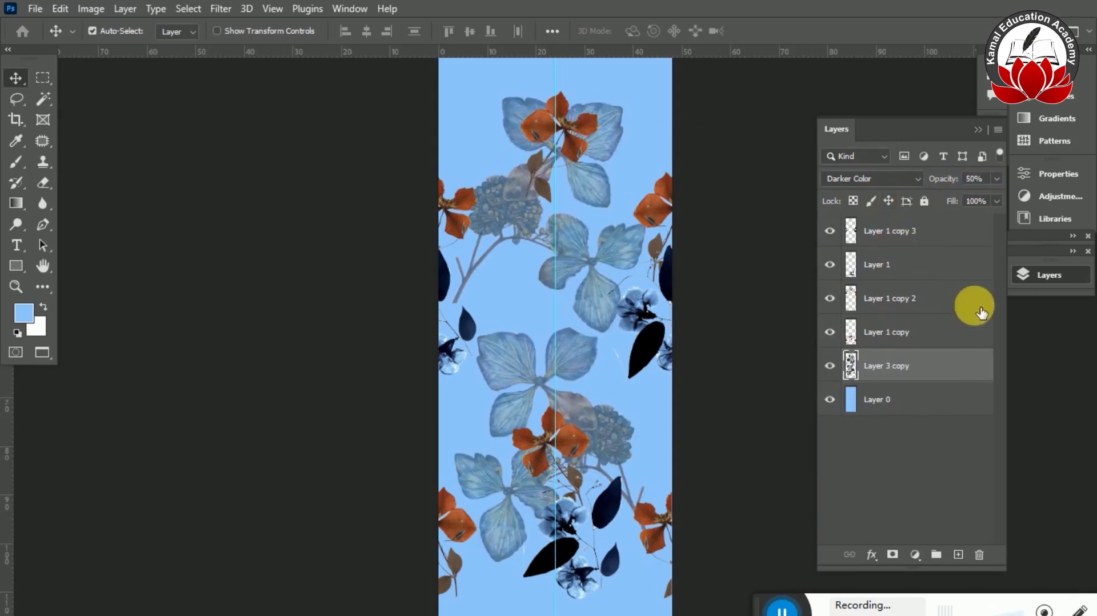
Set the herbarium flower layer's opacity to 30%.
click(990, 183)
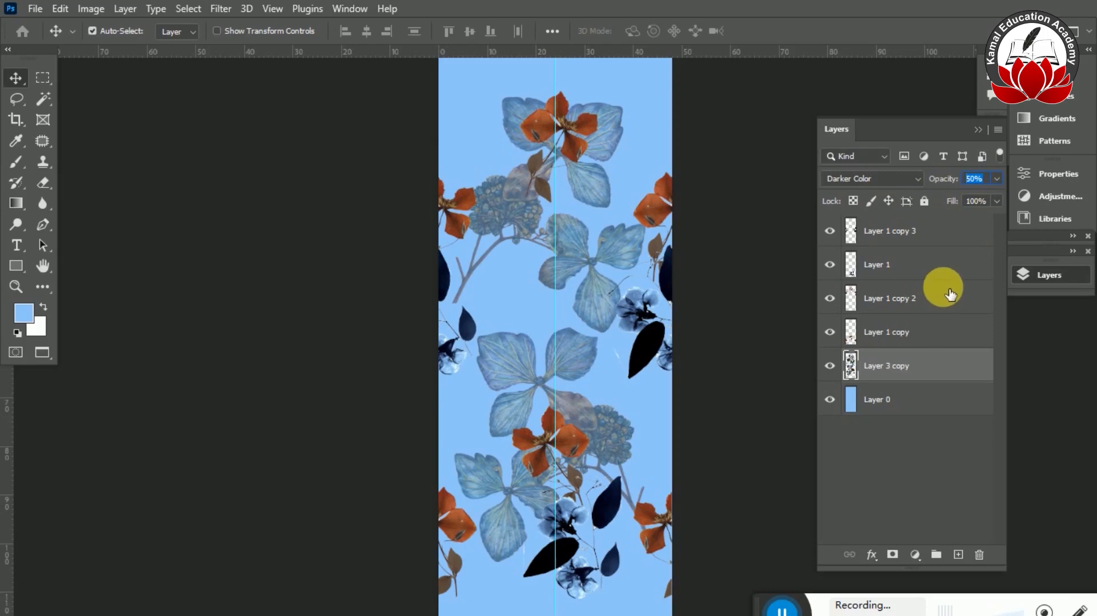
text(30)
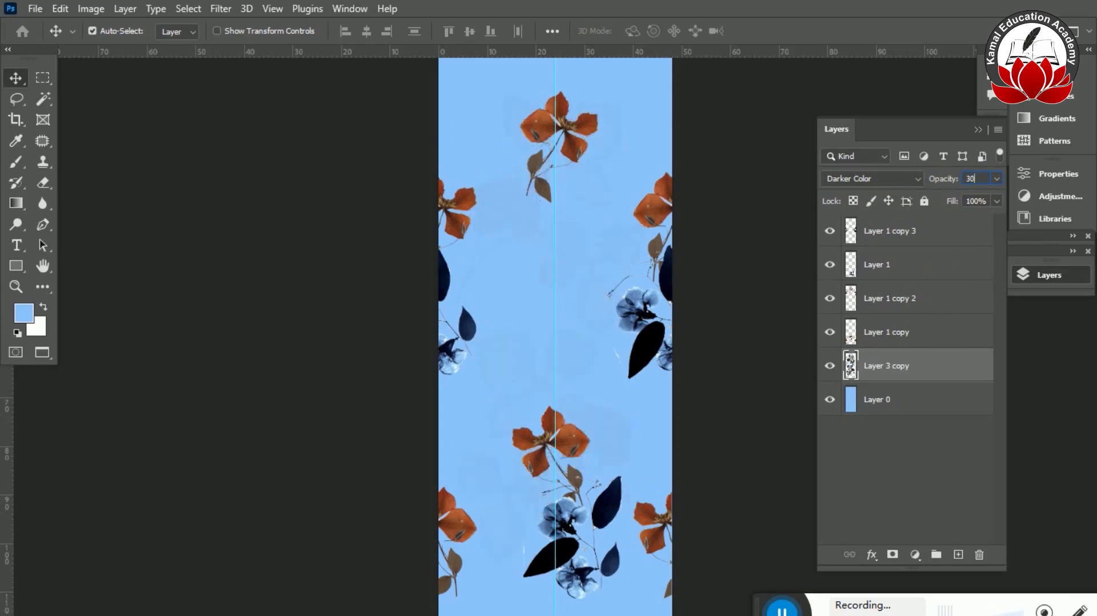
key(Return)
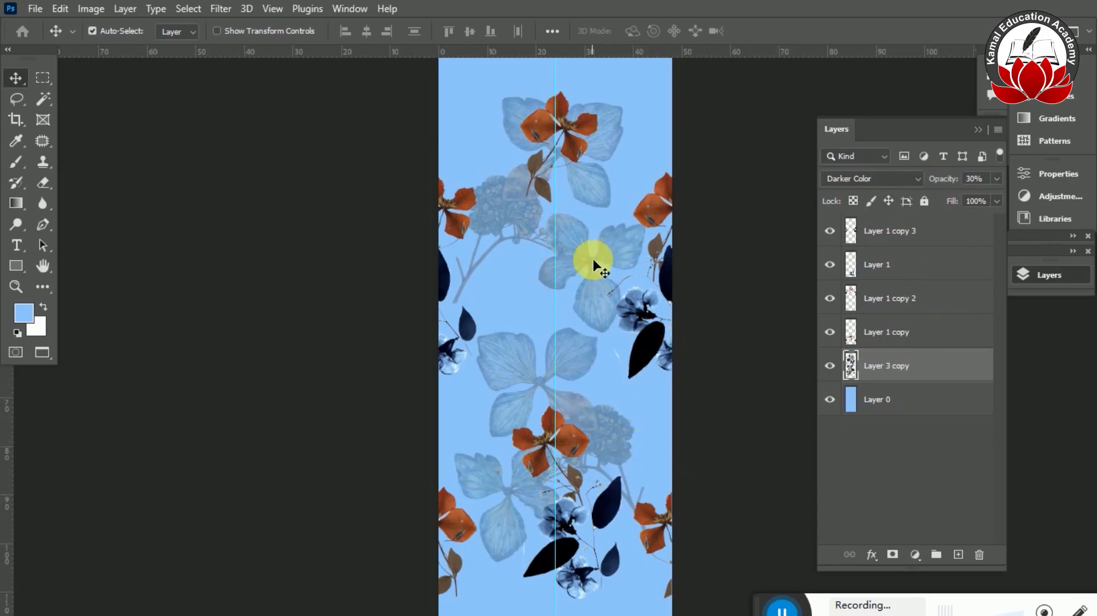
Open the Filter Gallery for the light blue background layer.
click(887, 417)
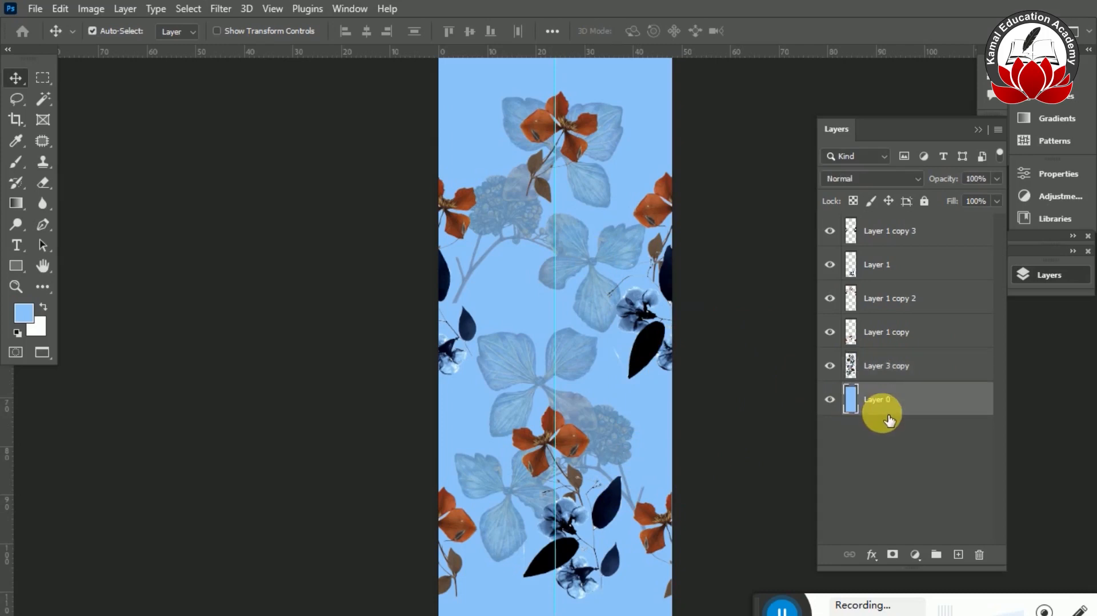
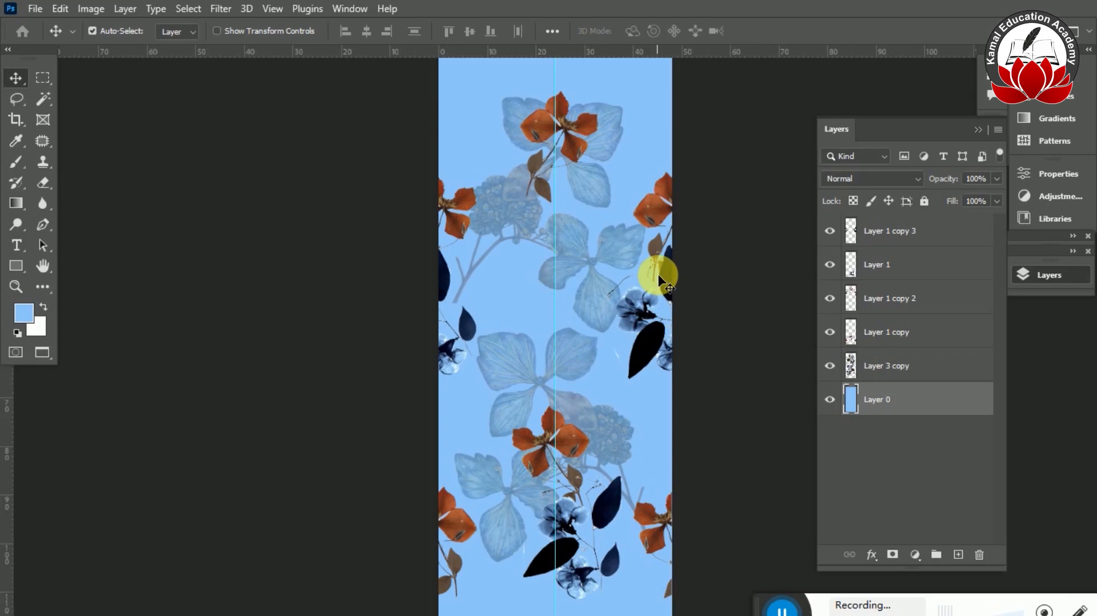
click(233, 12)
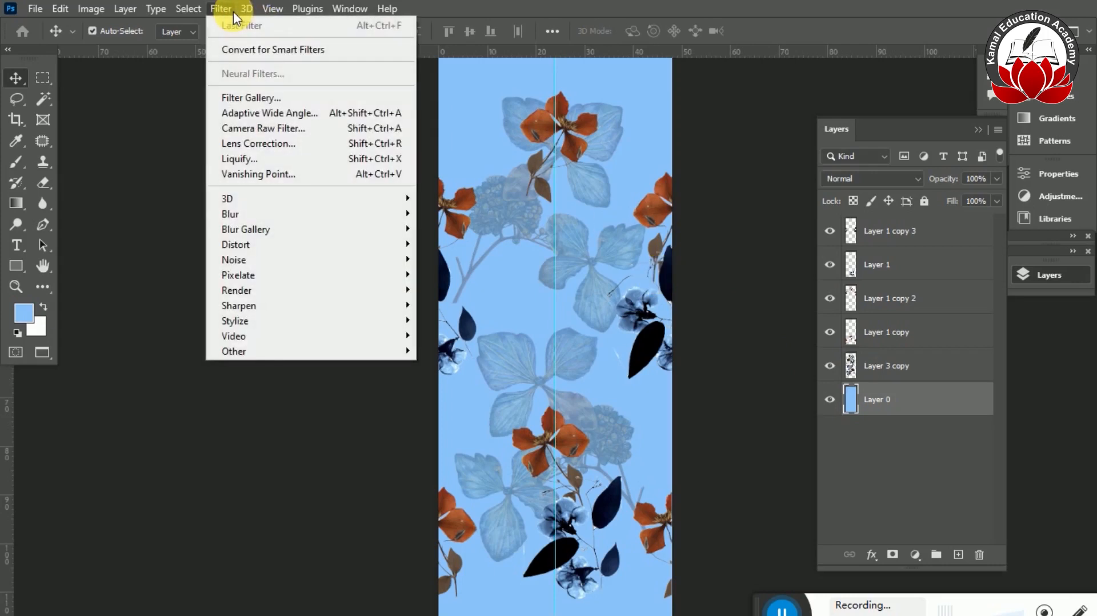
click(277, 98)
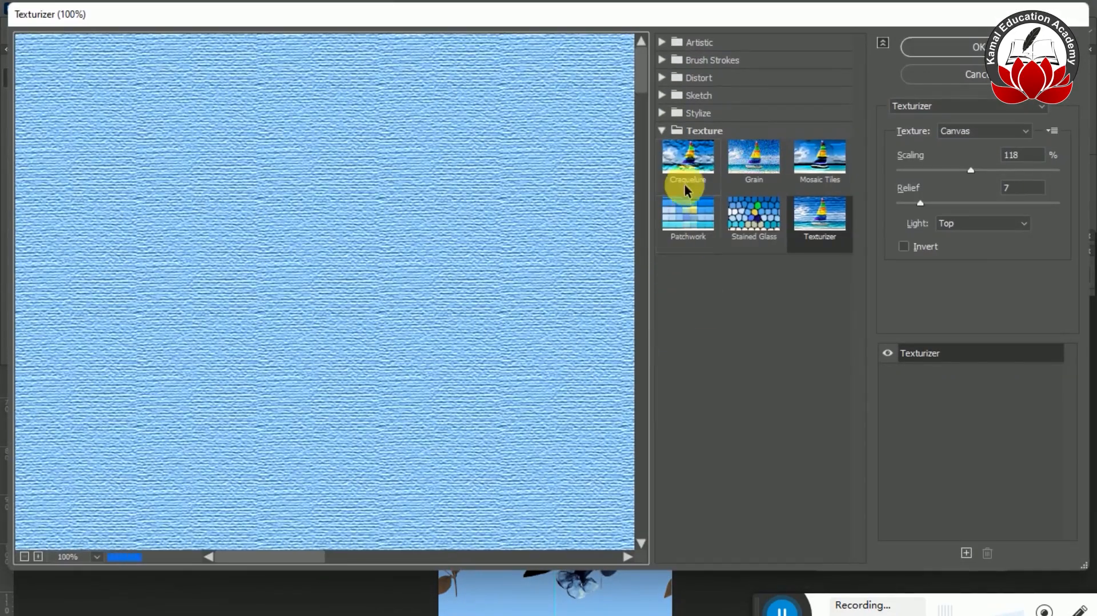
Try the Craquelure, Glass and Ocean Ripple filters on the background and browse the Sketch, Distort and Stylize categories.
click(687, 159)
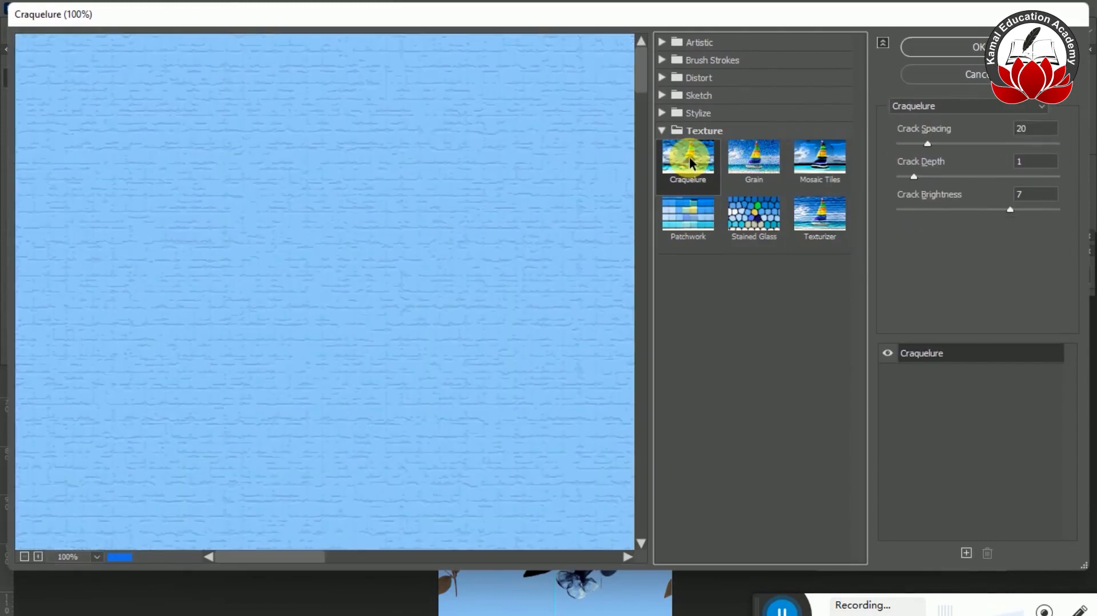
click(668, 101)
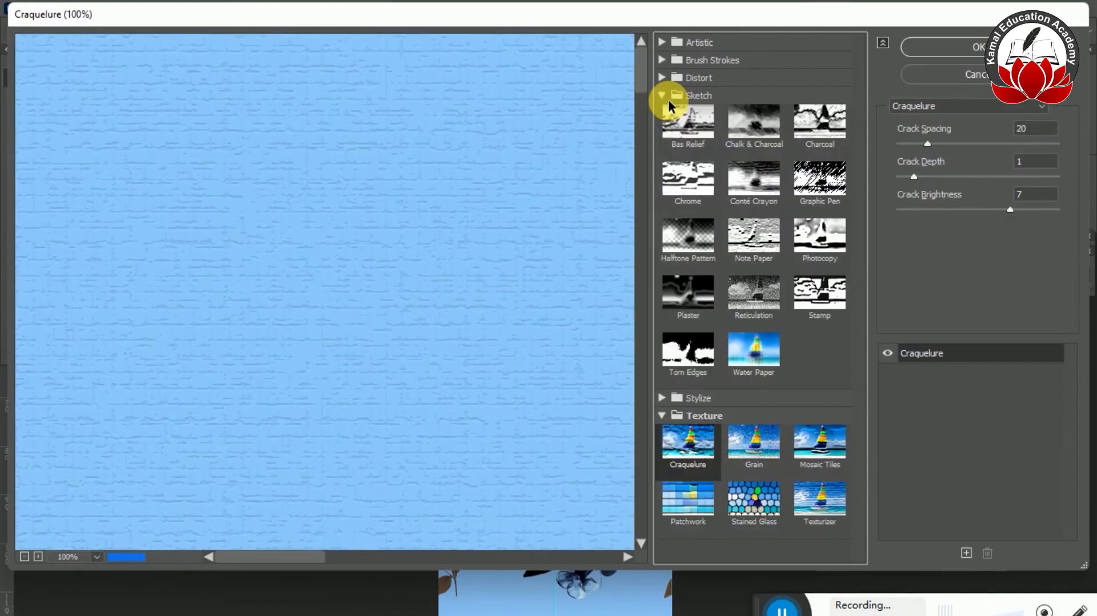
click(669, 101)
click(666, 78)
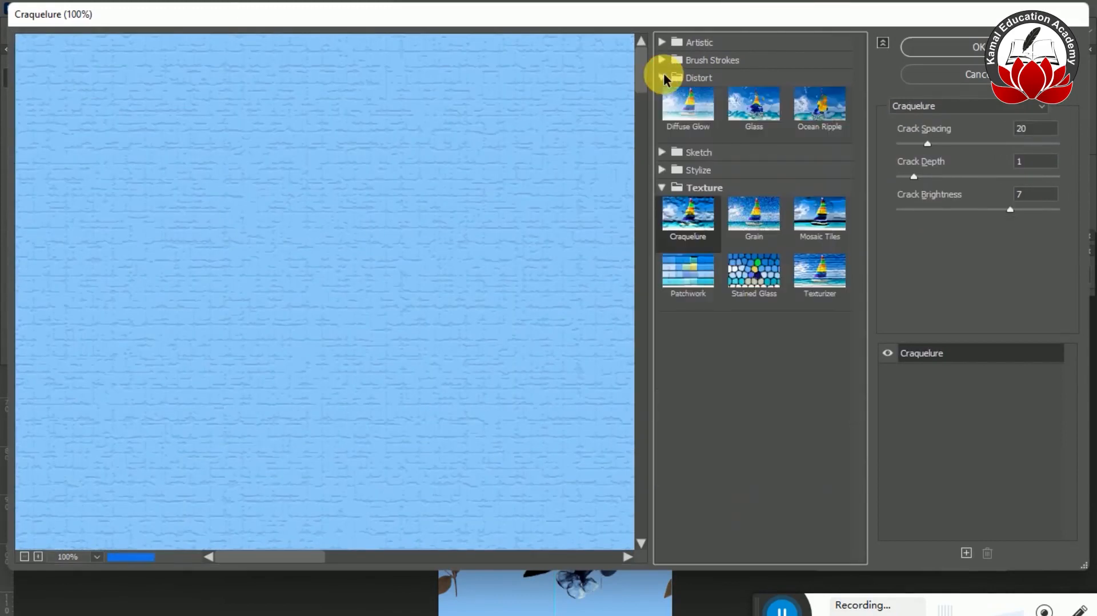
click(766, 121)
click(810, 108)
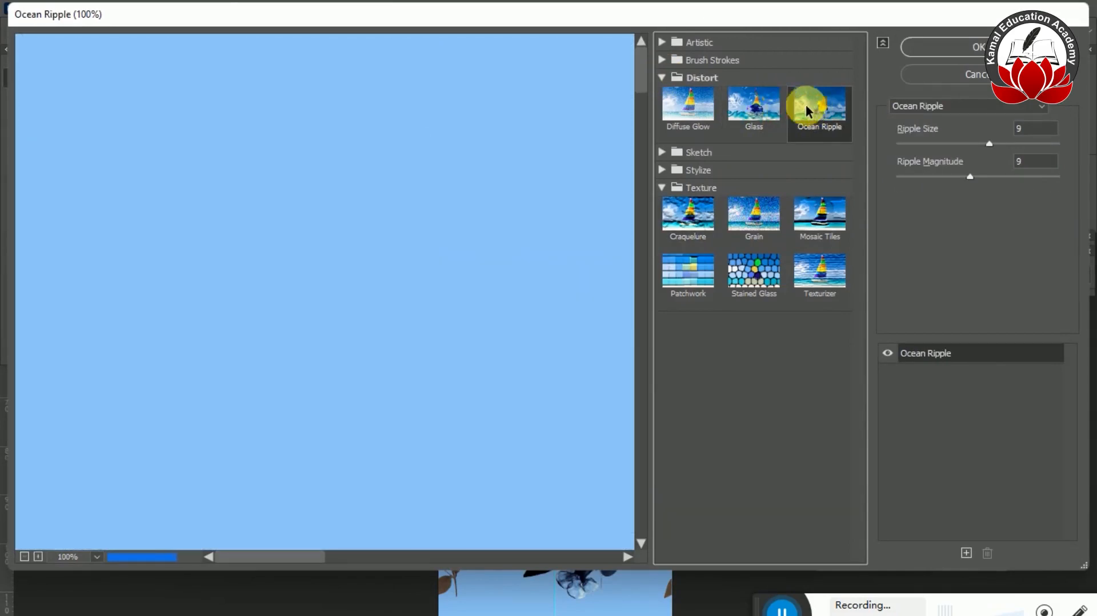
click(664, 78)
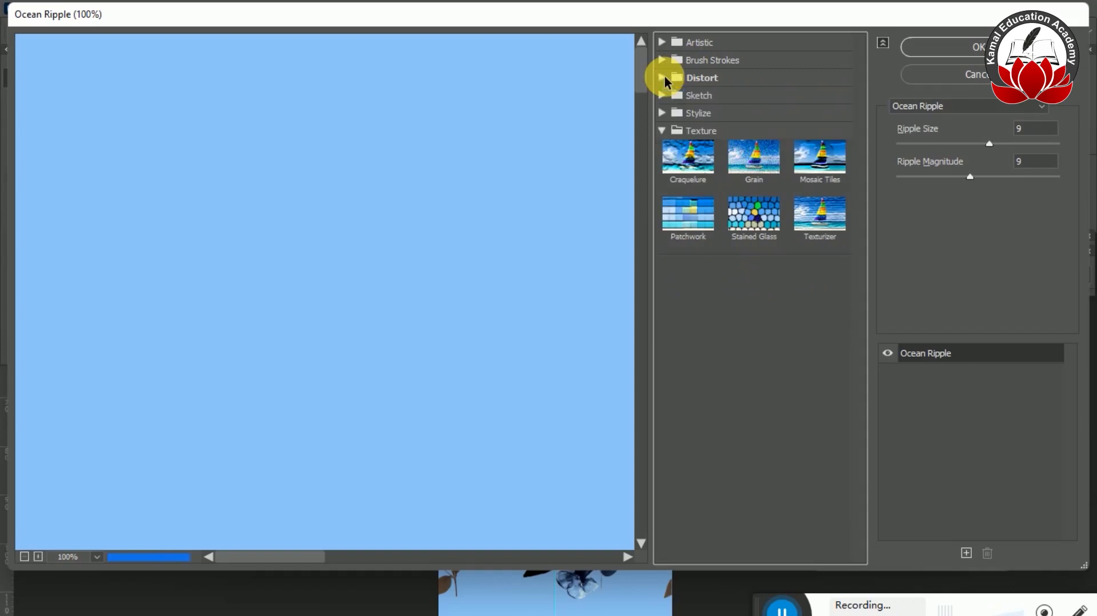
click(664, 113)
click(665, 113)
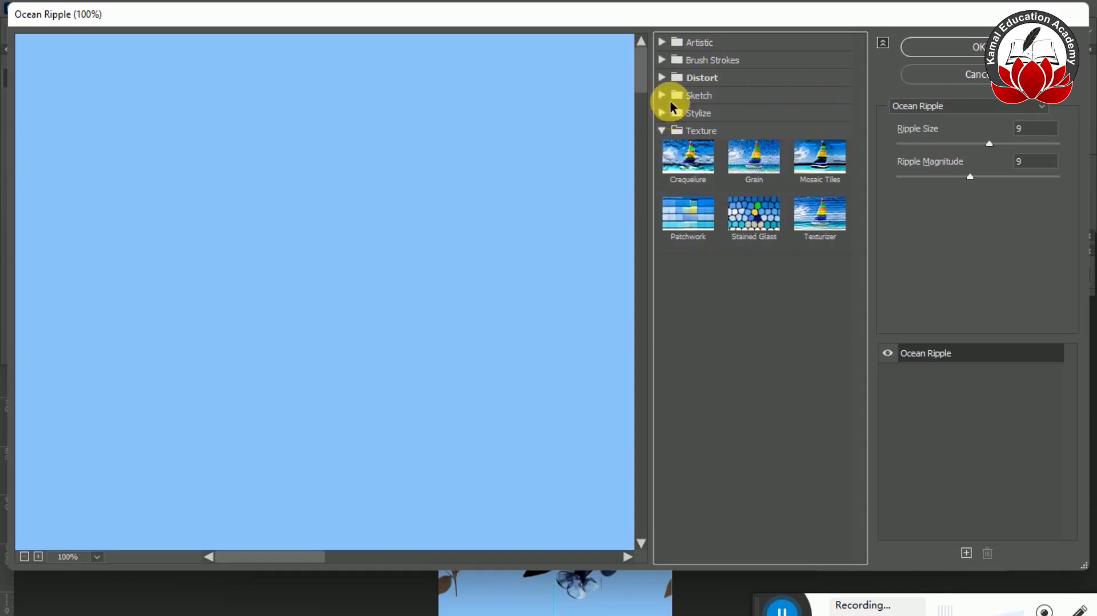
click(665, 97)
click(665, 98)
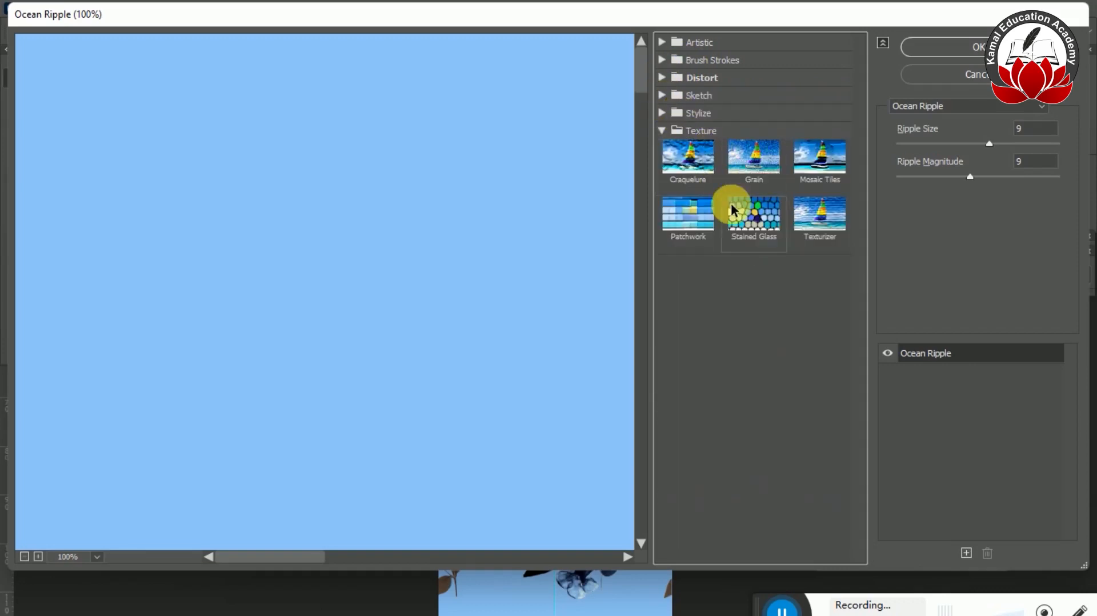
Apply the Mosaic Tiles texture to the background with tile size 6 and grout width 1, and inspect it up close.
click(764, 167)
click(810, 159)
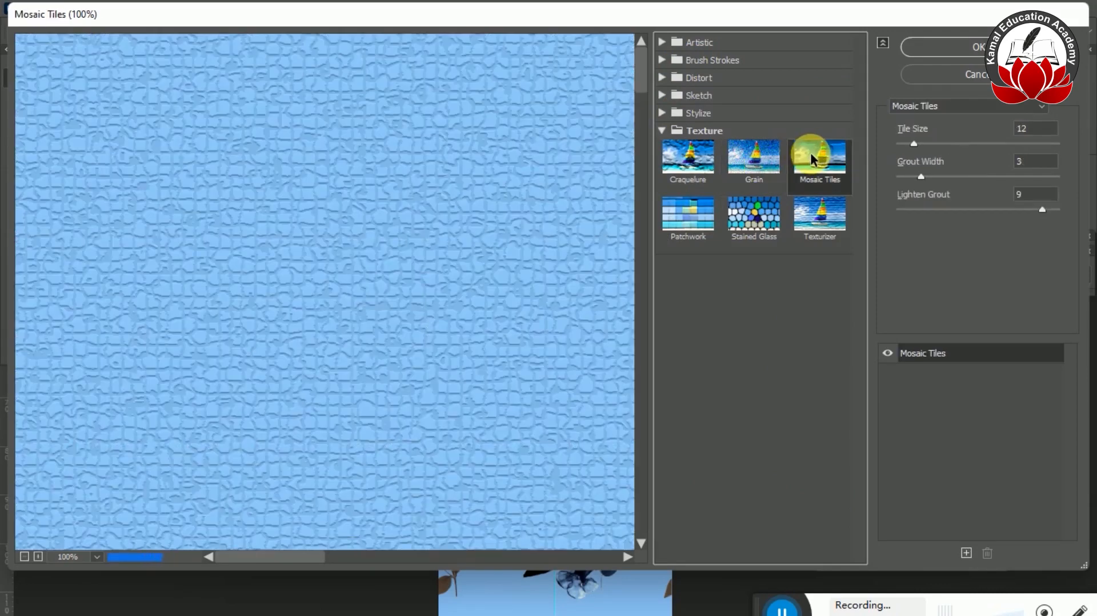
click(923, 176)
drag(942, 177, 885, 189)
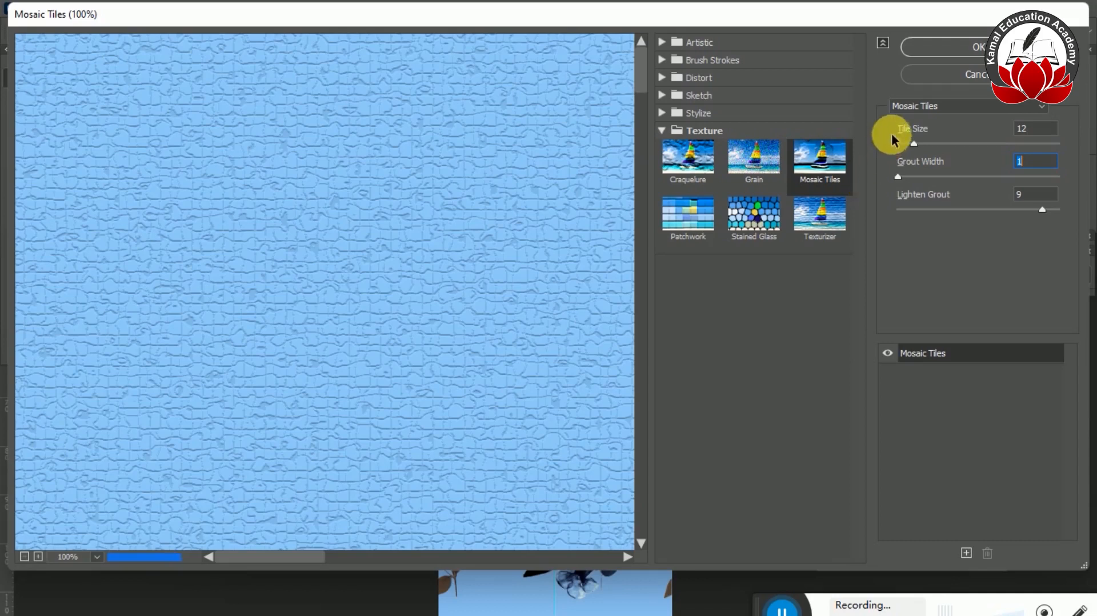
drag(915, 142, 906, 141)
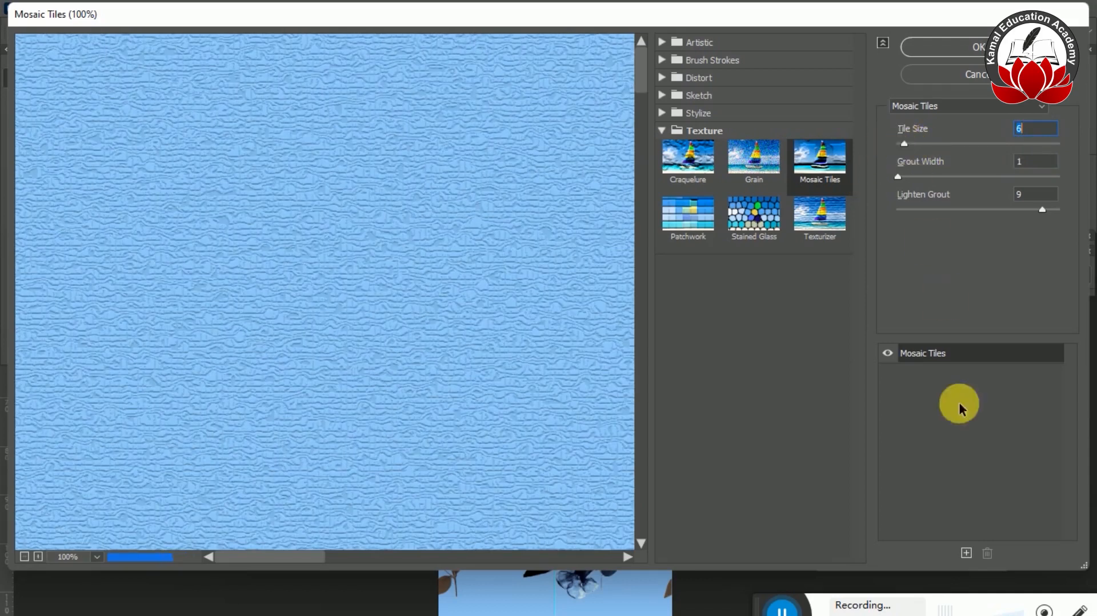
click(966, 53)
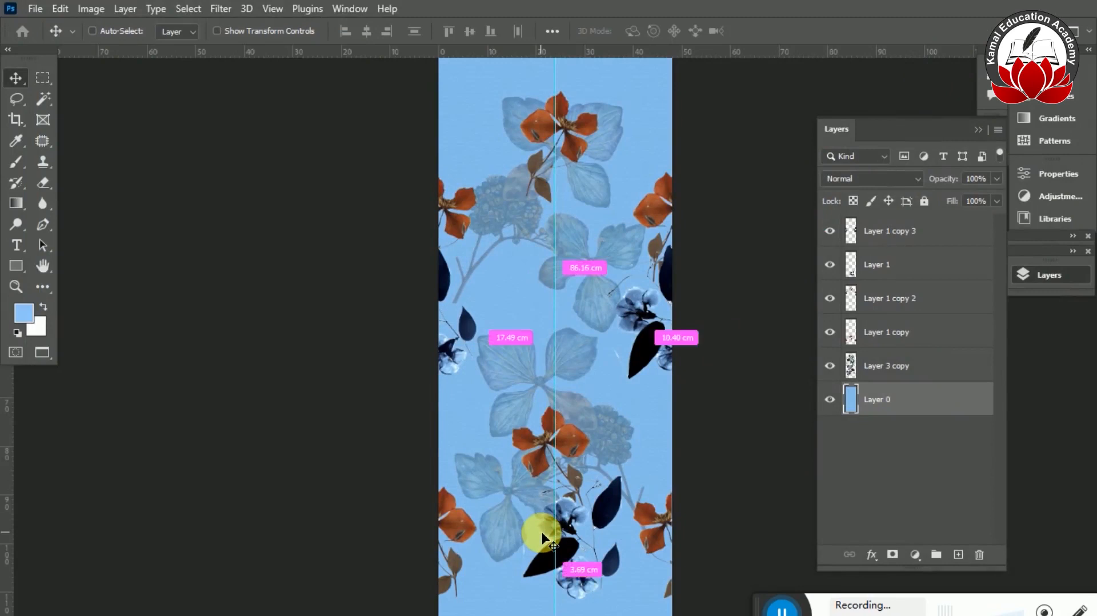
scroll(542, 537, up, 5)
scroll(542, 537, up, 2)
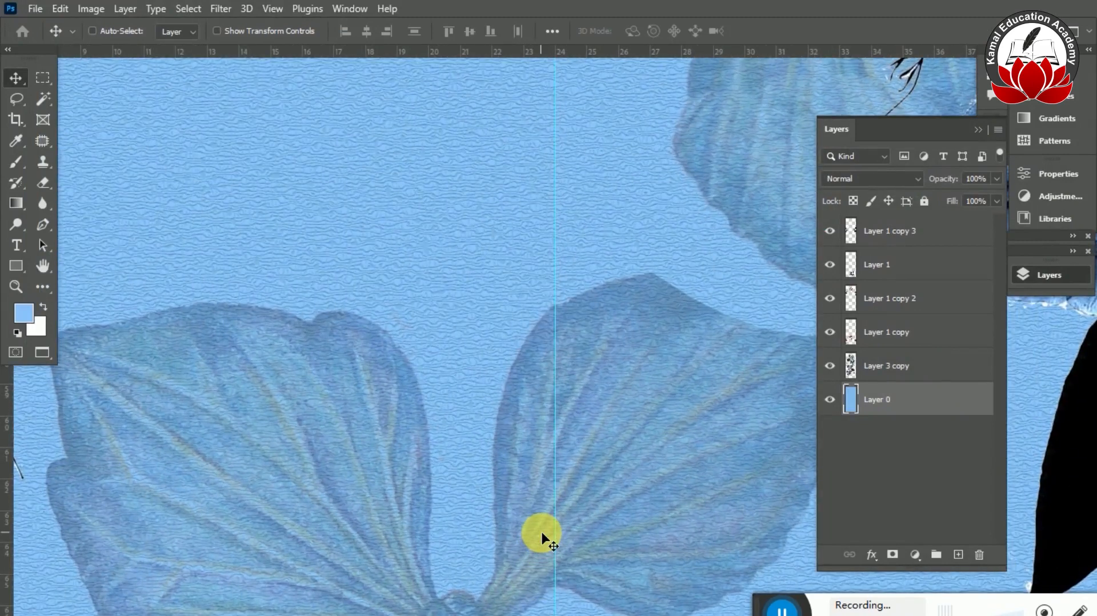
key(ctrl+0)
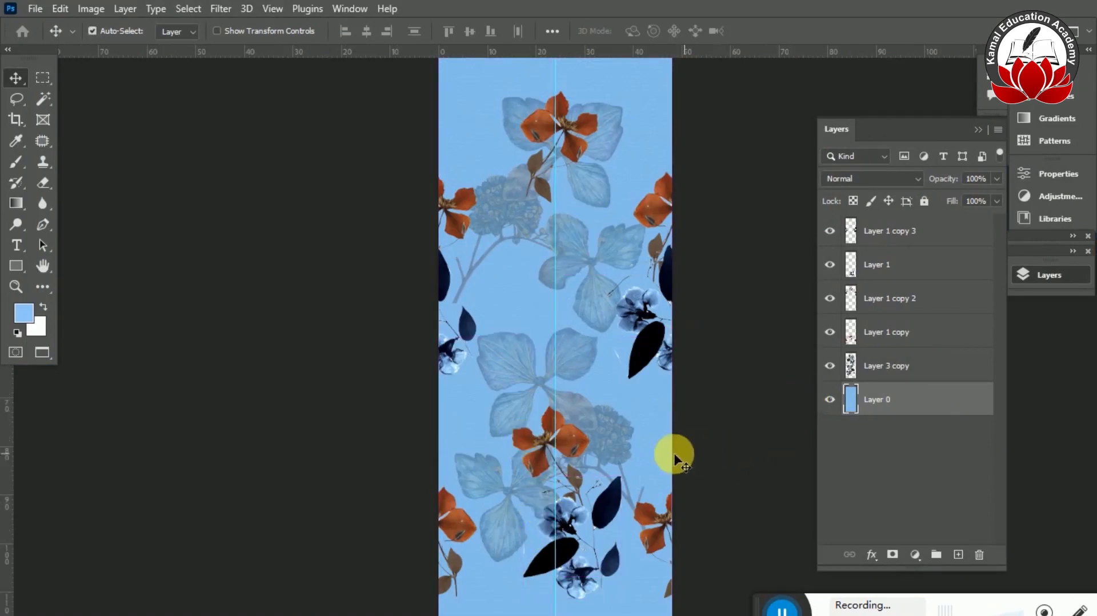
Merge the two orange flower layers, Layer 1 copy and Layer 1 copy 2.
click(580, 439)
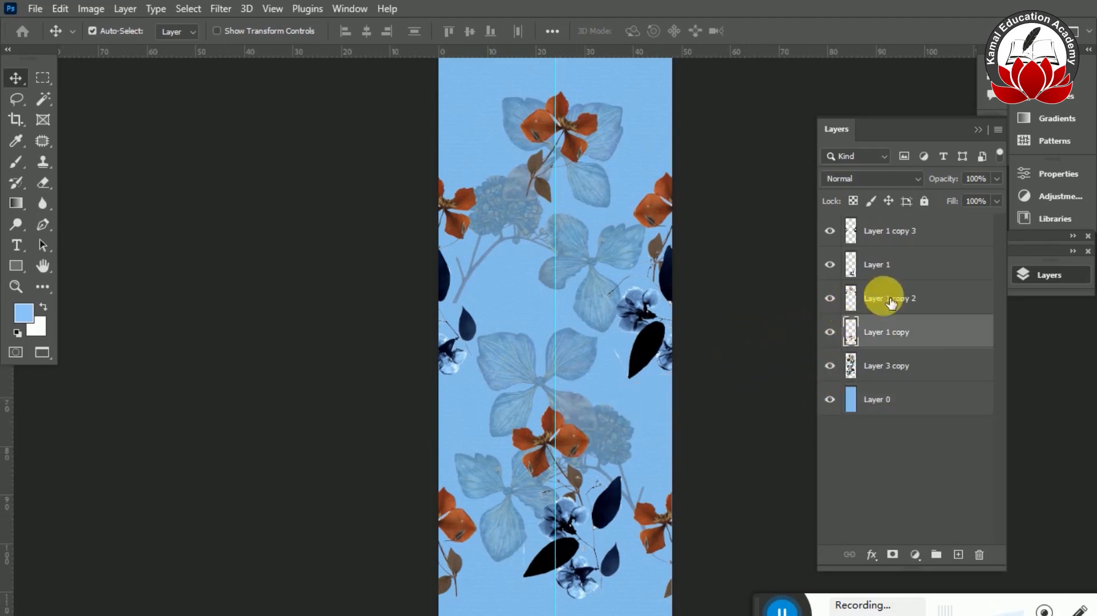
click(830, 233)
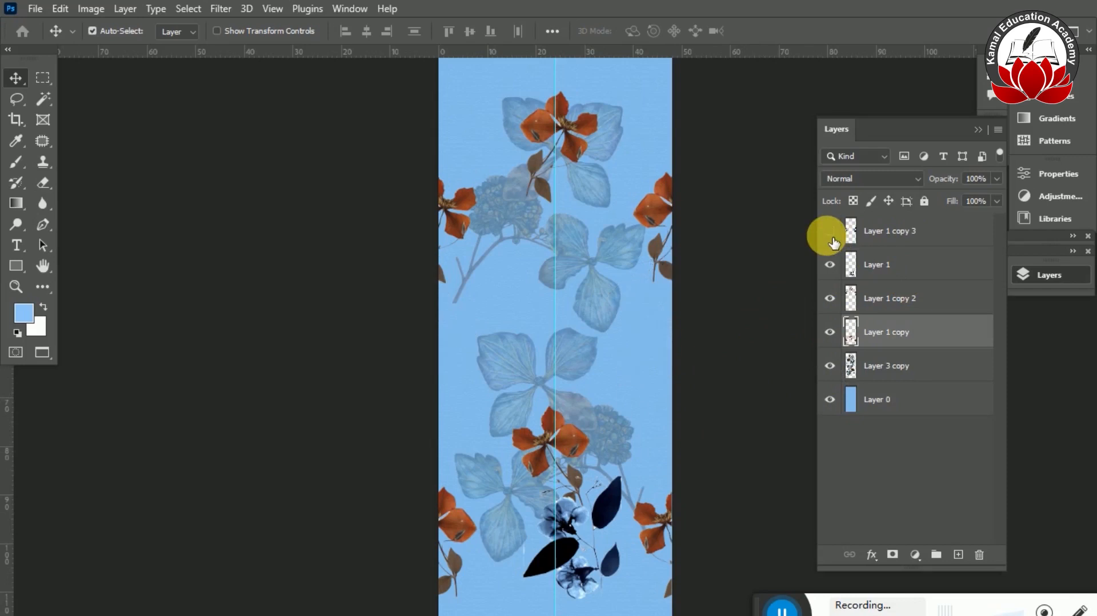
click(830, 233)
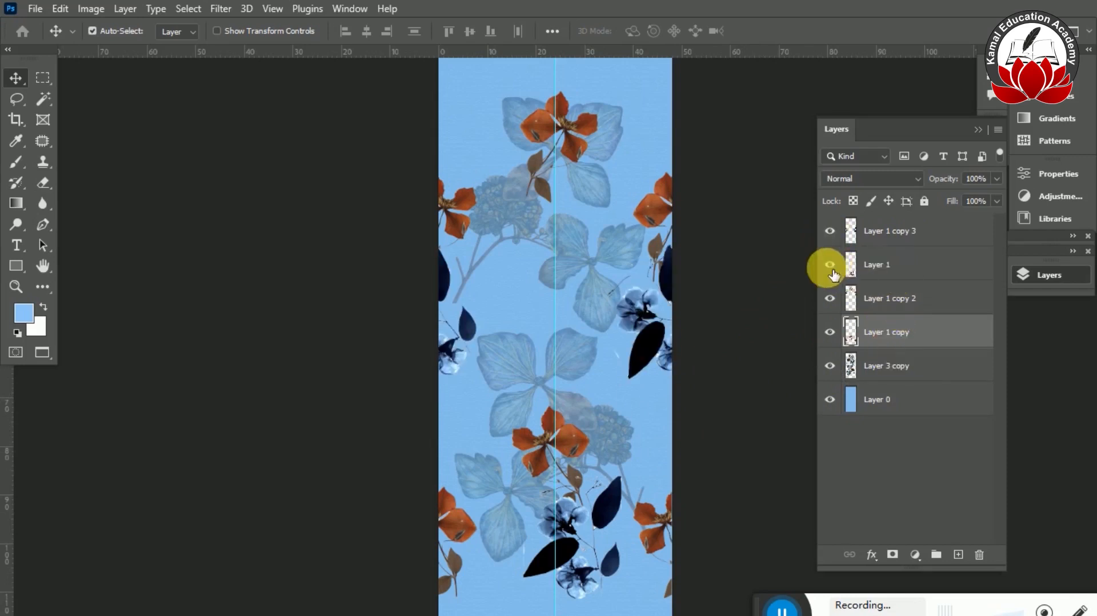
shift+click(886, 299)
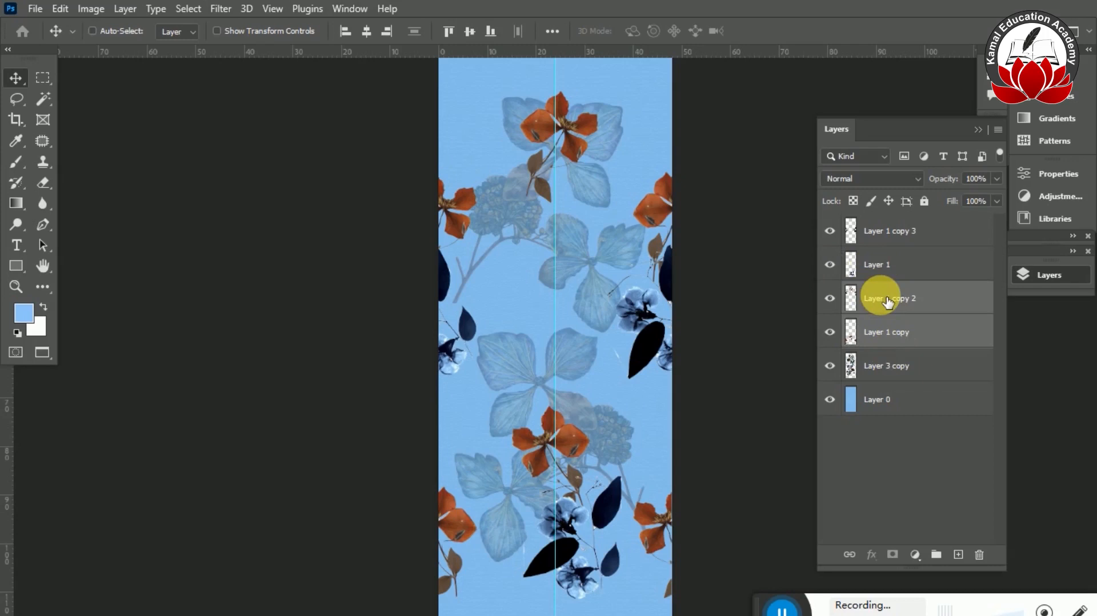
key(ctrl+e)
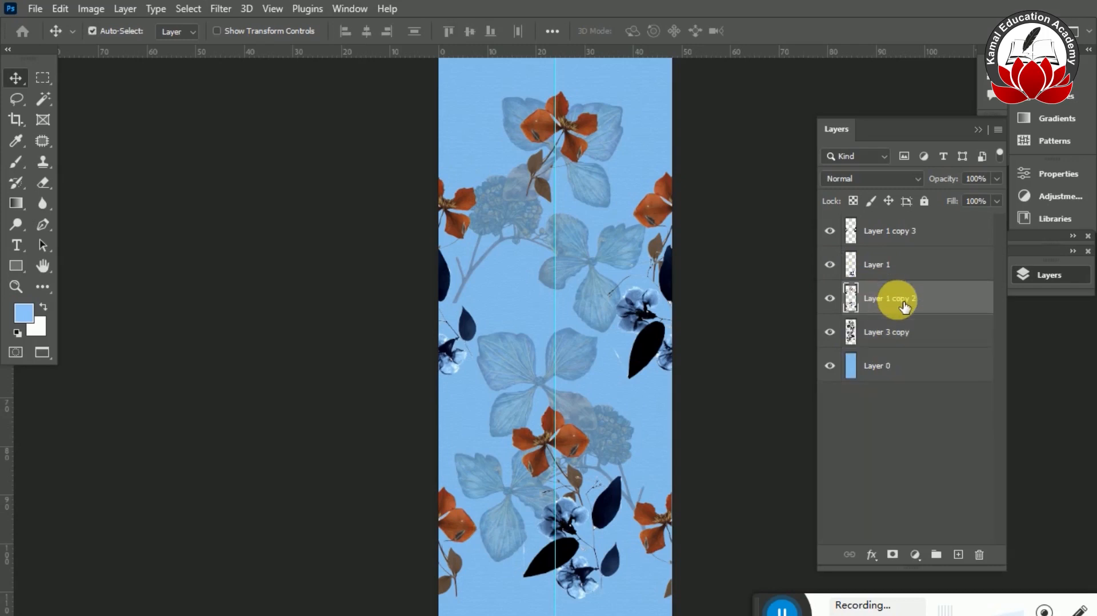
Recolour the merged orange flowers to blue using Hue/Saturation with hue -145 and saturation +29.
right_click(902, 307)
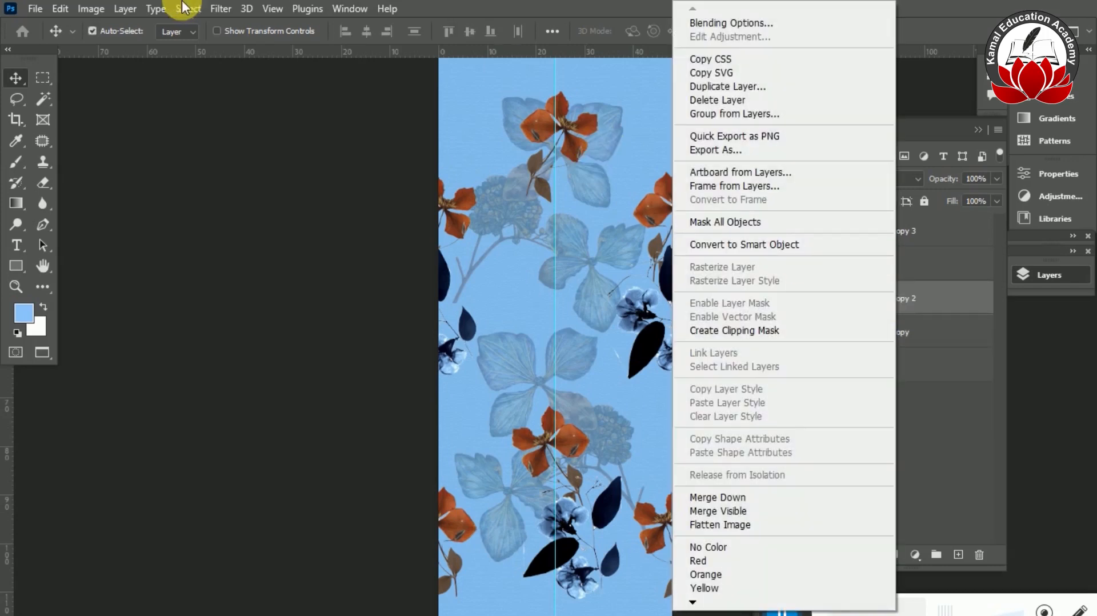
click(99, 7)
click(98, 8)
click(134, 51)
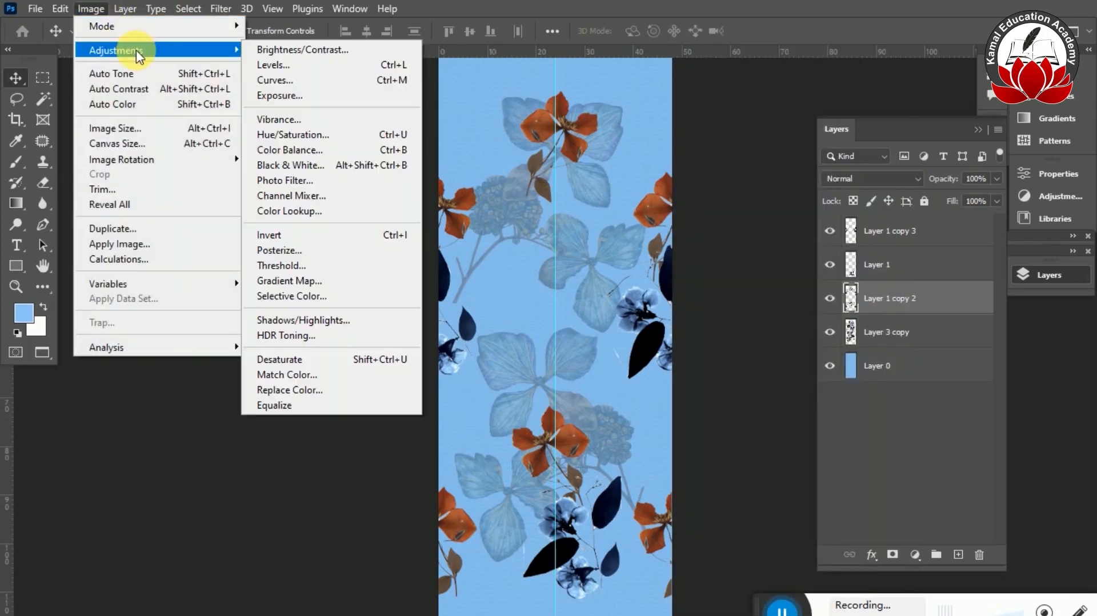
click(345, 137)
drag(655, 101, 799, 109)
drag(870, 217, 806, 213)
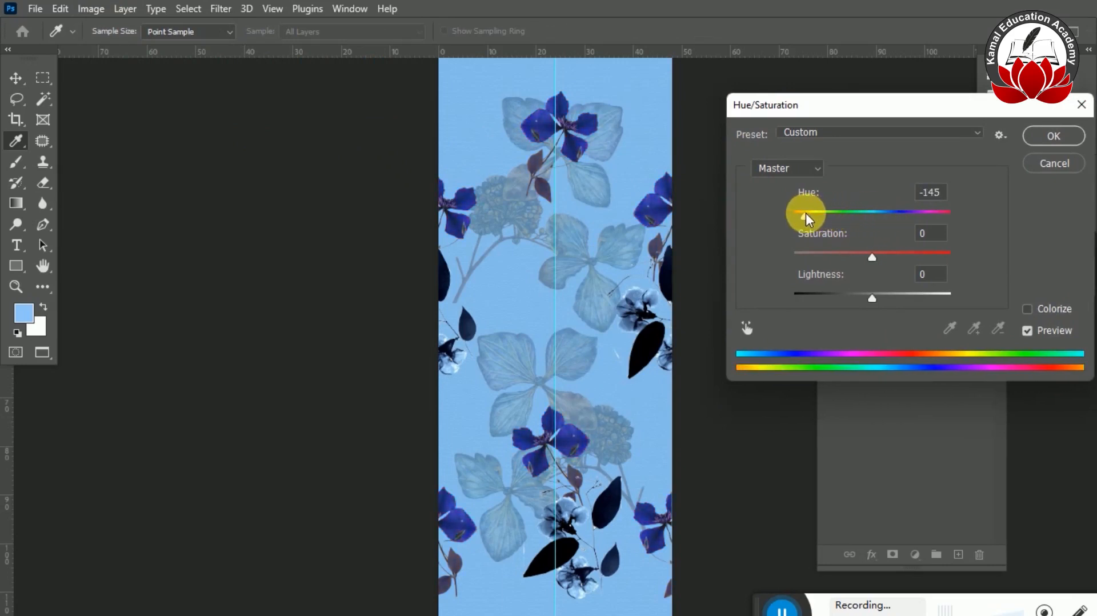
drag(806, 212, 806, 213)
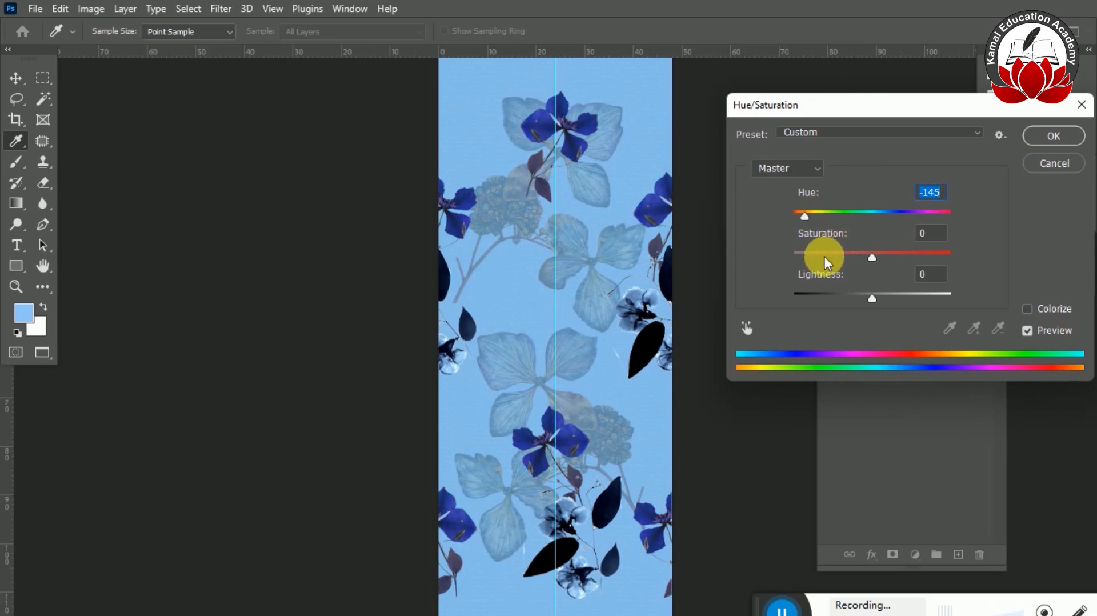
drag(875, 259, 896, 257)
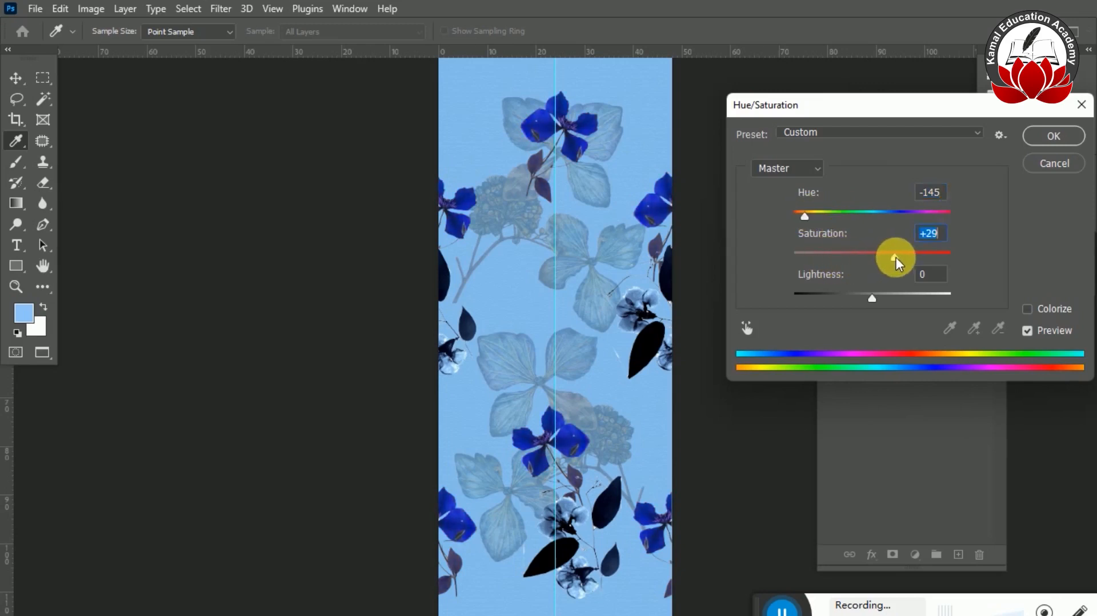
click(1040, 135)
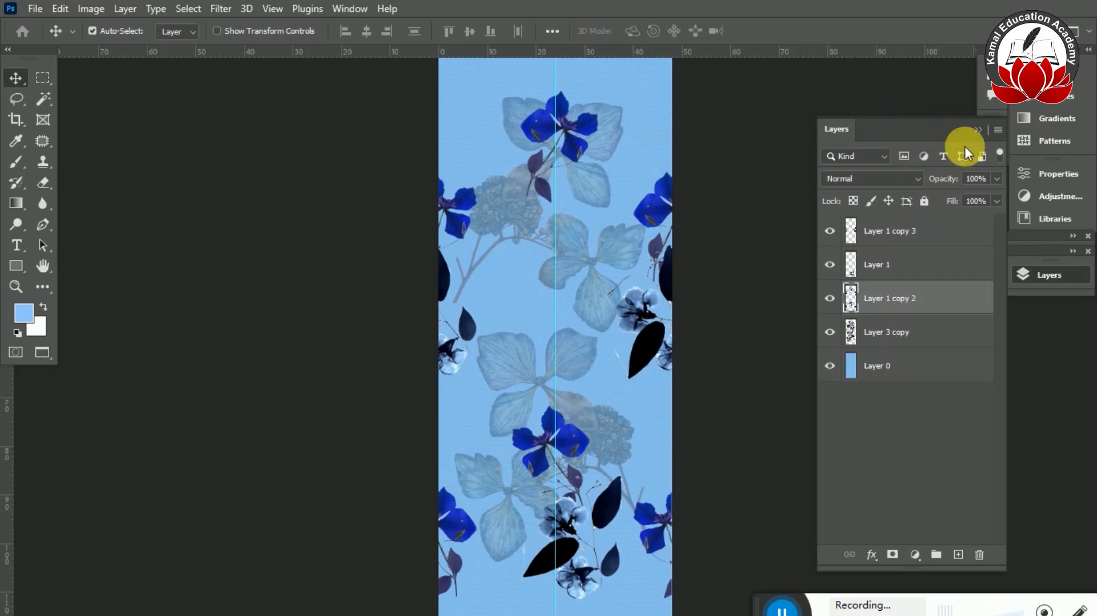
Define the complete floral design as a pattern, keeping the suggested name.
click(977, 130)
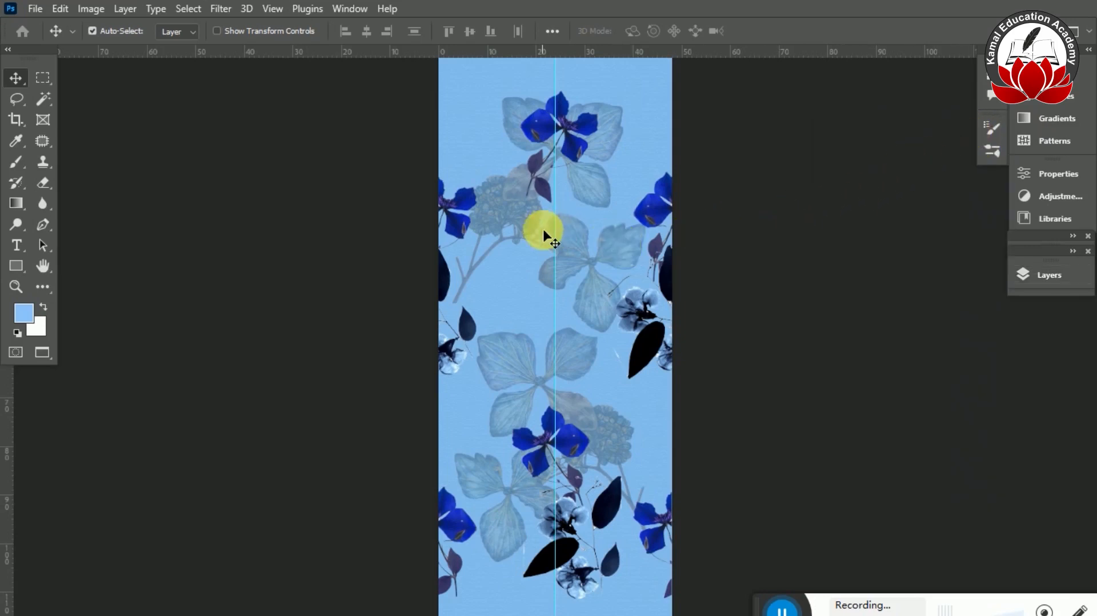
click(55, 11)
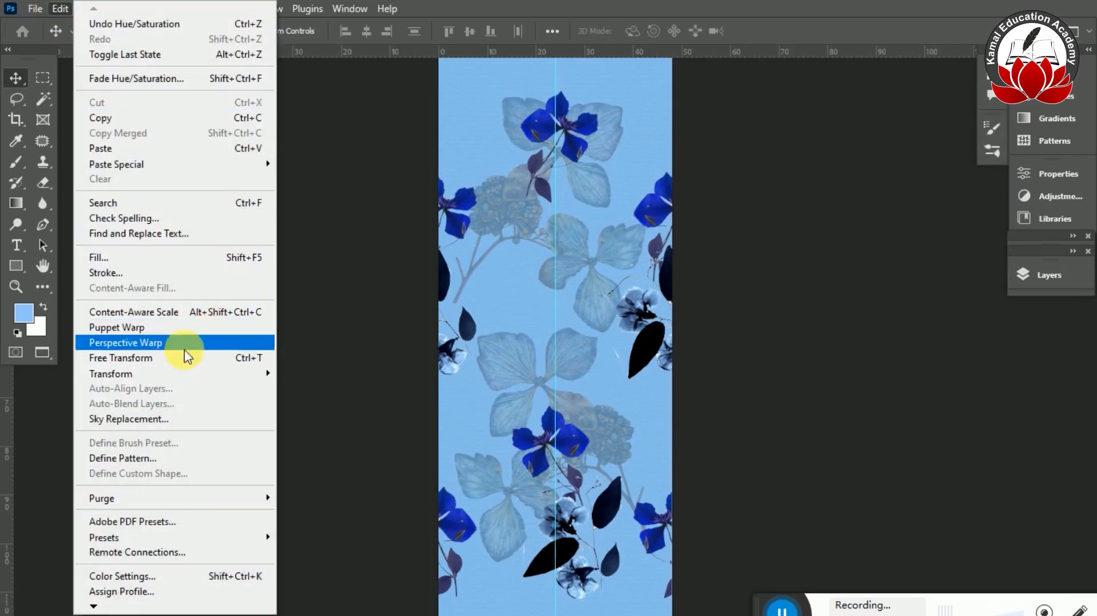
click(172, 457)
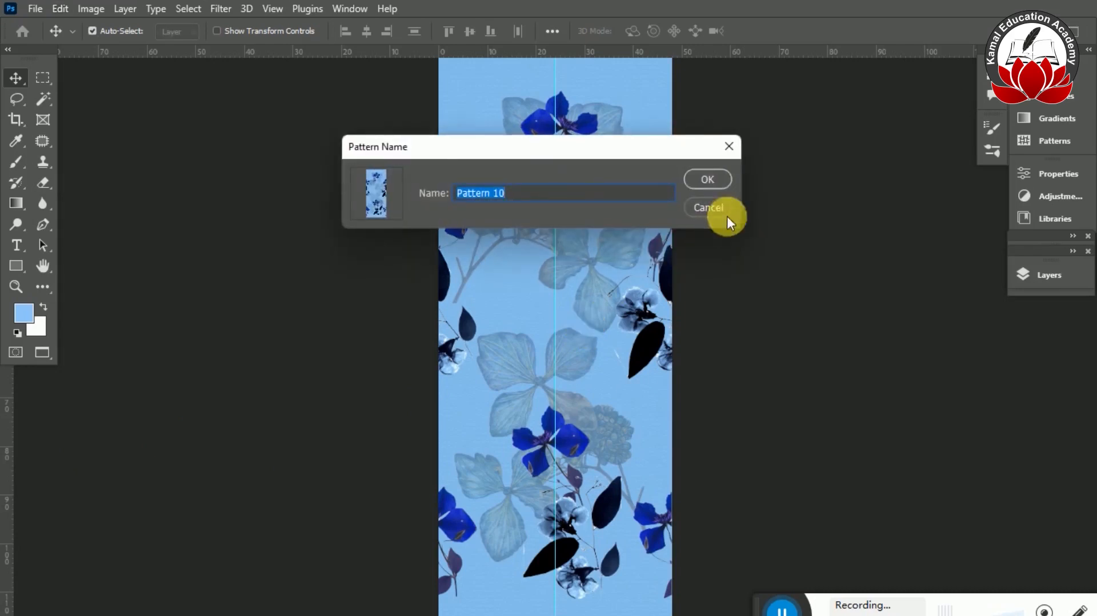
click(708, 179)
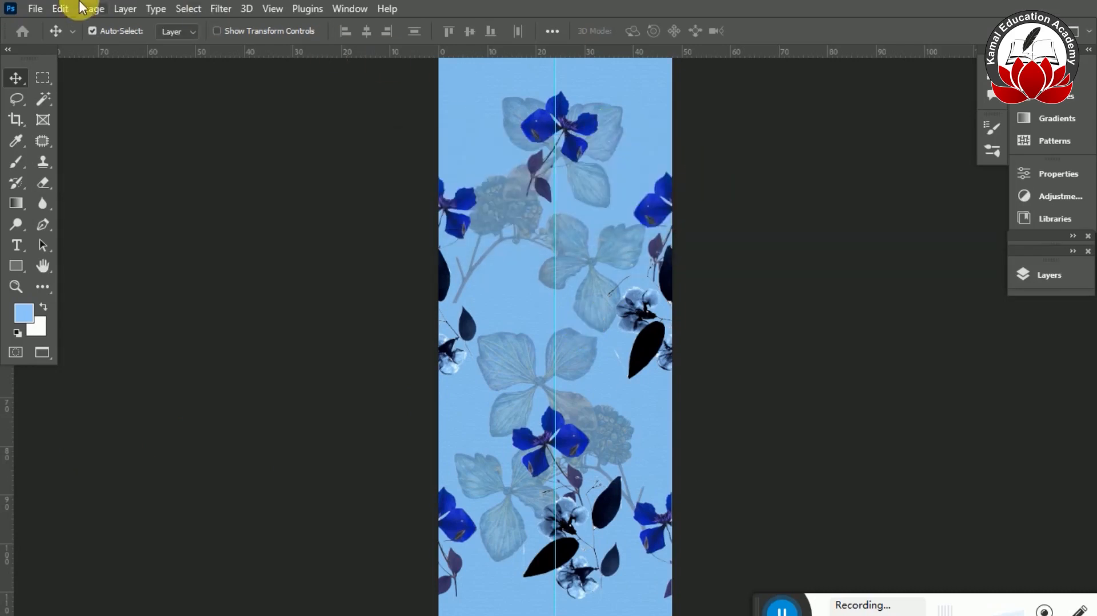
Save a copy of the design in Downloads as a JPEG named 12d, with quality 8 (High) and Baseline ("Standard") format.
click(34, 8)
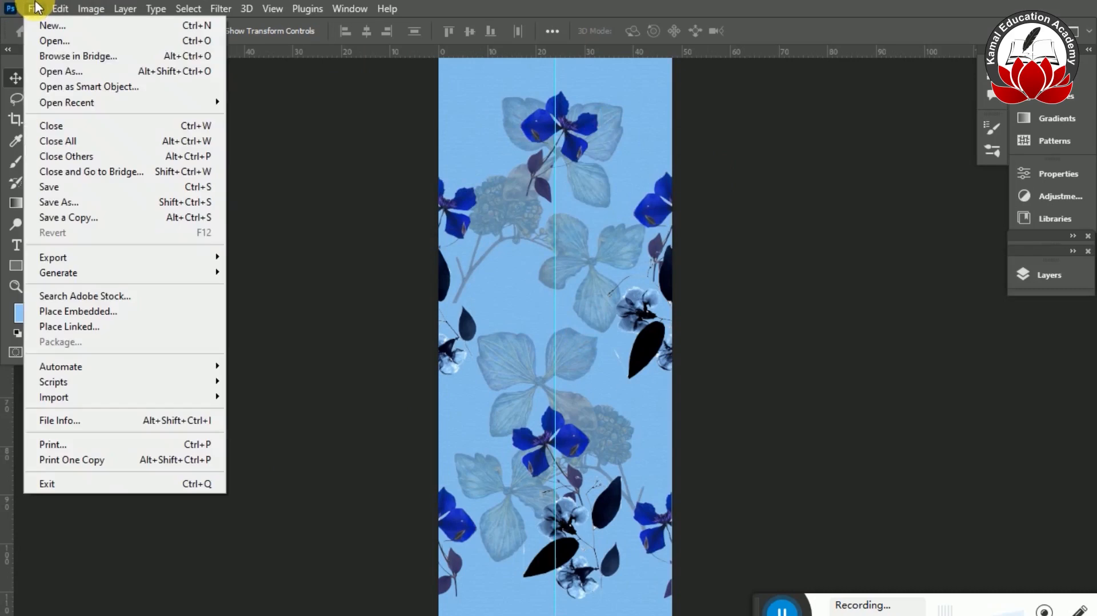
click(100, 218)
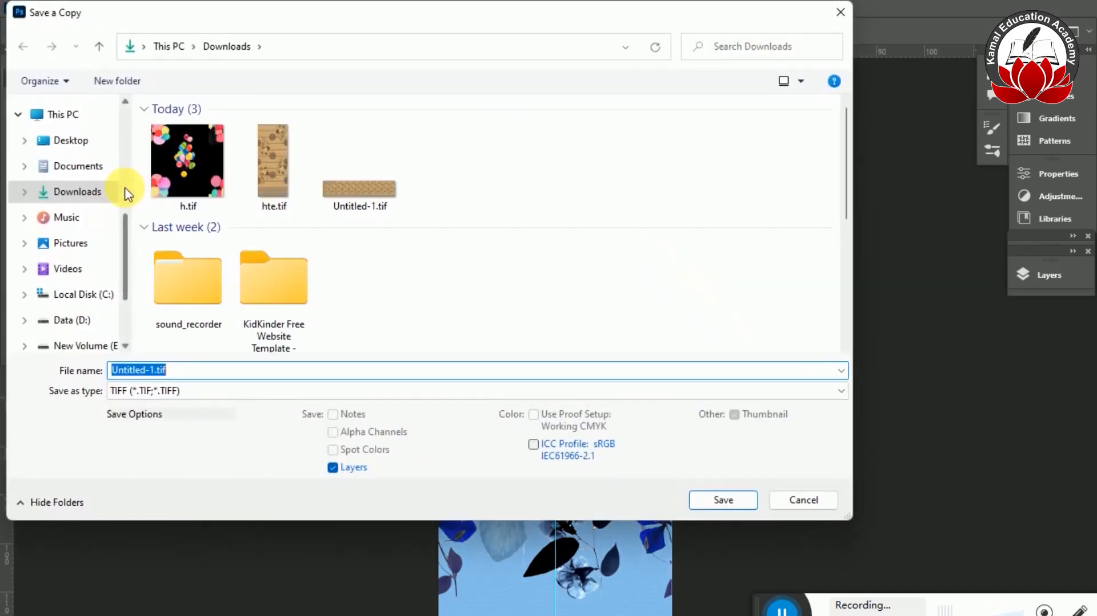
click(227, 391)
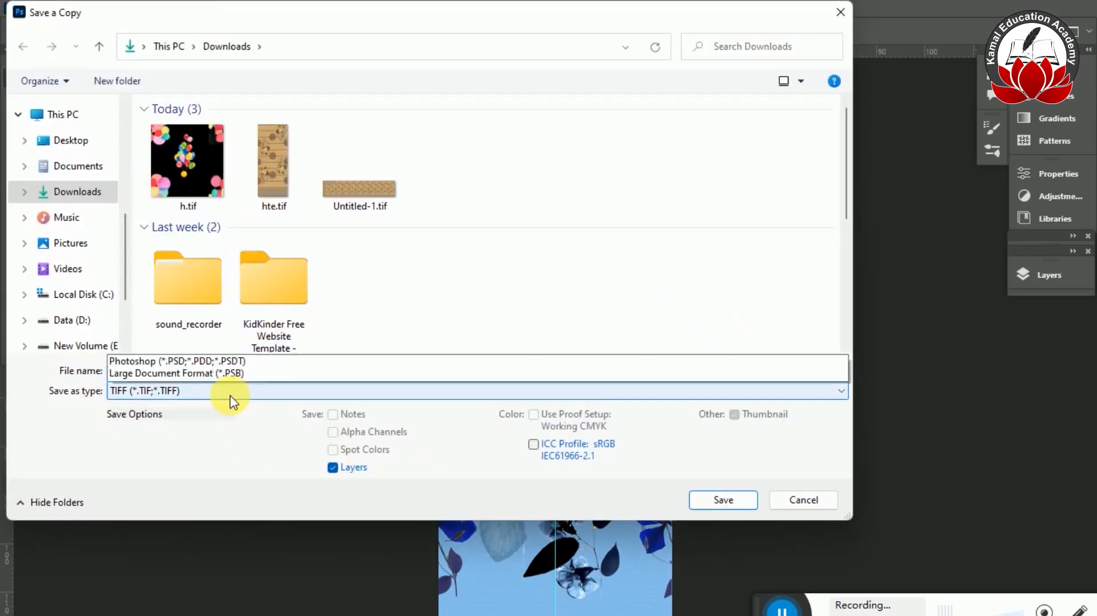
click(210, 220)
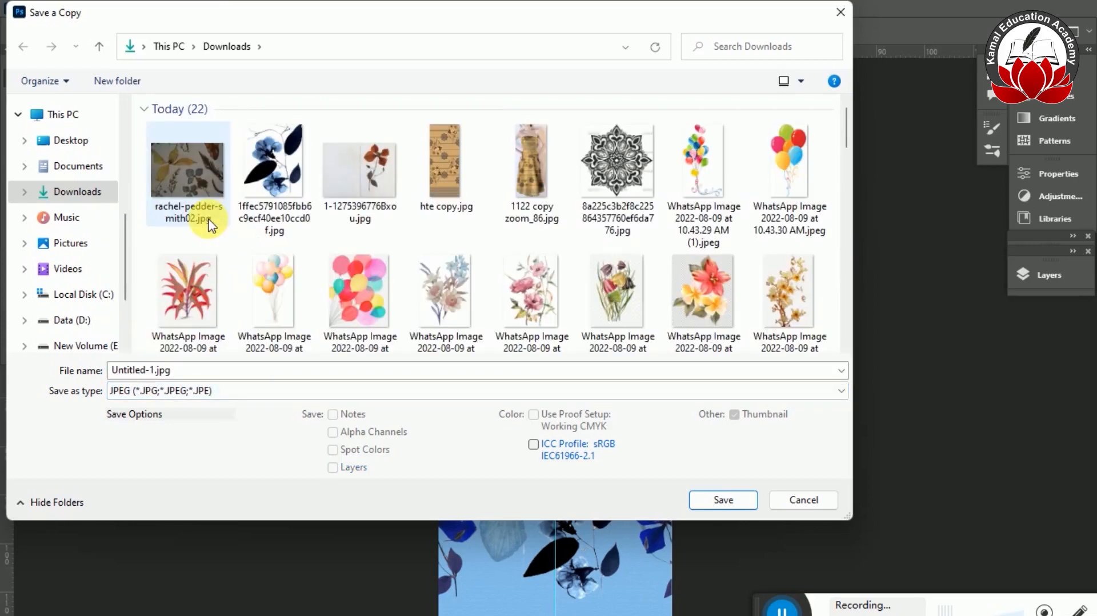
double_click(139, 371)
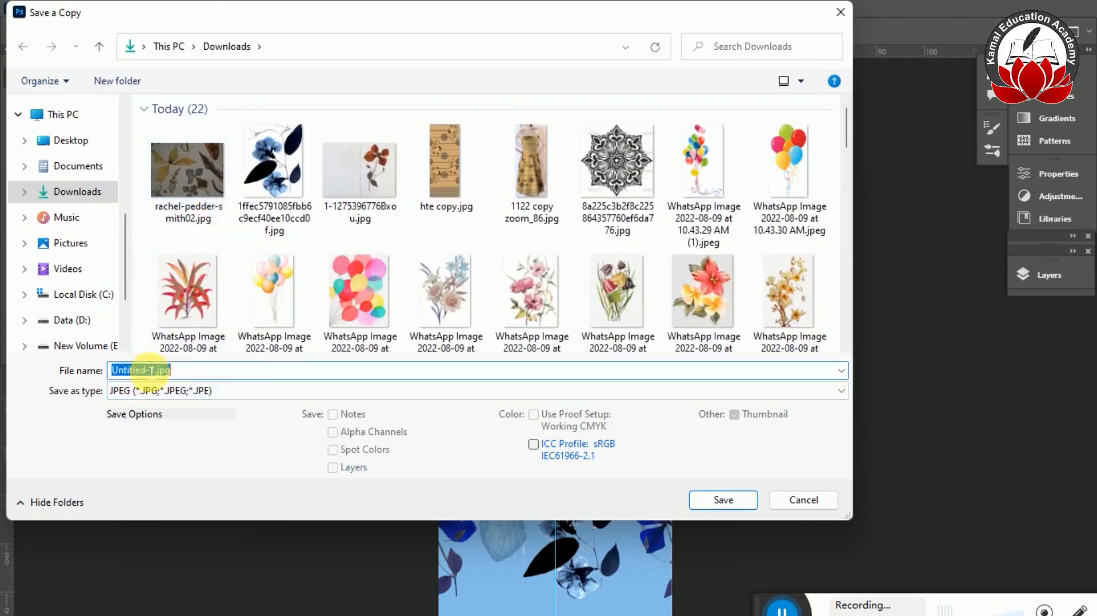
text(12d)
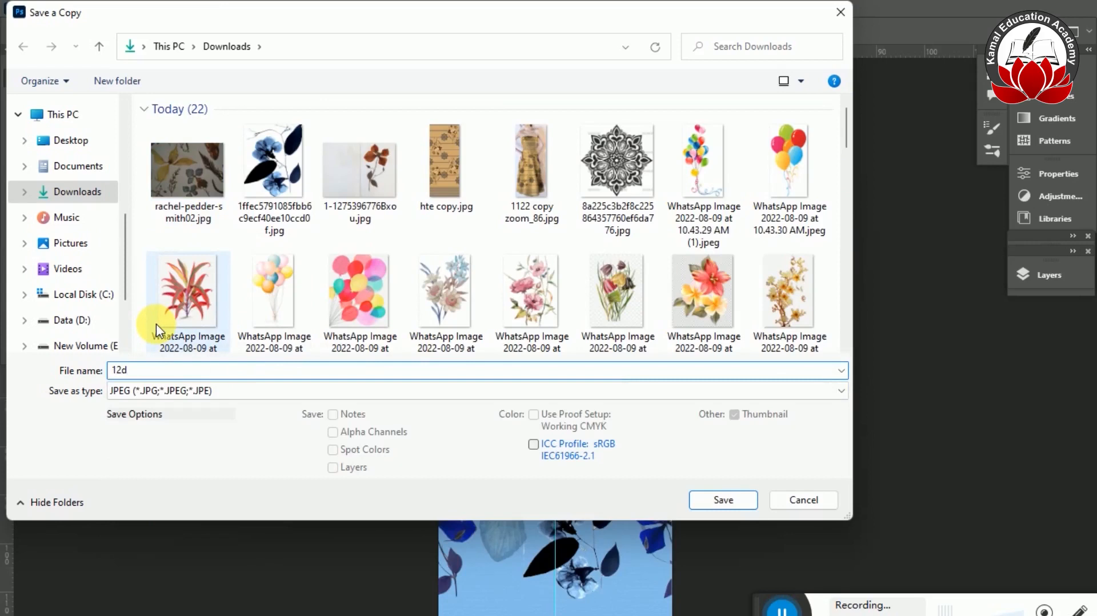
key(Return)
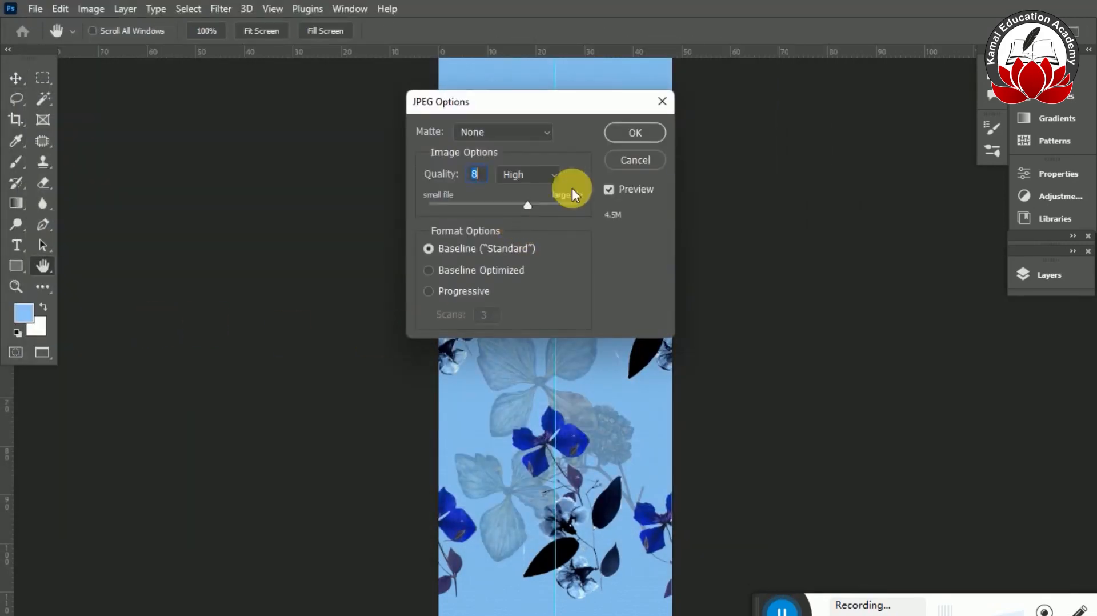
click(614, 135)
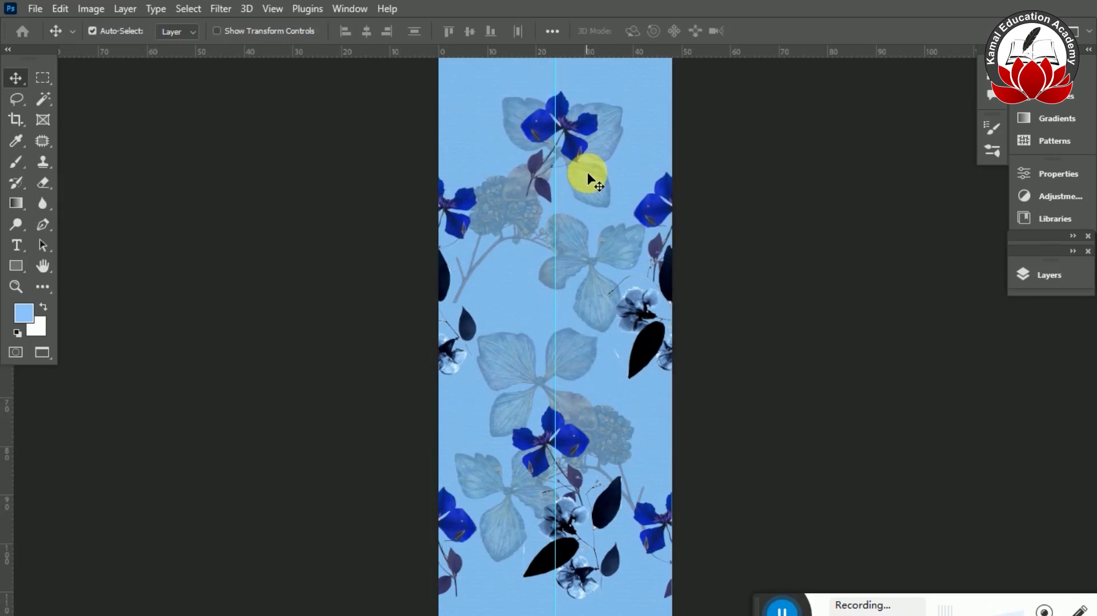
Return Photoshop to the standard screen mode, switch to Chrome and open mydigitex.com in a new tab.
key(f)
key(f)
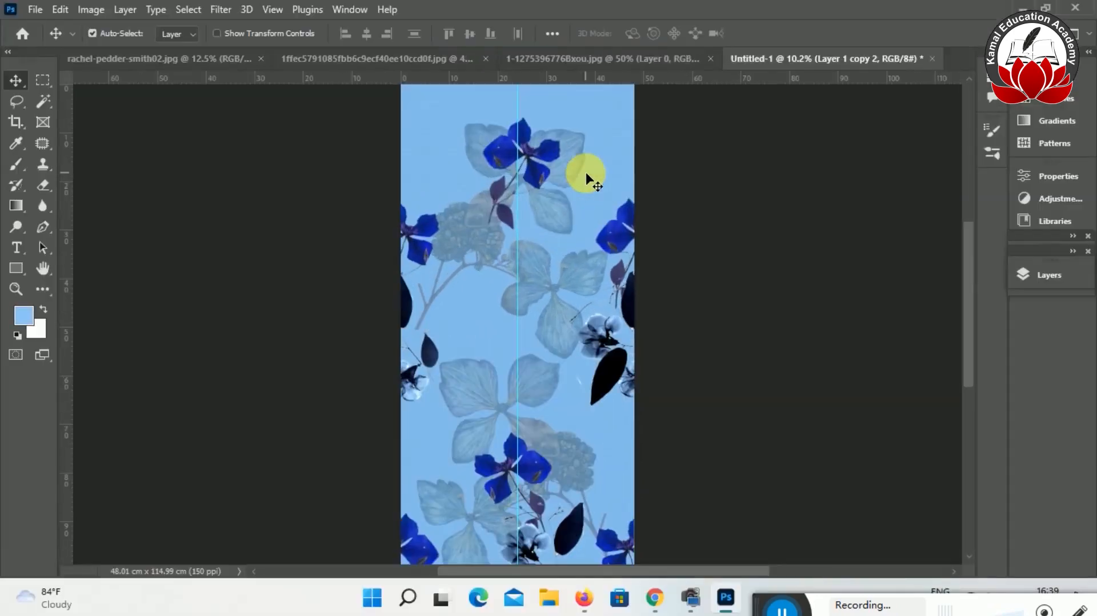
click(653, 600)
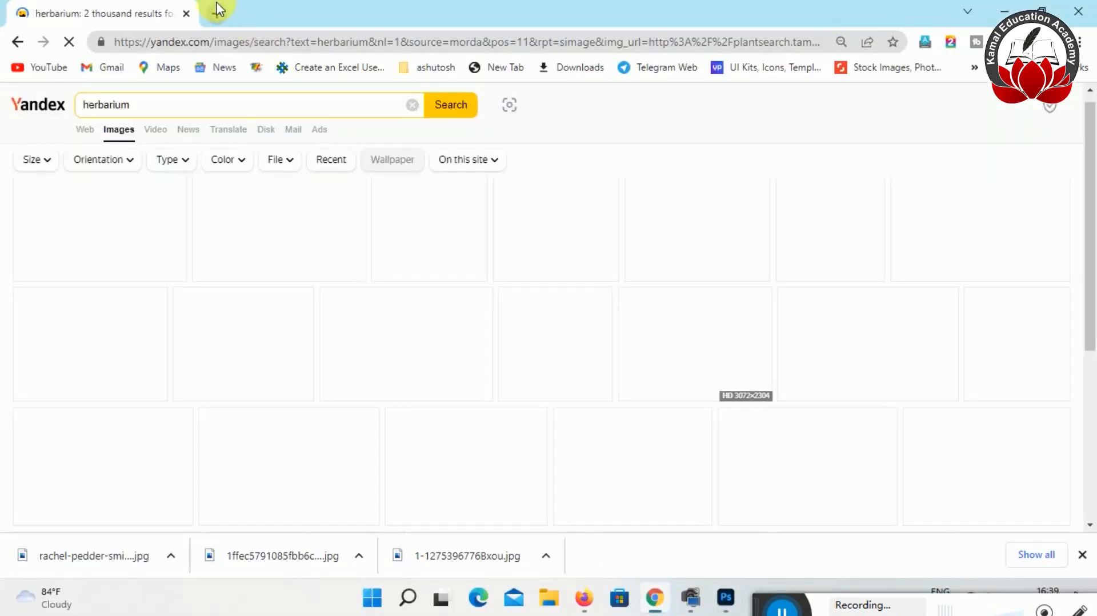
click(215, 13)
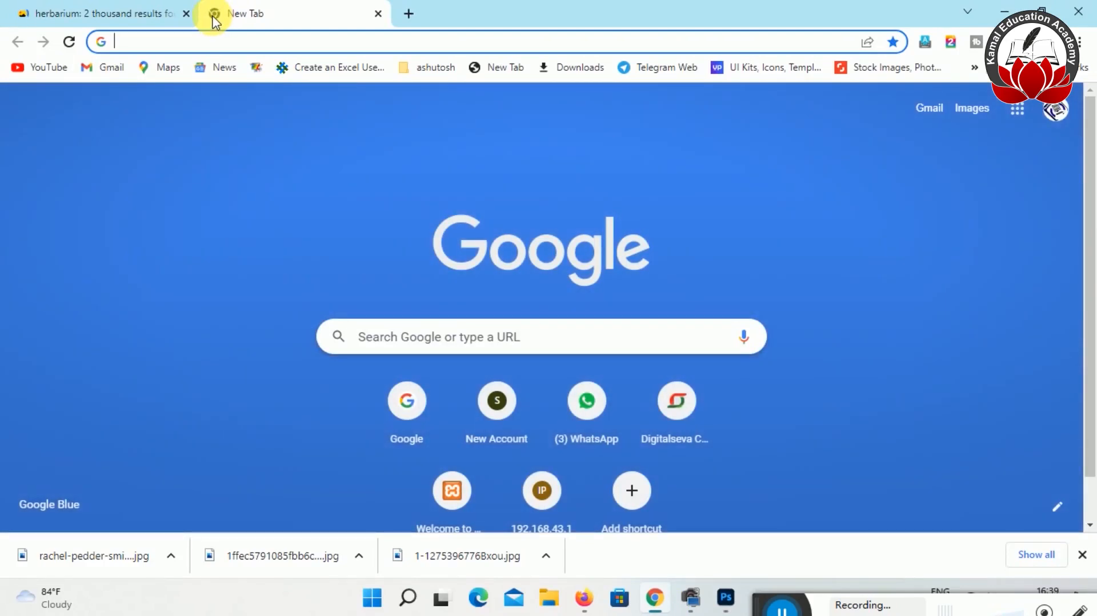
text(mydigitex.com)
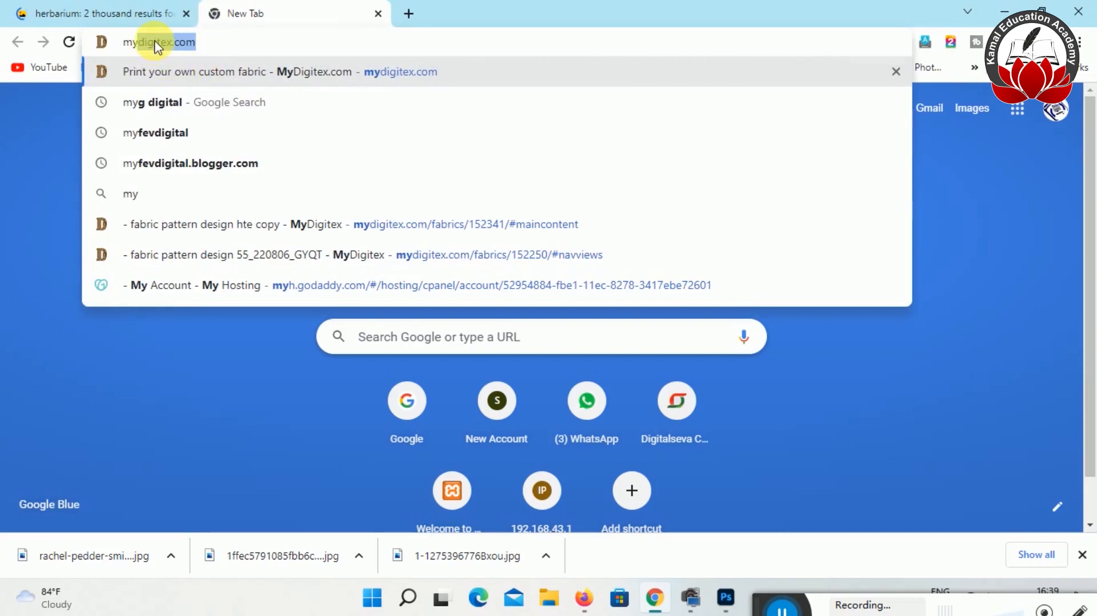
key(Return)
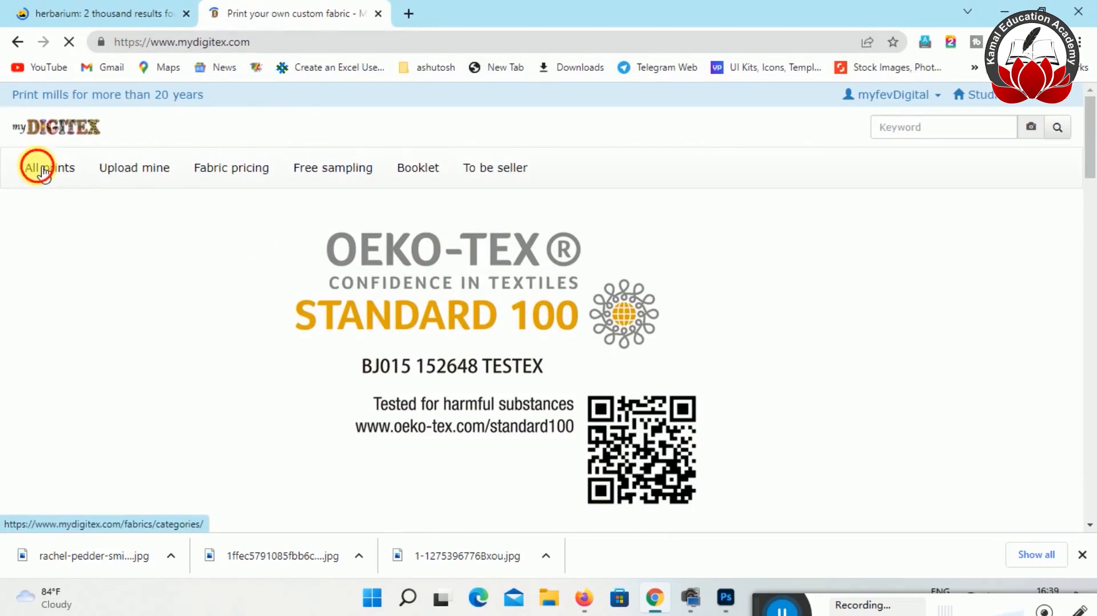
Open the teal geometric print from the all-prints categories and show its garment demo.
click(44, 173)
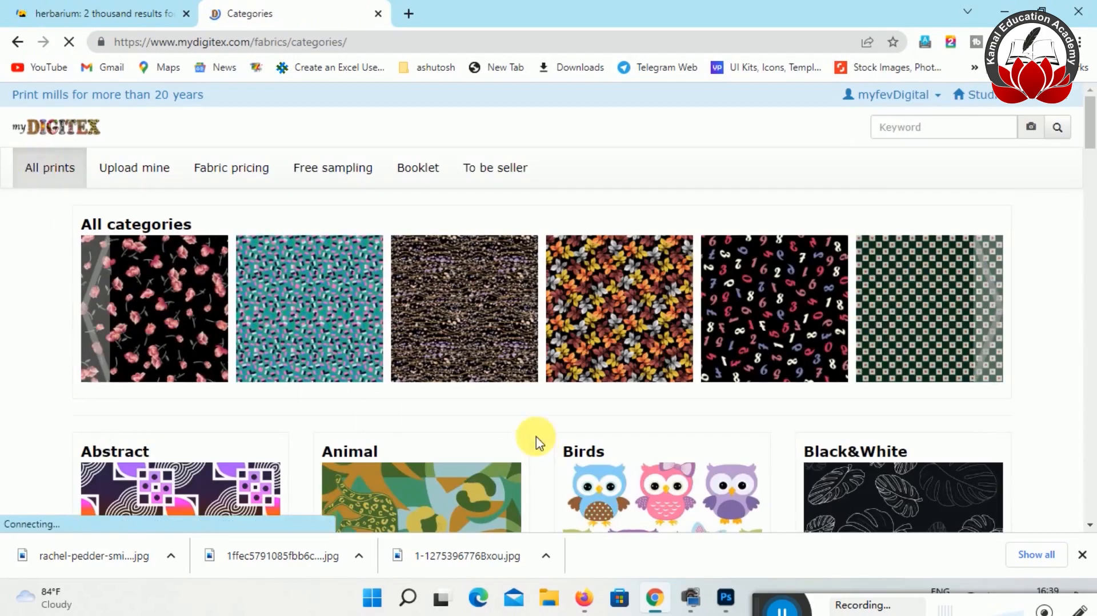
click(326, 321)
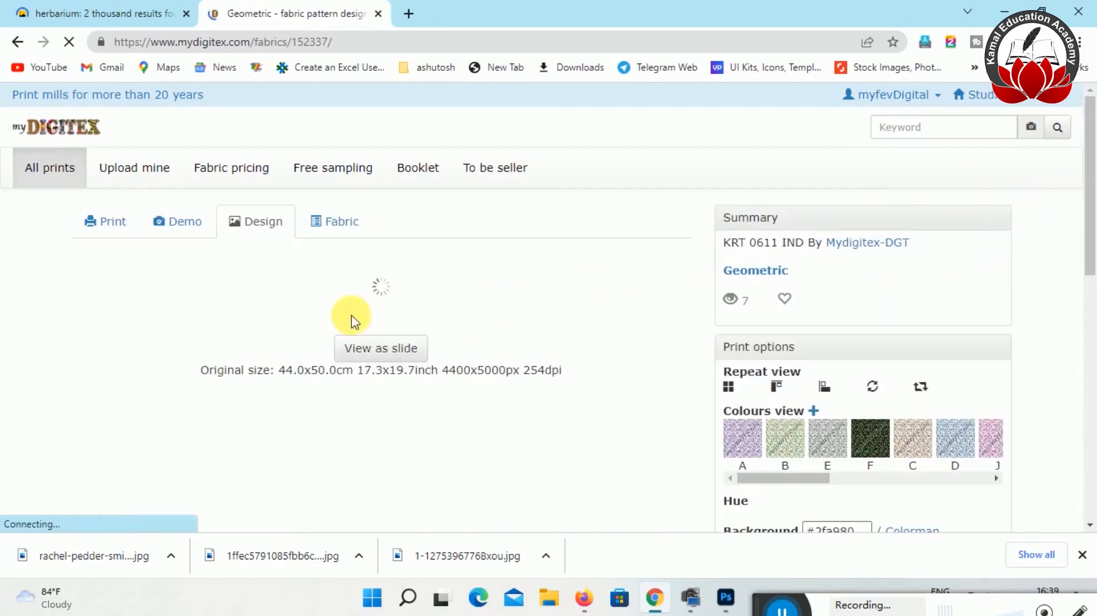
click(178, 223)
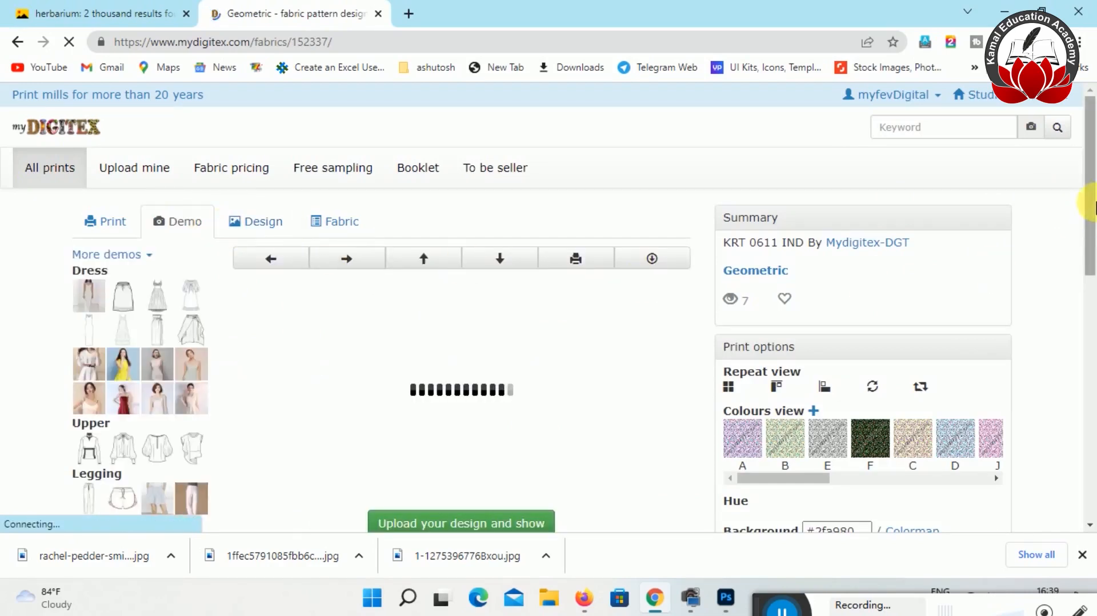
Upload 12d.jpg from Downloads as the custom design for the garment demo.
drag(1087, 192, 1058, 354)
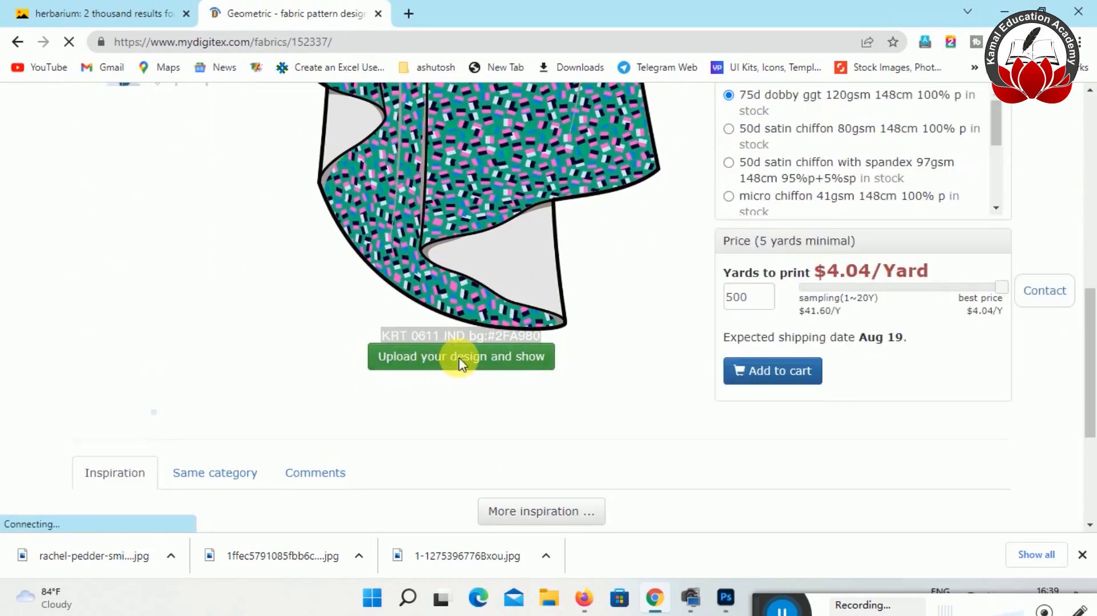
click(462, 364)
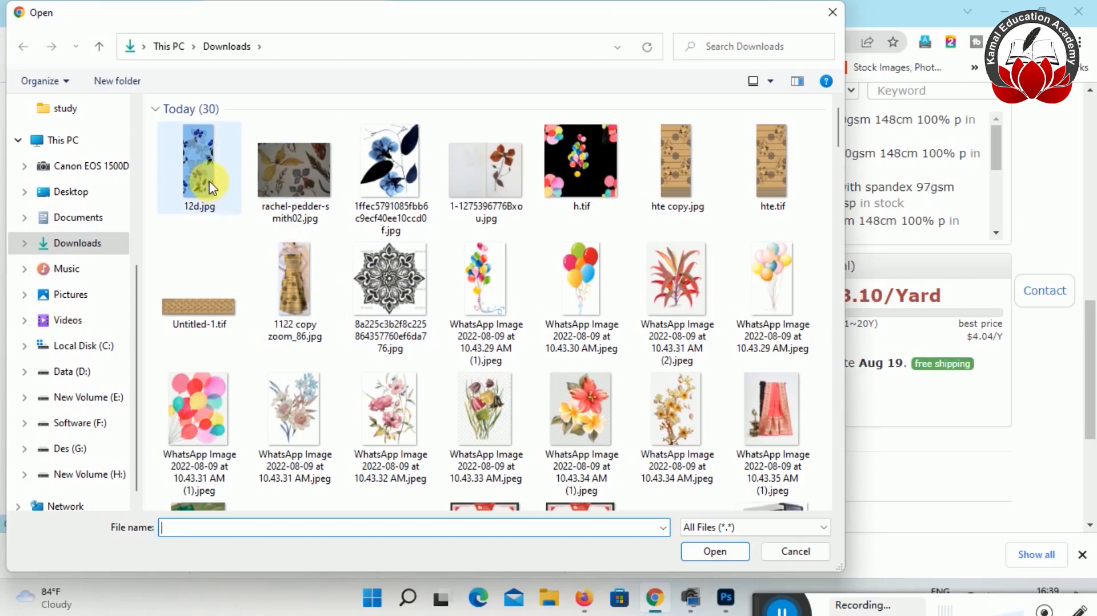
click(211, 188)
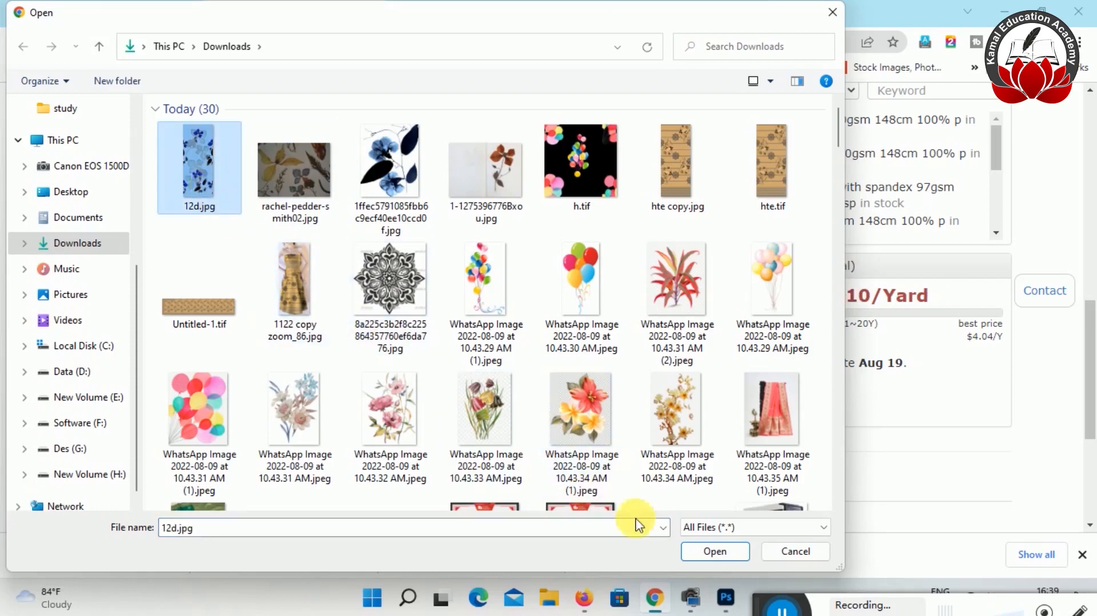
click(688, 553)
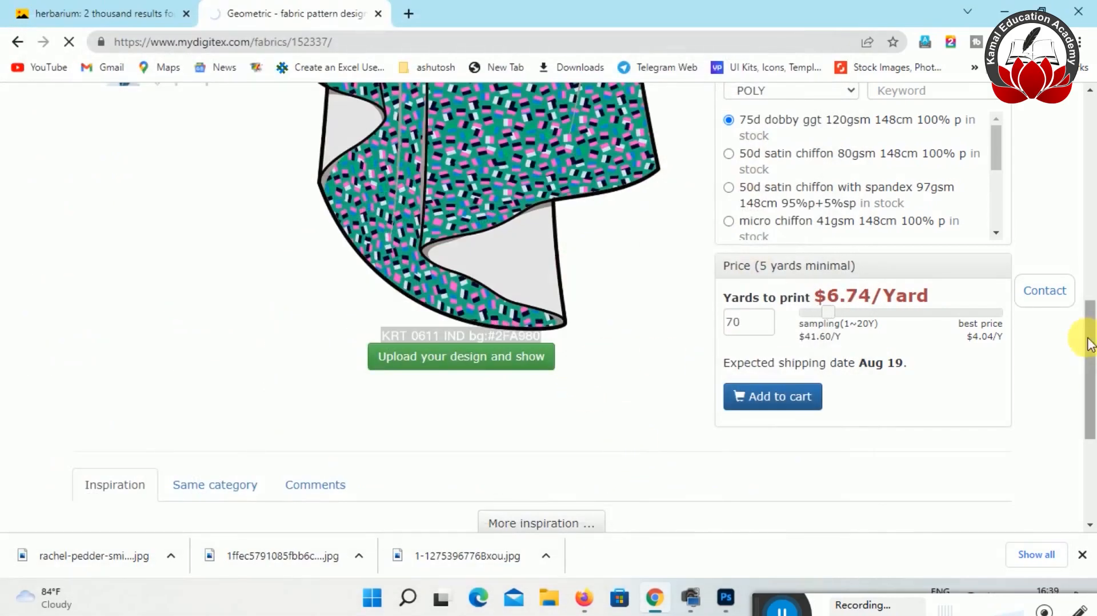
drag(1089, 343, 1088, 180)
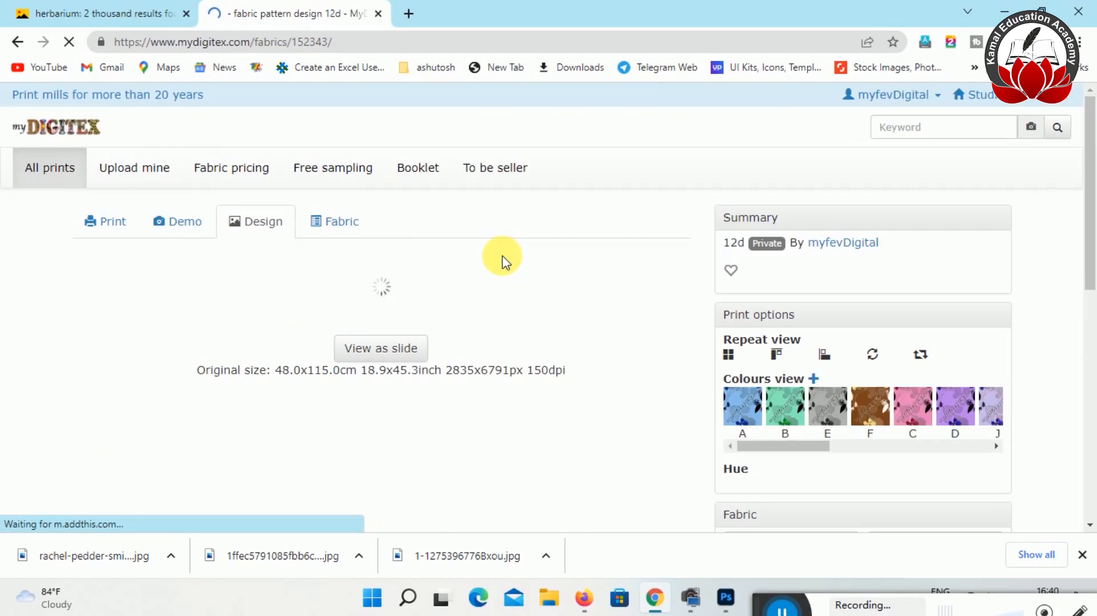
Show the uploaded 12d design in the garment demo and list all available demo garments.
click(179, 222)
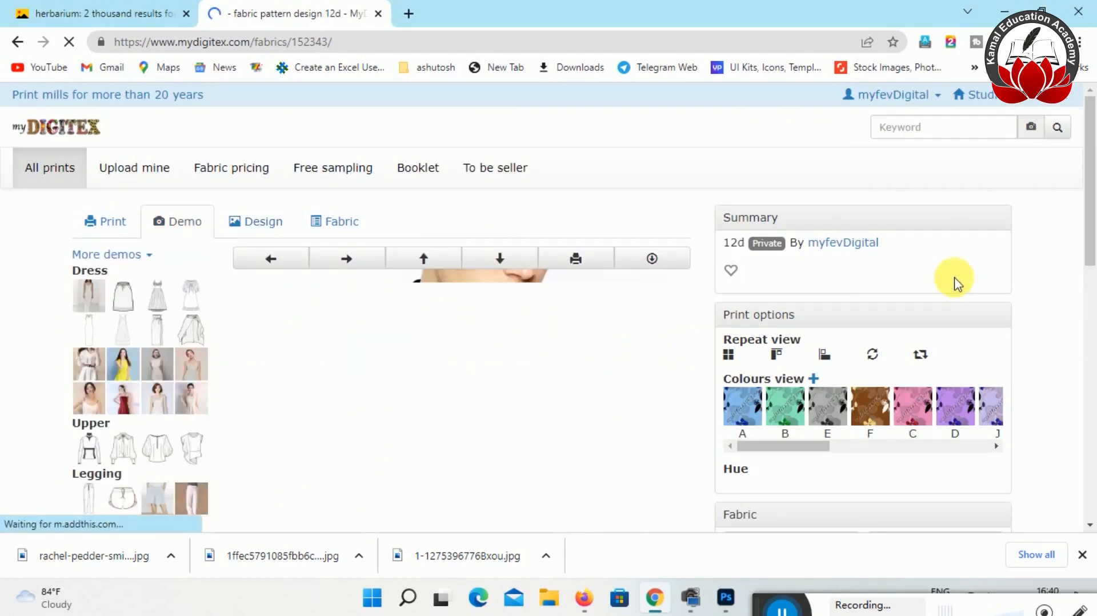
drag(1093, 184, 1086, 207)
click(123, 151)
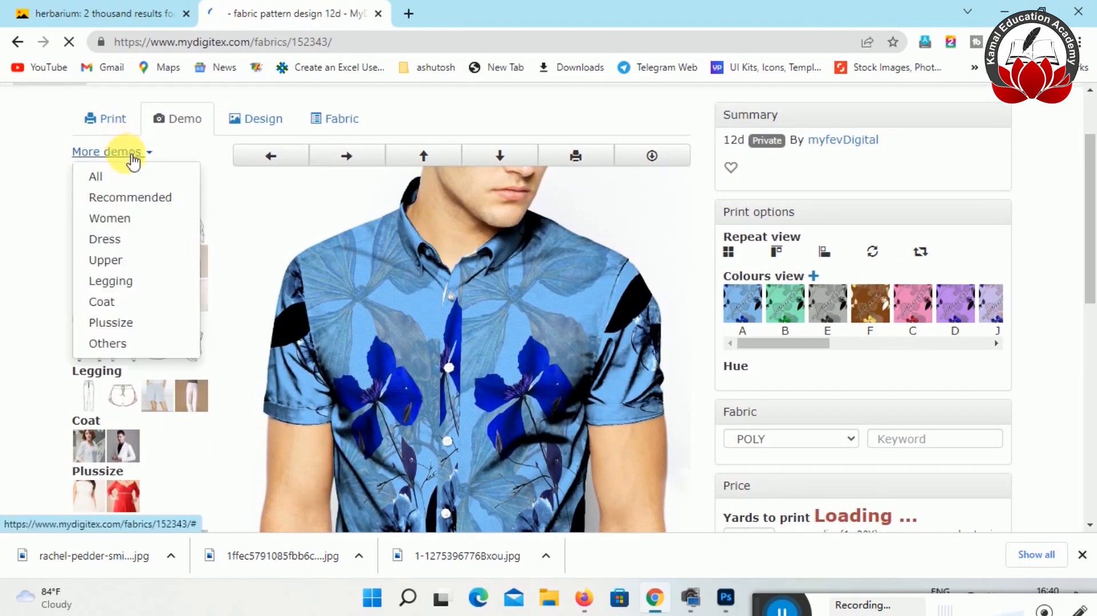
click(123, 177)
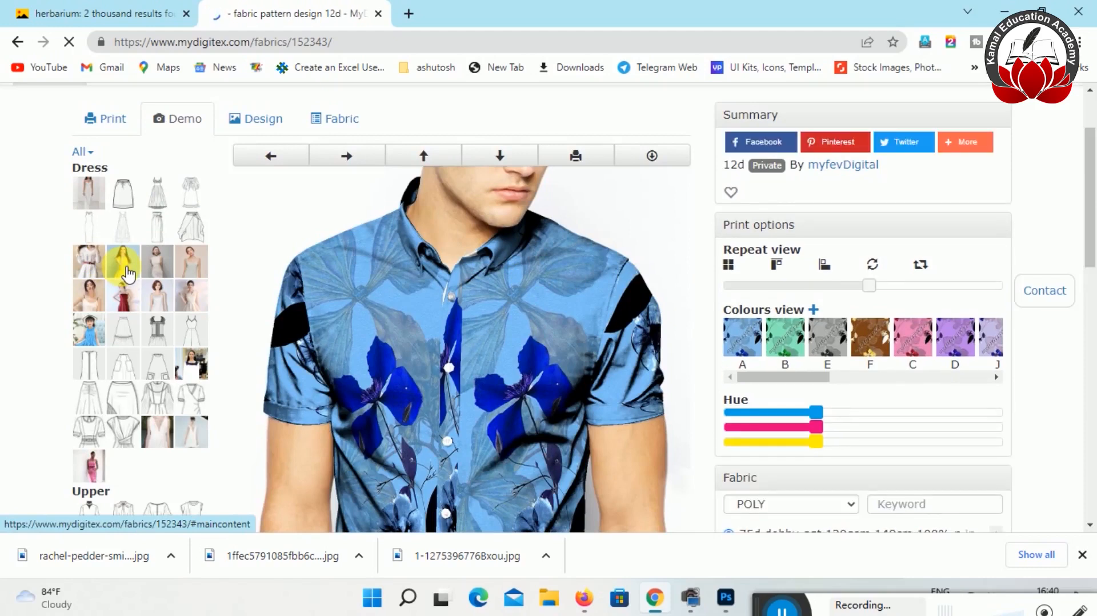
Preview the design on the yellow dress model and on the belted shirt dress, examining each mockup.
click(126, 272)
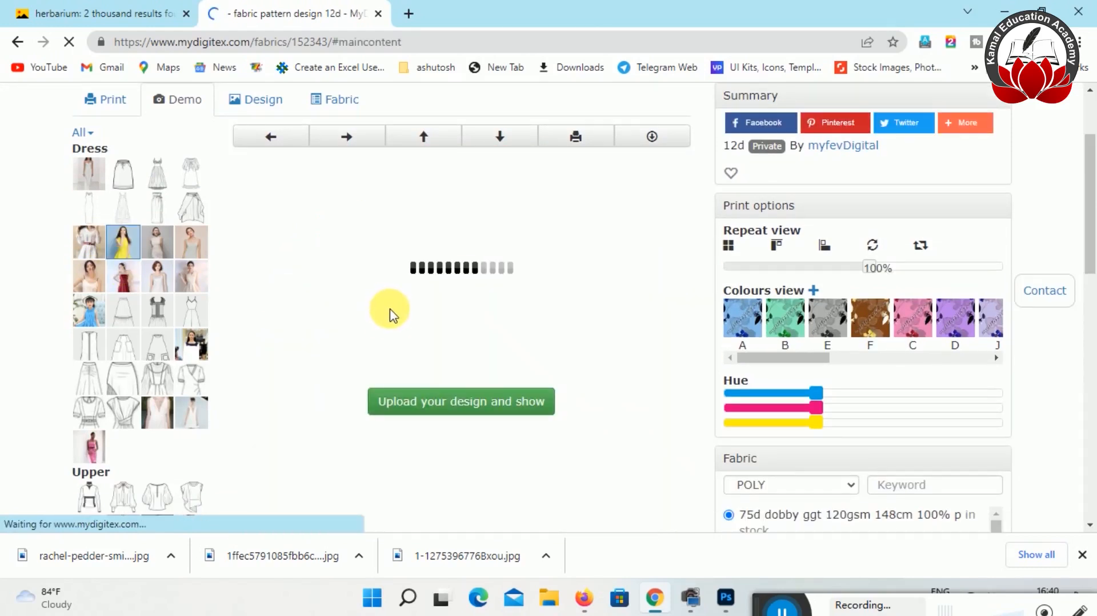
drag(1092, 228, 1093, 251)
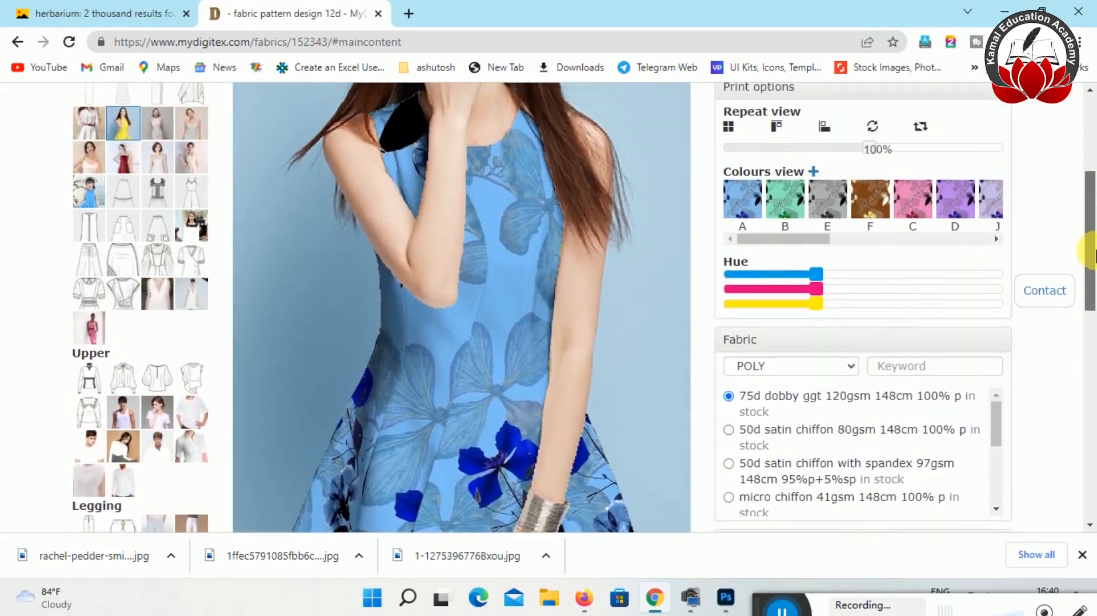
click(101, 122)
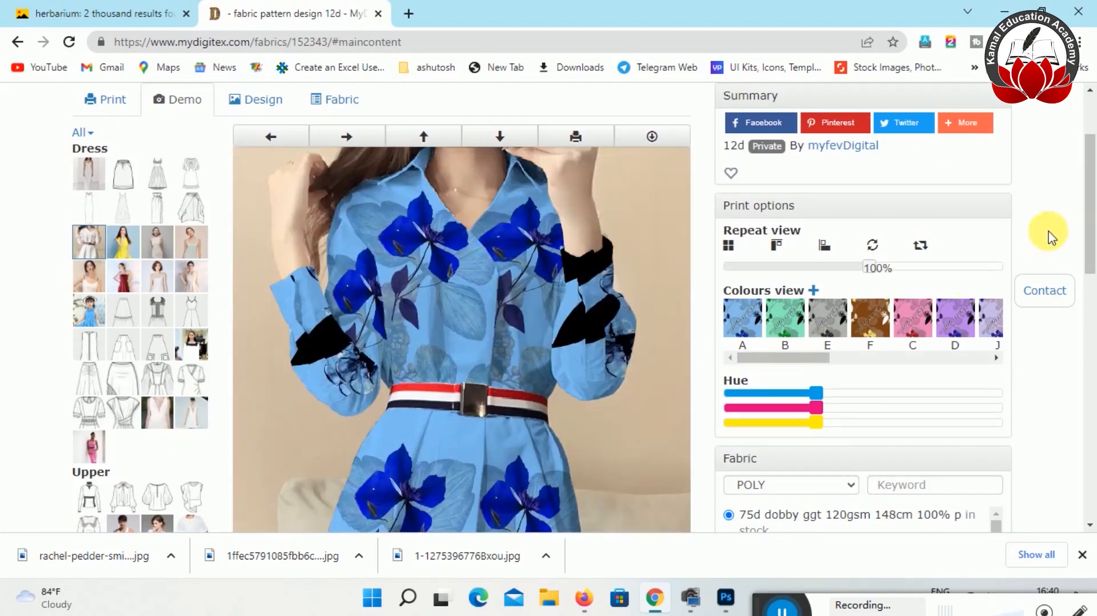
mouse_move(1088, 232)
mouse_down()
mouse_move(1087, 306)
mouse_move(1087, 239)
mouse_up()
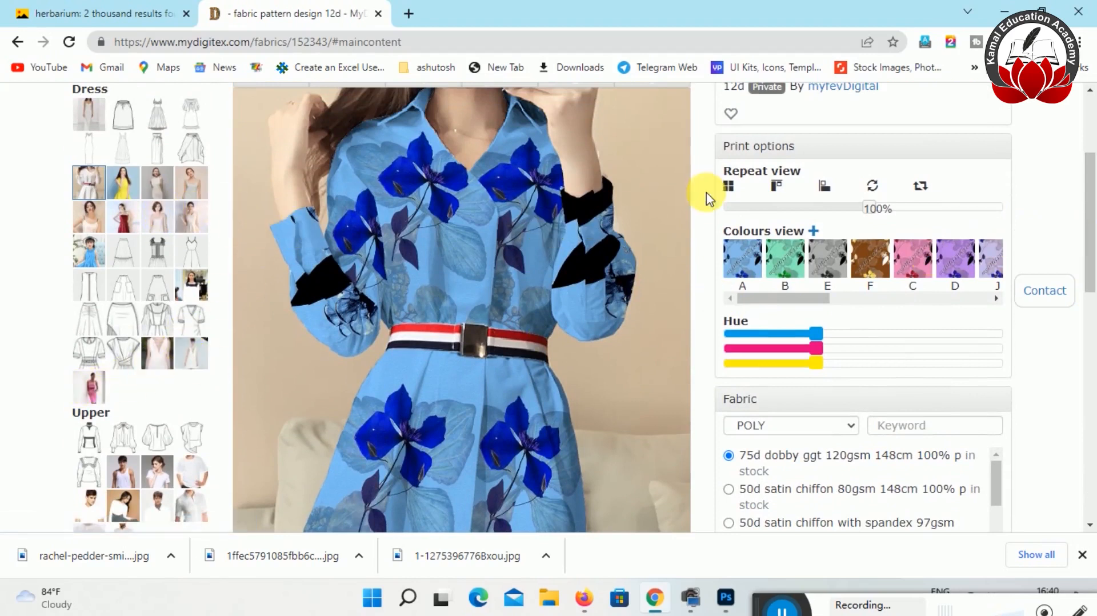
drag(1090, 176, 1092, 294)
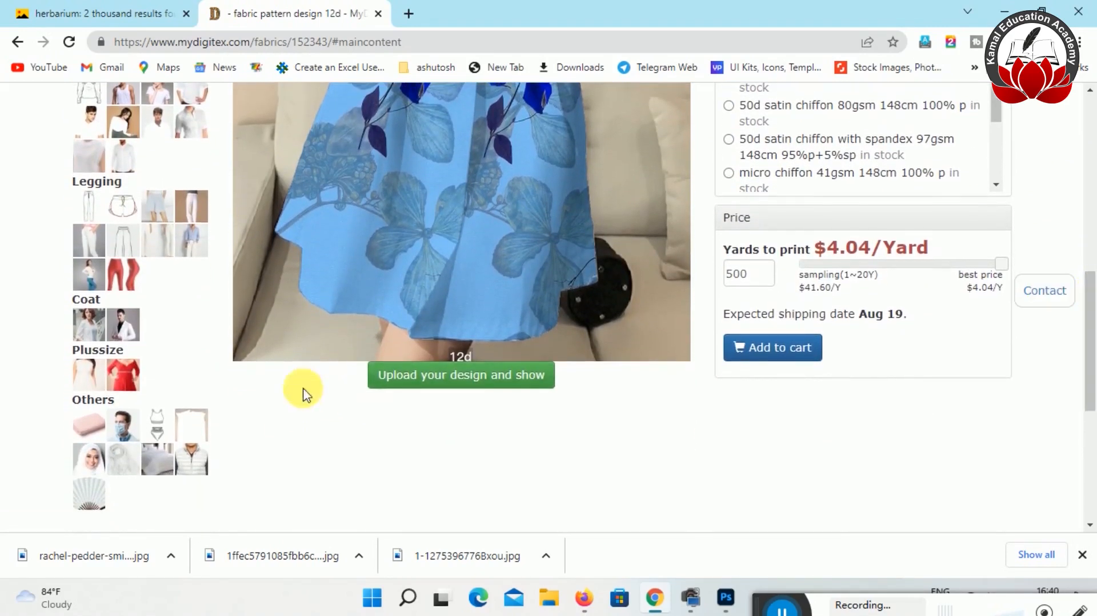
Preview the design on the first coat model, download the mockup image and dismiss the downloads bar.
click(87, 329)
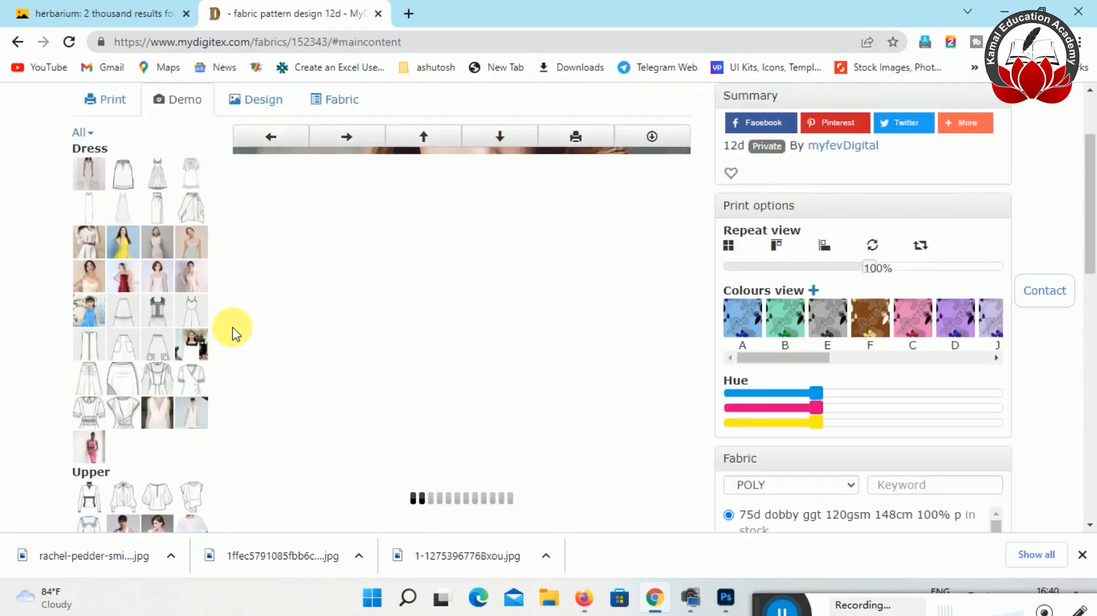
drag(1086, 225, 1090, 179)
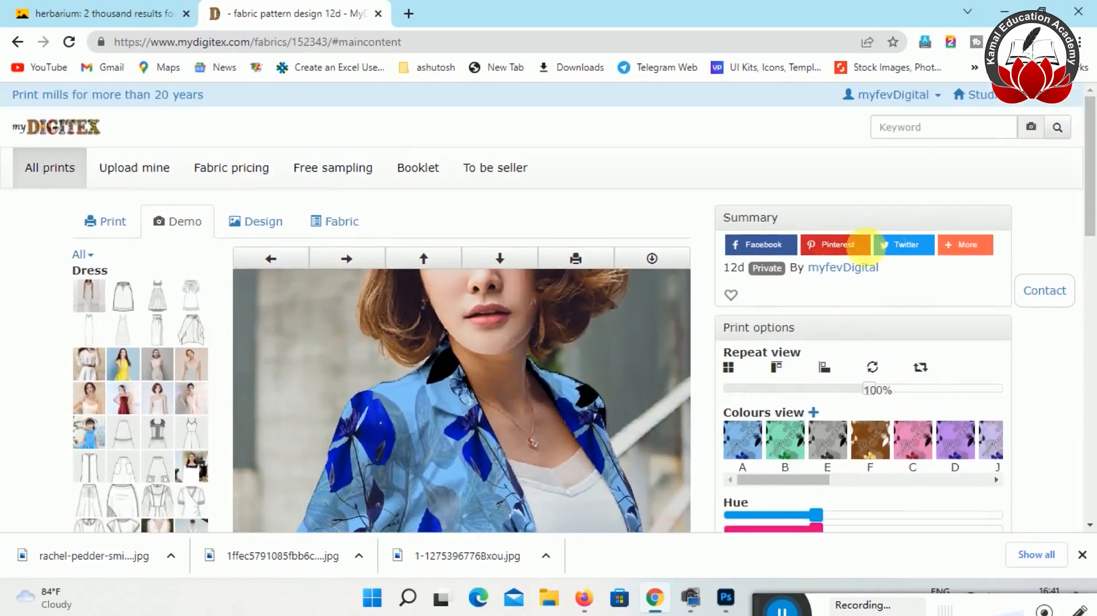
click(818, 366)
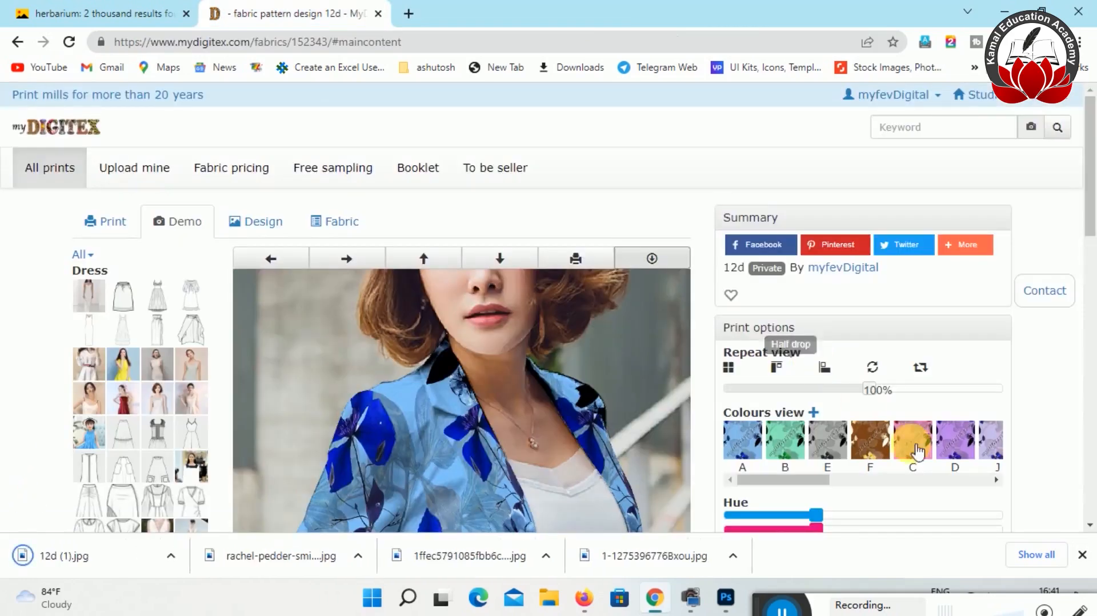
click(1082, 555)
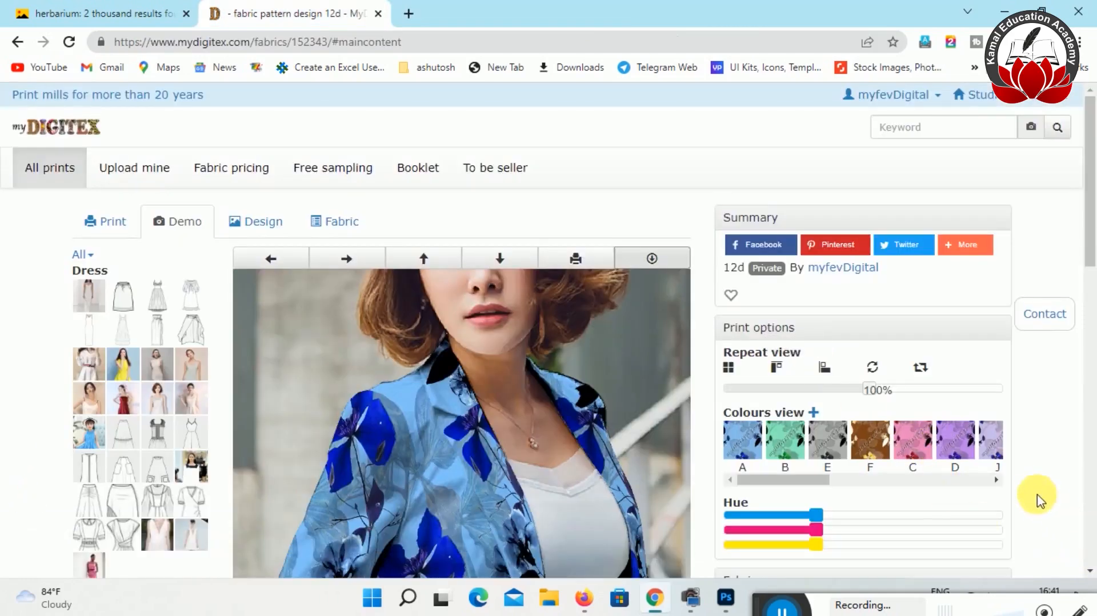
Apply colour variant J to the design and inspect it on the coat.
scroll(1089, 249, down, 4)
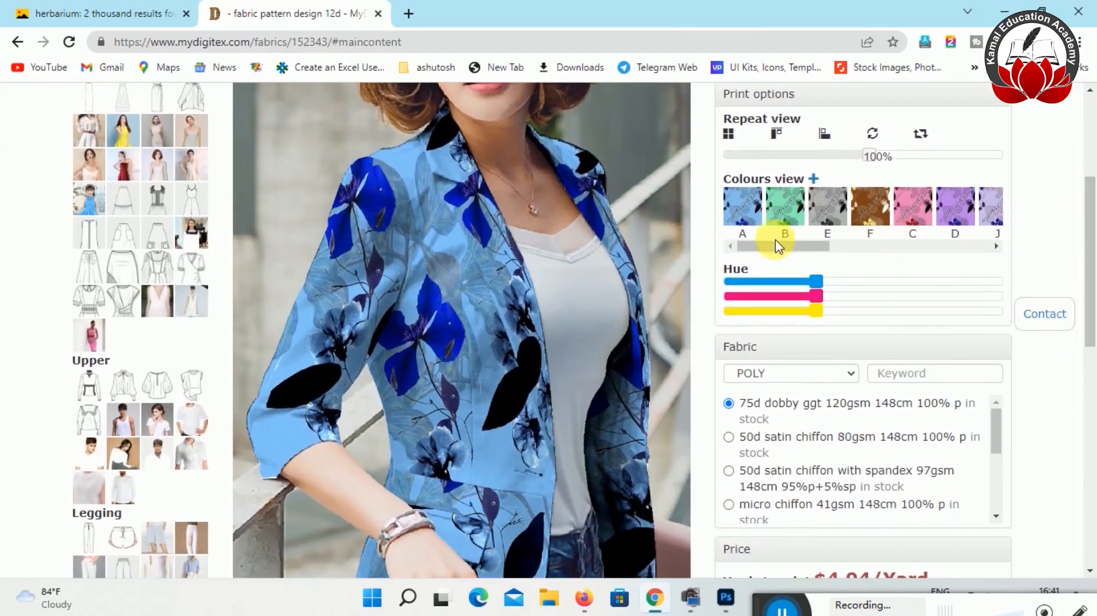
drag(774, 246, 843, 268)
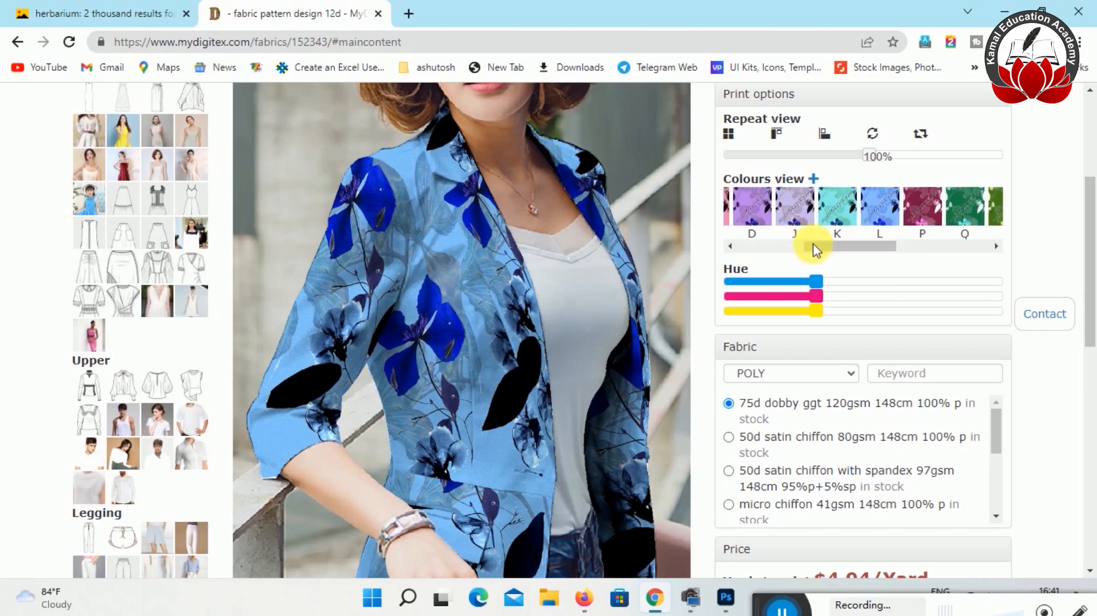
click(798, 207)
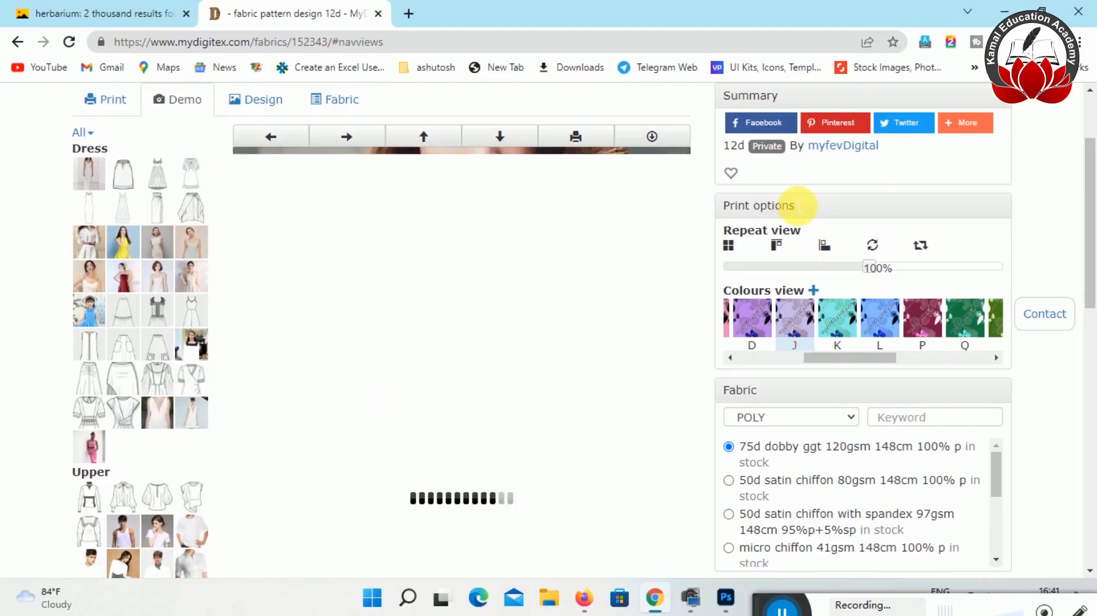
drag(1089, 191, 1092, 246)
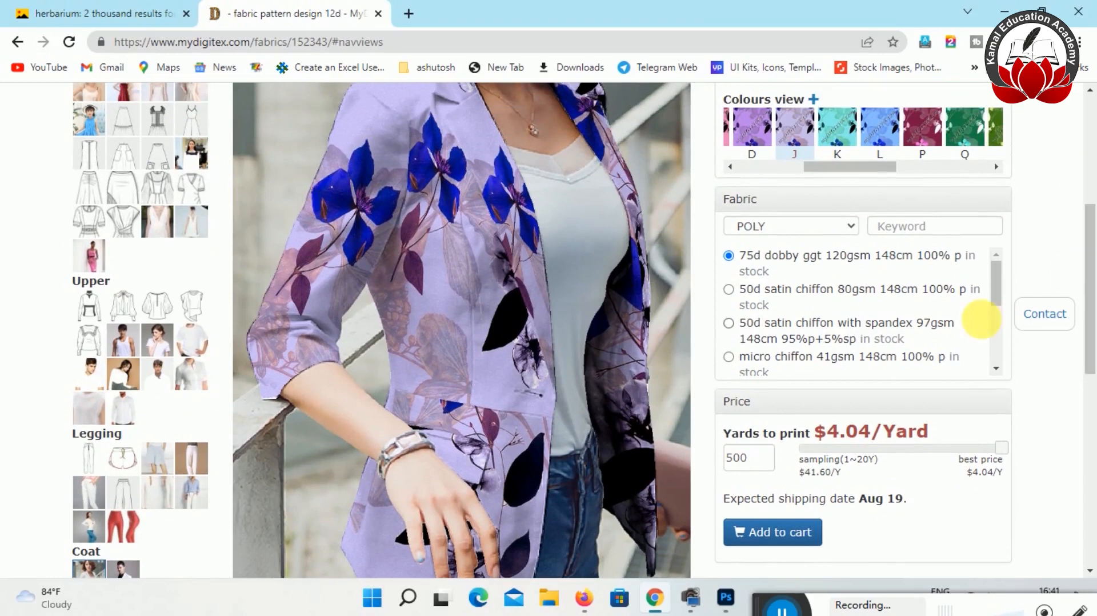